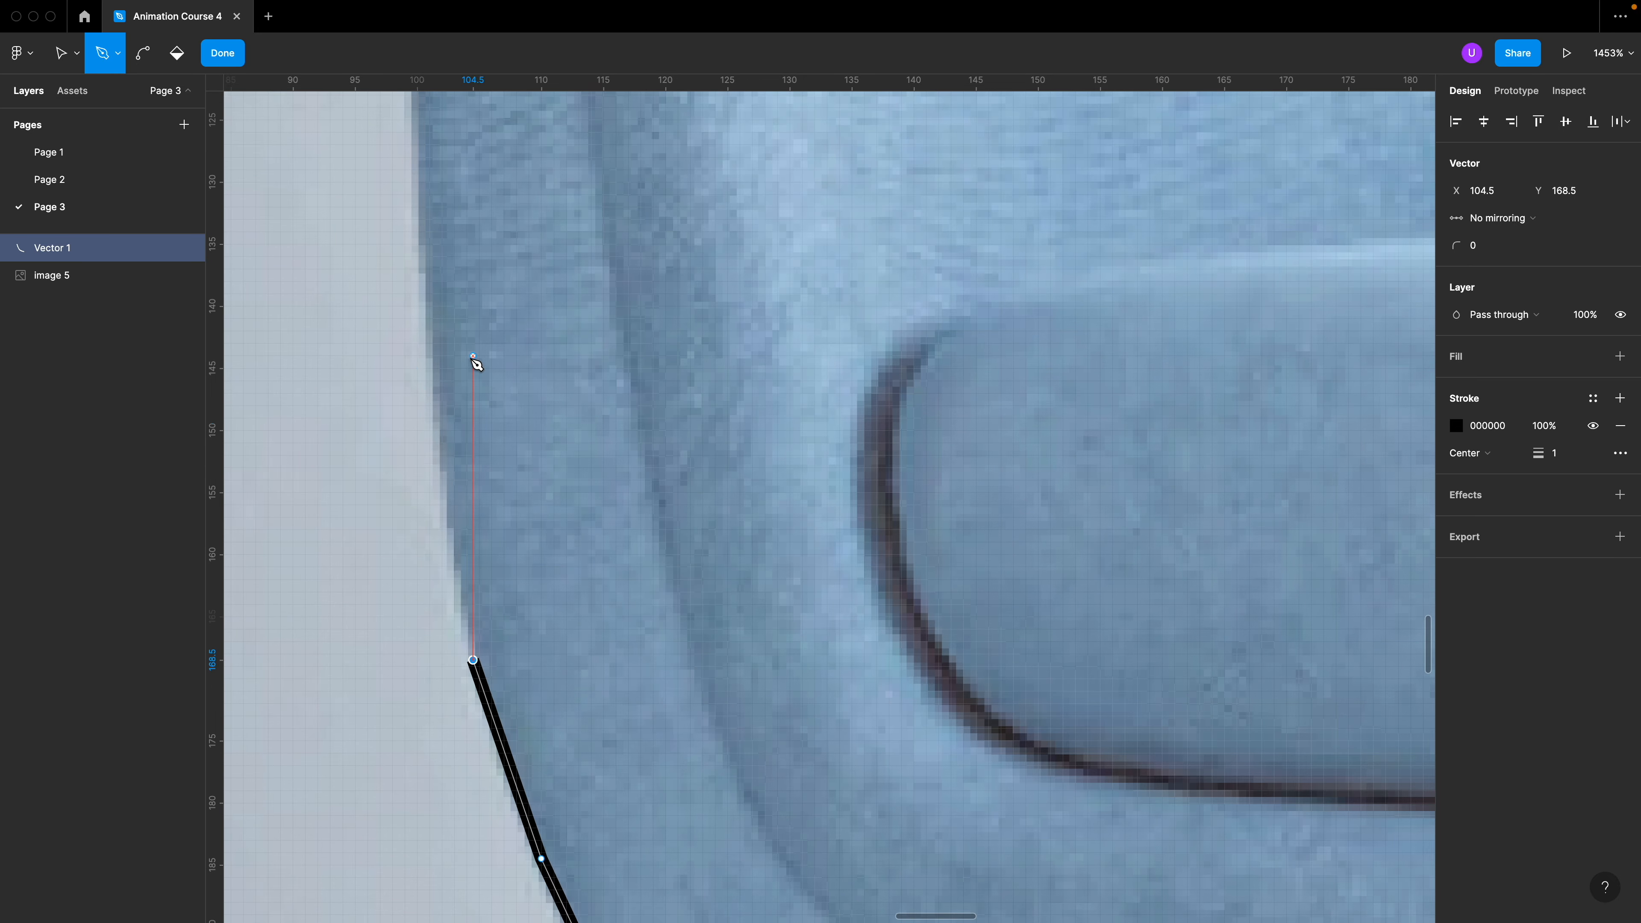
Continue the Pen path around the left armrest's rounded upper corner and onto its top edge
click(429, 396)
click(473, 328)
click(559, 266)
click(628, 247)
click(789, 236)
click(930, 229)
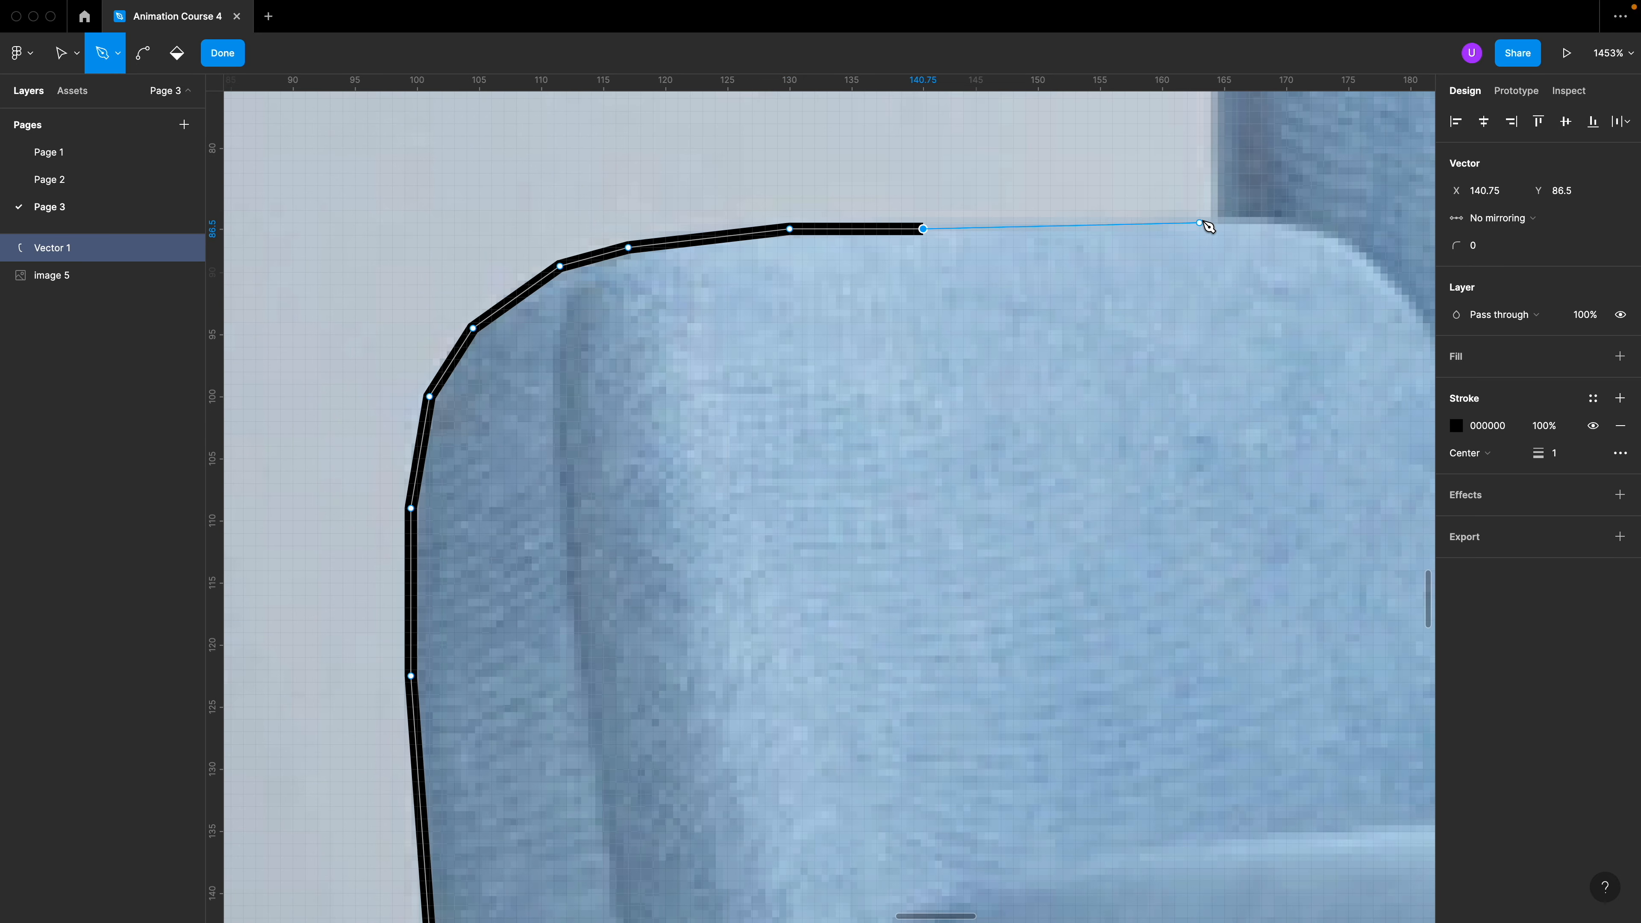
Extend the chair outline along the left armrest's top to the backrest and up the backrest's left edge
click(1213, 225)
scroll(1260, 396, up, 10)
scroll(840, 504, right, 11)
click(473, 602)
click(485, 409)
click(509, 217)
Trace the backrest's rounded upper-left corner with the Pen tool
scroll(555, 259, up, 5)
click(573, 369)
click(658, 209)
click(745, 127)
scroll(808, 259, up, 5)
click(834, 417)
Trace the backrest's top edge and the start of its rounded upper-right corner
scroll(905, 414, right, 10)
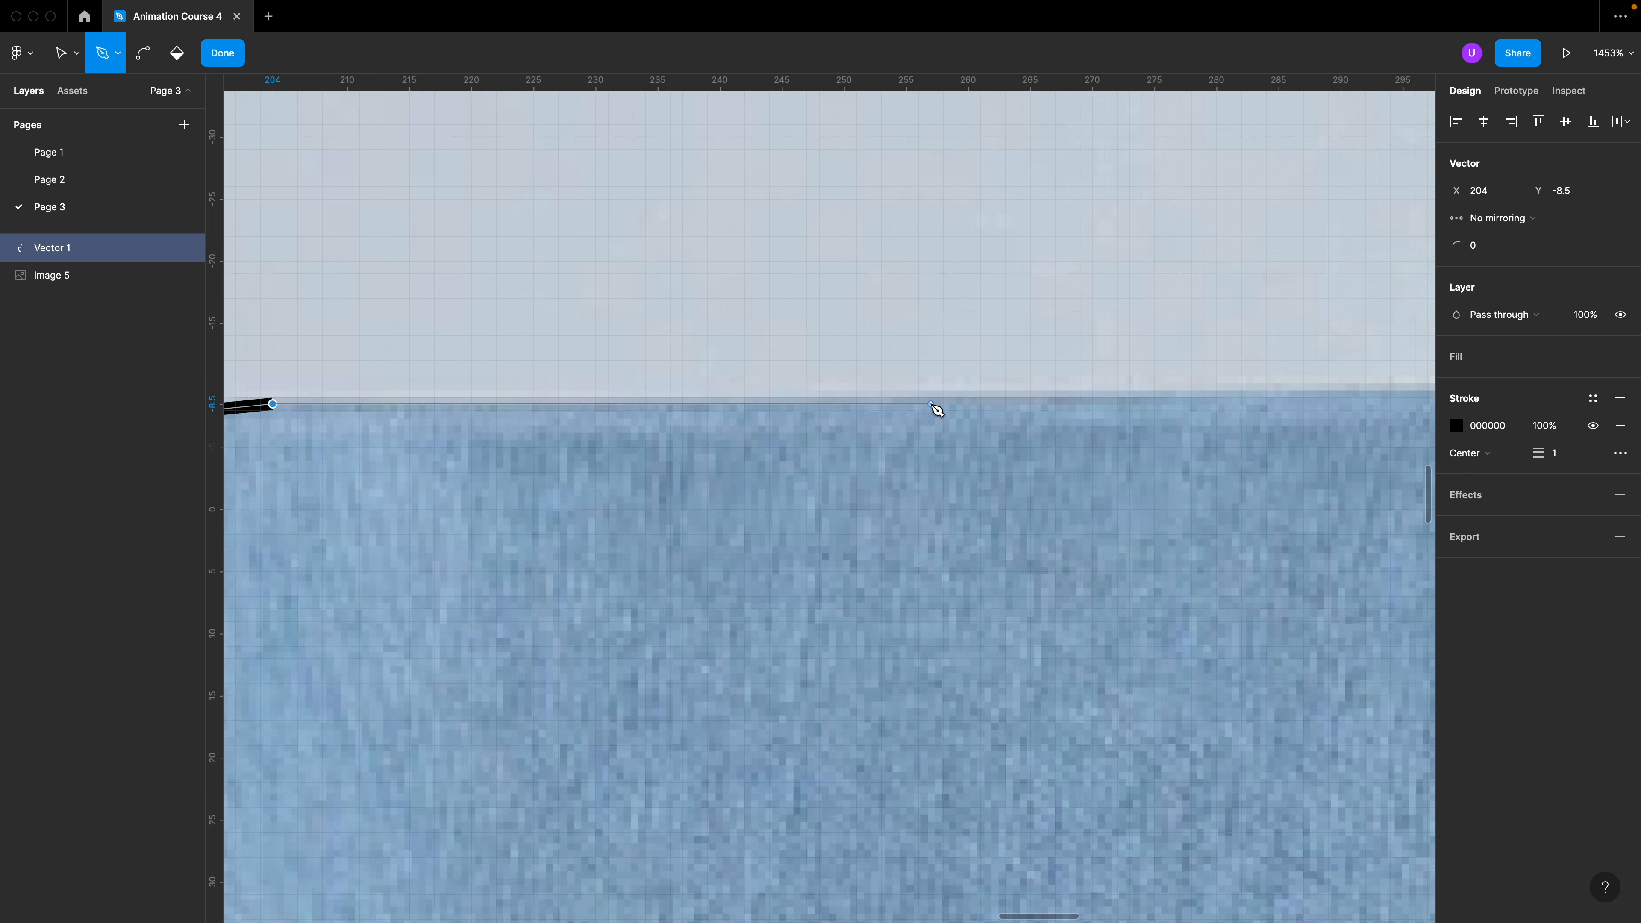
click(969, 401)
scroll(969, 401, right, 10)
click(935, 367)
click(1046, 367)
click(1105, 386)
click(1172, 440)
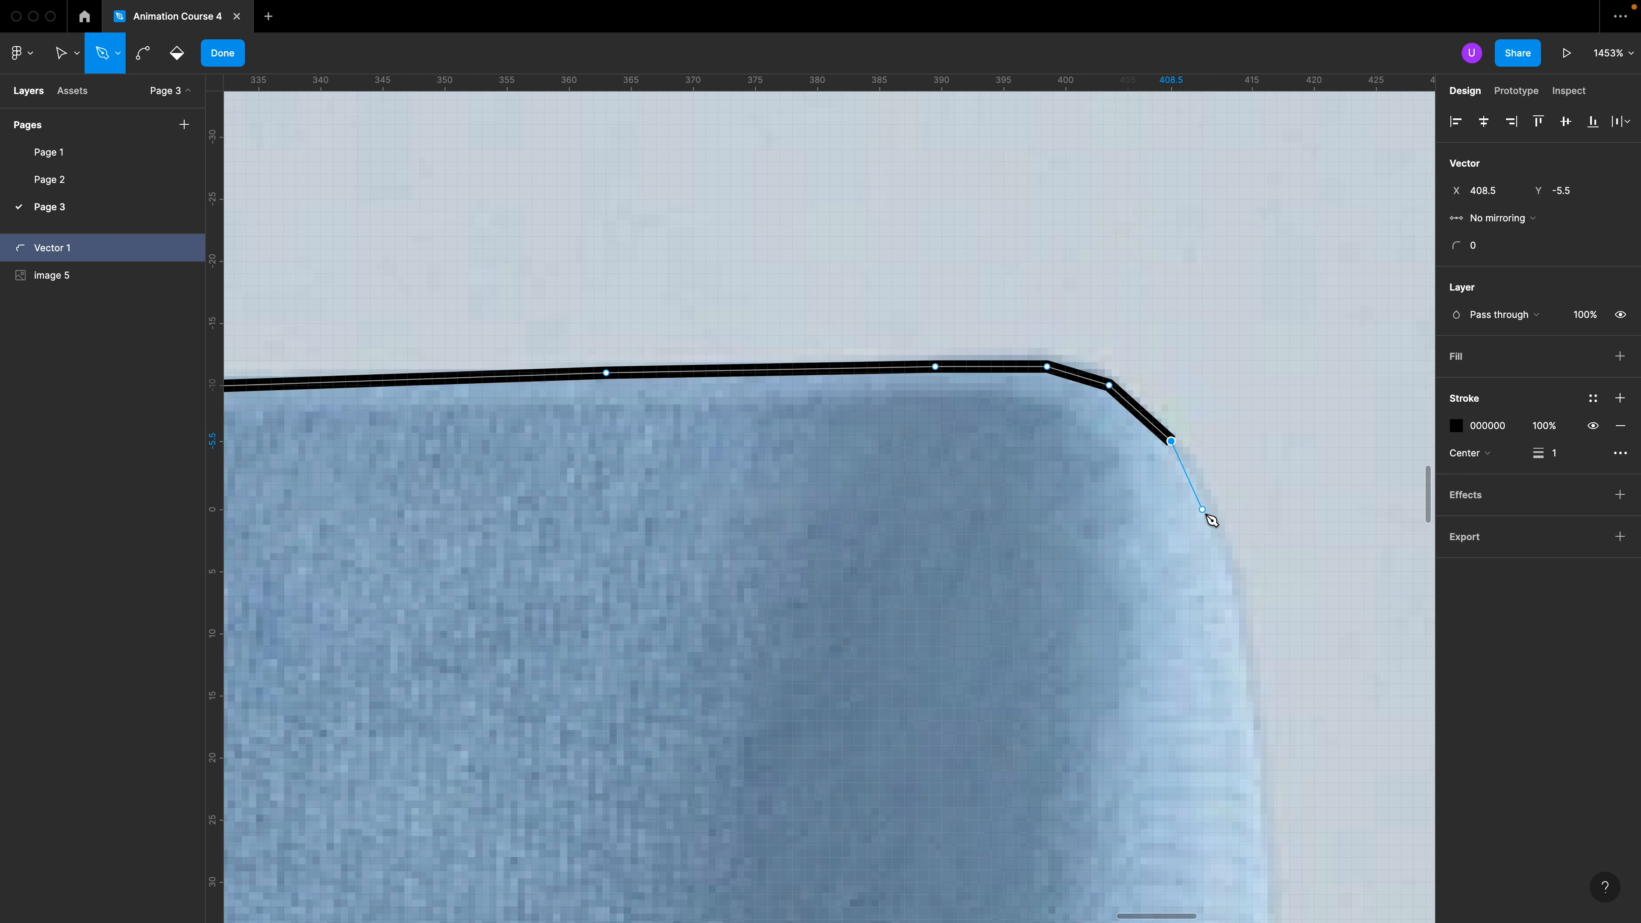
Finish tracing the backrest's upper-right corner and continue the path down its right edge
click(1209, 517)
scroll(1212, 517, down, 5)
click(1246, 328)
click(1264, 471)
click(1276, 768)
Trace down the chair's outer right side along the right armrest
scroll(1276, 756, right, 7)
scroll(807, 730, down, 5)
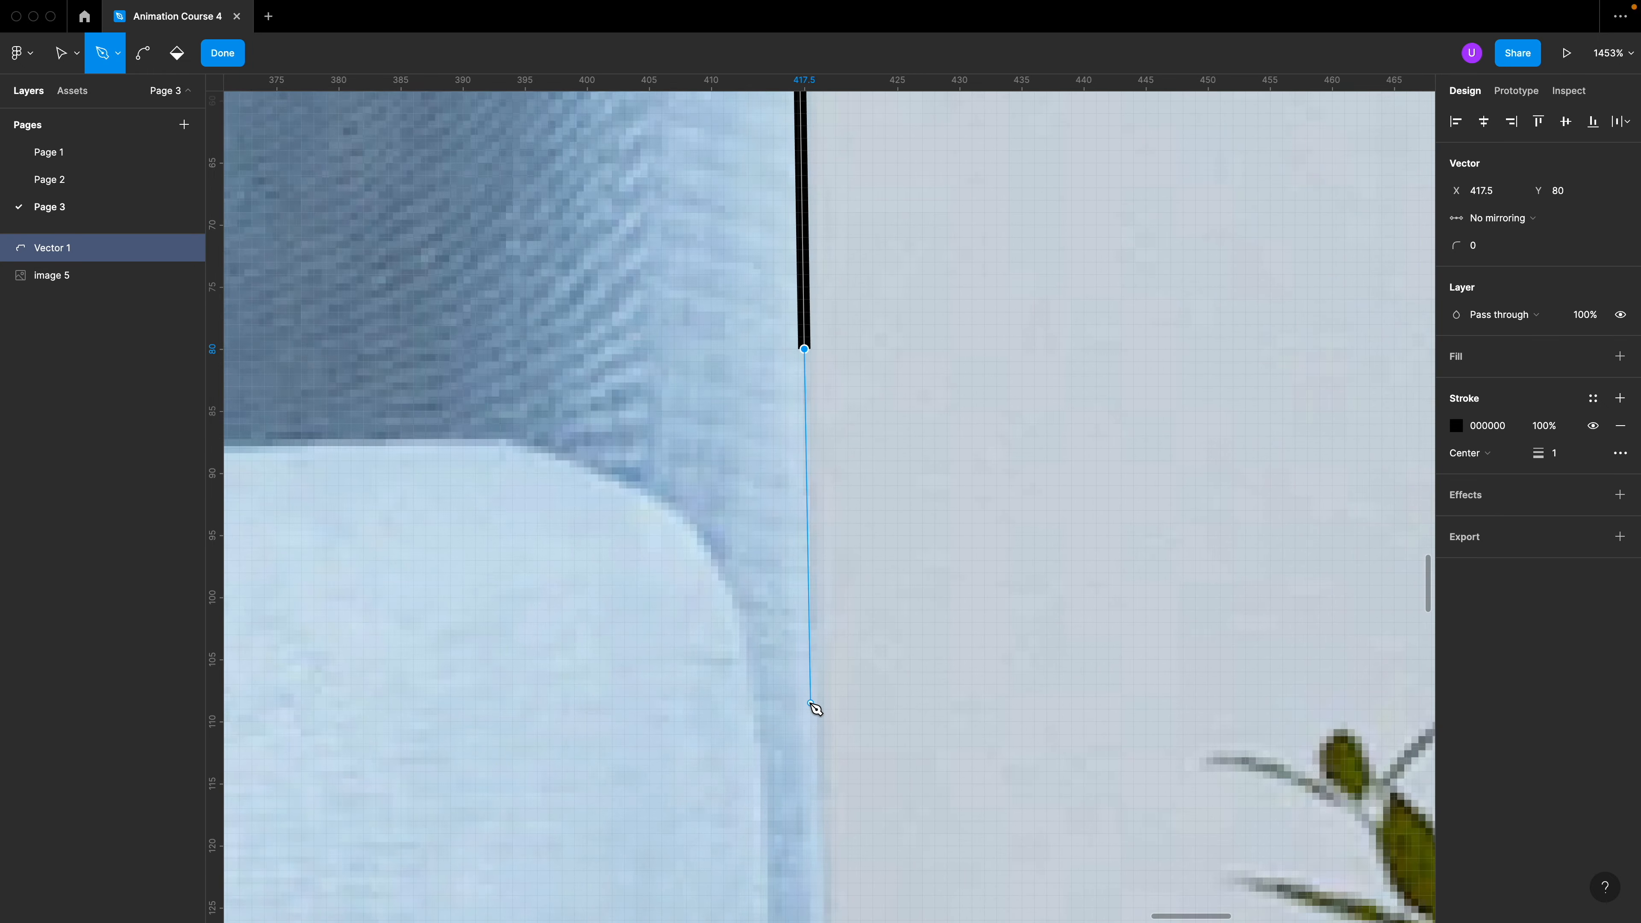
click(810, 750)
click(770, 811)
scroll(753, 743, down, 3)
click(719, 830)
Trace the chair's rounded lower-right corner and the seat's underside up to the rear-right leg
scroll(646, 646, down, 4)
click(600, 535)
click(544, 597)
click(476, 647)
click(289, 702)
scroll(291, 705, left, 10)
click(432, 762)
click(327, 786)
Trace the rear-right leg down its right edge, around the foot and back up its left edge
scroll(327, 787, down, 6)
scroll(452, 647, down, 6)
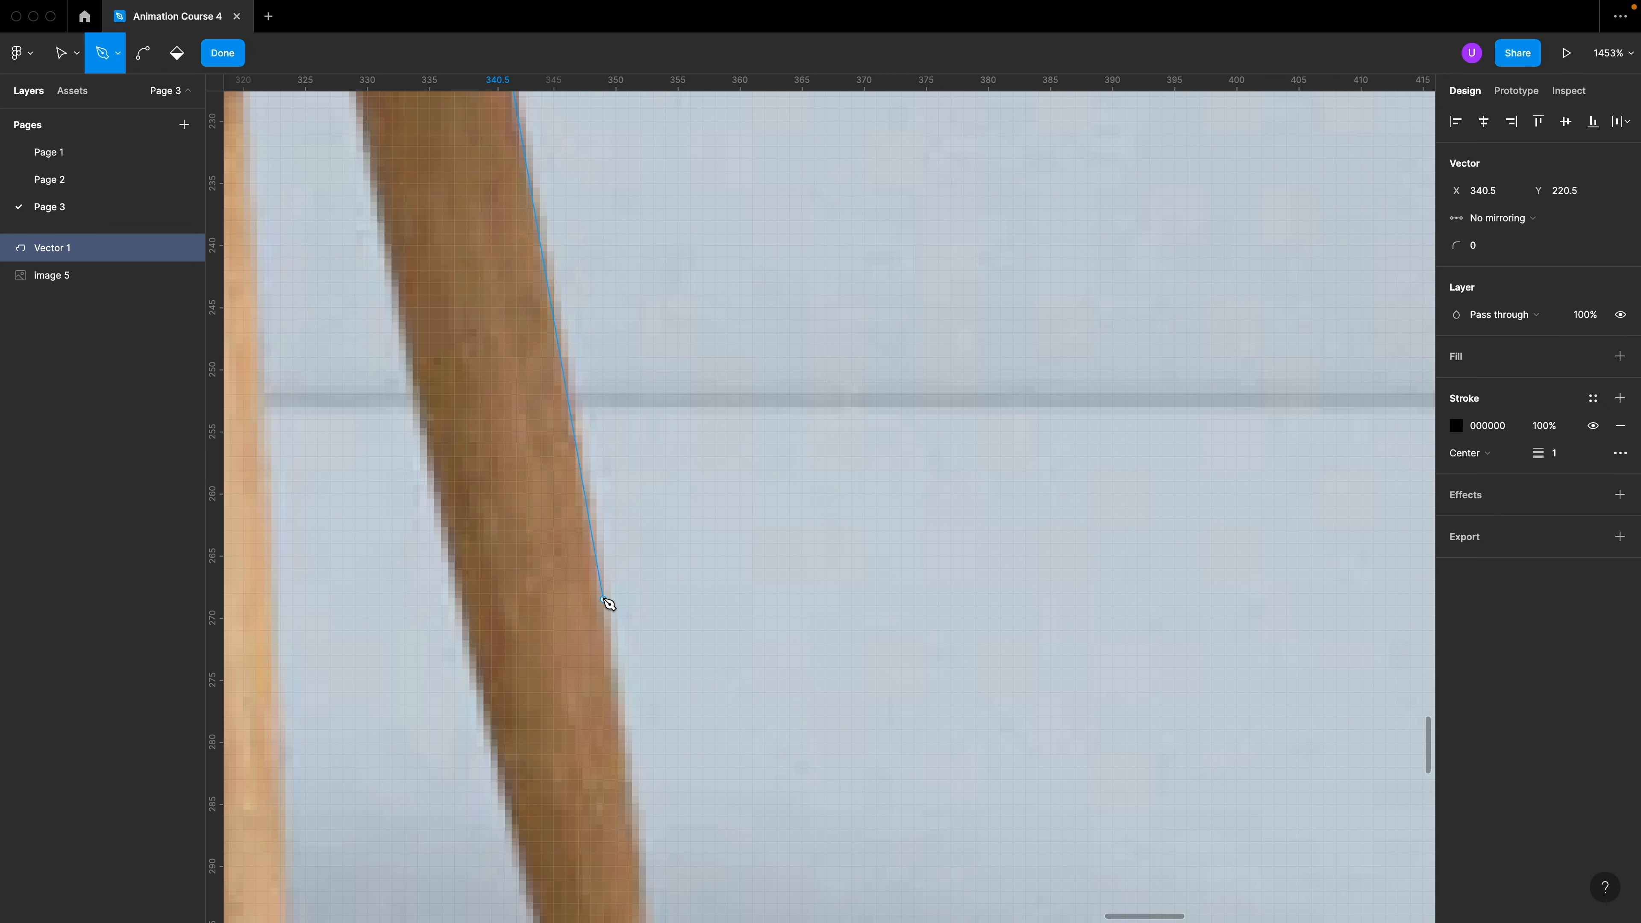
click(604, 598)
scroll(604, 598, down, 3)
click(627, 581)
click(647, 761)
click(646, 836)
click(635, 855)
click(609, 860)
click(551, 785)
click(474, 453)
click(423, 233)
Complete the rear-right leg's left edge and trace the seat's underside to the front-right leg
scroll(424, 233, up, 5)
click(342, 315)
scroll(342, 315, left, 3)
click(516, 328)
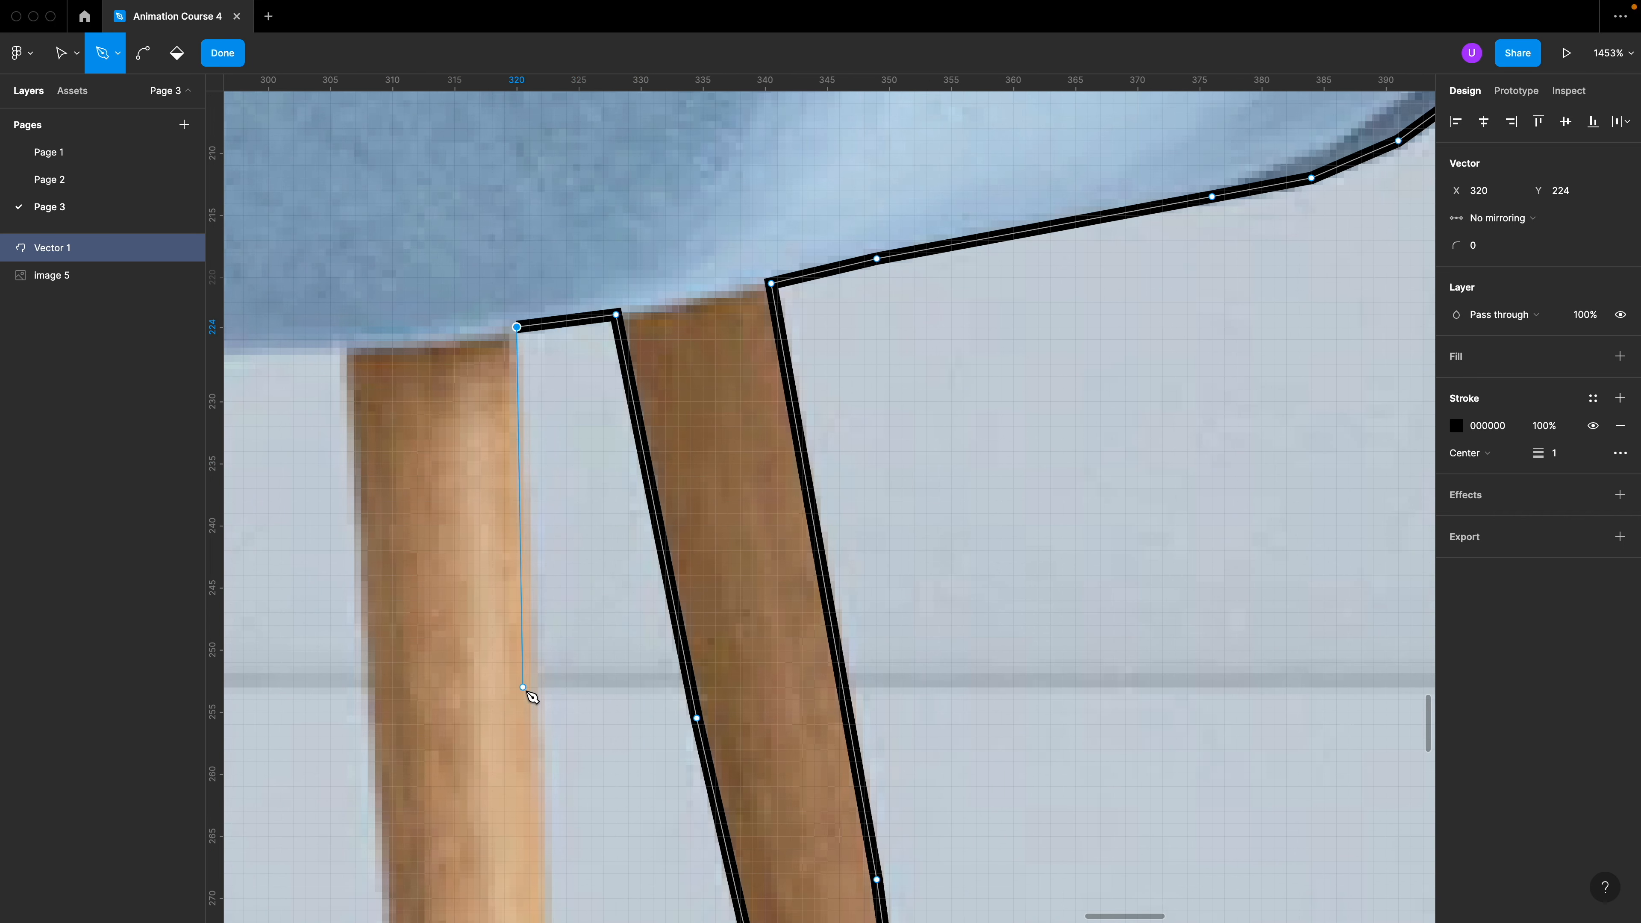
Trace down the right edge of the front-right leg toward its foot
click(535, 711)
scroll(536, 711, down, 6)
click(554, 674)
scroll(554, 675, down, 7)
click(554, 558)
Trace around the rear-left leg's foot and up its left edge to the seat
scroll(516, 453, left, 10)
click(423, 753)
click(401, 747)
click(374, 728)
click(367, 634)
click(369, 392)
scroll(369, 392, up, 5)
click(375, 474)
click(381, 288)
click(382, 189)
Trace the seat's underside to the front-left leg and follow that leg's right edge down toward its foot
scroll(382, 189, left, 10)
click(777, 176)
click(590, 157)
click(540, 437)
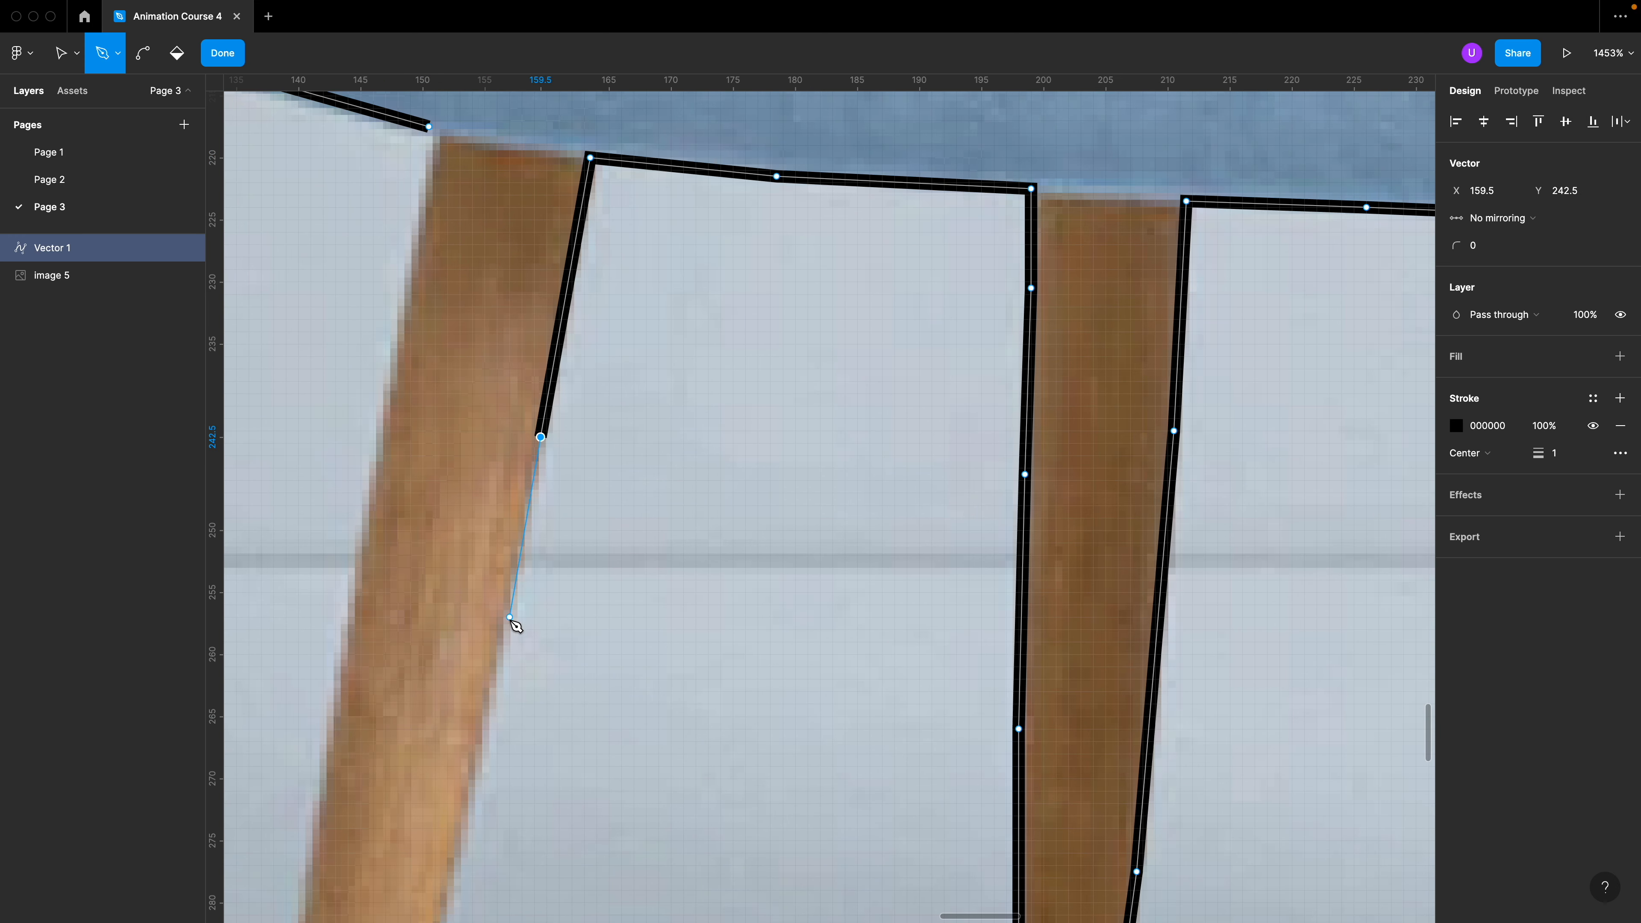
click(504, 633)
scroll(452, 672, down, 5)
click(420, 696)
scroll(414, 711, down, 2)
click(379, 742)
click(361, 821)
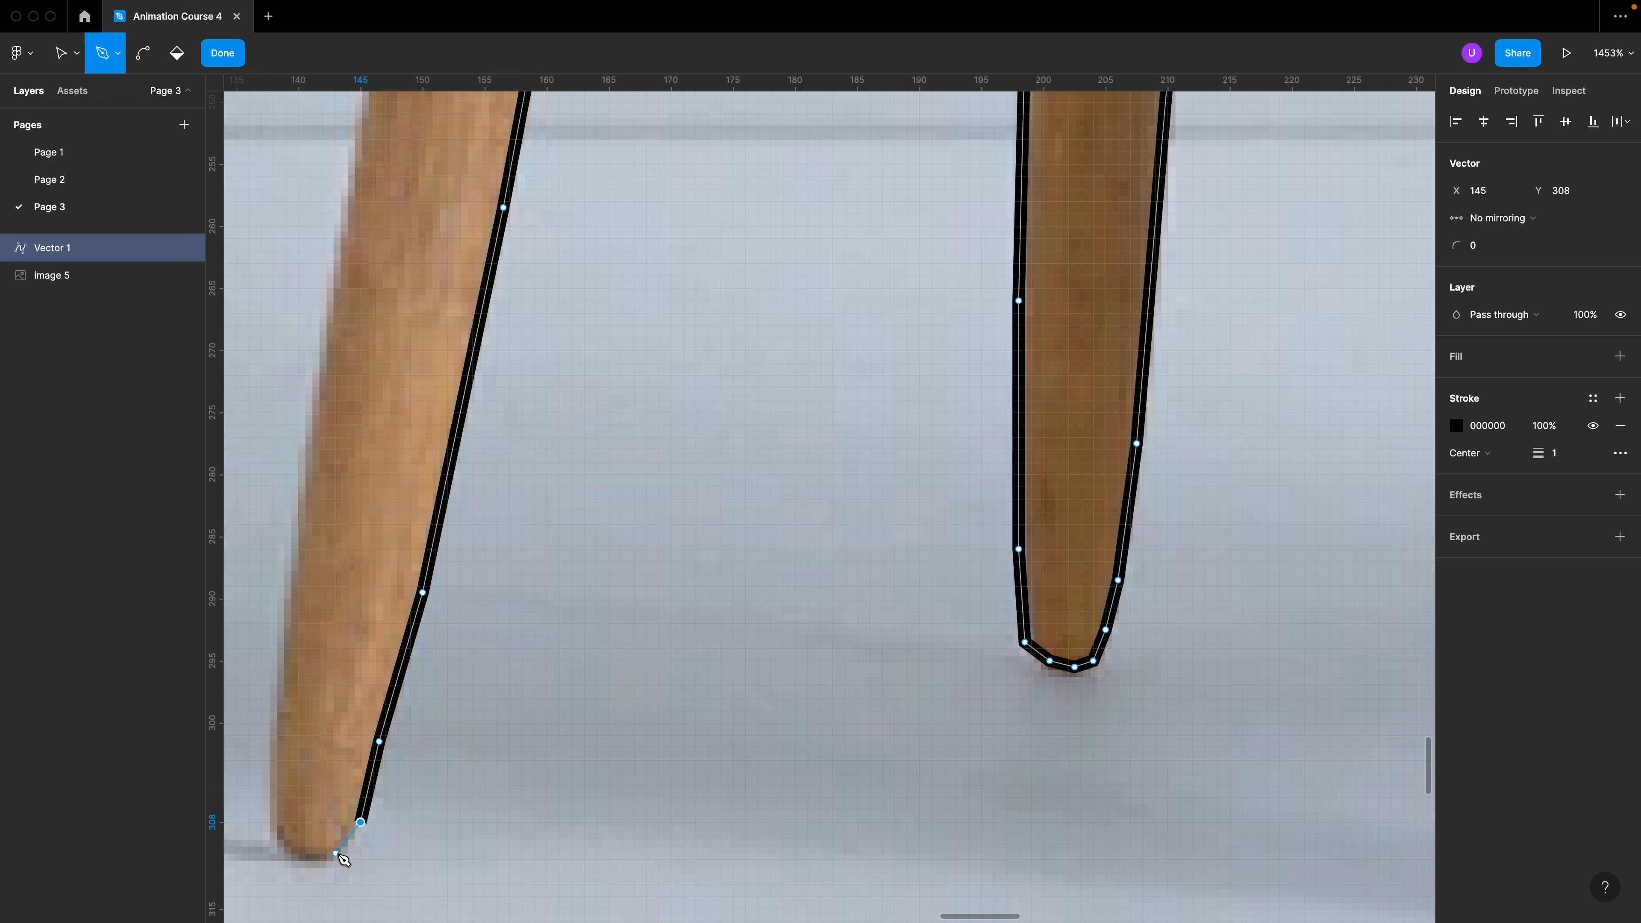
Trace the front-left leg's foot and left edge back up to the seat, closing the chair outline
click(335, 854)
click(301, 863)
click(275, 835)
click(280, 654)
click(306, 456)
click(336, 282)
scroll(362, 388, up, 7)
click(379, 612)
click(428, 289)
Leave path editing, remove the chair outline's stroke and give it a solid D9D9D9 fill
key(Escape)
scroll(619, 466, down, 10)
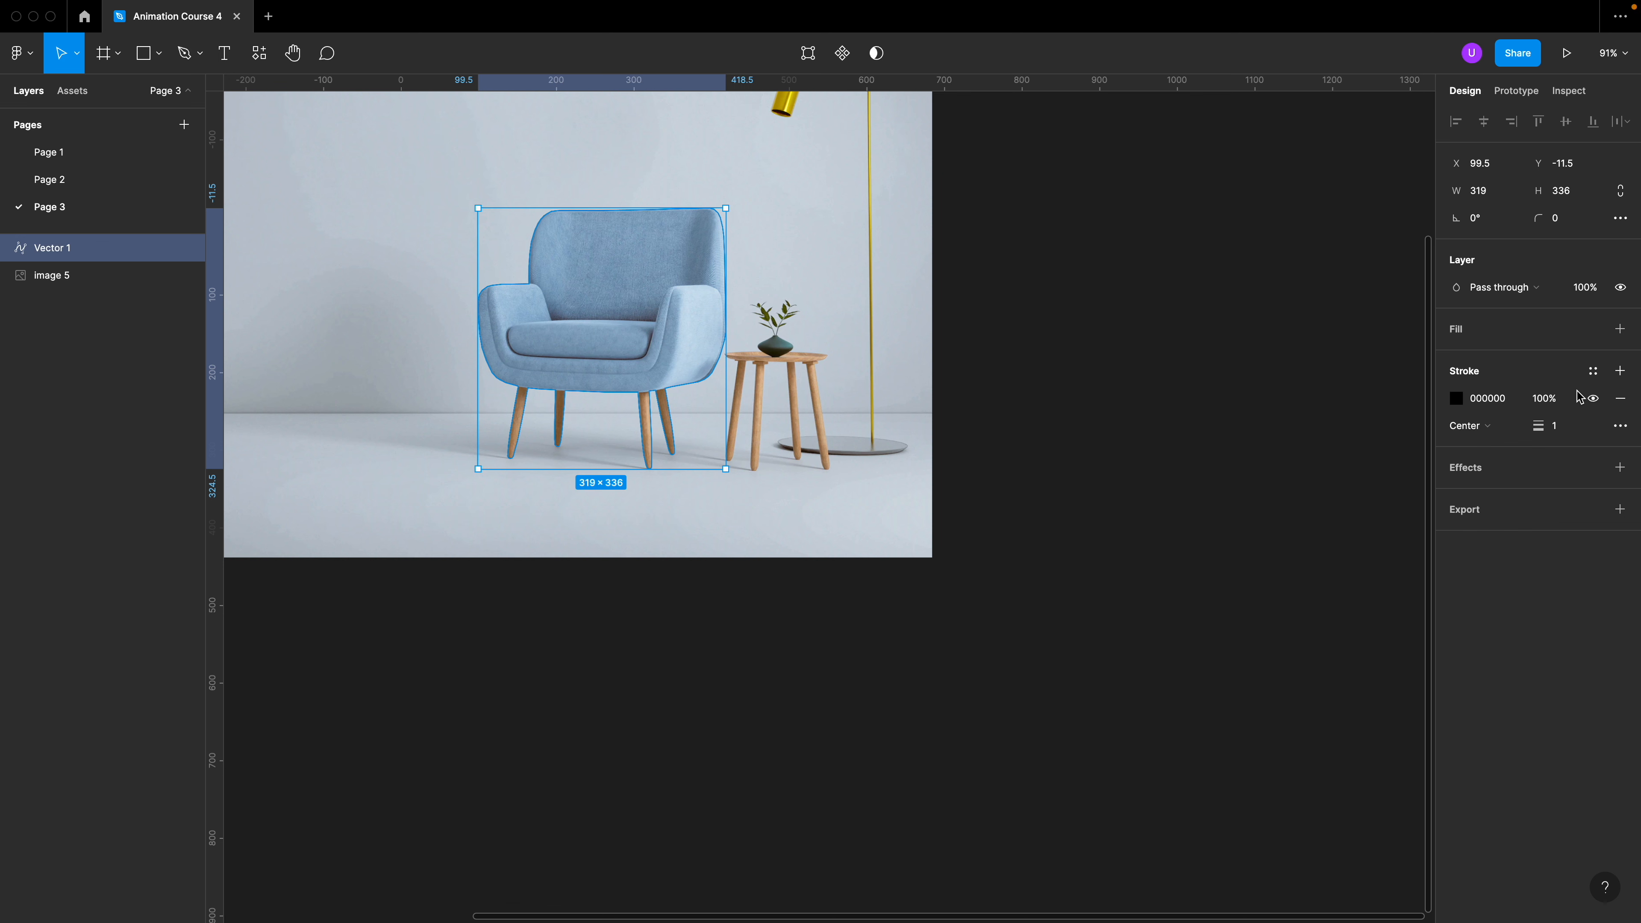
click(1621, 398)
click(1621, 328)
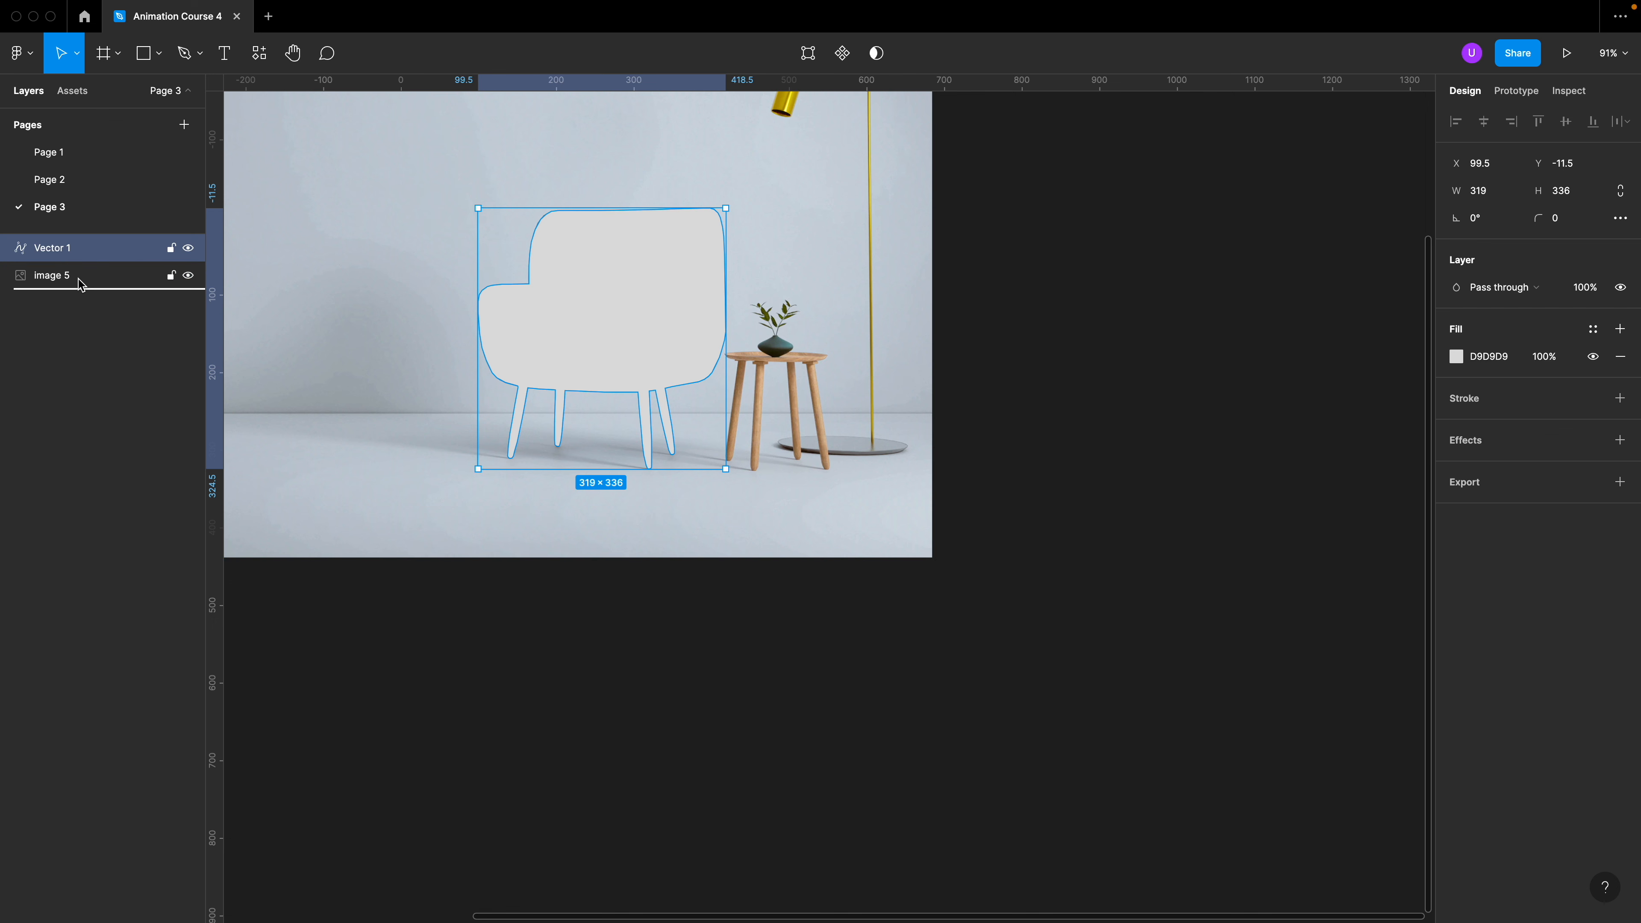
Place the chair vector below image 5 in the layer order and use it as a mask for the image
drag(81, 283, 71, 259)
right_click(69, 259)
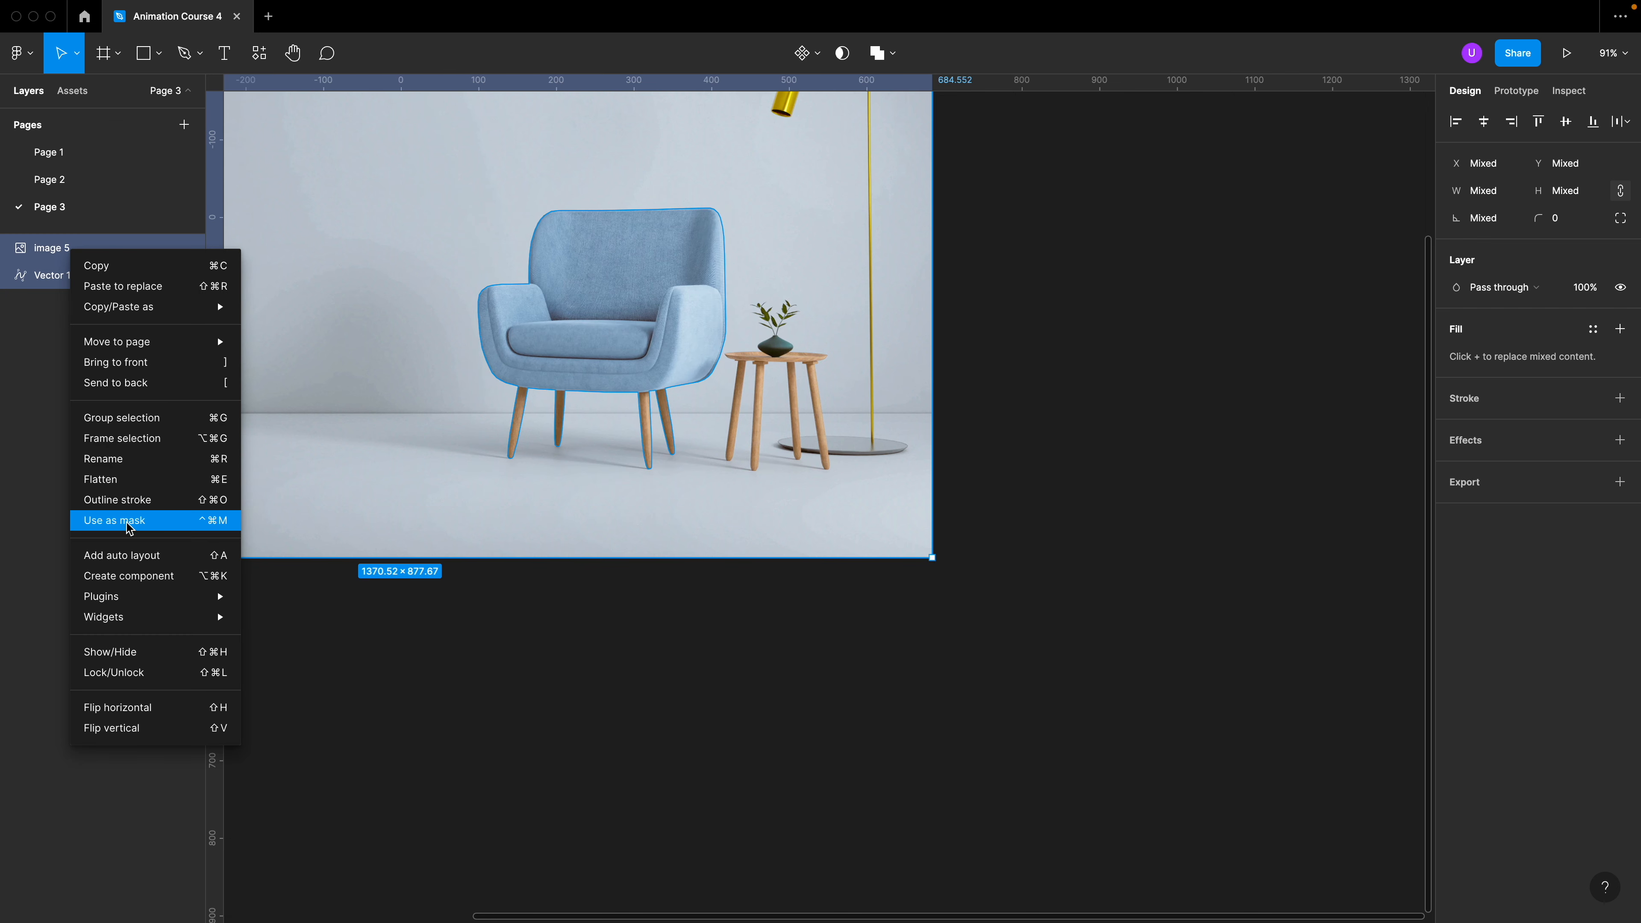
click(130, 525)
Move the masked chair group to about X -37, Y 112
click(619, 433)
scroll(568, 343, down, 5)
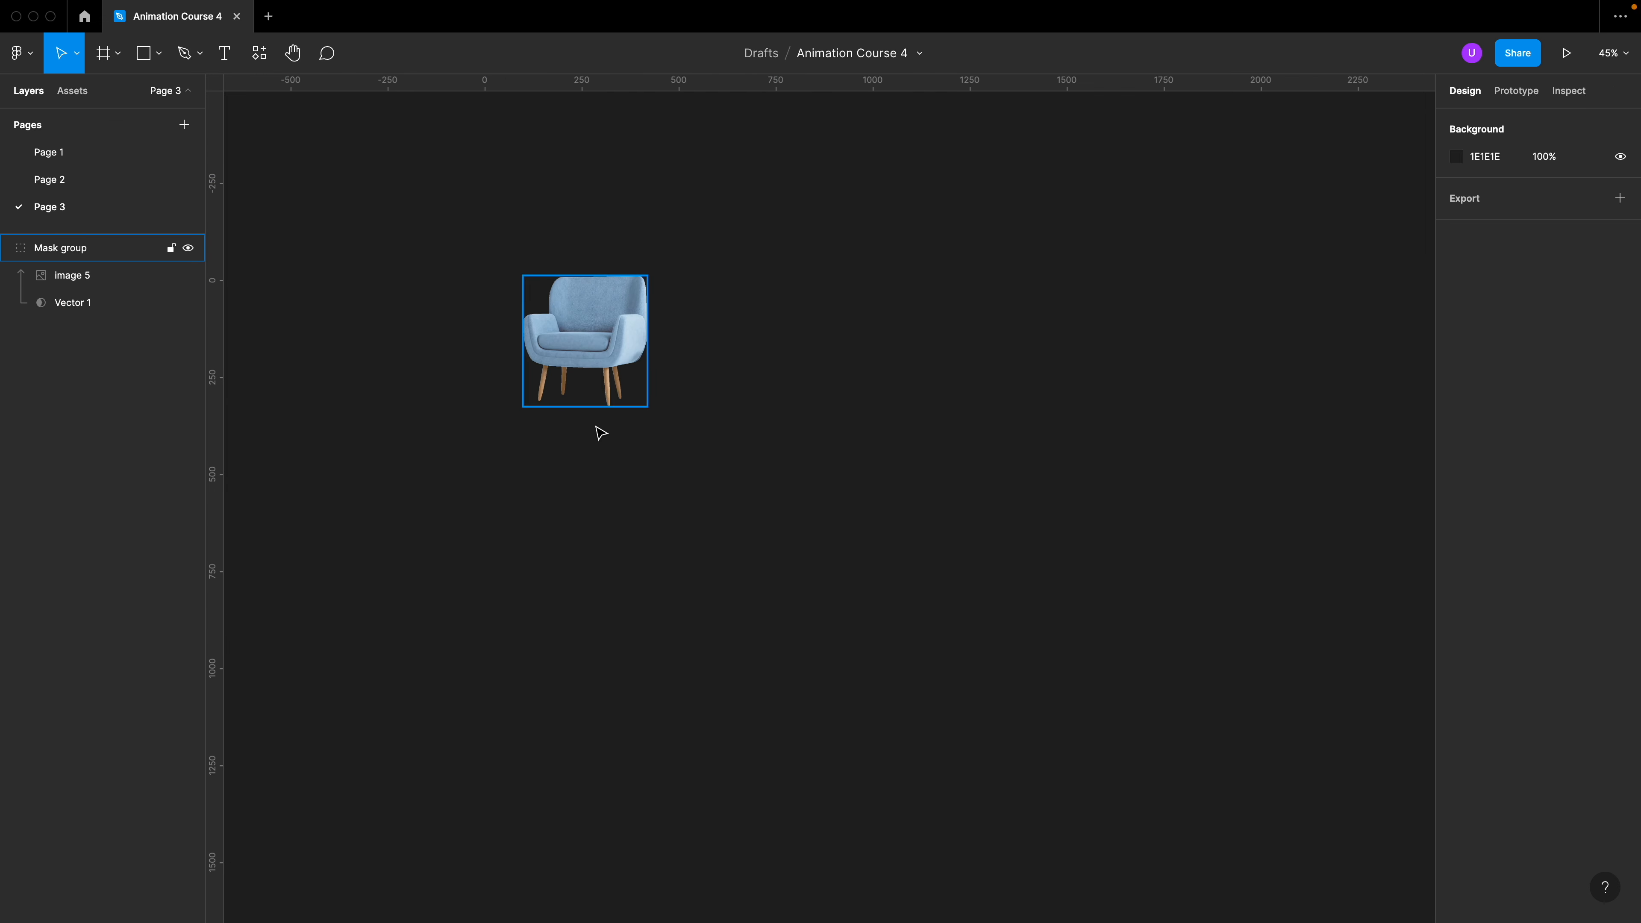
click(583, 335)
drag(583, 335, 529, 382)
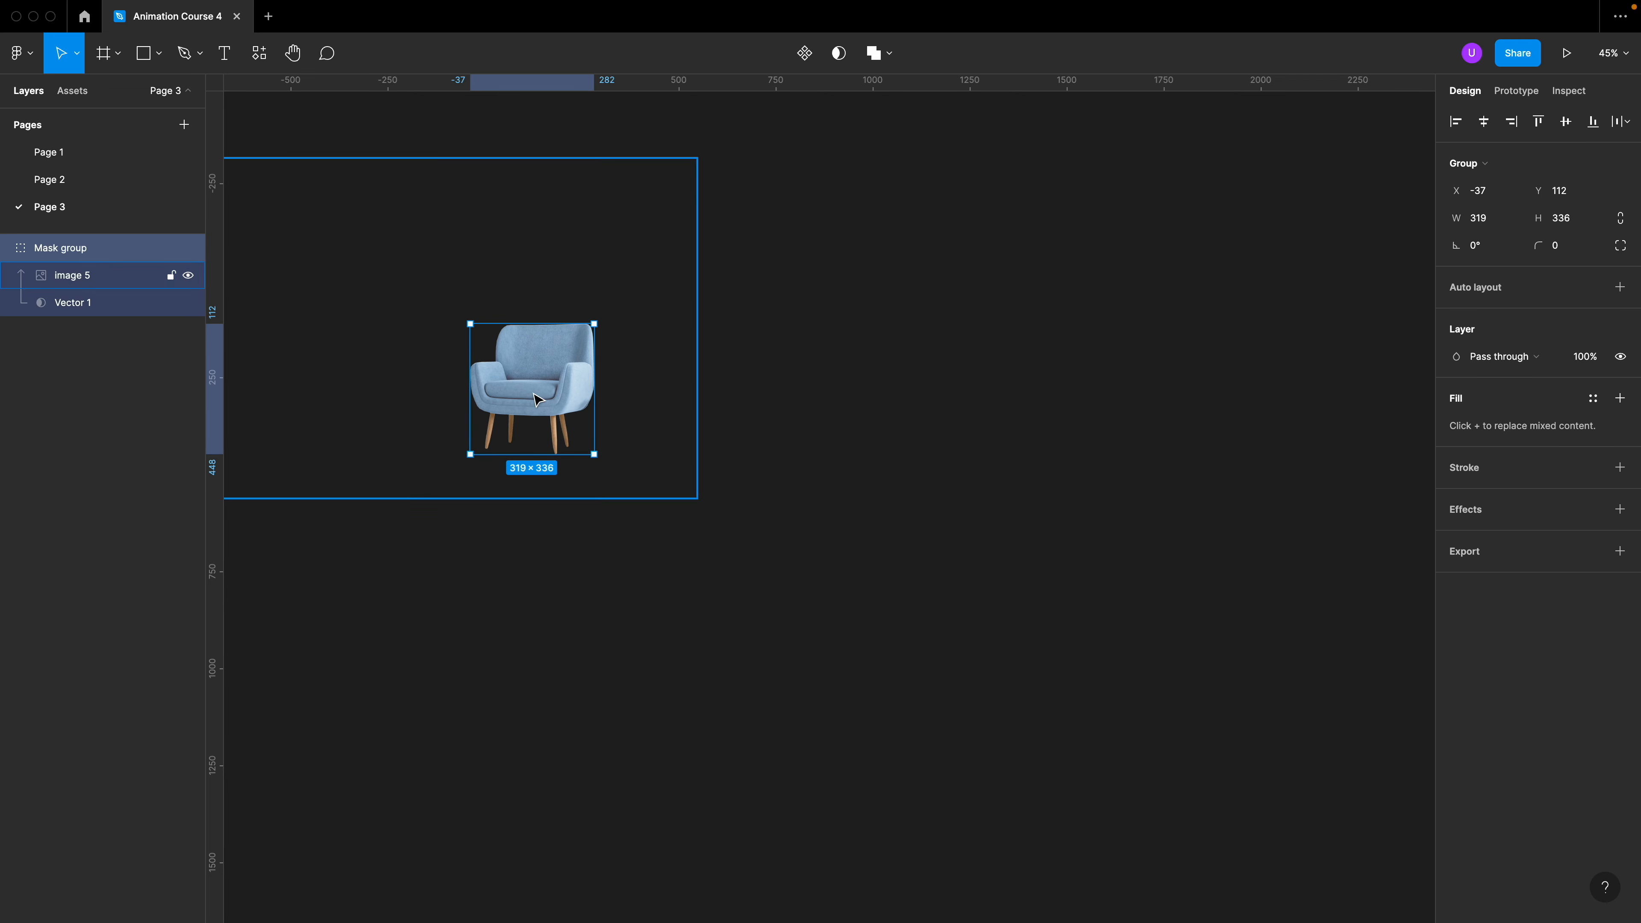
Paste a full copy of image 5 outside the mask group and place it beside the cut-out chair
click(72, 275)
click(657, 591)
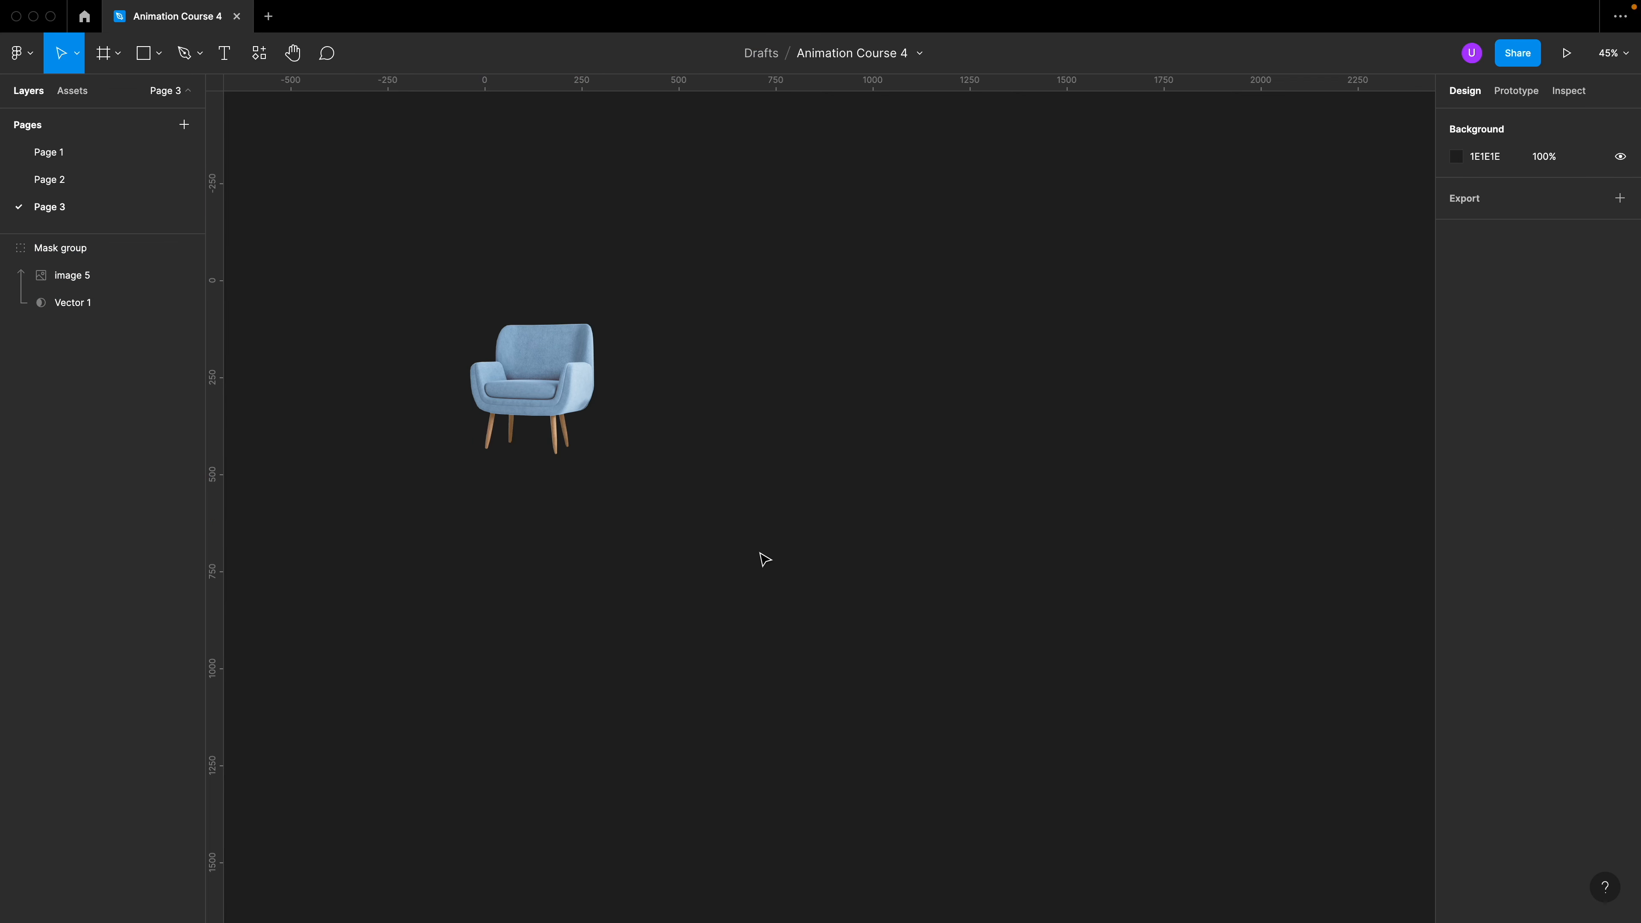
key(super+v)
drag(368, 369, 846, 436)
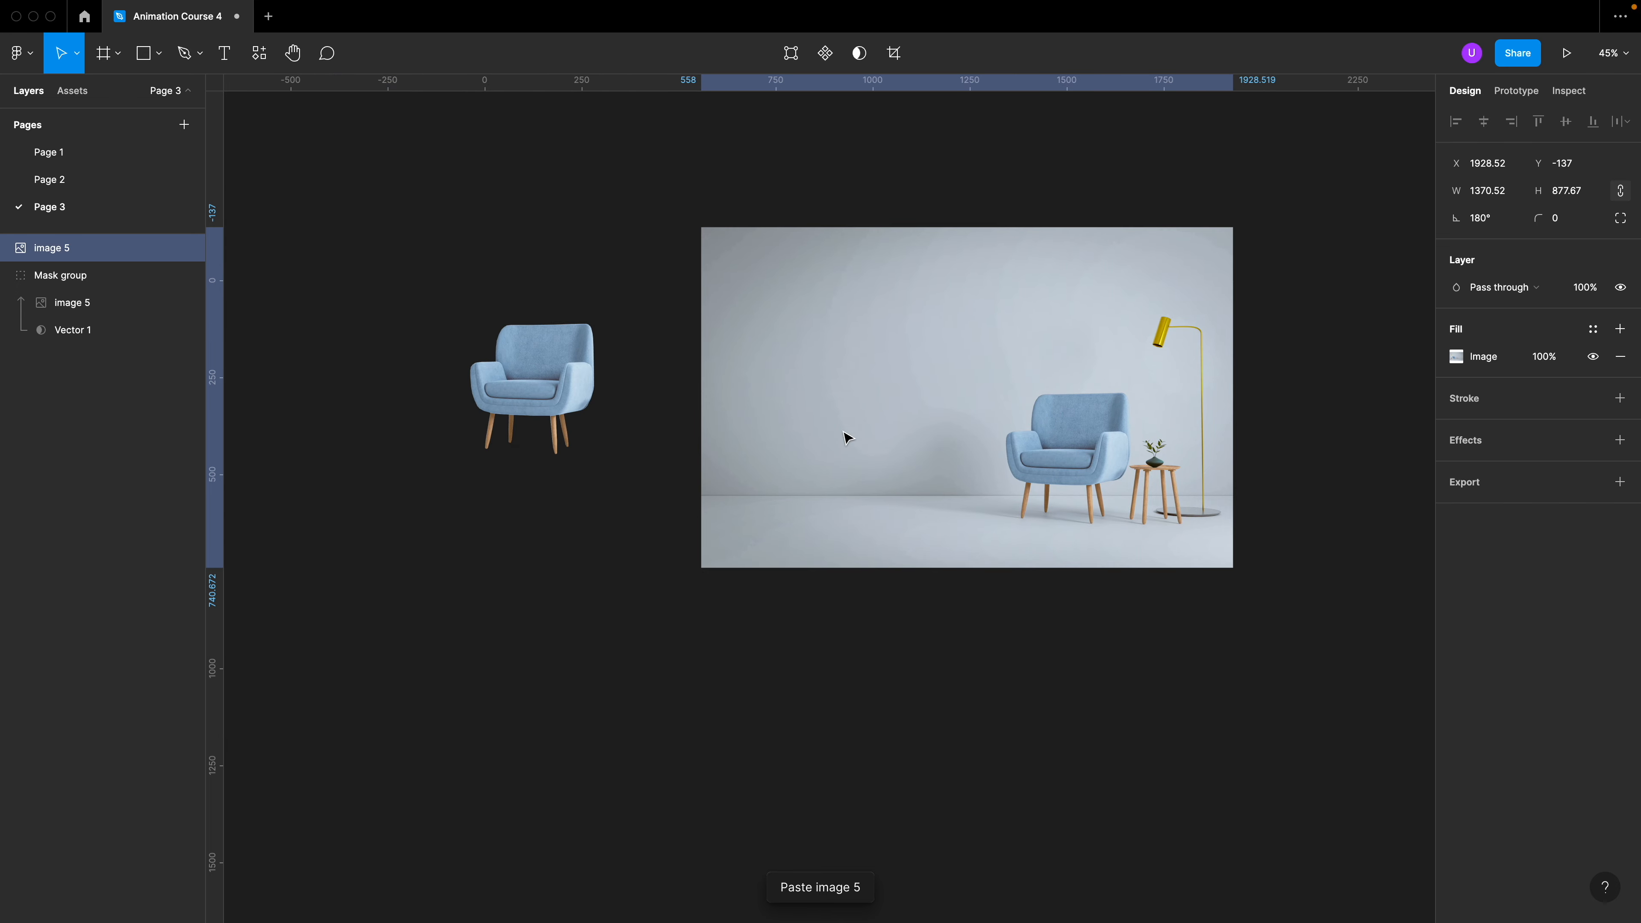
Draw a frame around the cut-out chair and shift the chair slightly inside it
click(392, 422)
key(f)
drag(355, 242, 681, 538)
drag(550, 403, 536, 419)
Move the full room image up and slightly left, to about X 1899.52, Y -199
click(1008, 506)
drag(1001, 479, 990, 455)
key(z)
click(1049, 521)
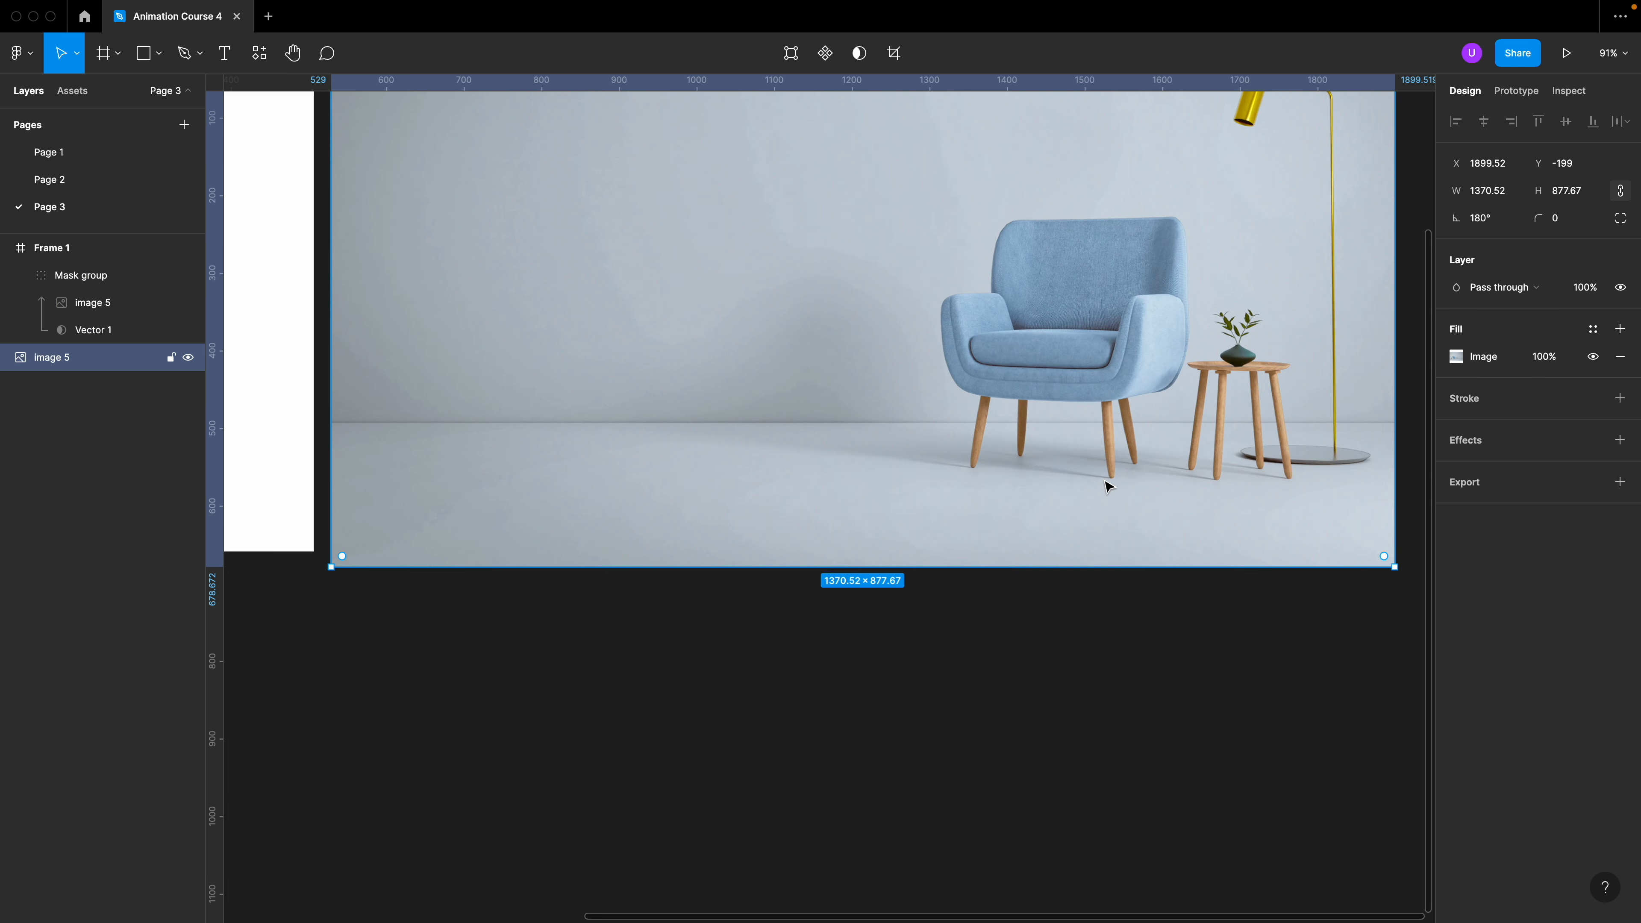
Draw an ellipse about 16 × 8 under the cut-out chair's front-left leg and apply a Layer blur
scroll(465, 290, left, 15)
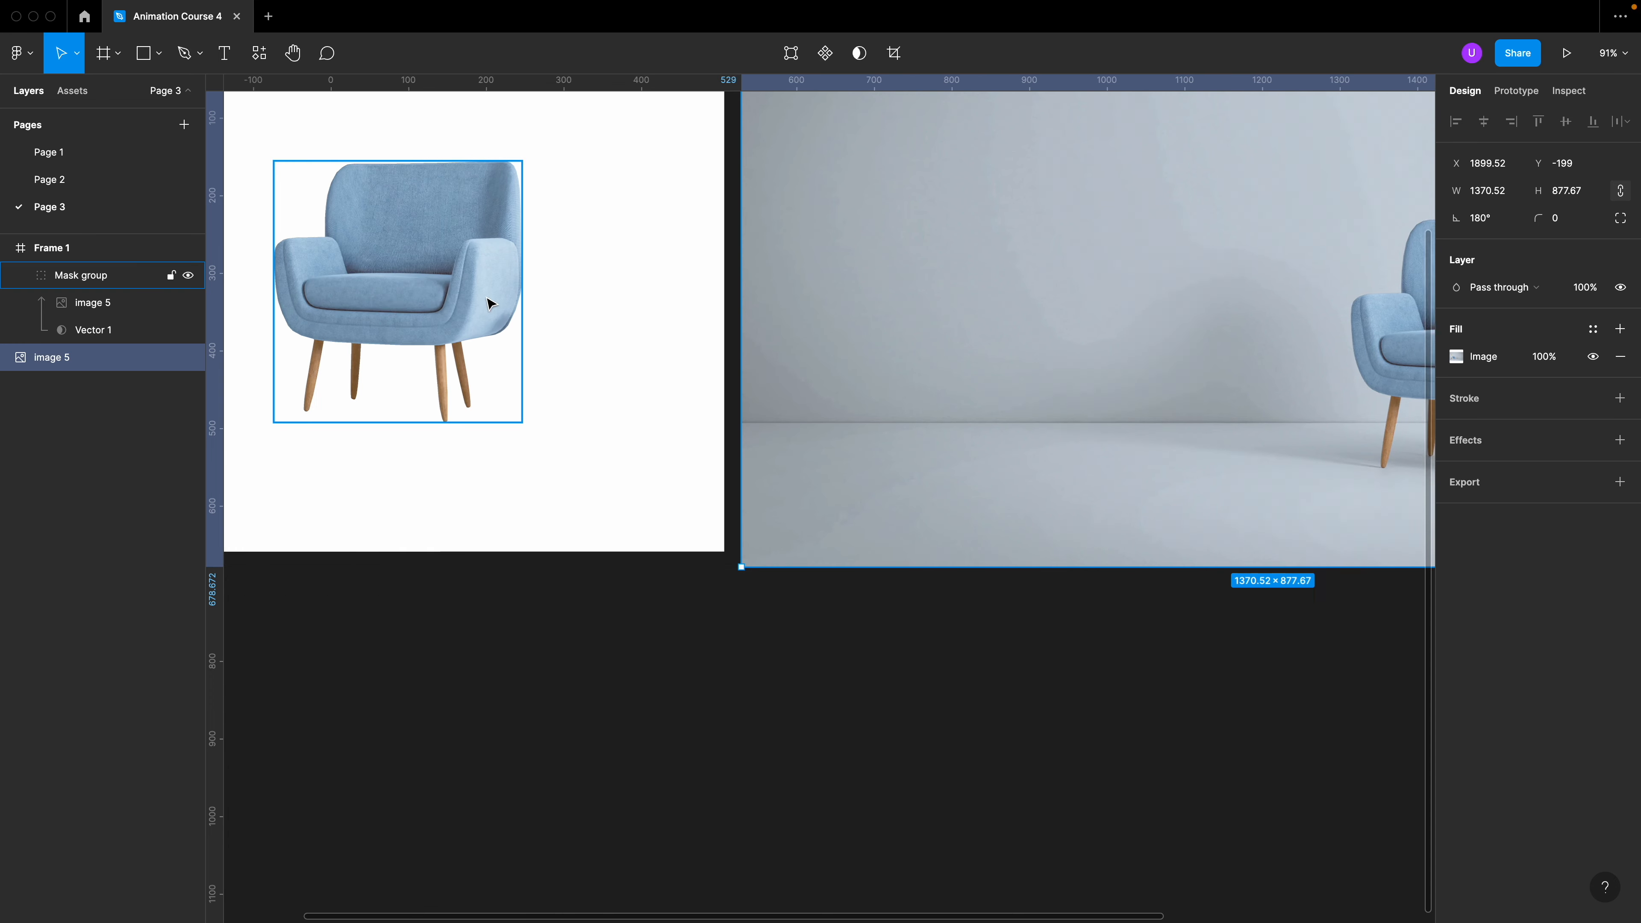
scroll(476, 323, up, 5)
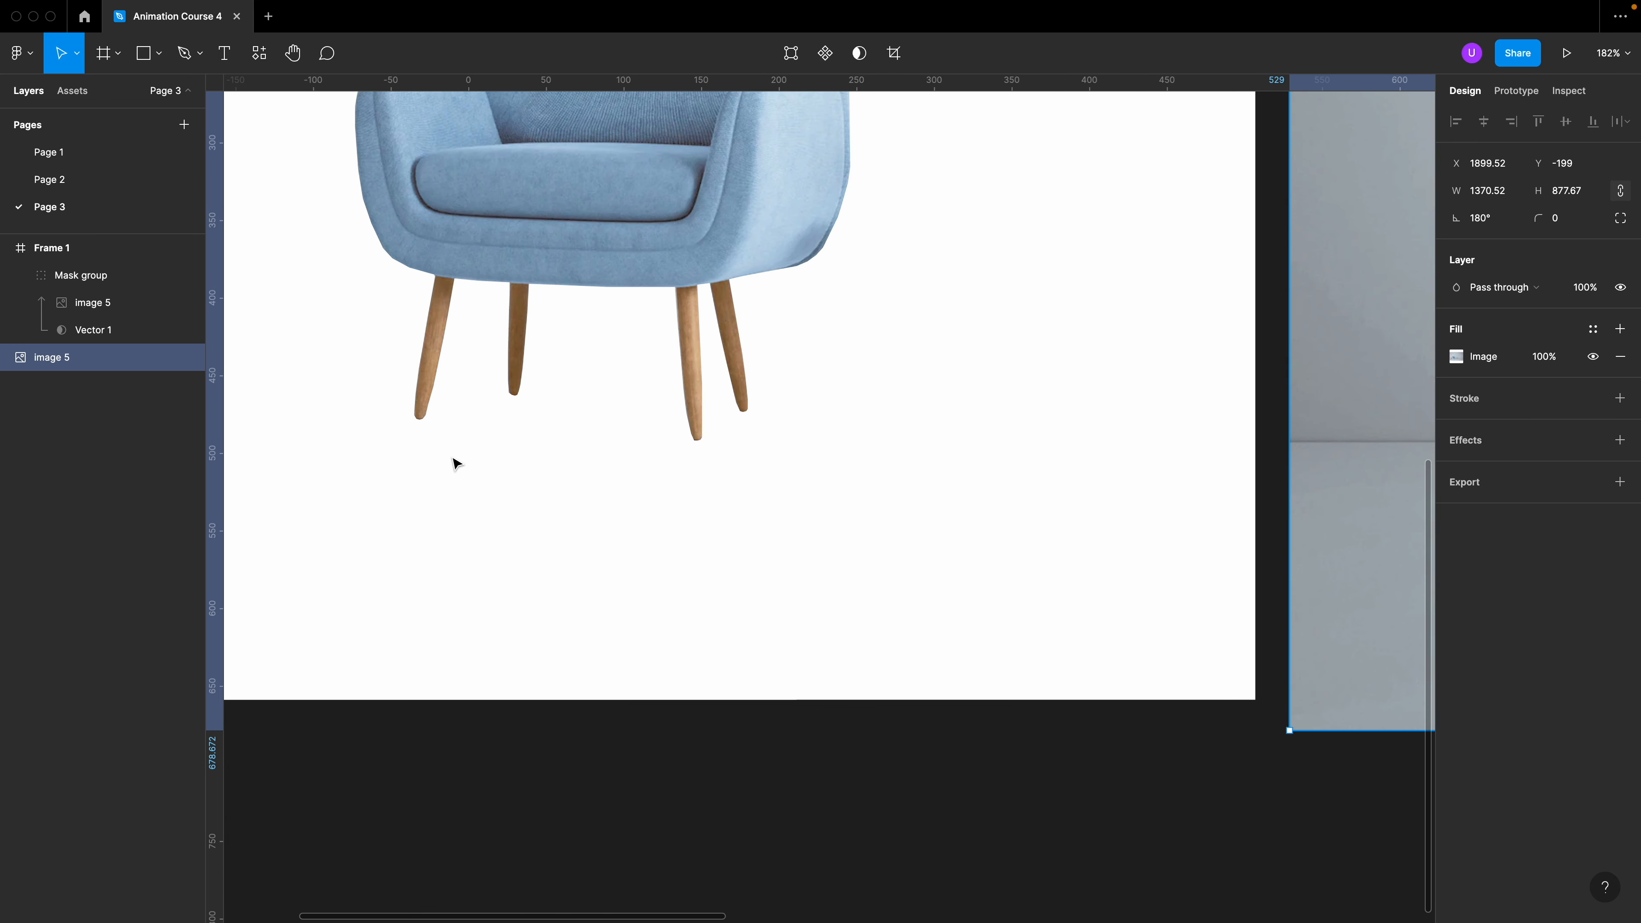
key(o)
drag(404, 421, 431, 432)
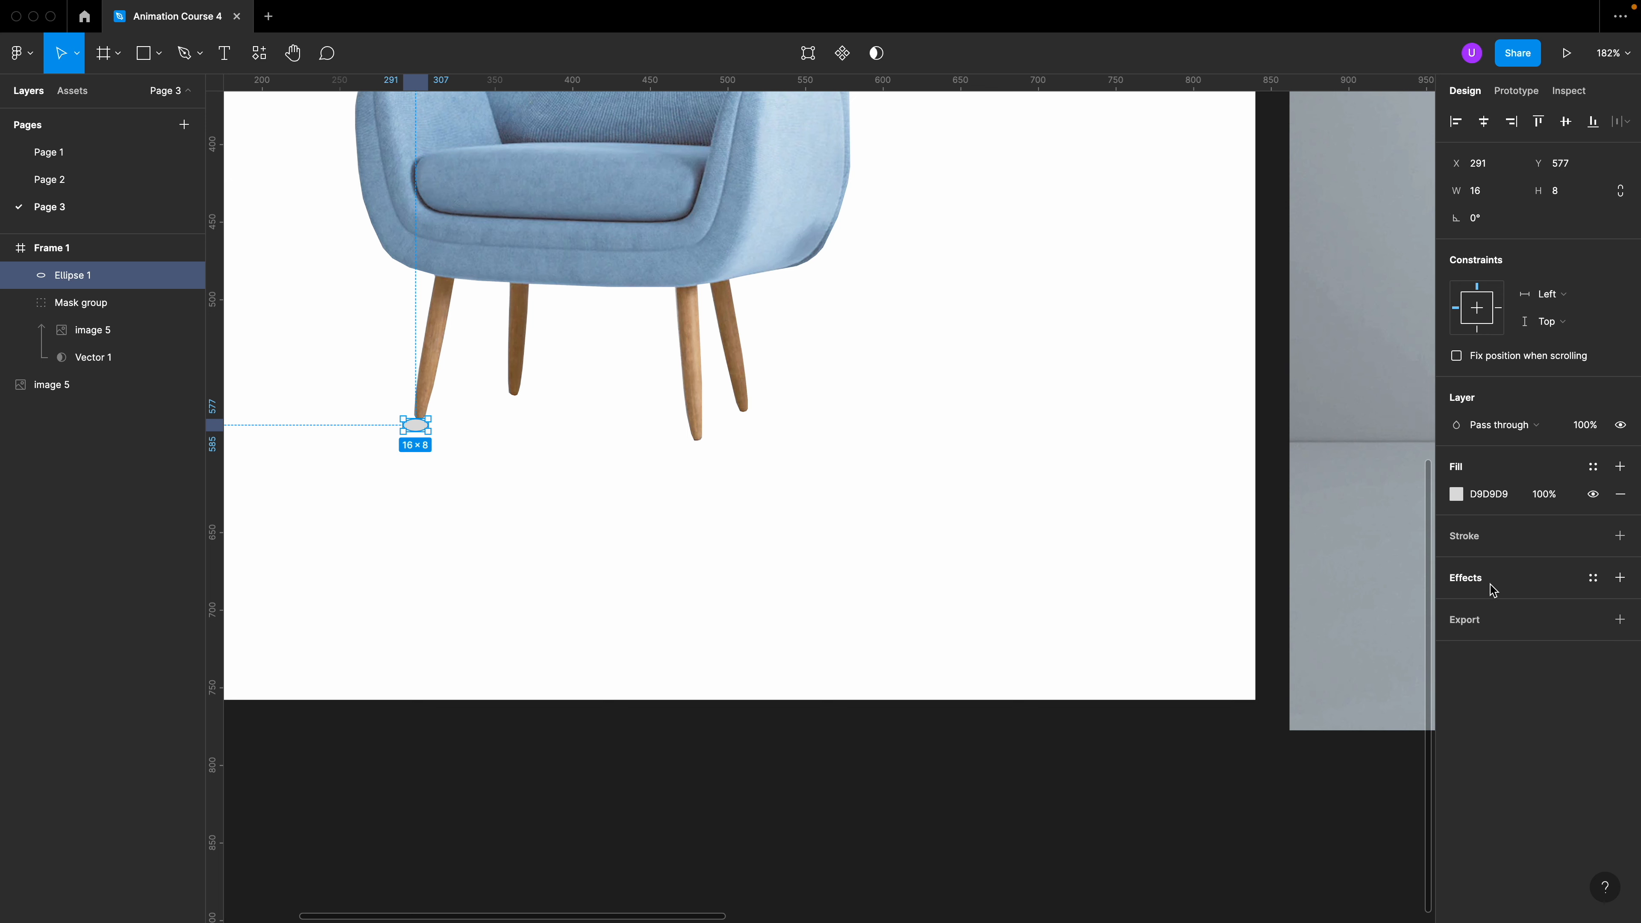
click(1530, 578)
click(1537, 605)
click(1499, 625)
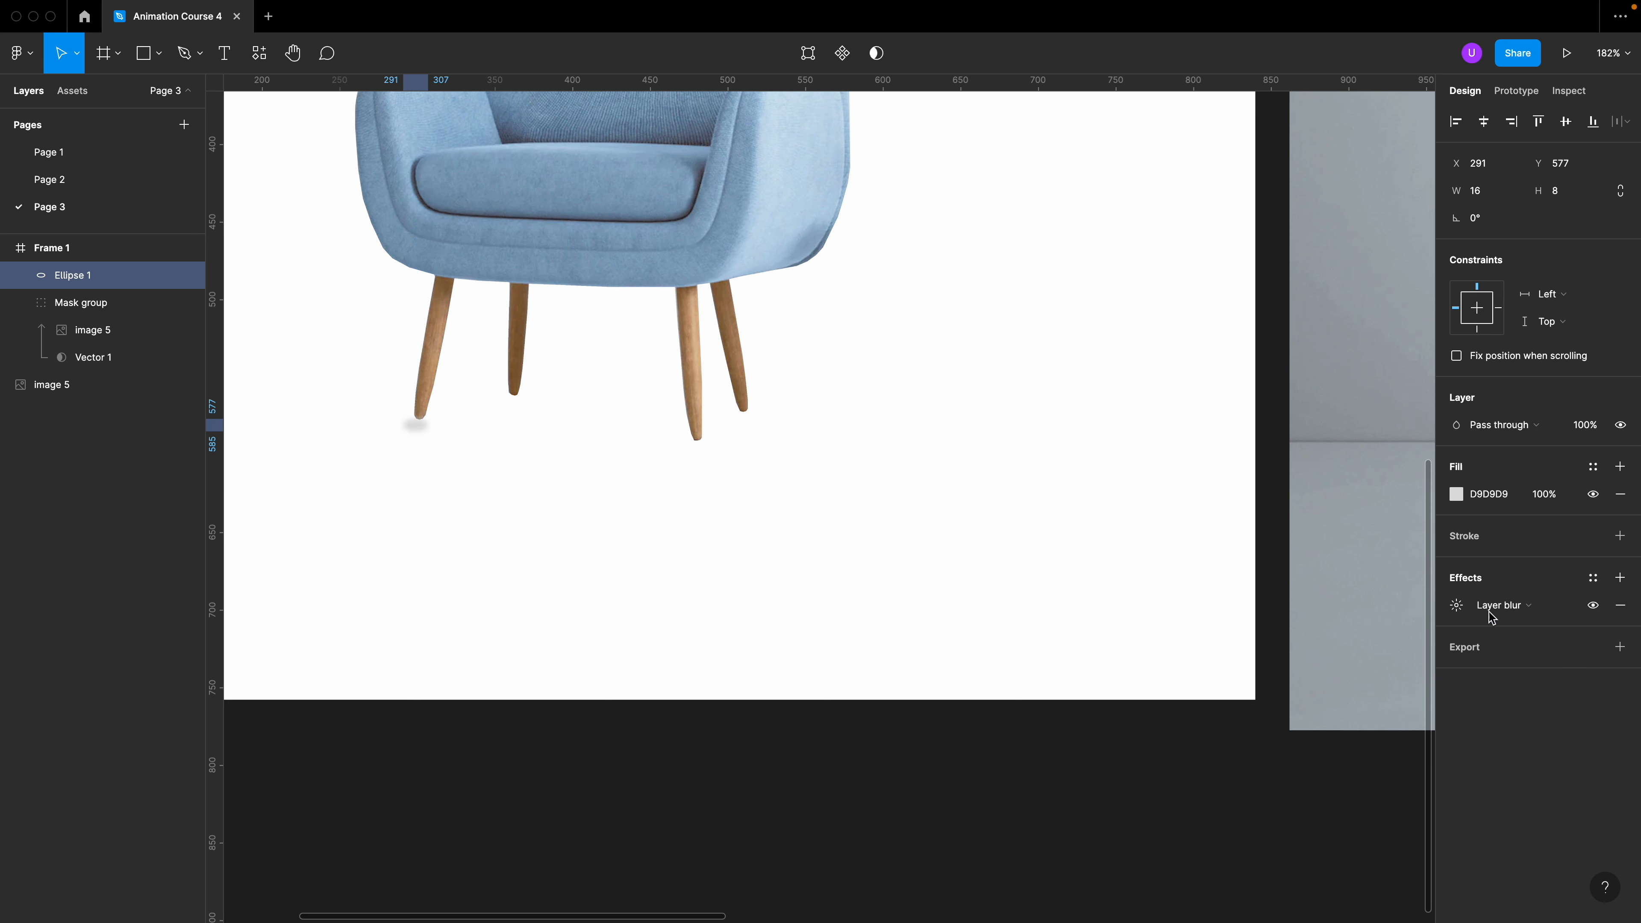
Change the blurred ellipse's fill to the light bluish grey DFE1E8
click(1457, 494)
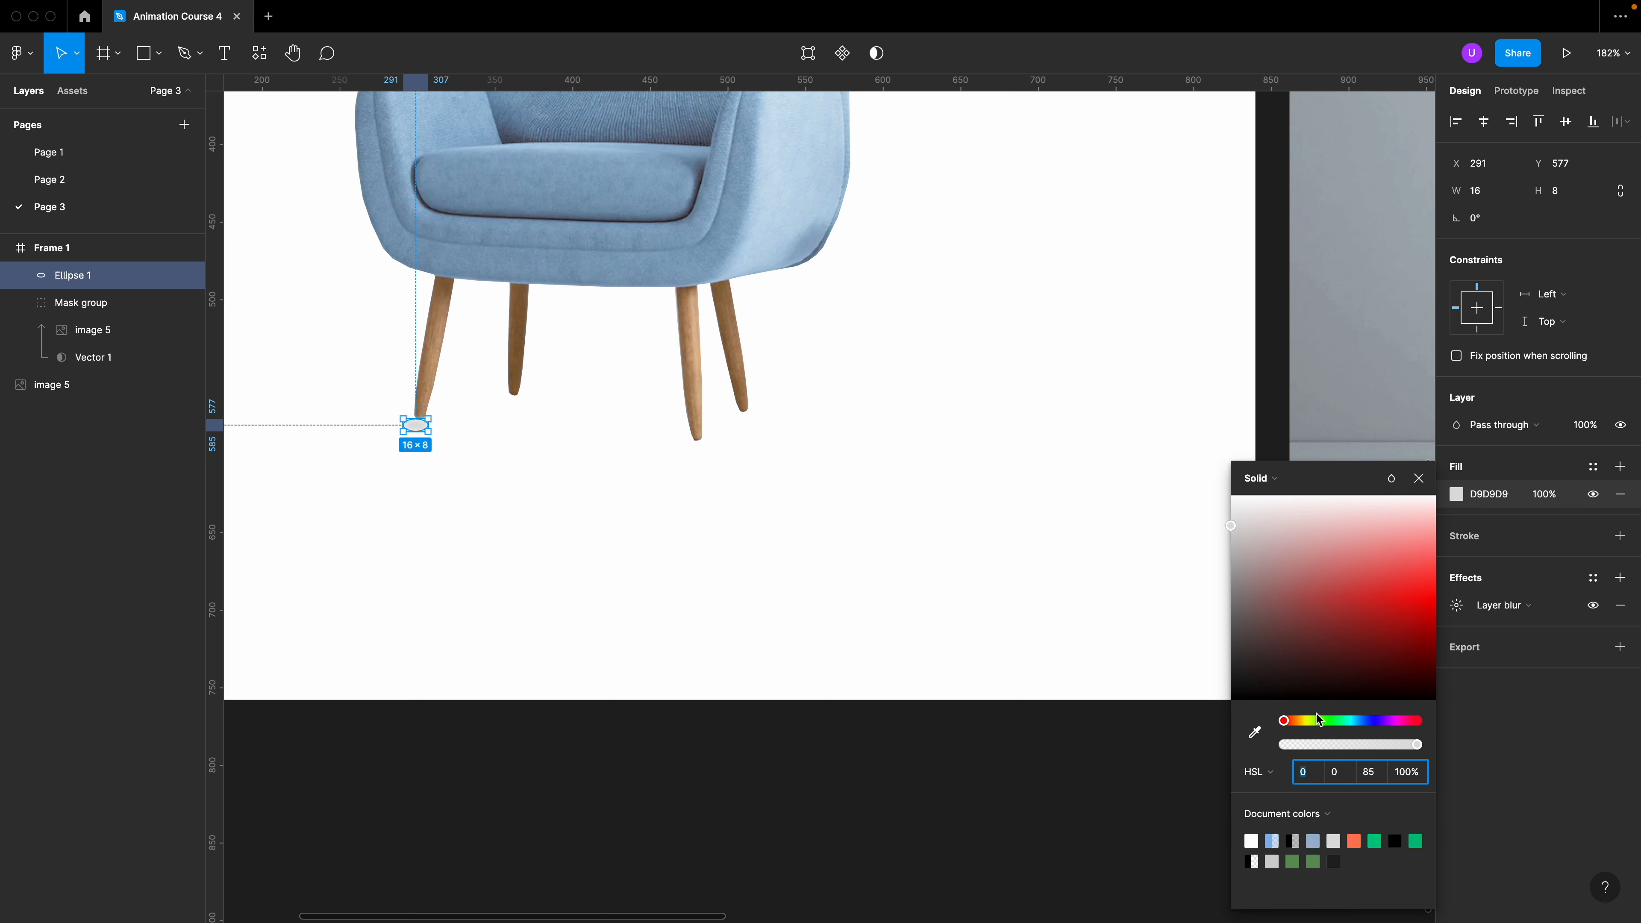
click(1370, 722)
drag(1263, 529, 1265, 518)
click(604, 589)
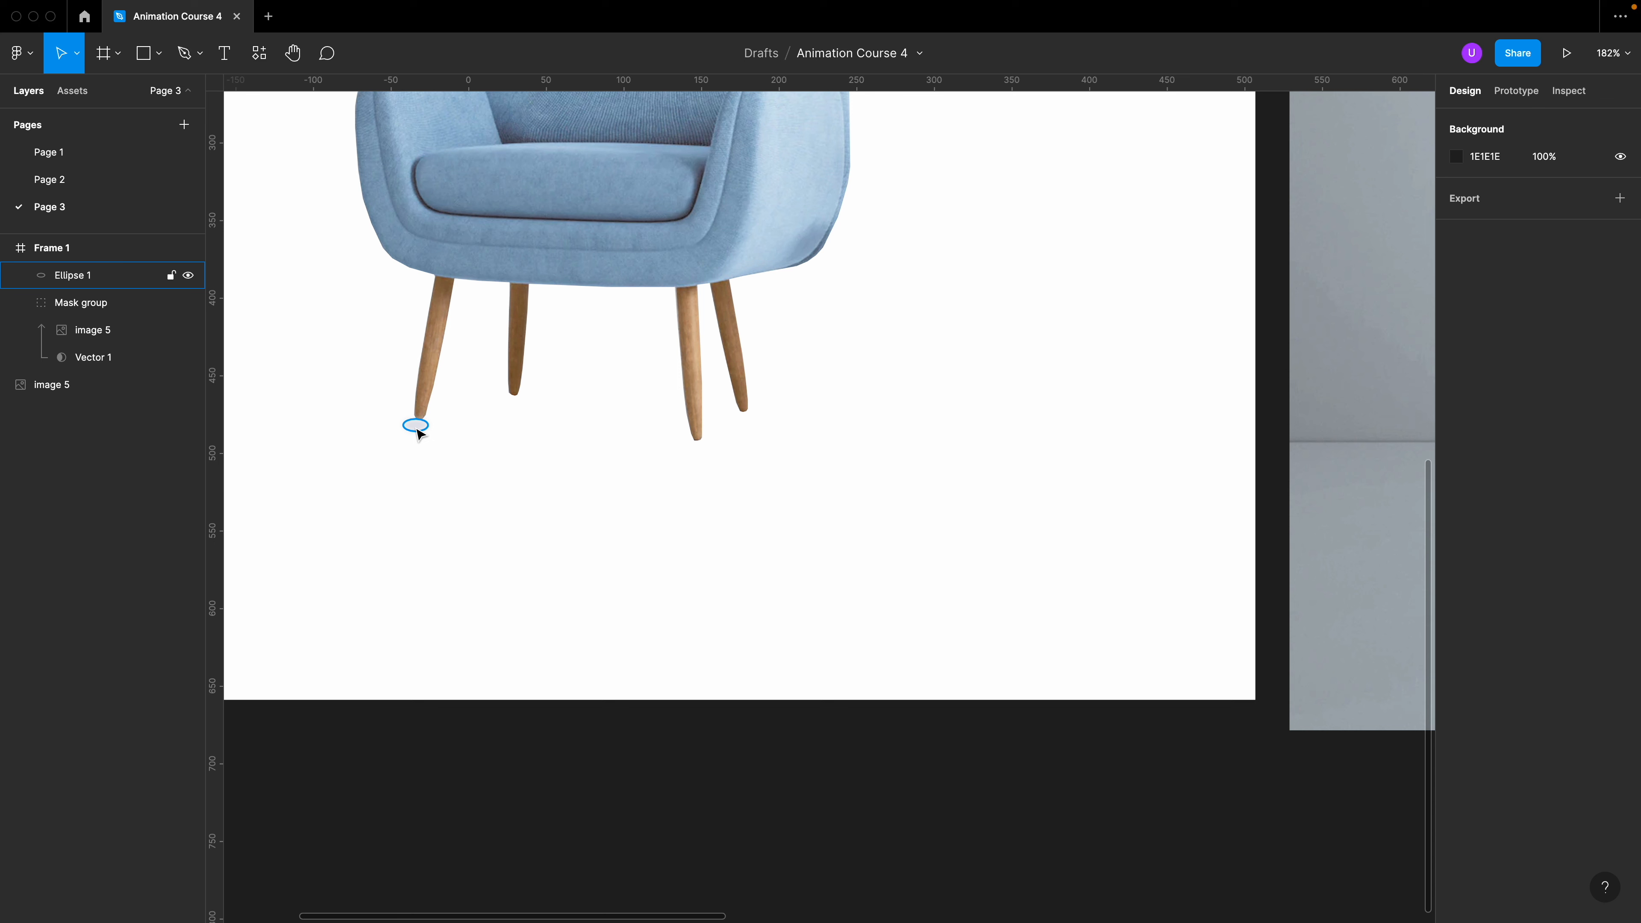
Send the shadow ellipse behind the chair group and nudge it to X 292, Y 576 under the front-left leg
click(419, 429)
click(21, 304)
key(super+[)
key(Right)
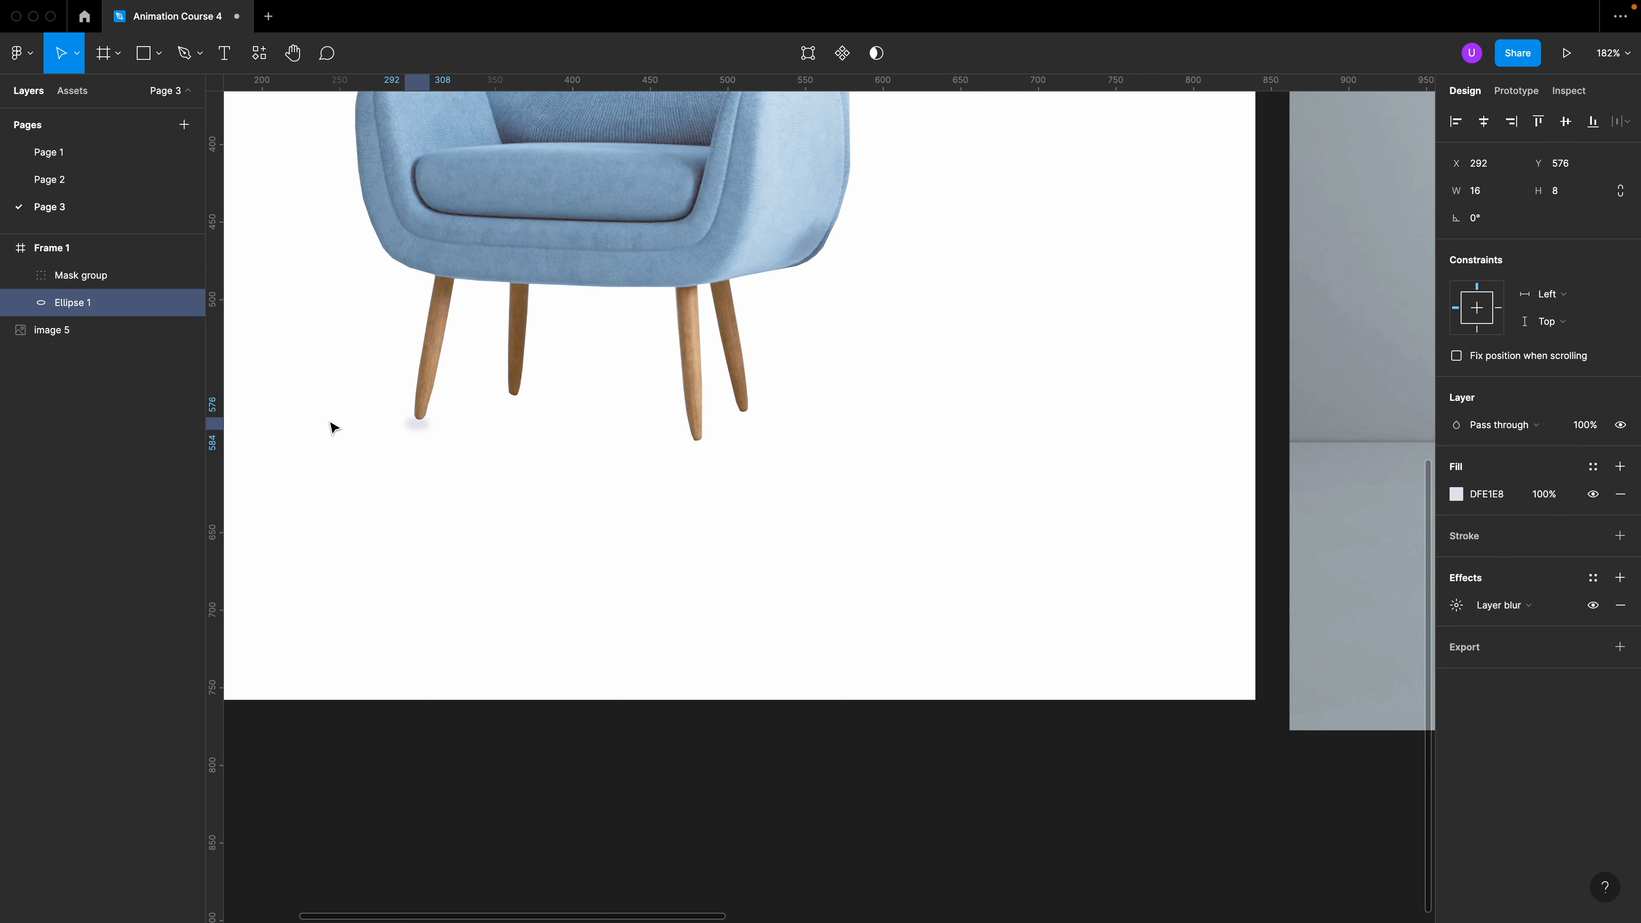
Duplicate the blurred shadow ellipse and move the copy under the chair's back-left leg
key(super+d)
key(shift+Up)
key(shift+Up)
key(shift+Right)
key(shift+Right)
key(shift+Right)
key(shift+Right)
key(shift+Right)
key(shift+Right)
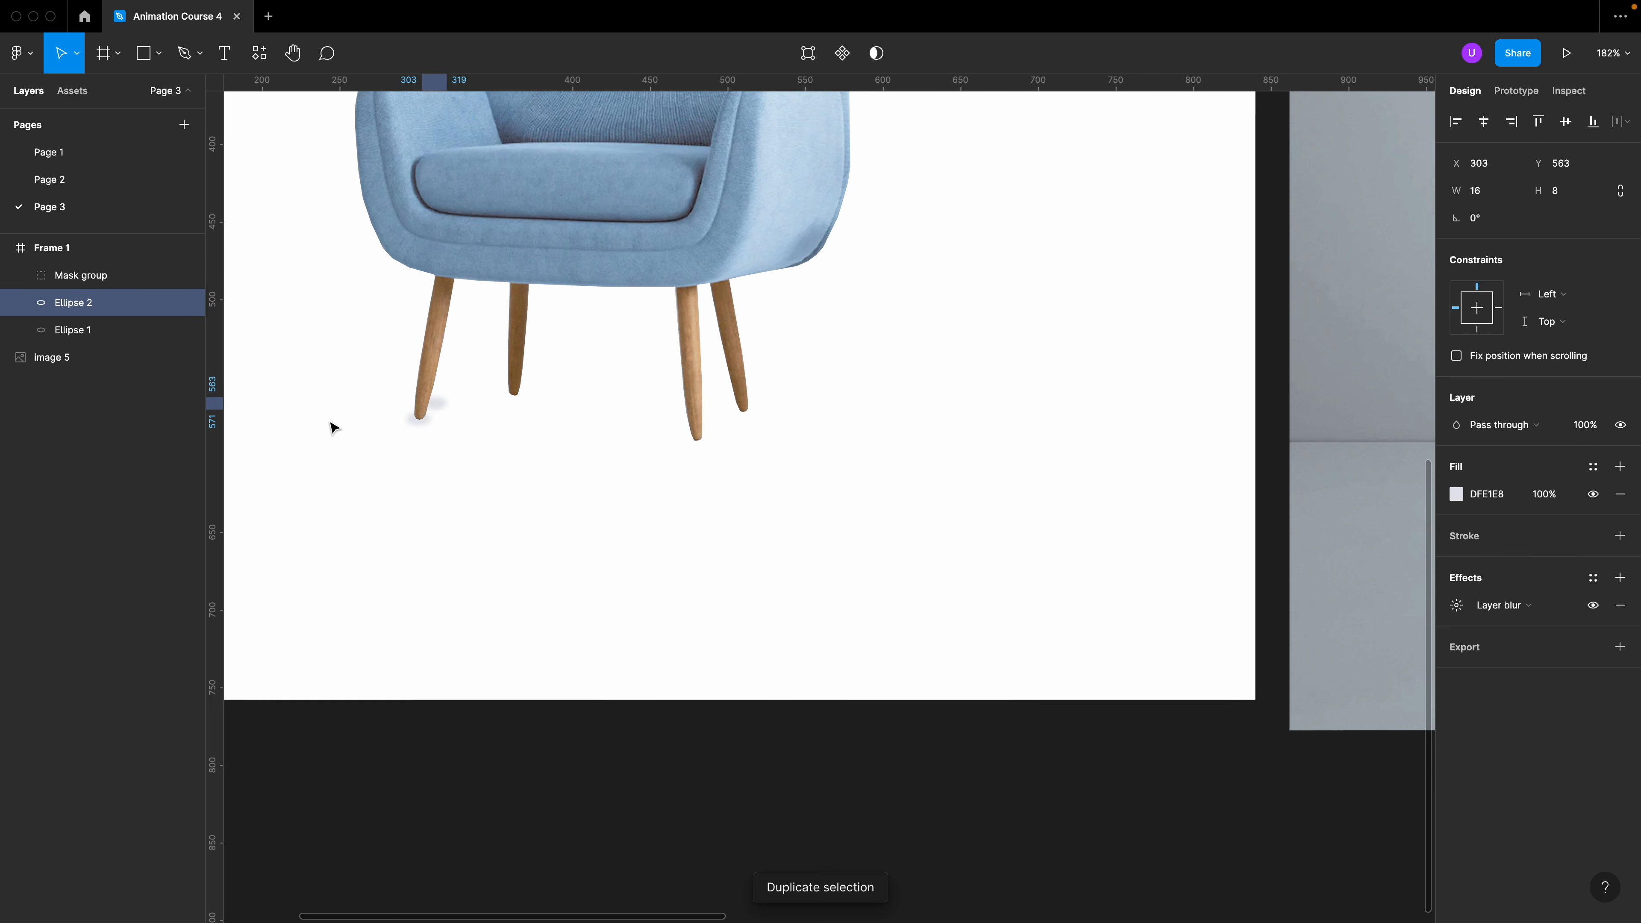
Duplicate the leg shadow ellipse again and position the copy under the front-right leg
key(super+d)
key(shift+Right)
key(shift+Down)
key(shift+Down)
key(shift+Right)
key(shift+Right)
key(shift+Down)
key(shift+Down)
key(shift+Down)
key(shift+Right)
key(shift+Right)
key(shift+Right)
key(Left)
key(Up)
Make another copy of the leg shadow ellipse and place it under the back-right leg
key(super+d)
key(shift+Up)
key(shift+Left)
key(shift+Left)
key(shift+Left)
key(shift+Left)
key(shift+Left)
key(shift+Up)
key(shift+Up)
Duplicate the shadow ellipse once more and enlarge the copy to 202 × 38
scroll(704, 476, down, 5)
key(super+d)
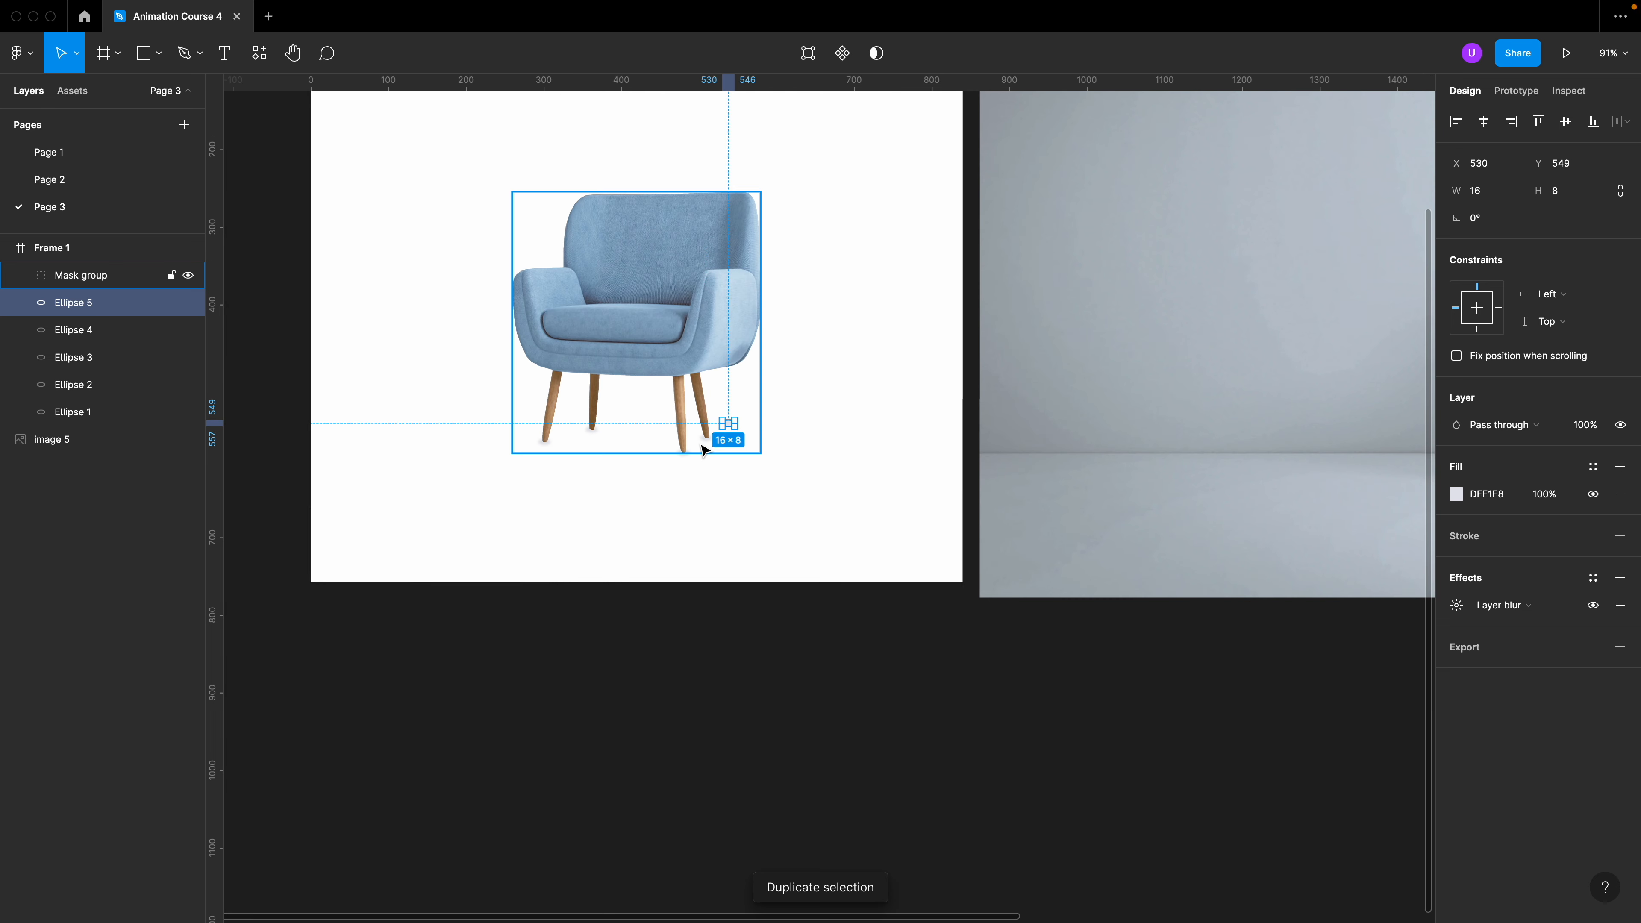
click(738, 434)
click(738, 434)
drag(739, 434, 878, 450)
Set the large ellipse's Layer blur to 20 and move it beneath the chair to X 270, Y 549
click(1450, 609)
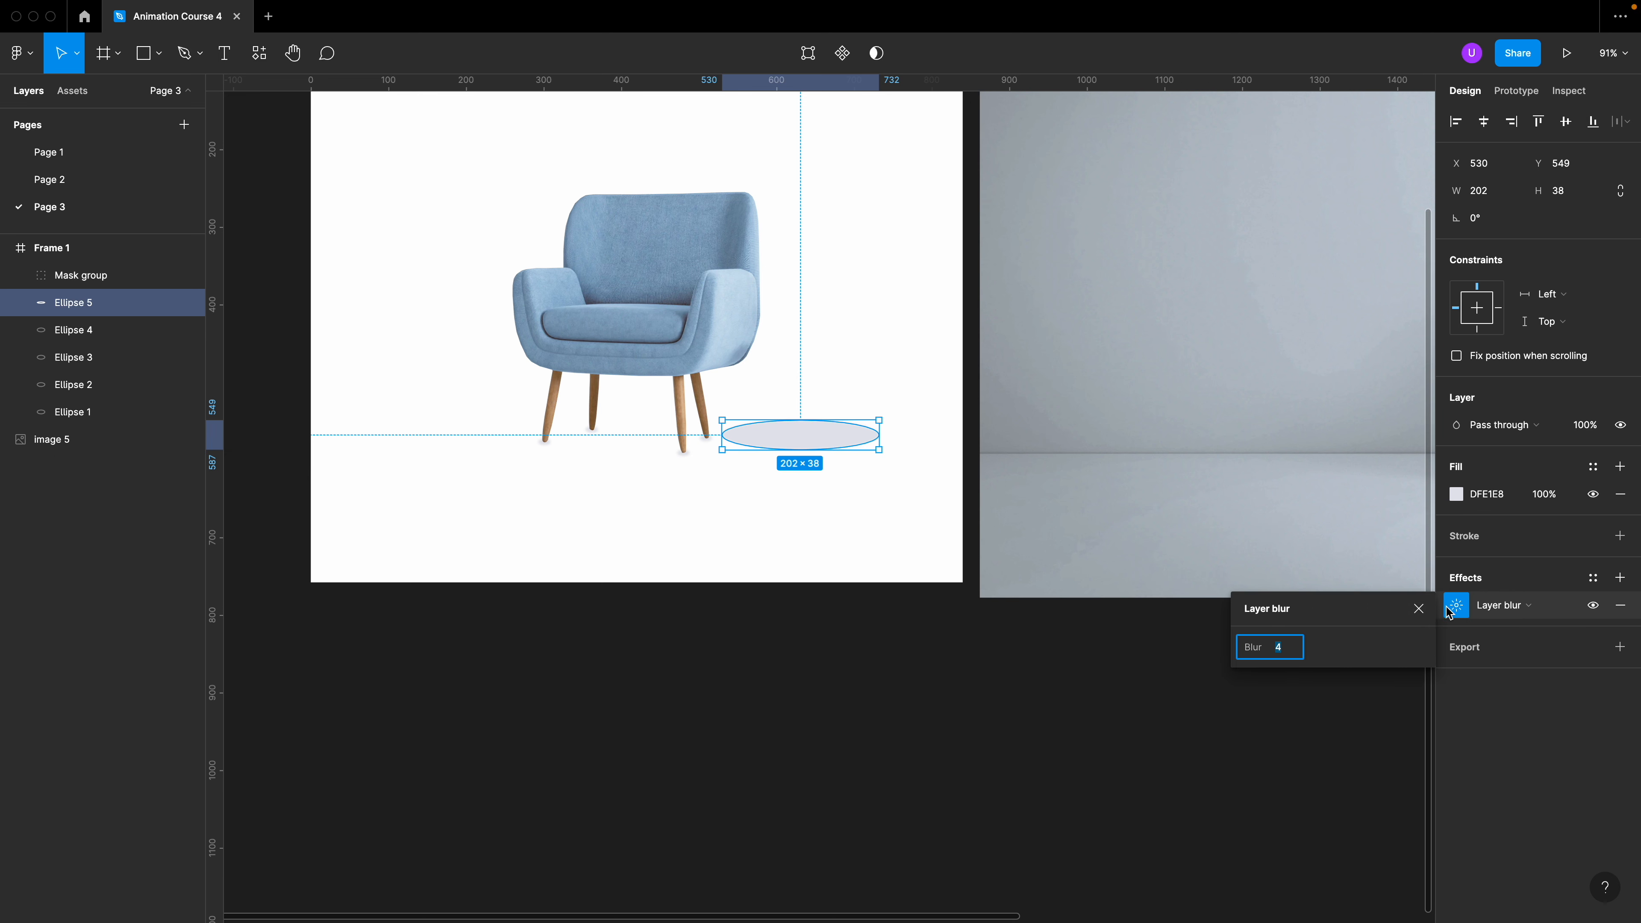
text(20)
key(Return)
drag(818, 438, 626, 439)
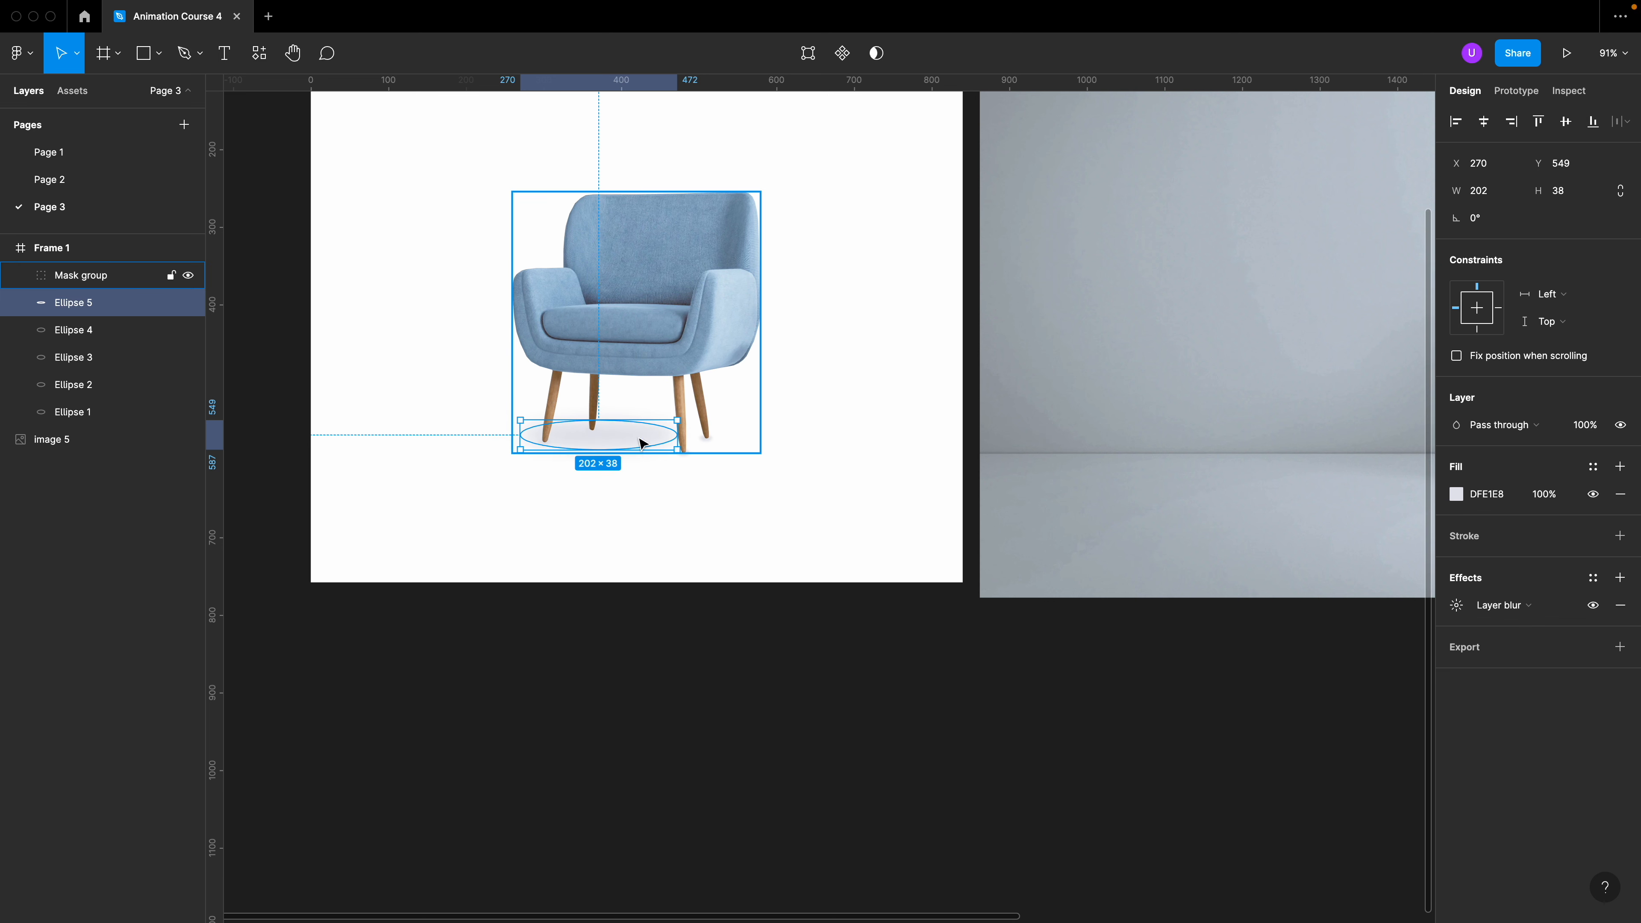
click(816, 518)
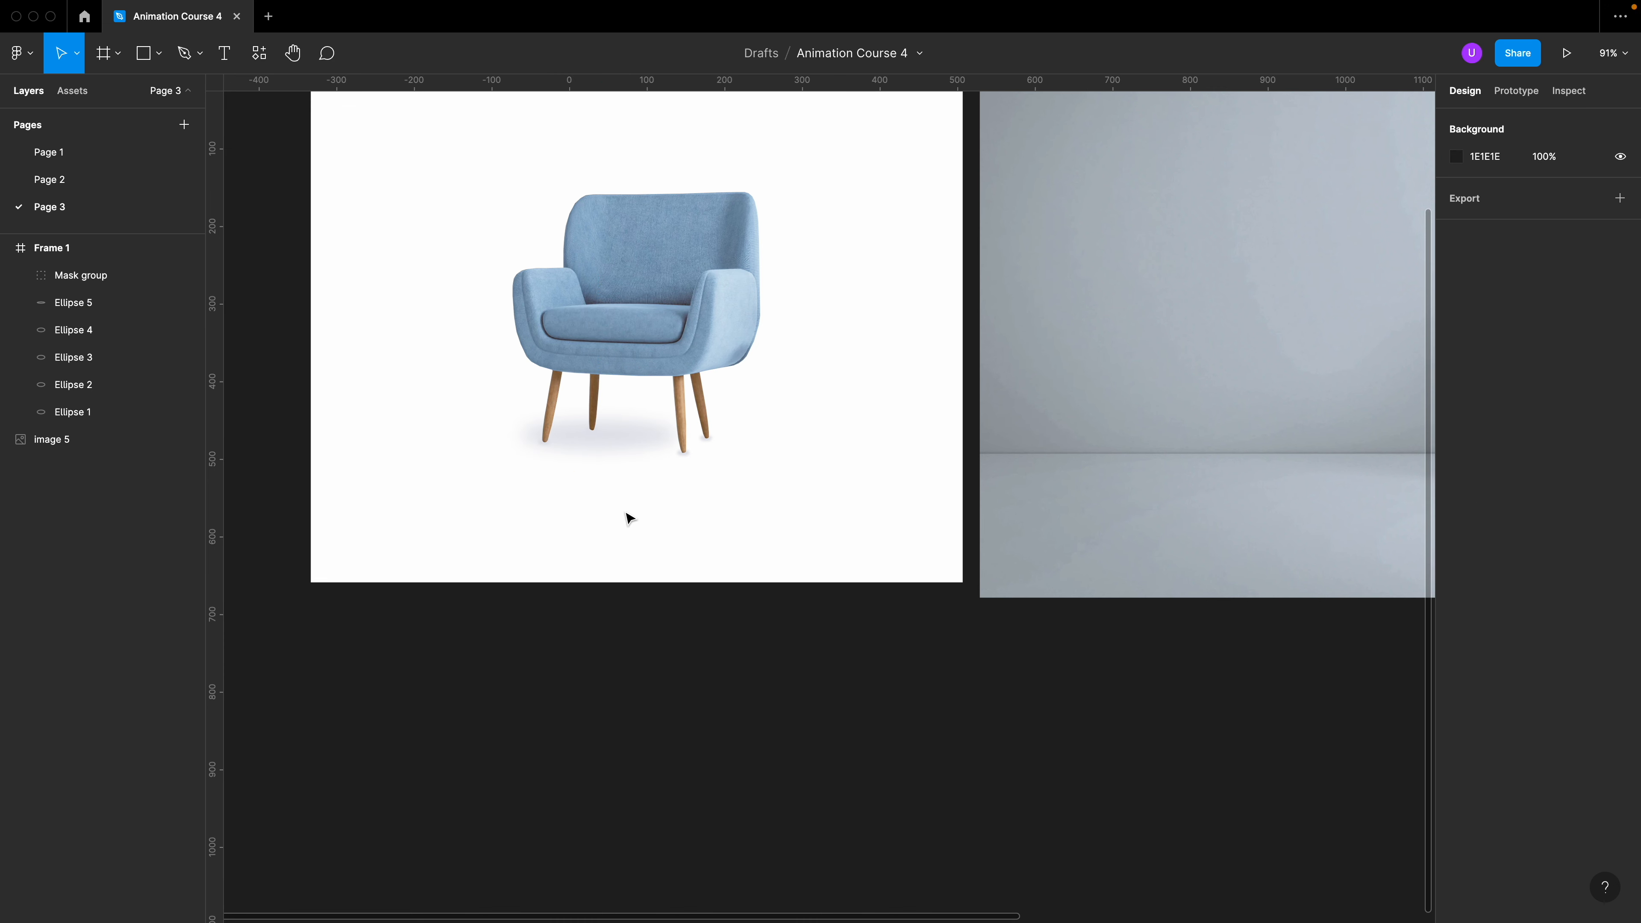
Draw a narrow wedge about 102 × 23 with the Pen tool, extending leftward from the front-left leg's foot
key(super+=)
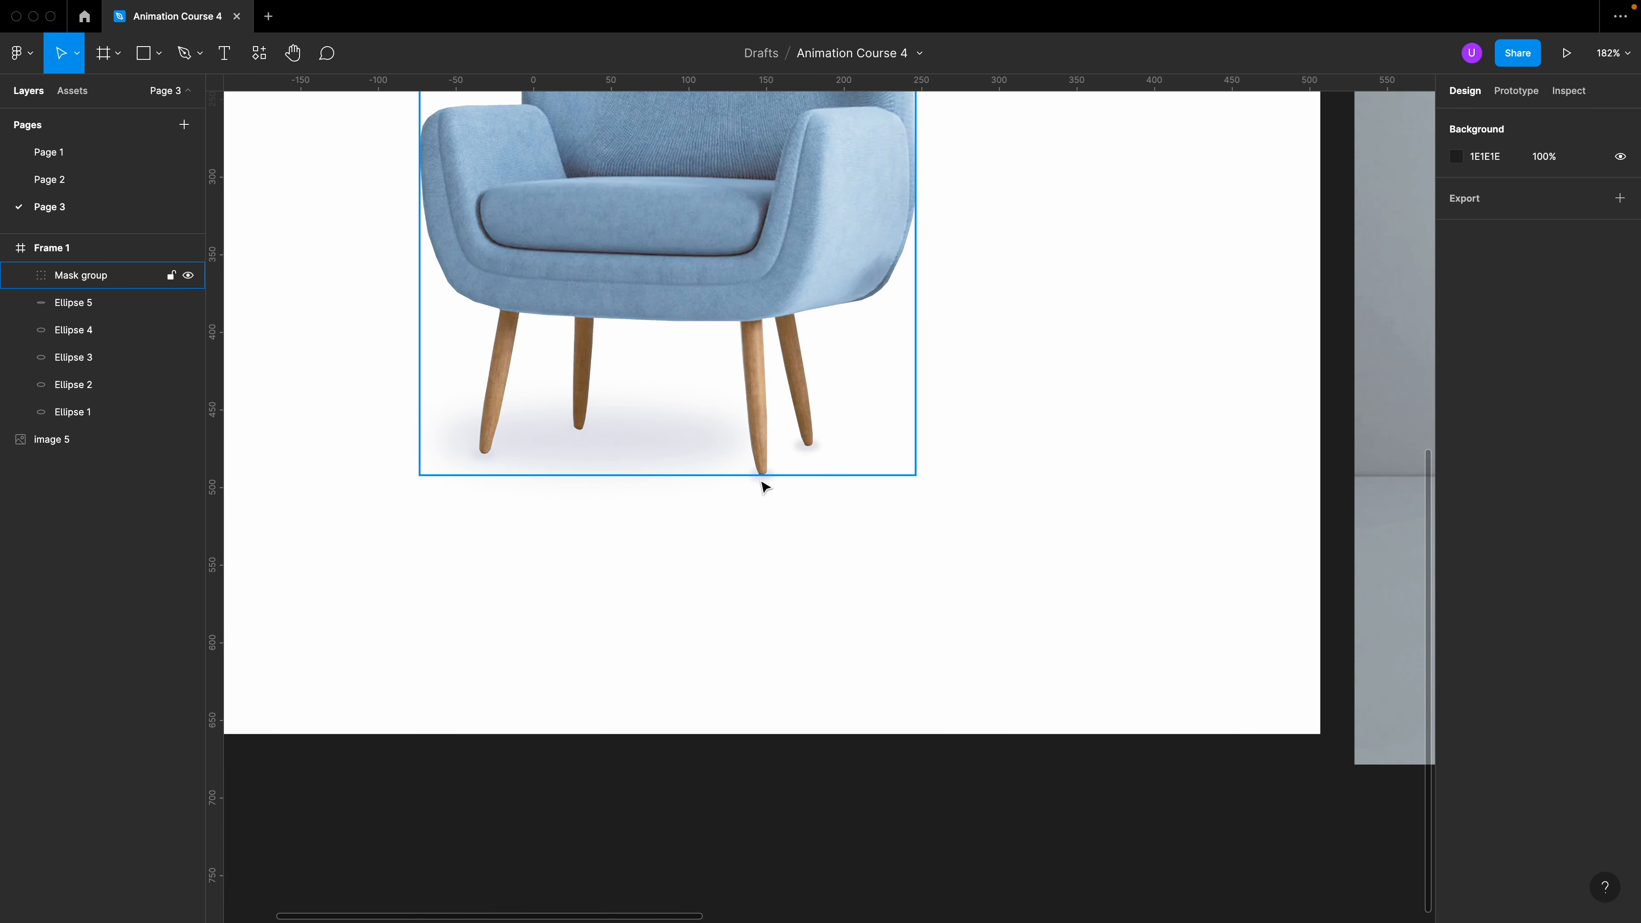
scroll(770, 539, right, 15)
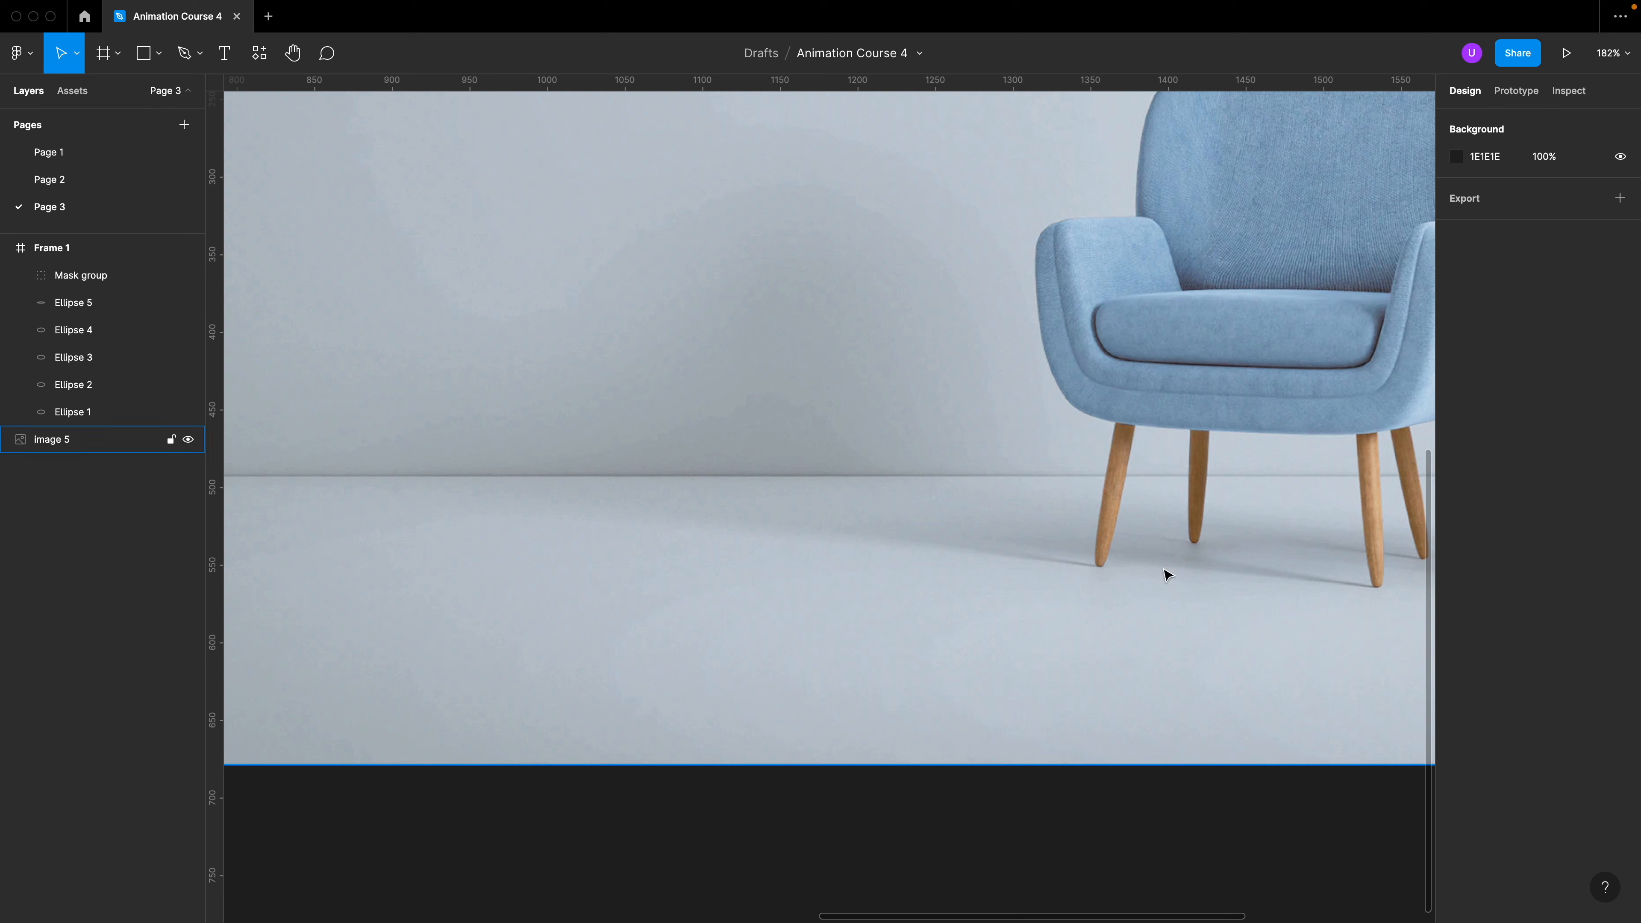
scroll(1050, 558, left, 20)
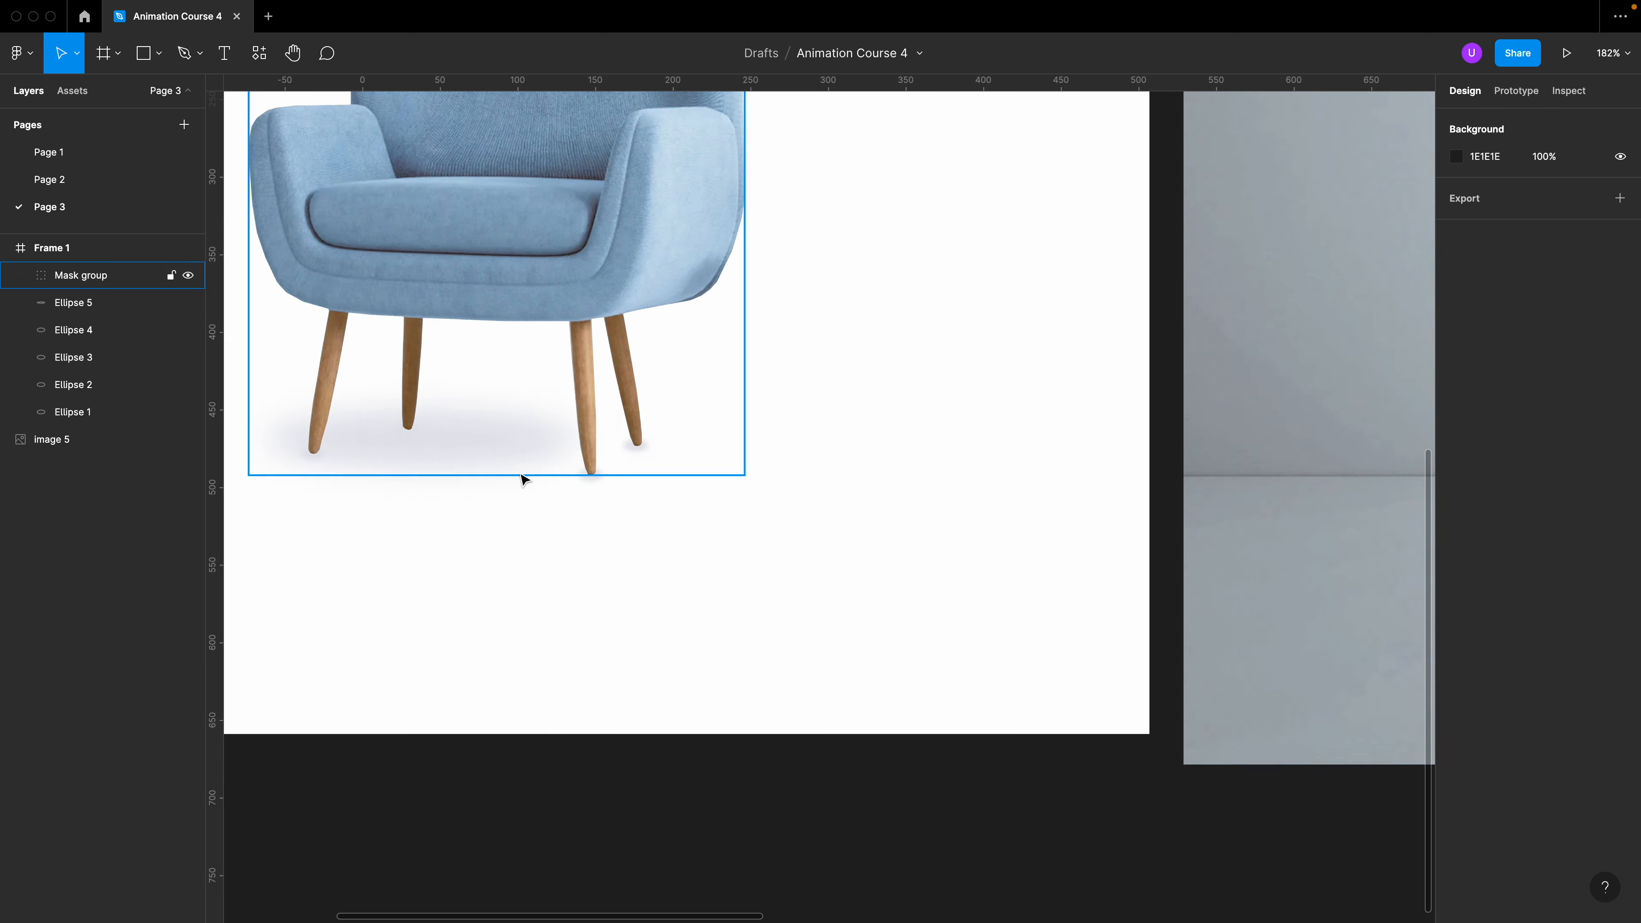
key(p)
click(689, 453)
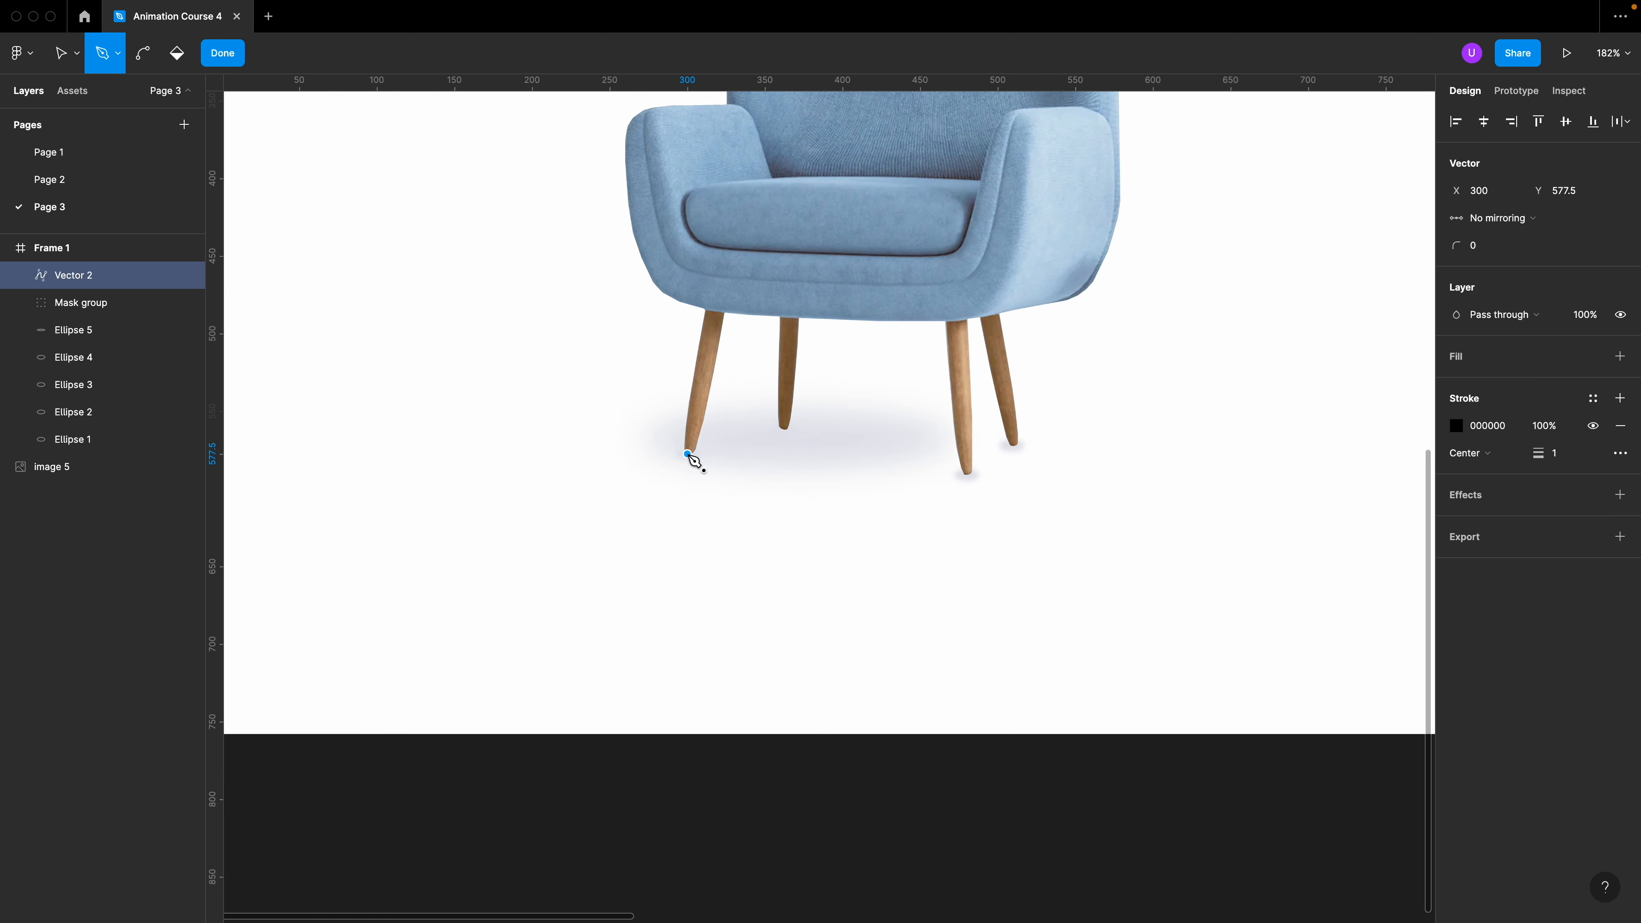
click(529, 439)
click(535, 419)
click(689, 450)
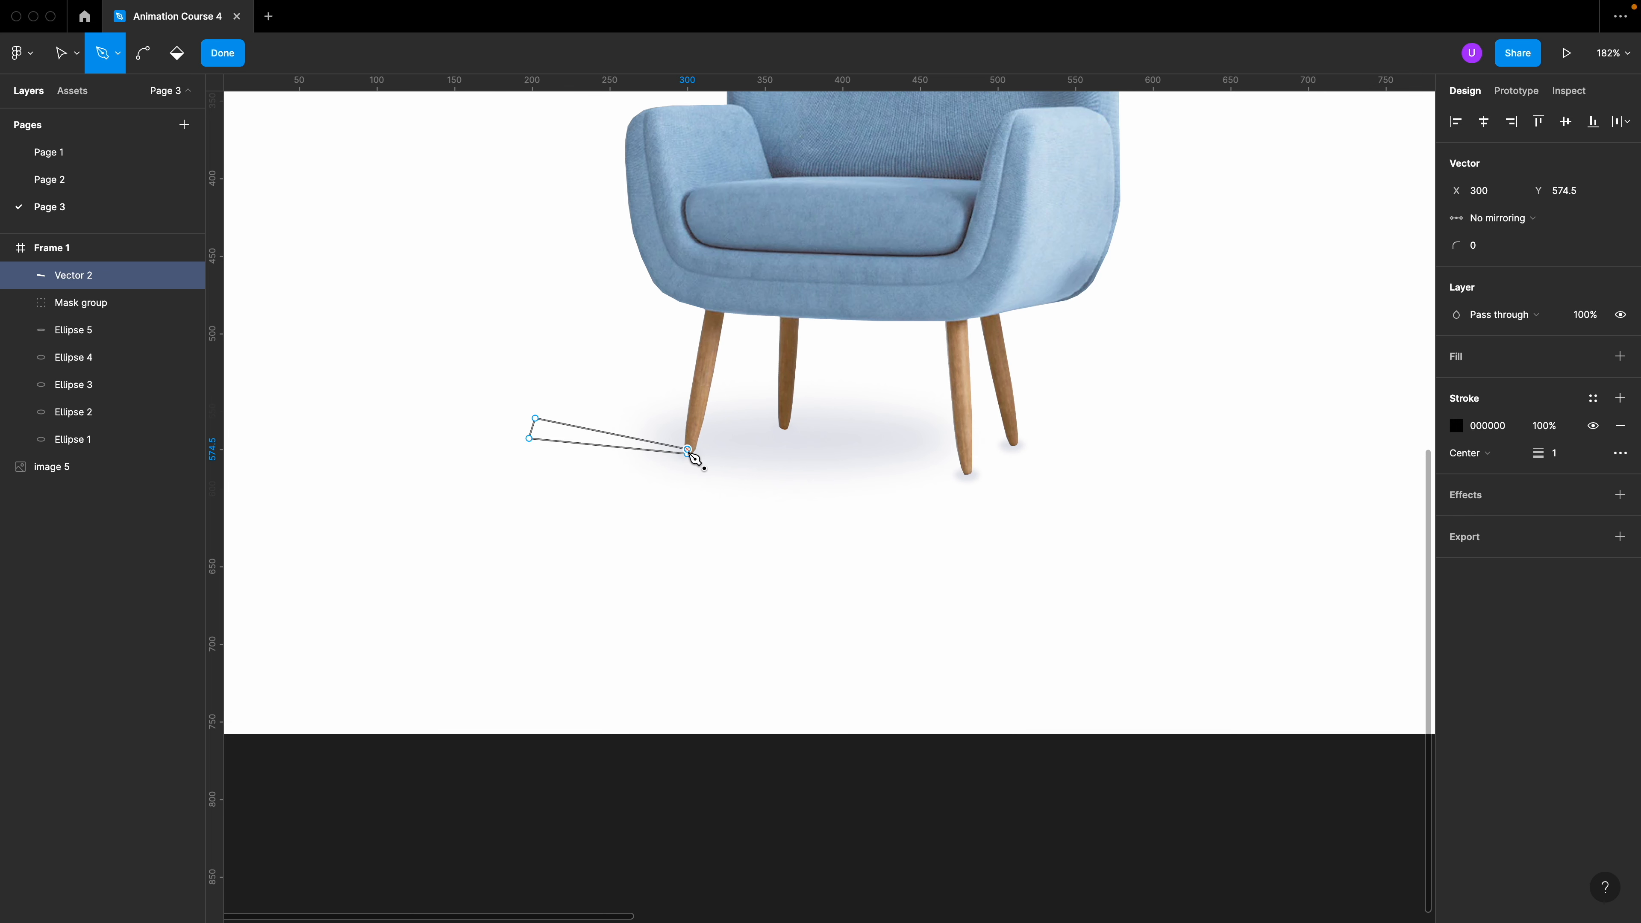
key(Escape)
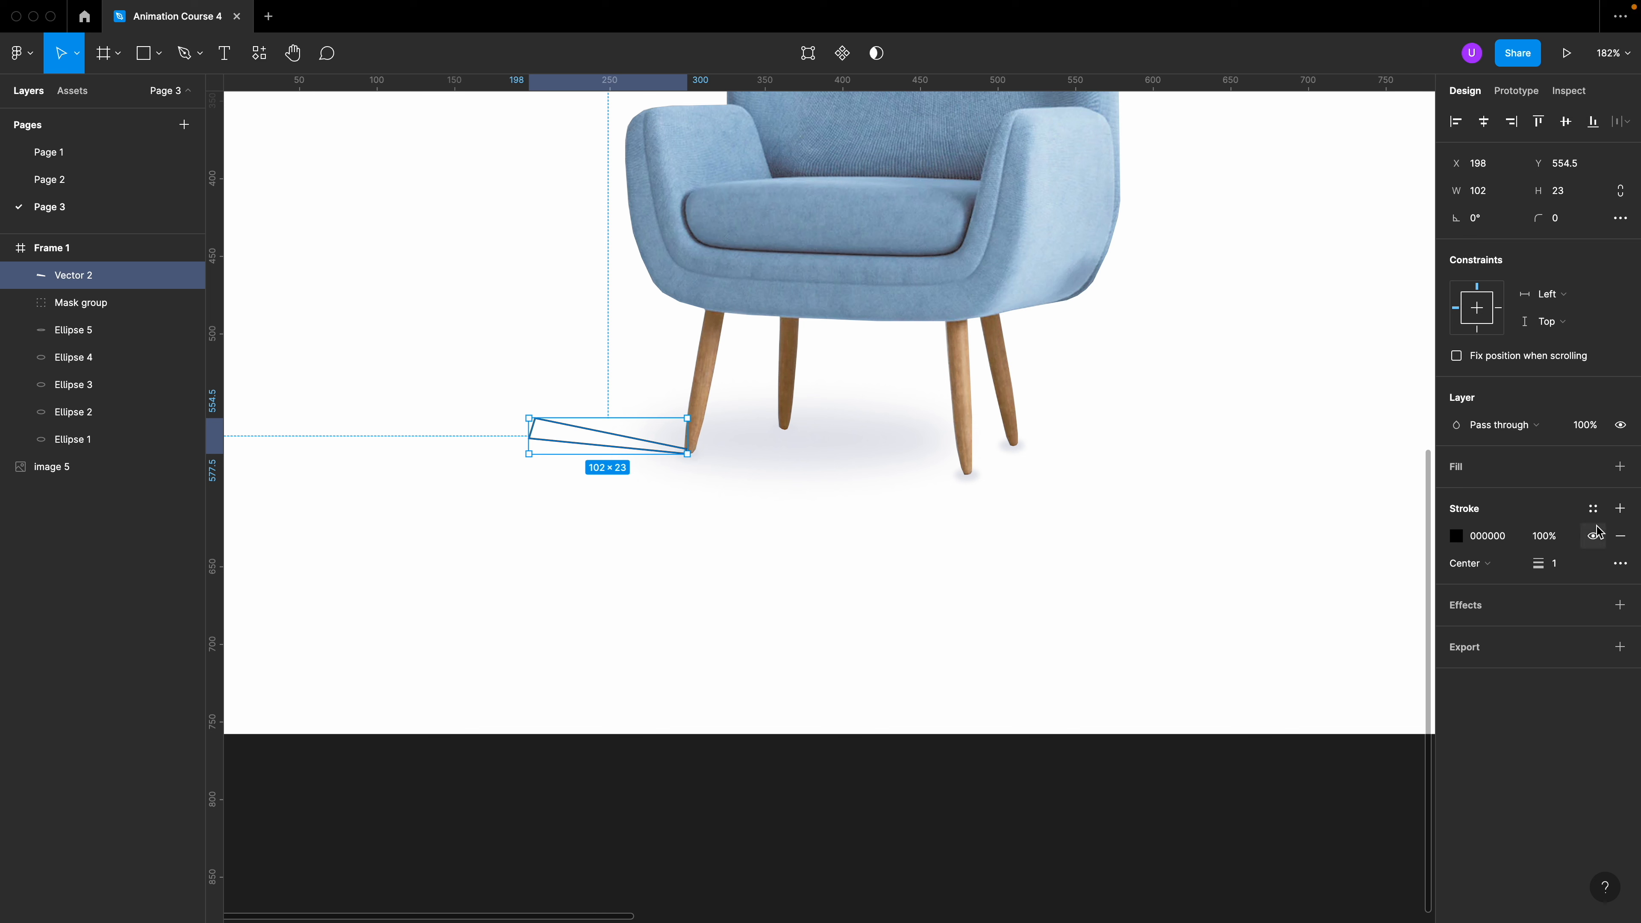
Remove the wedge's stroke and give it a Linear gradient fill that fades out away from the leg
click(1620, 536)
click(1621, 466)
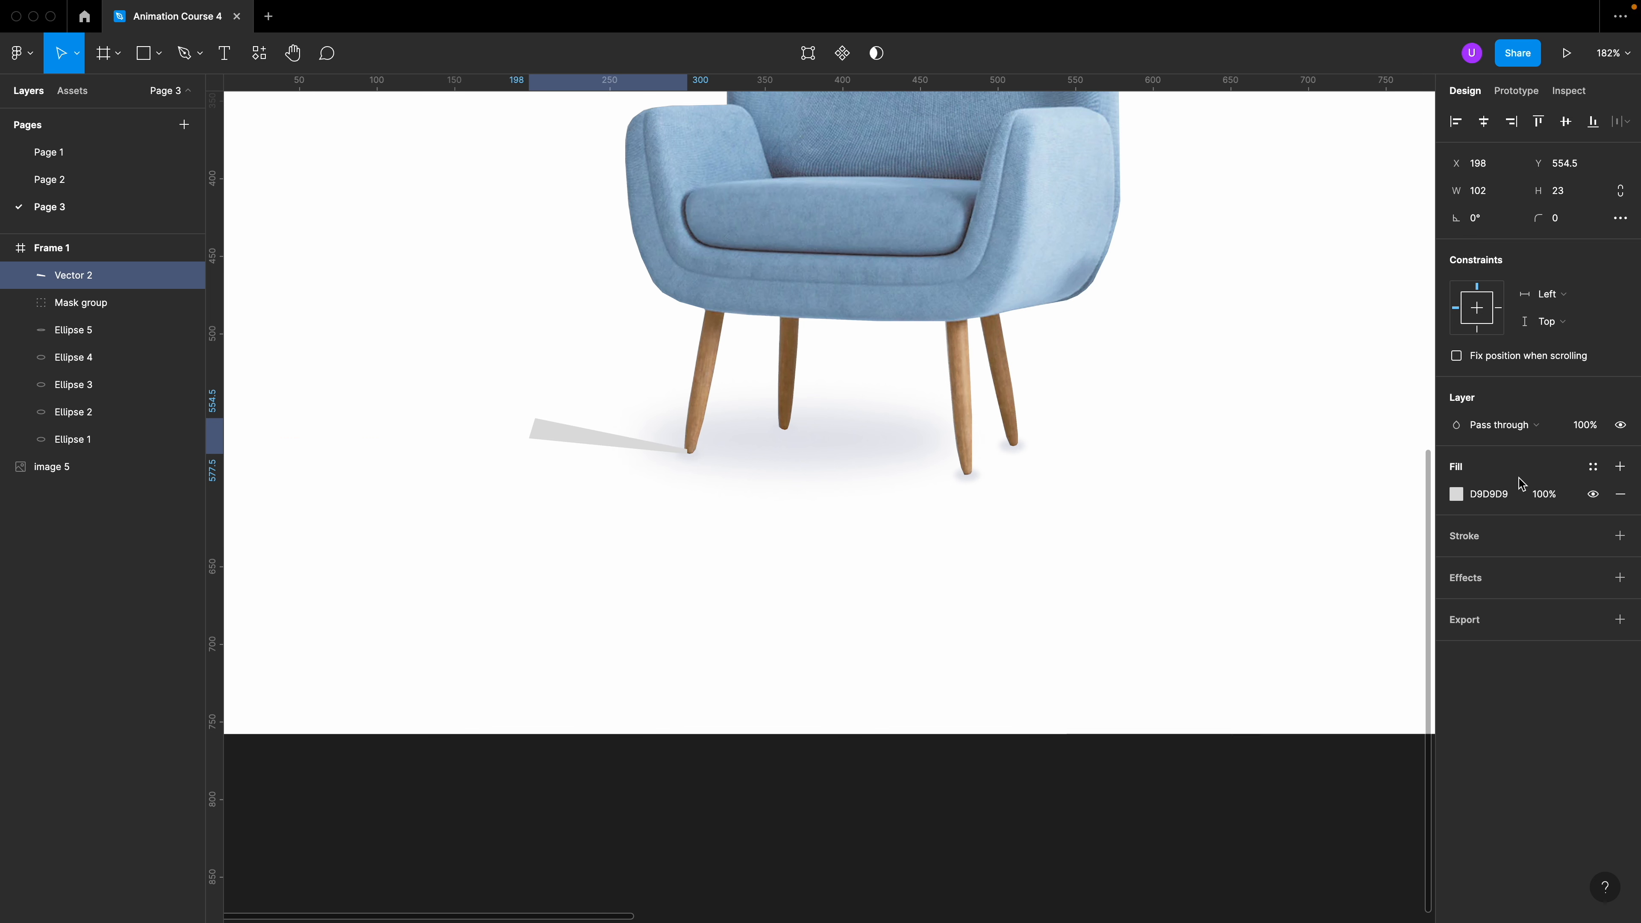
click(1456, 495)
click(1280, 480)
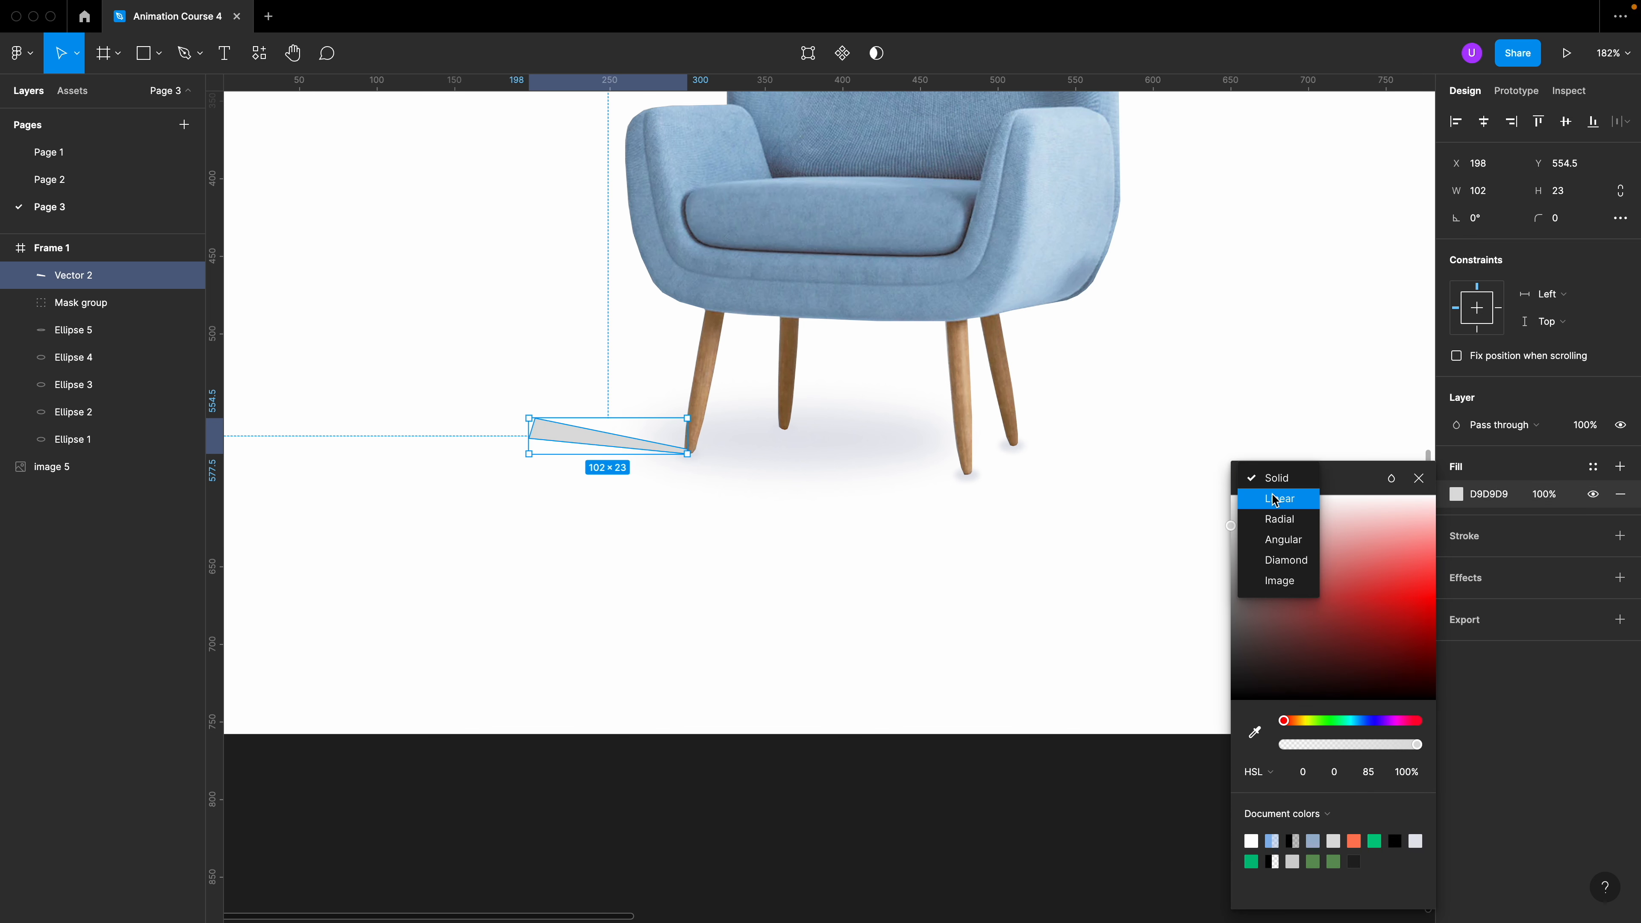
click(1275, 500)
drag(608, 418, 567, 434)
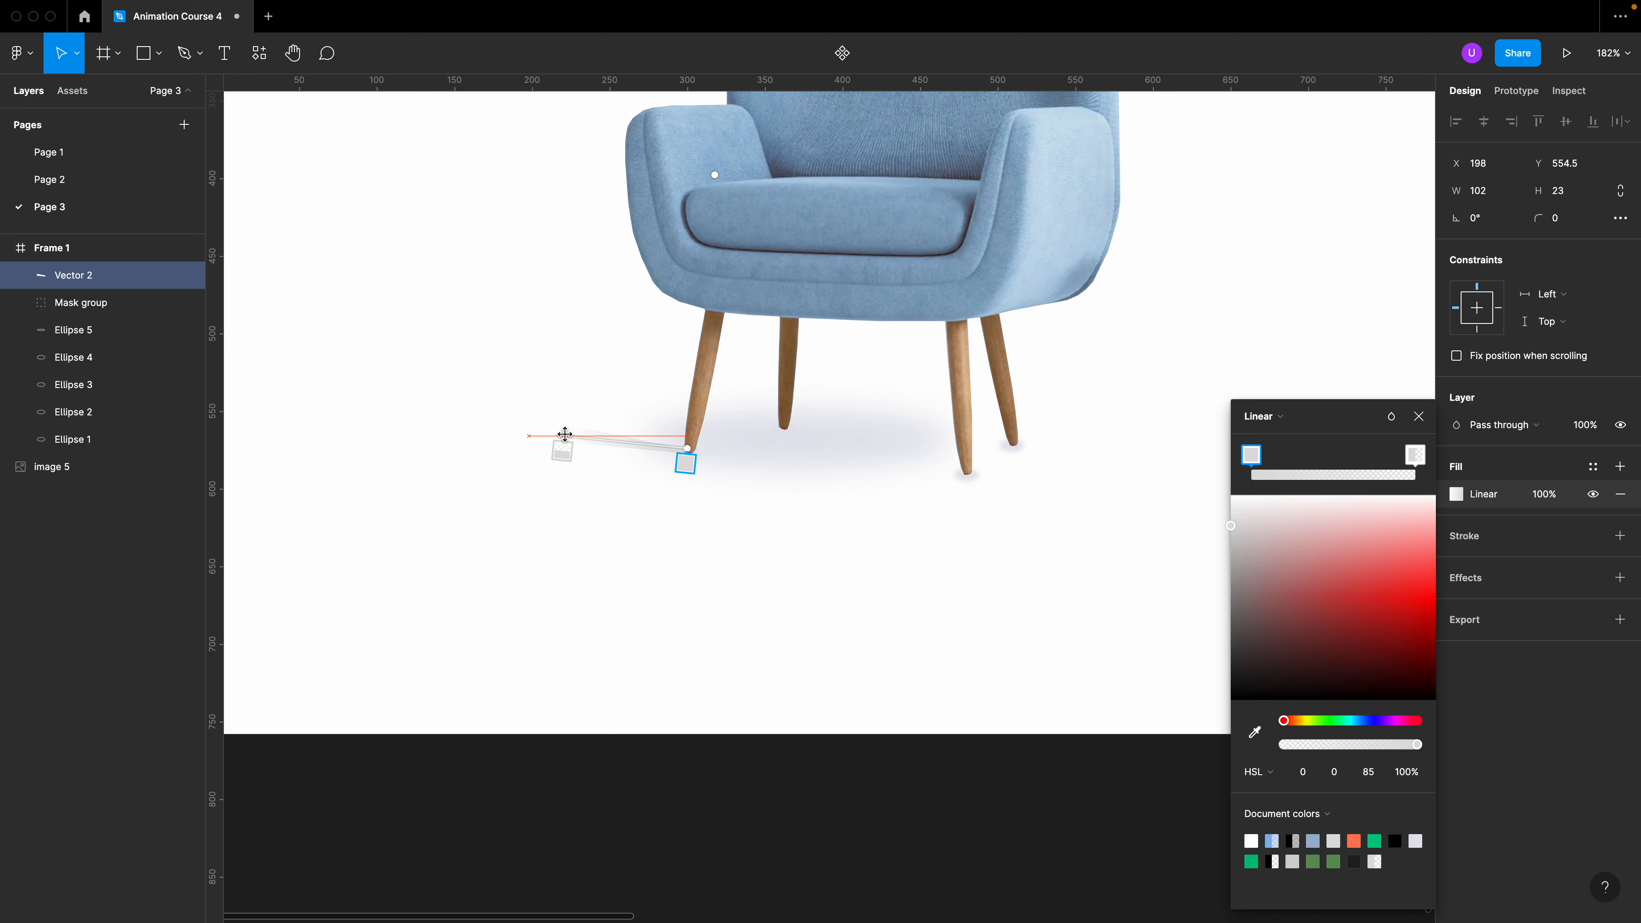
Move the wedge shadow layer directly below the chair's mask group
click(567, 441)
click(597, 542)
click(73, 275)
drag(94, 288, 91, 317)
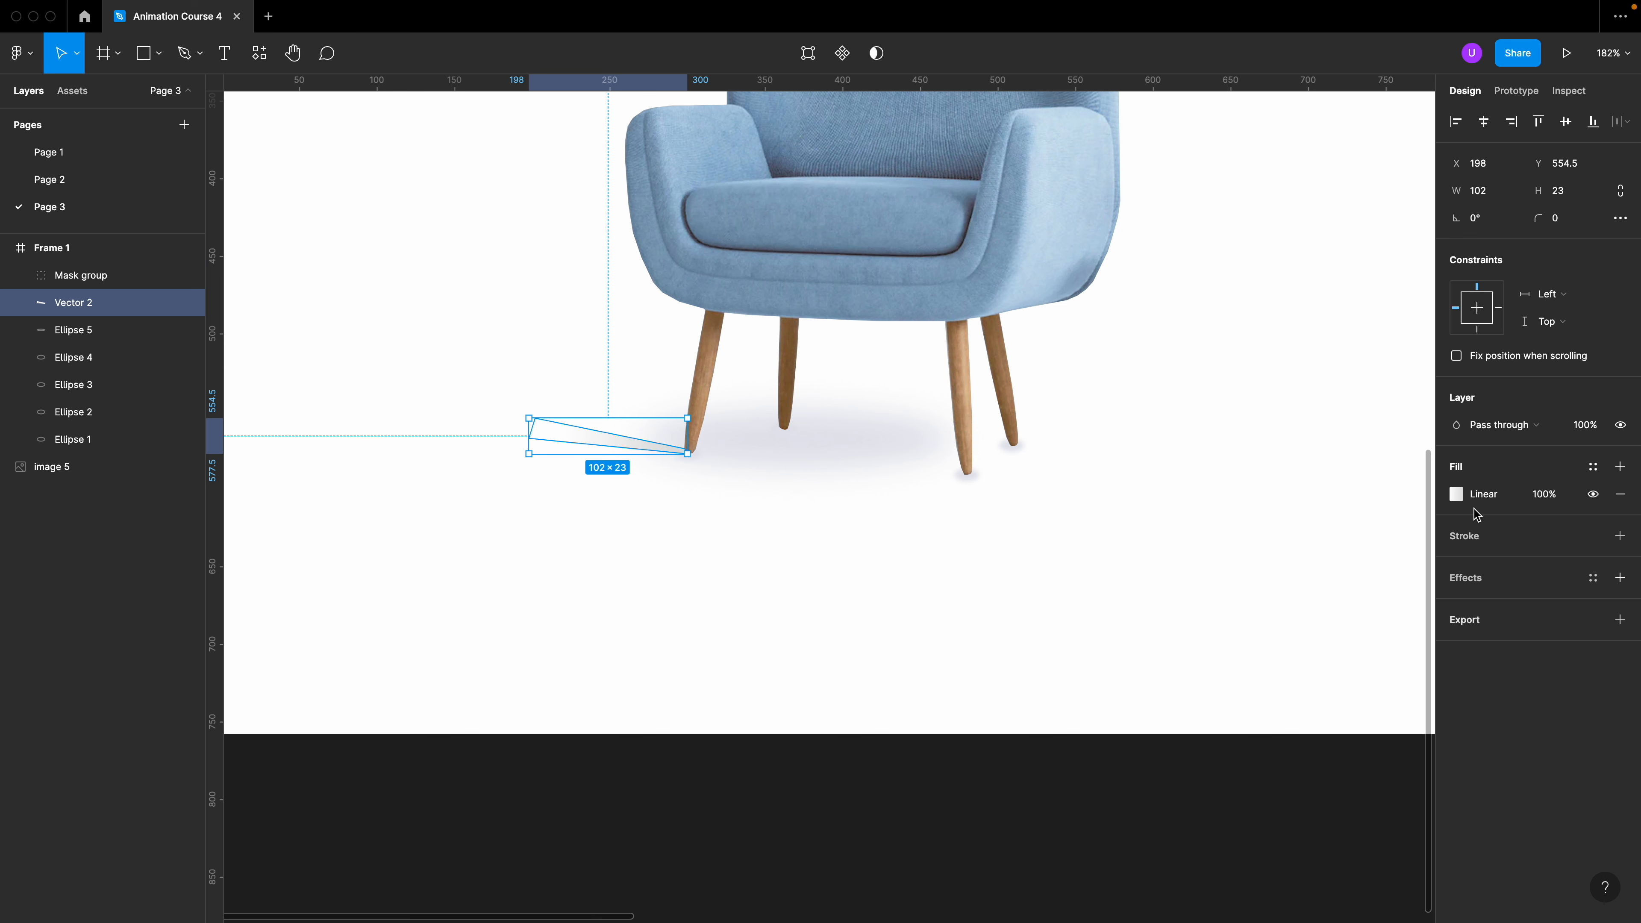
Tint the wedge gradient's starting colour a bluish grey, HSL 230, 7, 86
click(1457, 495)
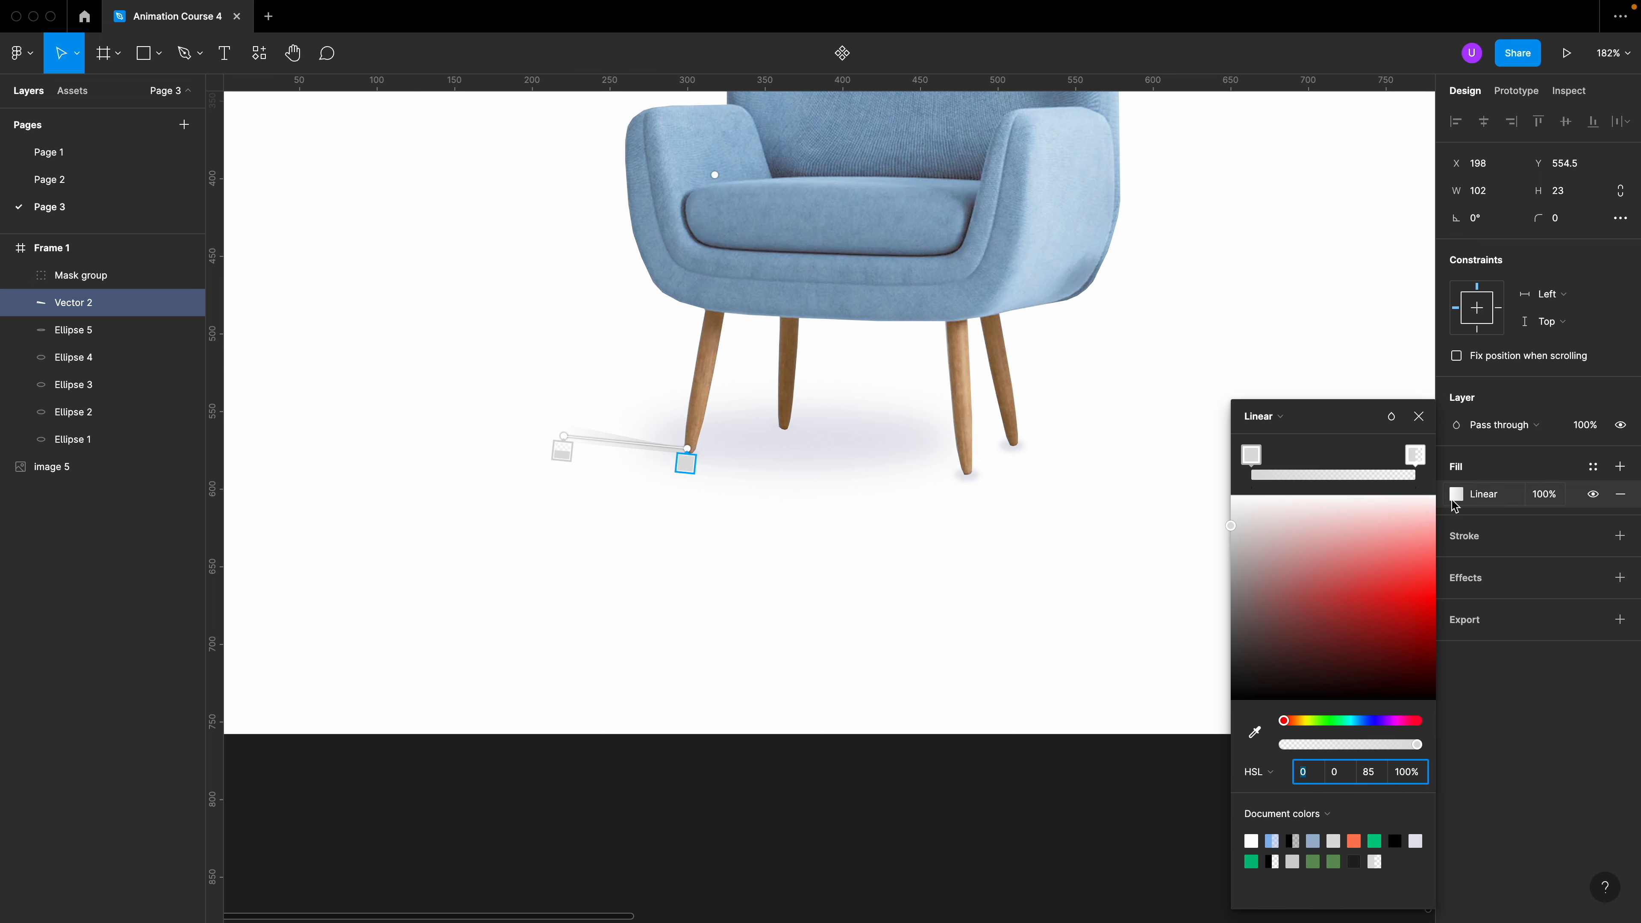
click(1371, 721)
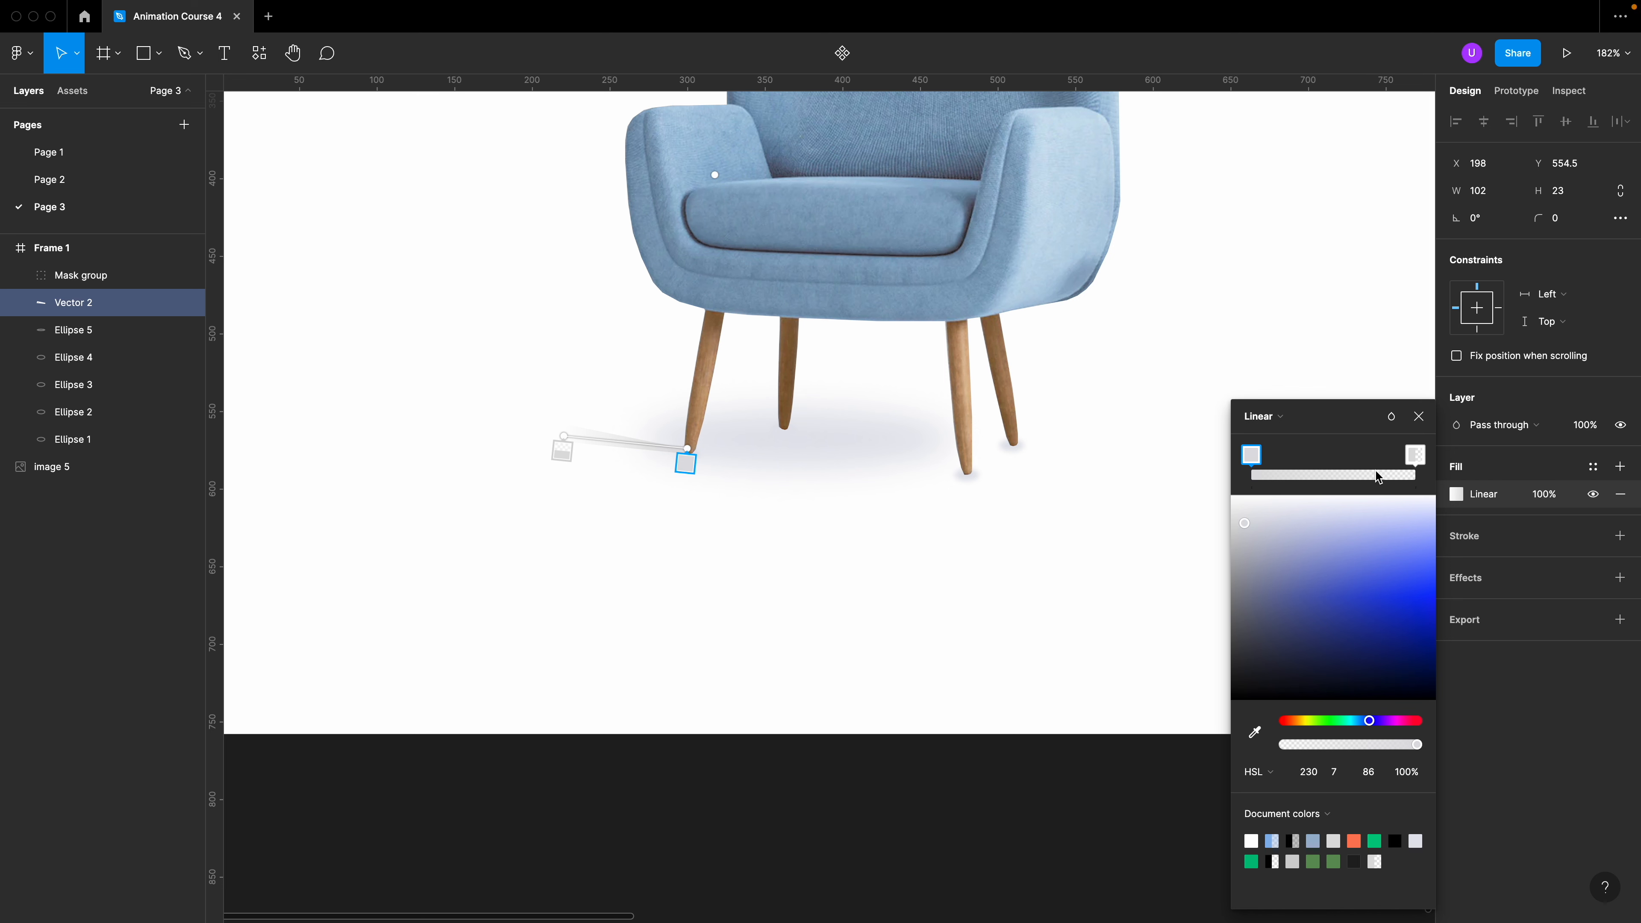
click(1416, 454)
click(1251, 454)
key(Escape)
Add a Layer blur effect to the wedge shadow and slightly increase its strength
click(1619, 577)
click(1499, 605)
click(1506, 624)
click(1457, 606)
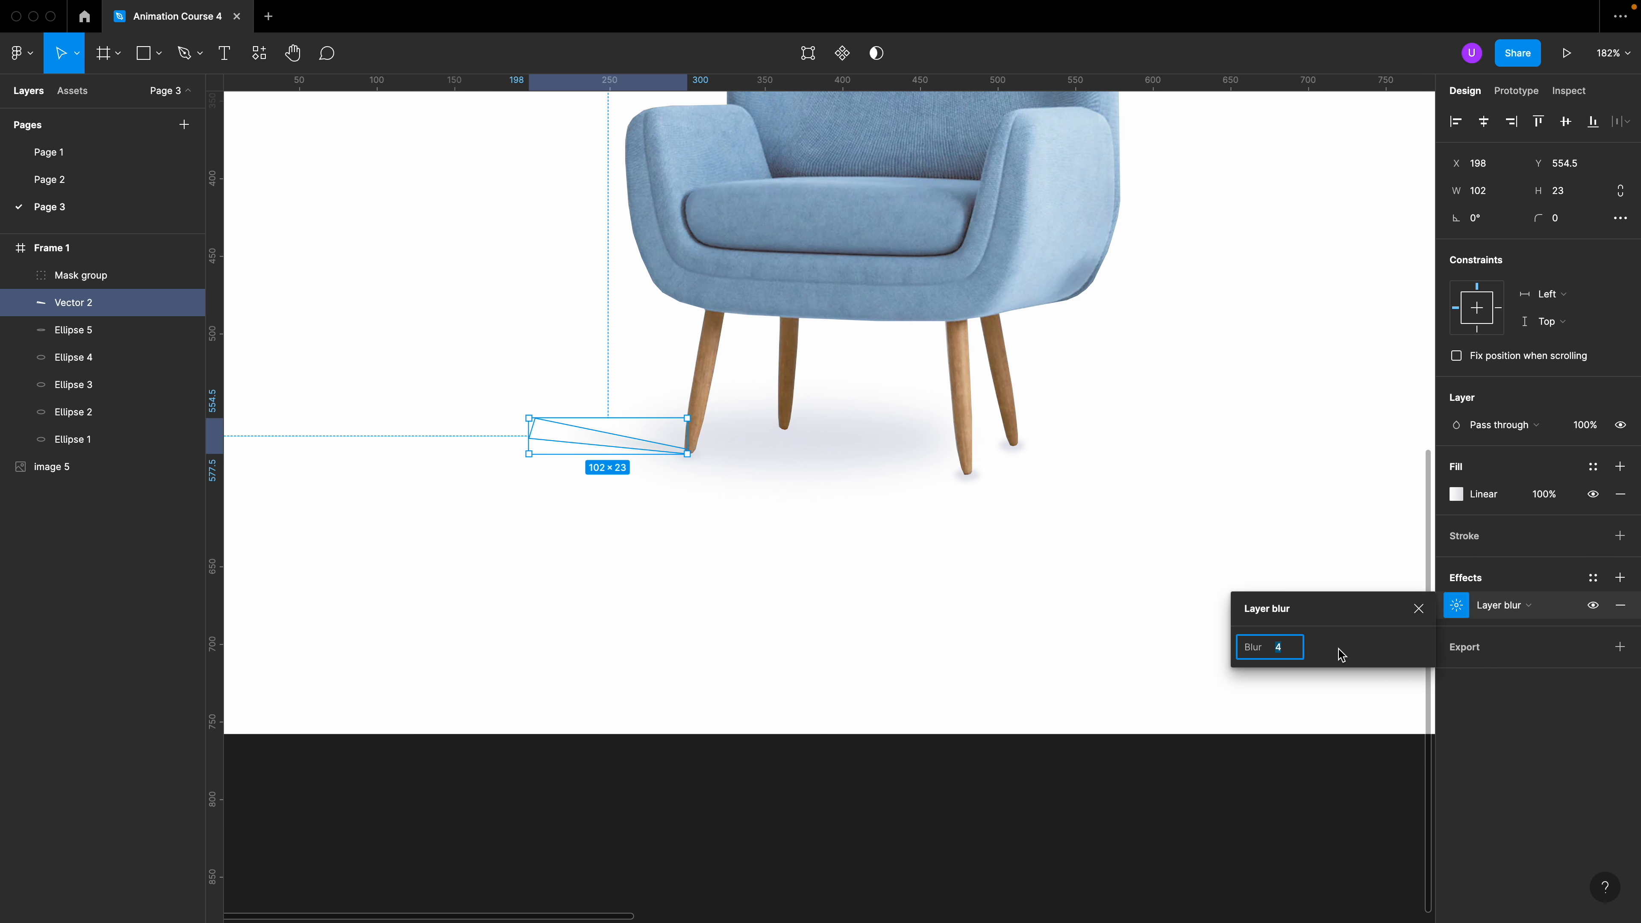
key(Up)
key(Return)
click(525, 601)
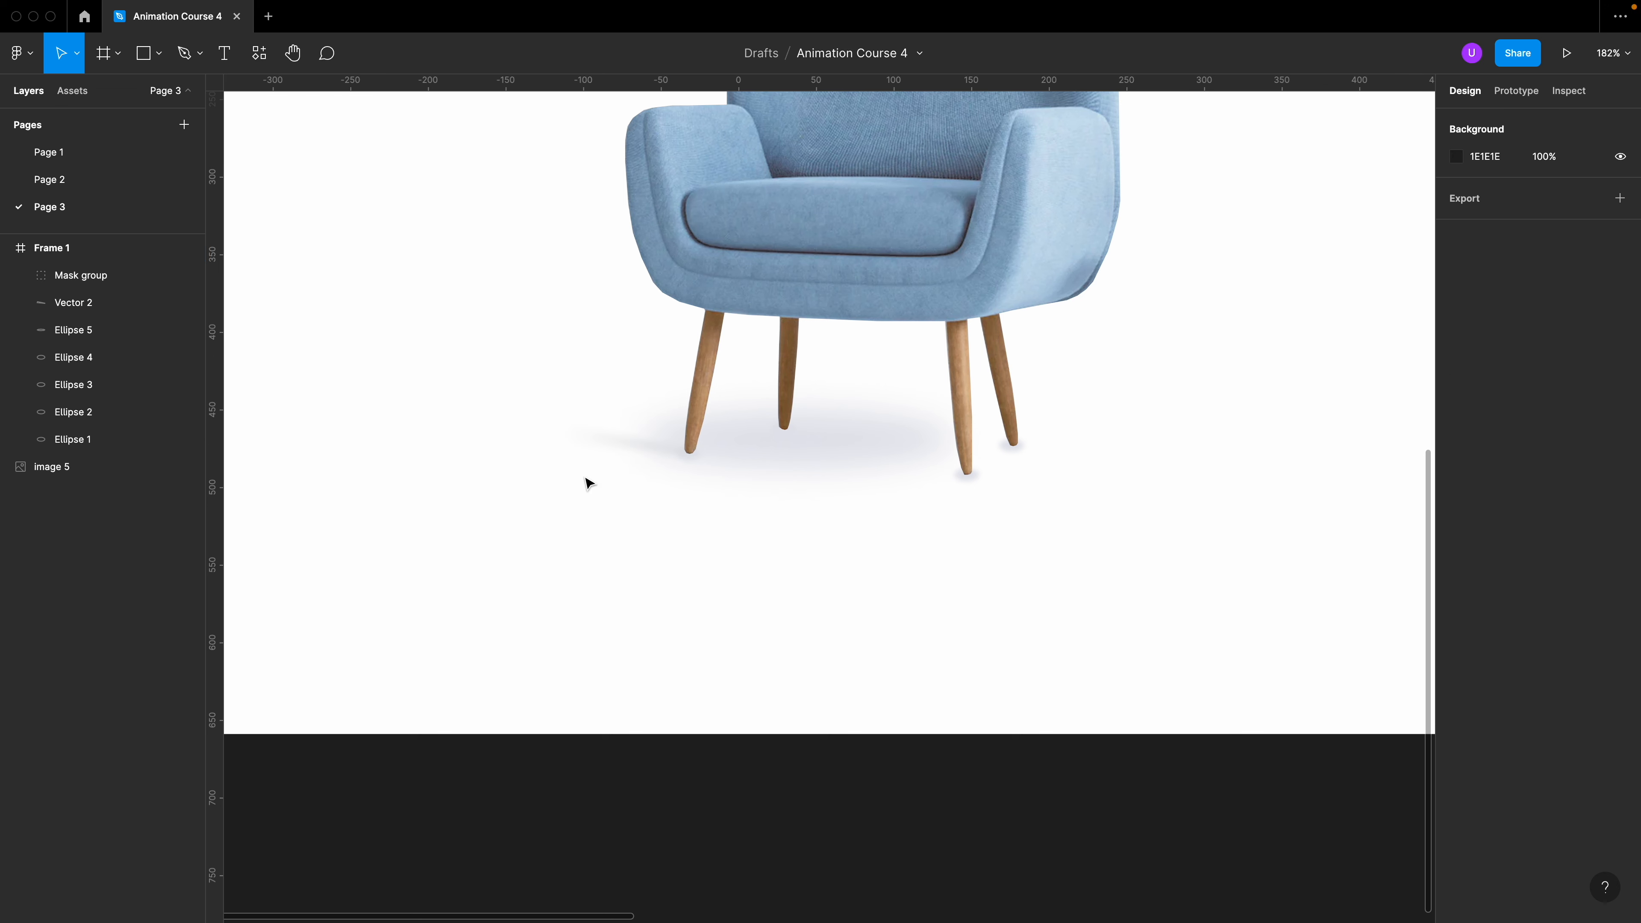
Duplicate the wedge shadow and move the copy to the foot of the back-left leg
super+click(648, 448)
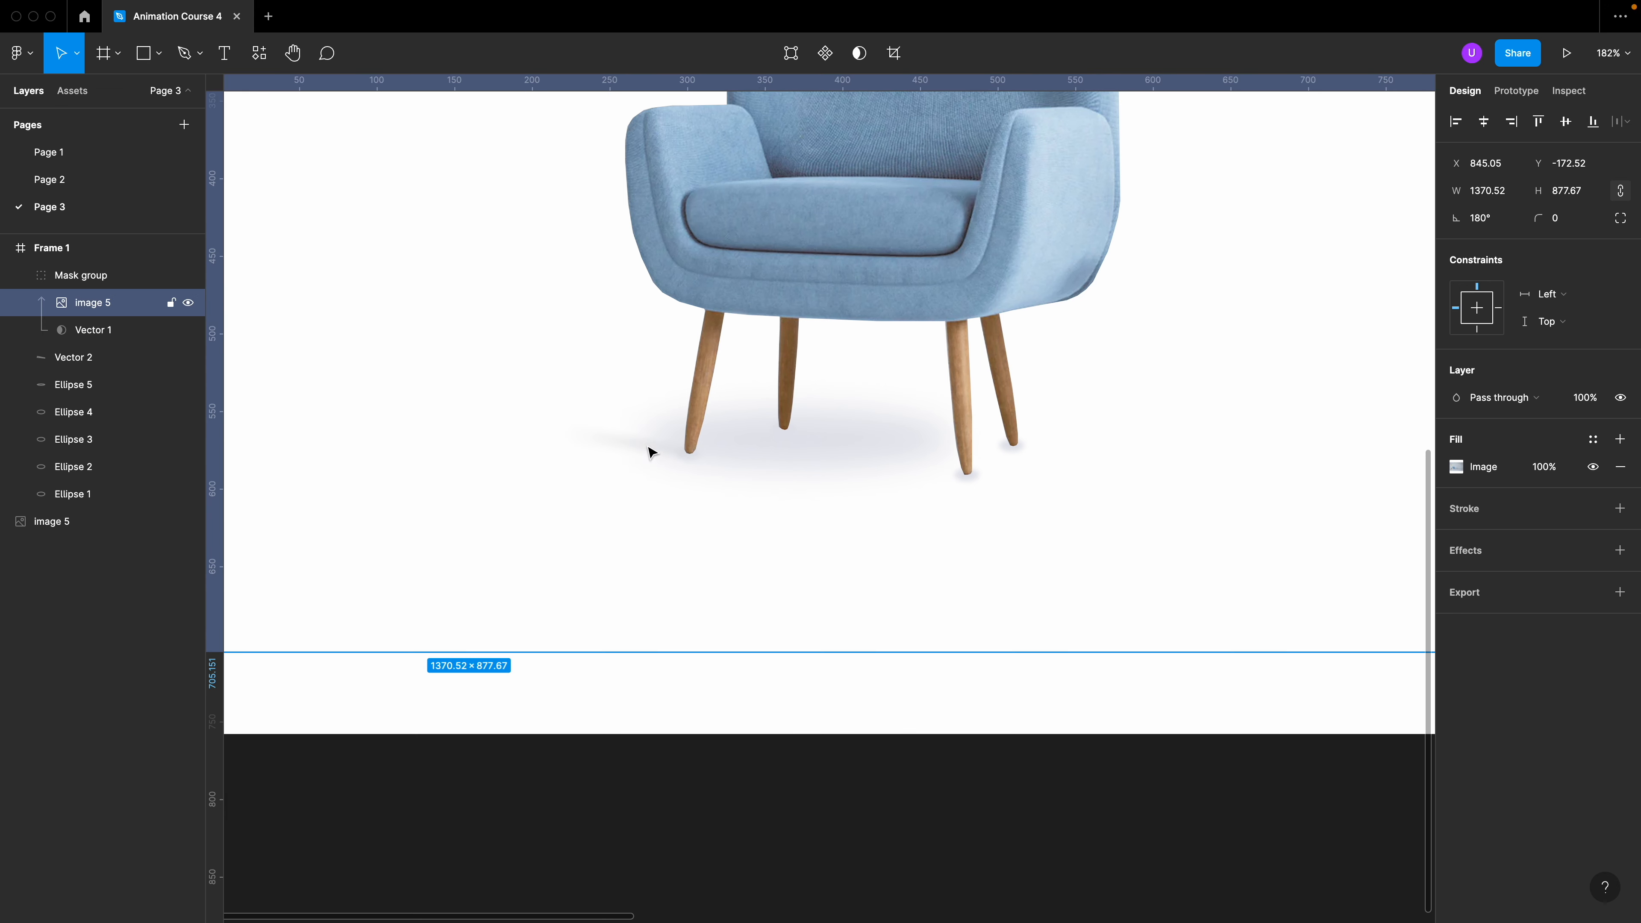
click(91, 359)
key(super+d)
key(shift+Up)
key(shift+Right)
key(shift+Right)
key(shift+Right)
key(shift+Right)
key(shift+Right)
key(shift+Down)
key(Right)
key(Up)
key(Right)
key(Right)
key(Up)
key(Up)
Duplicate the wedge shadow for the front-right leg and paste another copy at X 403, Y 549.5 for the back-right leg
key(super+d)
key(shift+Right)
key(shift+Right)
key(shift+Right)
key(shift+Right)
key(shift+Down)
key(shift+Down)
key(shift+Down)
key(shift+Right)
key(shift+Right)
key(shift+Right)
key(Left)
key(Down)
key(Down)
key(super+v)
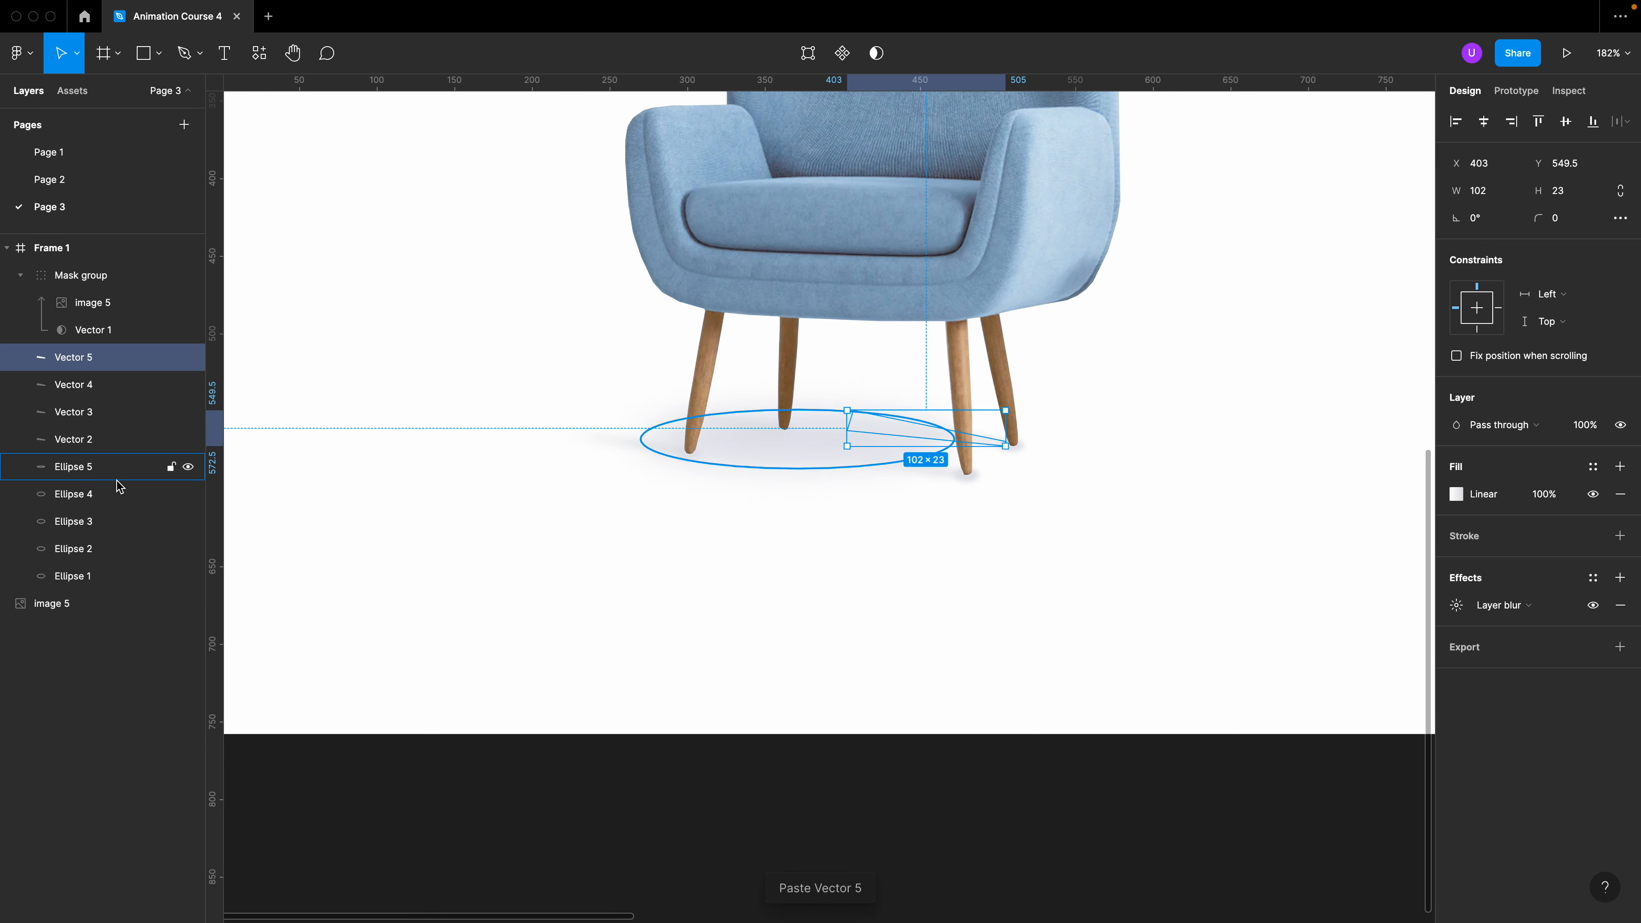
Shrink the back-right leg's shadow ellipse to 13 × 7 and nudge it to X 503, Y 567
click(118, 493)
key(super+Left)
key(Right)
key(Right)
key(Up)
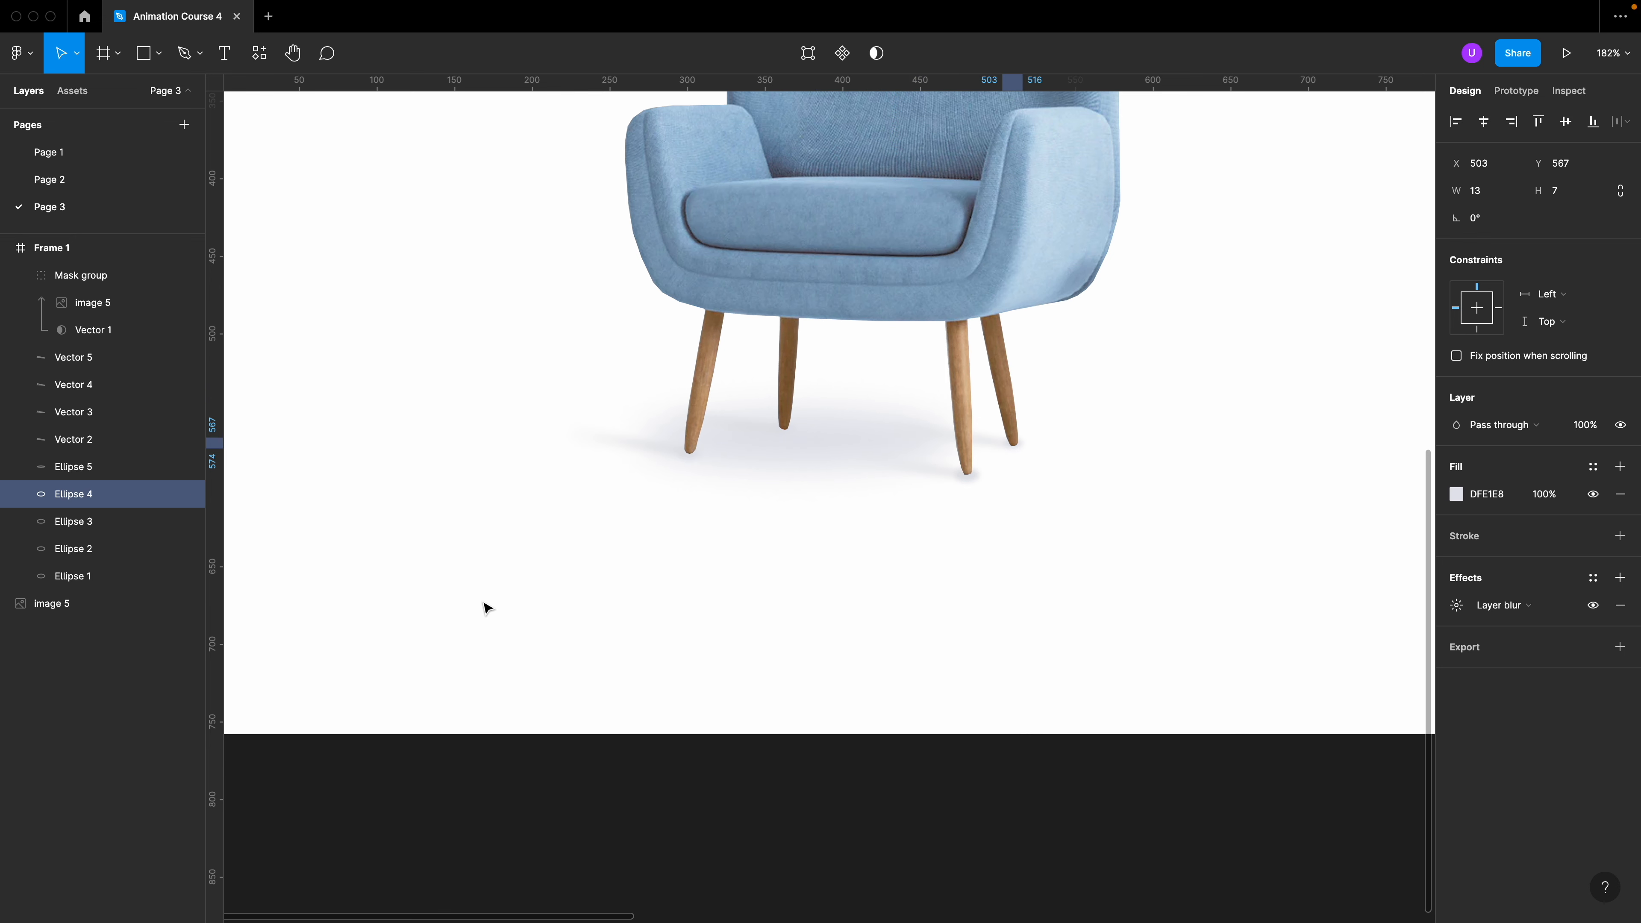
click(113, 529)
Duplicate the large blurred ellipse, shrink the copy to 192 × 28 and shift it to X 180, Y 539
alt+click(1043, 426)
alt+click(1043, 439)
click(752, 647)
scroll(752, 647, right, 4)
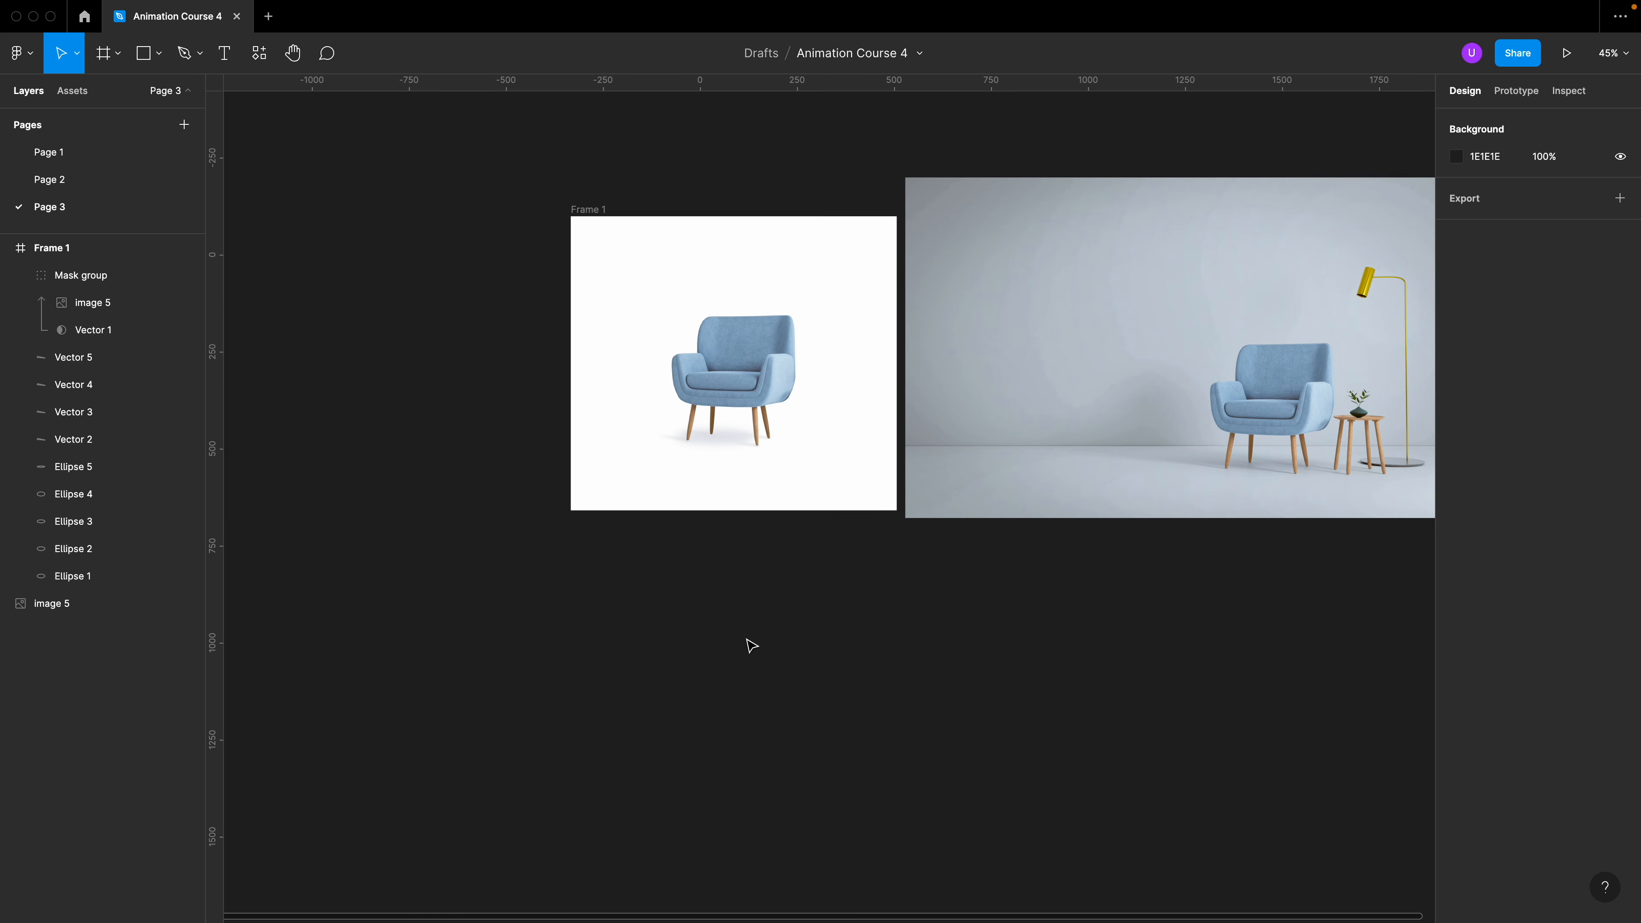
scroll(752, 646, right, 3)
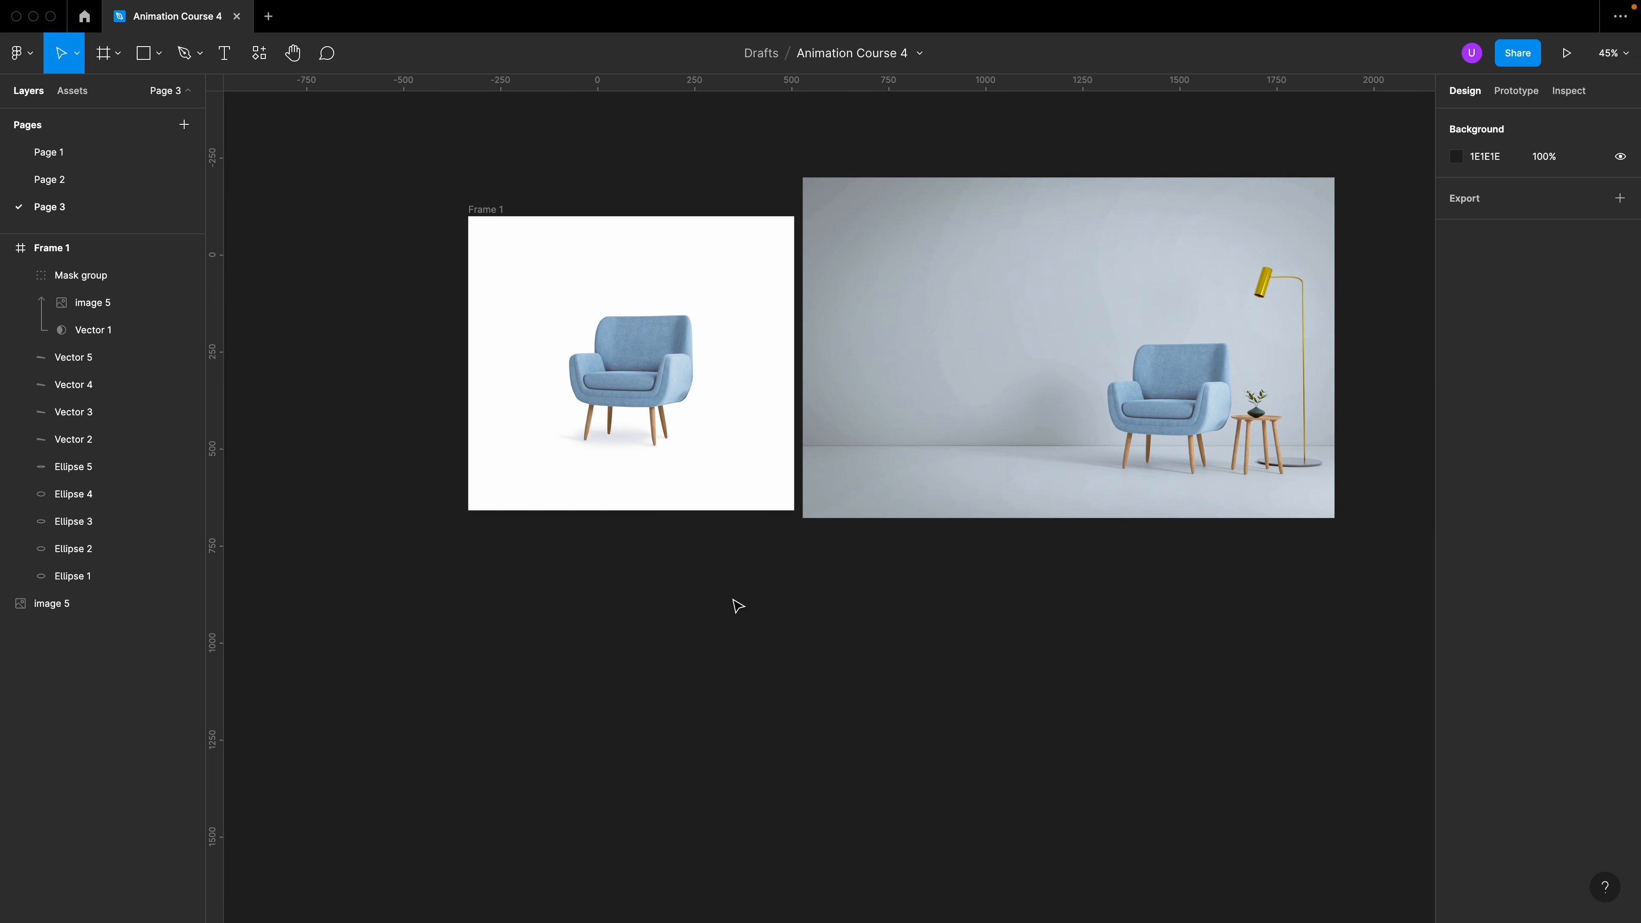
click(85, 471)
key(super+d)
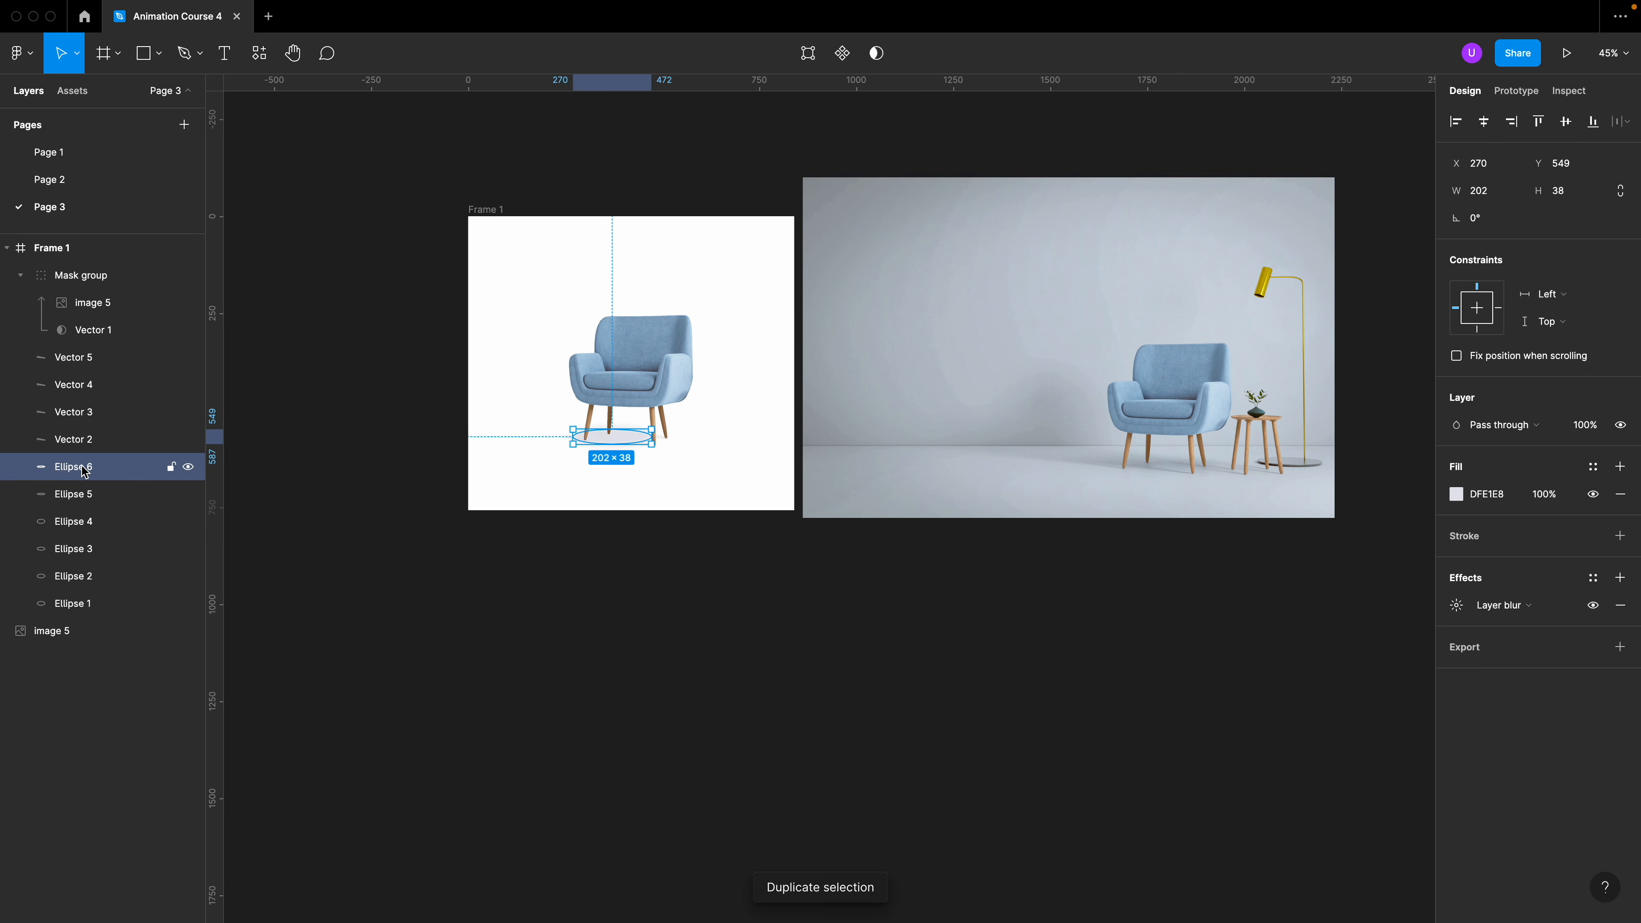
key(super+shift+Left)
key(super+shift+Up)
key(shift+Left)
key(shift+Up)
key(shift+Left)
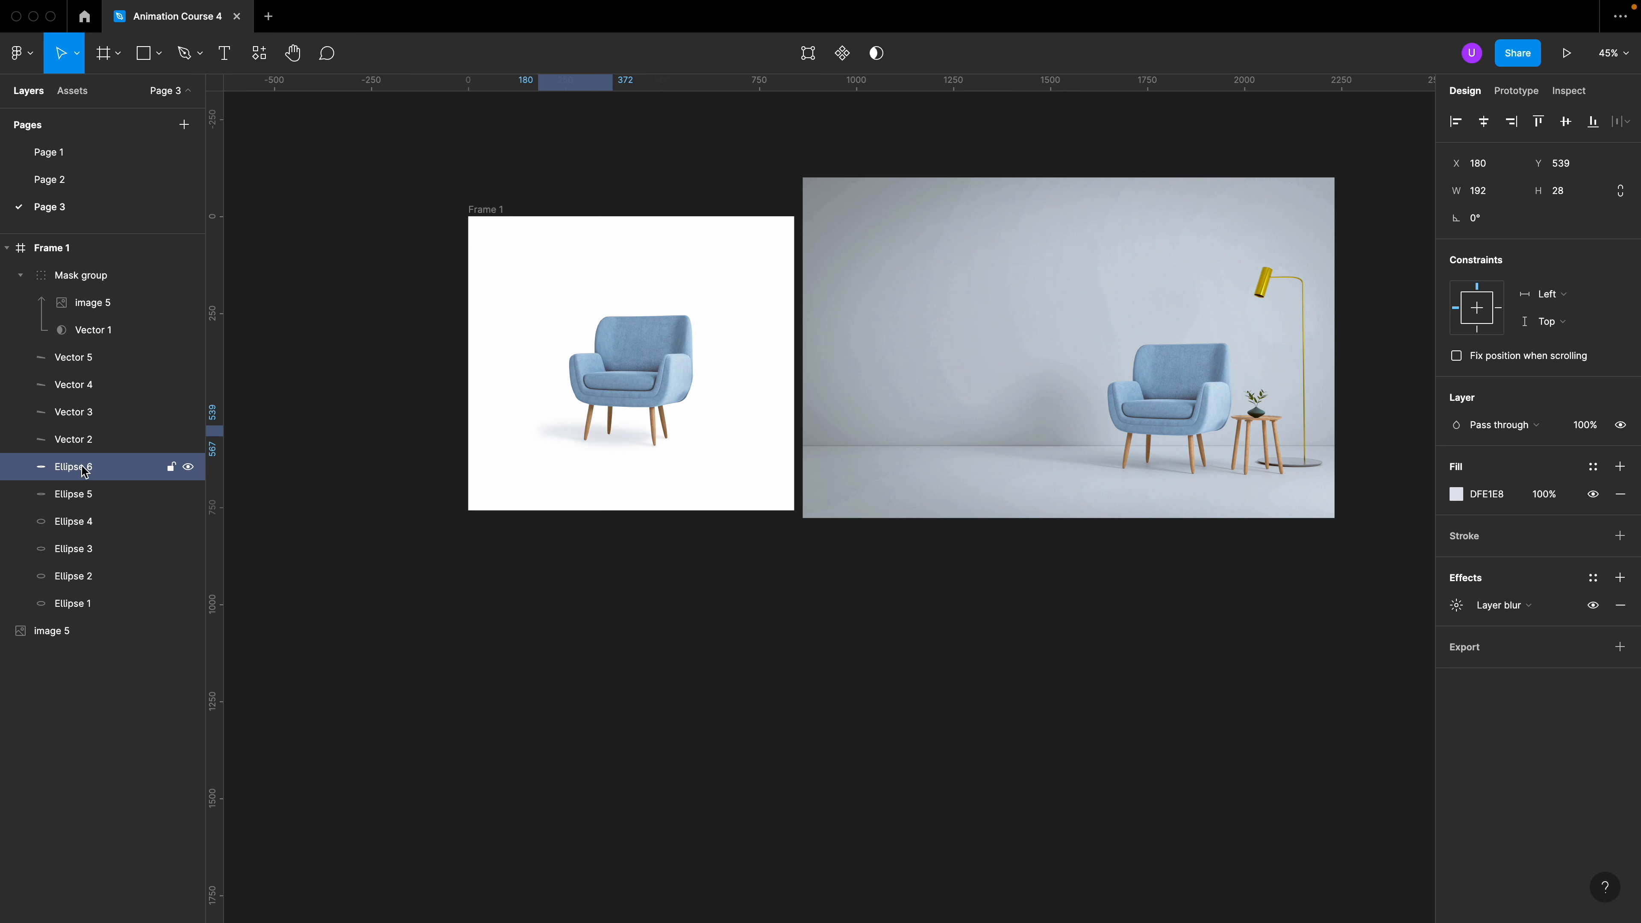
Adjust the copied ellipse to 192 × 48 at X 179, Y 528 and set its opacity to 50%
key(Left)
key(shift+Up)
key(Up)
key(5)
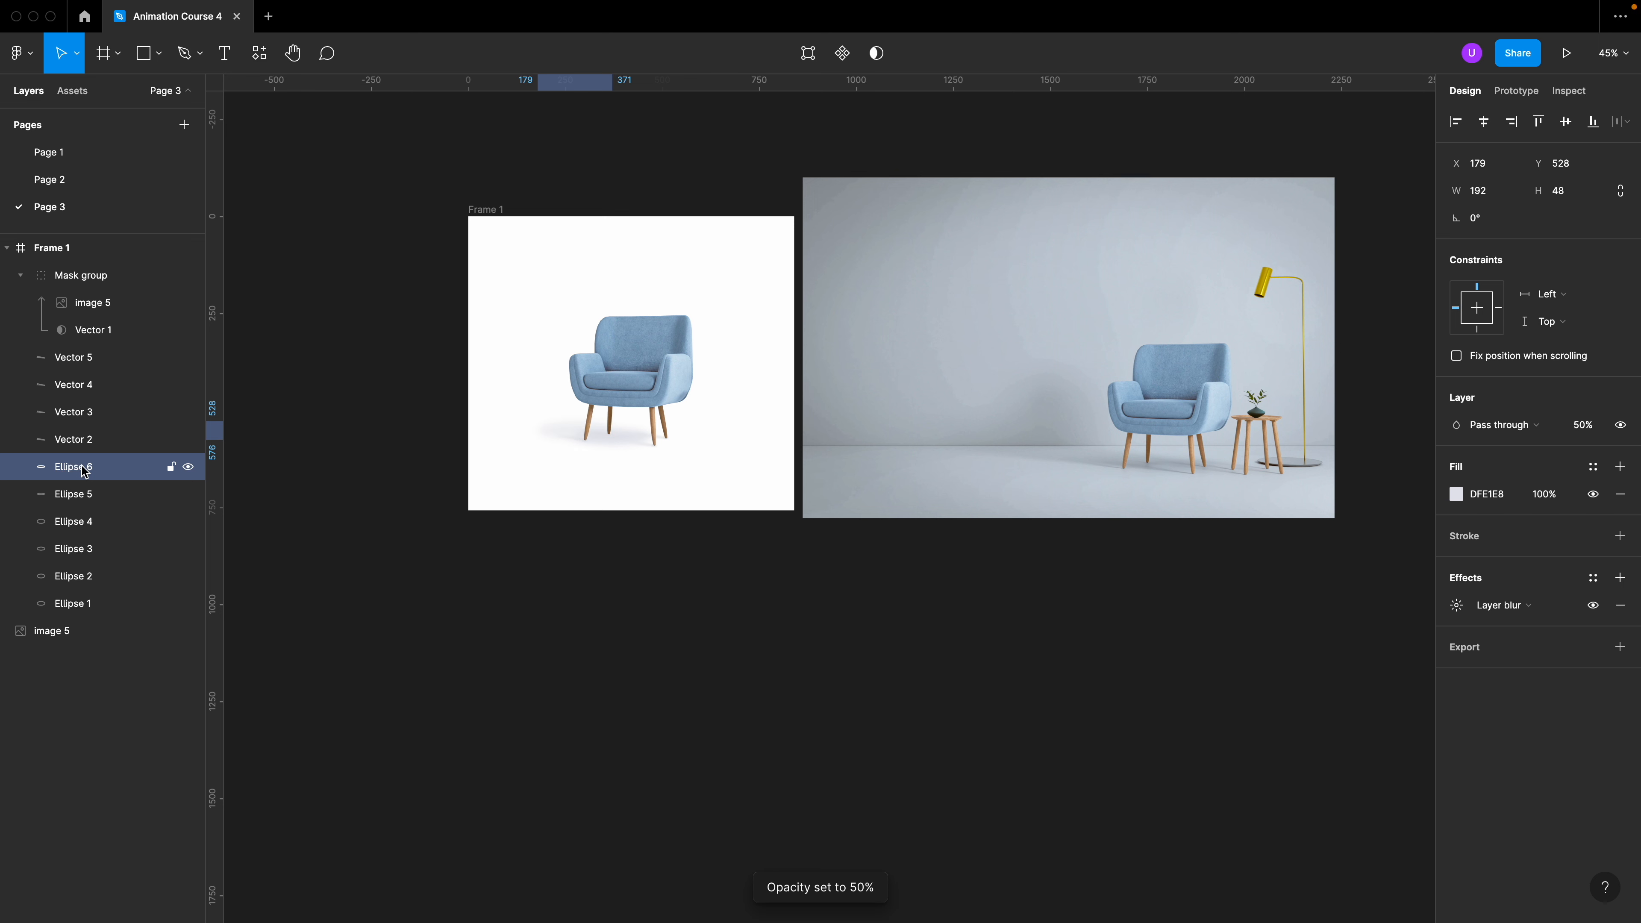
click(758, 669)
Delete the full room image beside the frame
scroll(757, 668, right, 2)
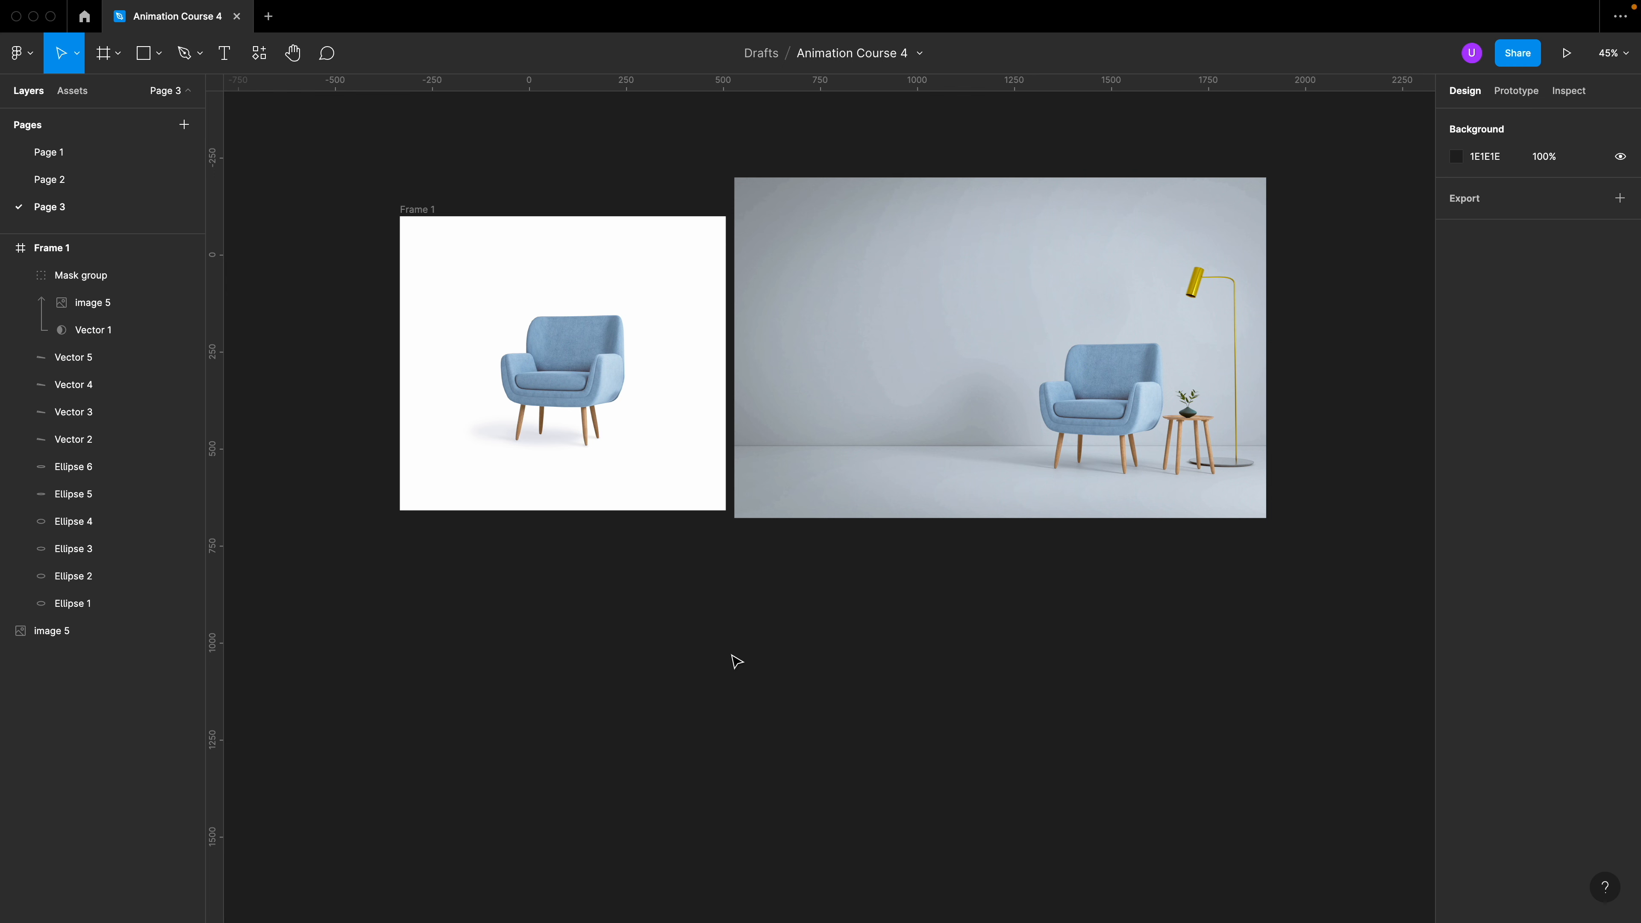
click(835, 467)
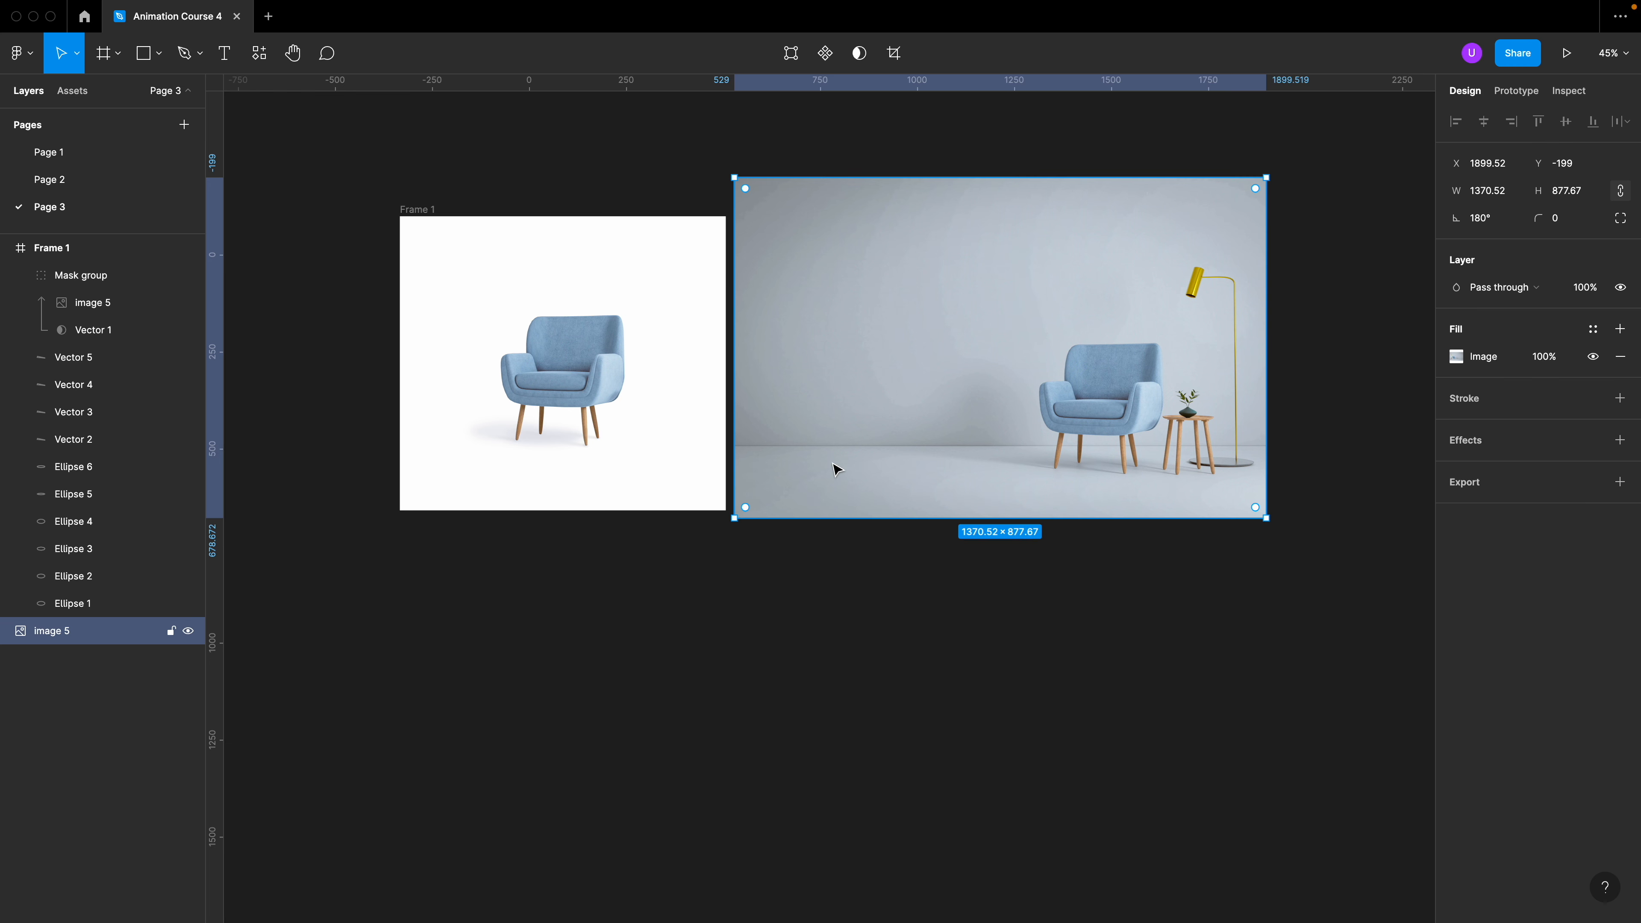
key(Delete)
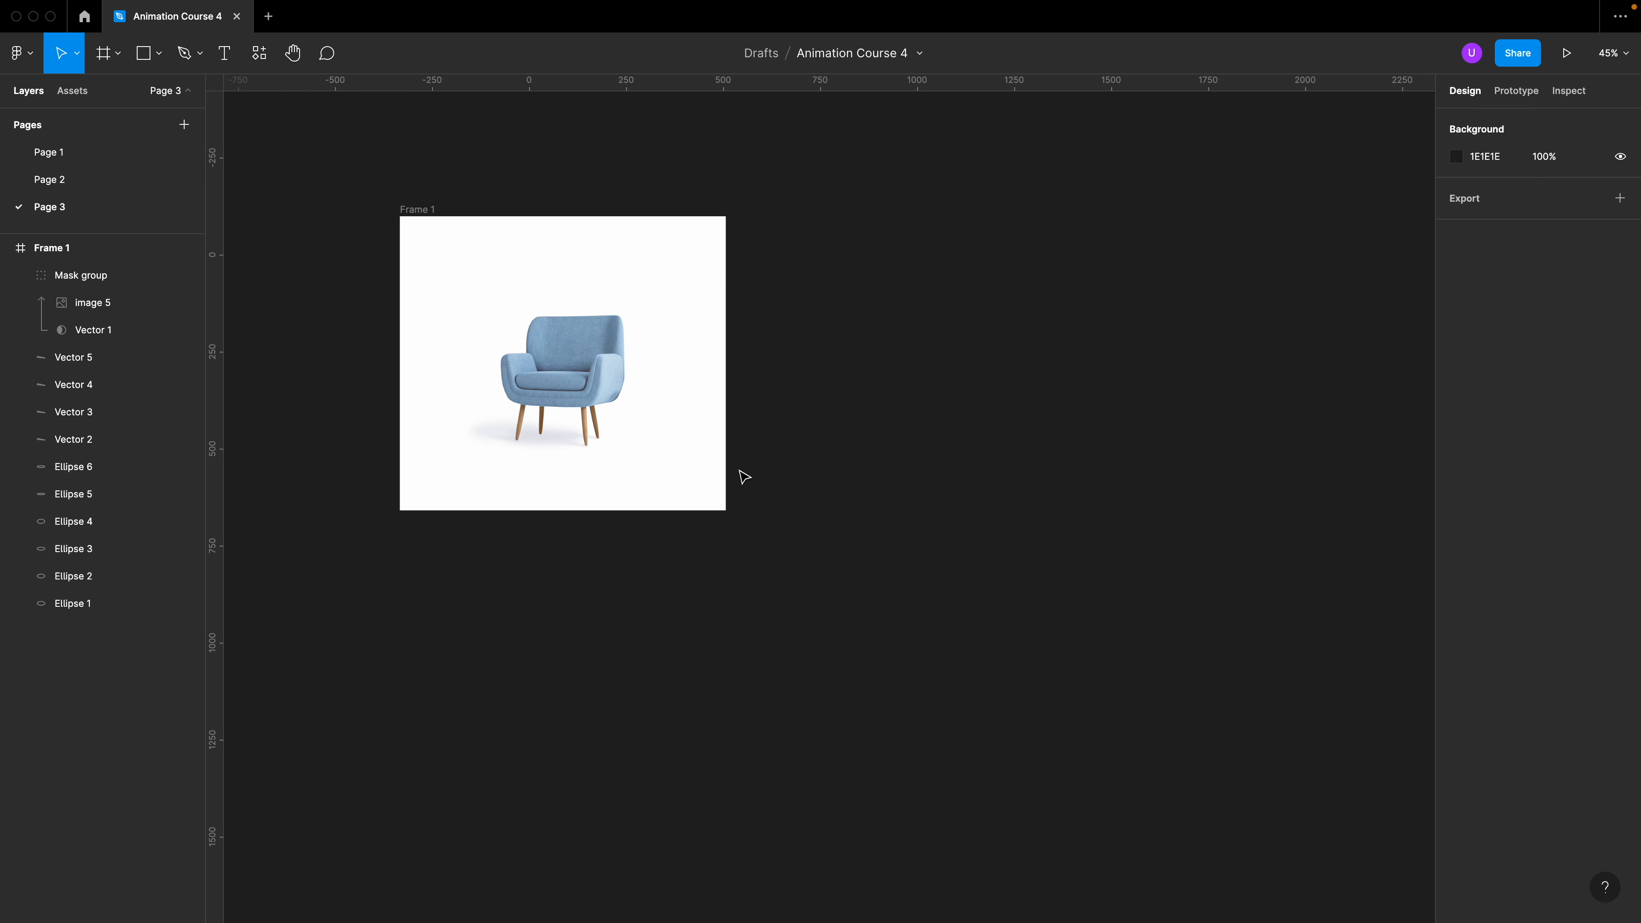
Resize Frame 1 to 800 wide and 600 high
click(417, 209)
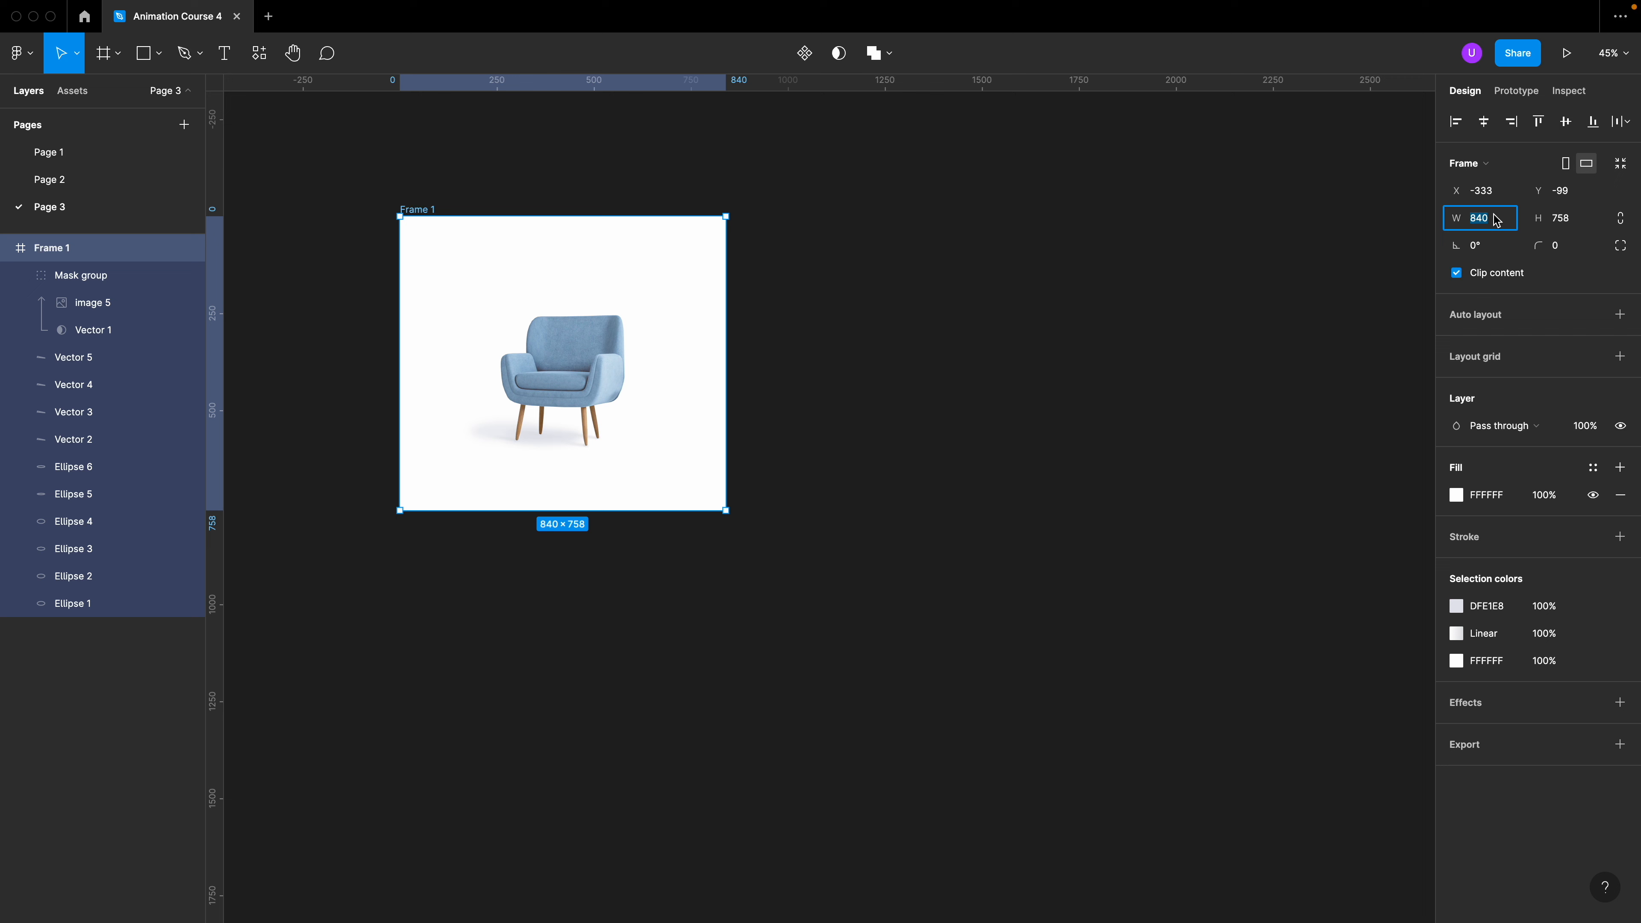
key(Tab)
text(6)
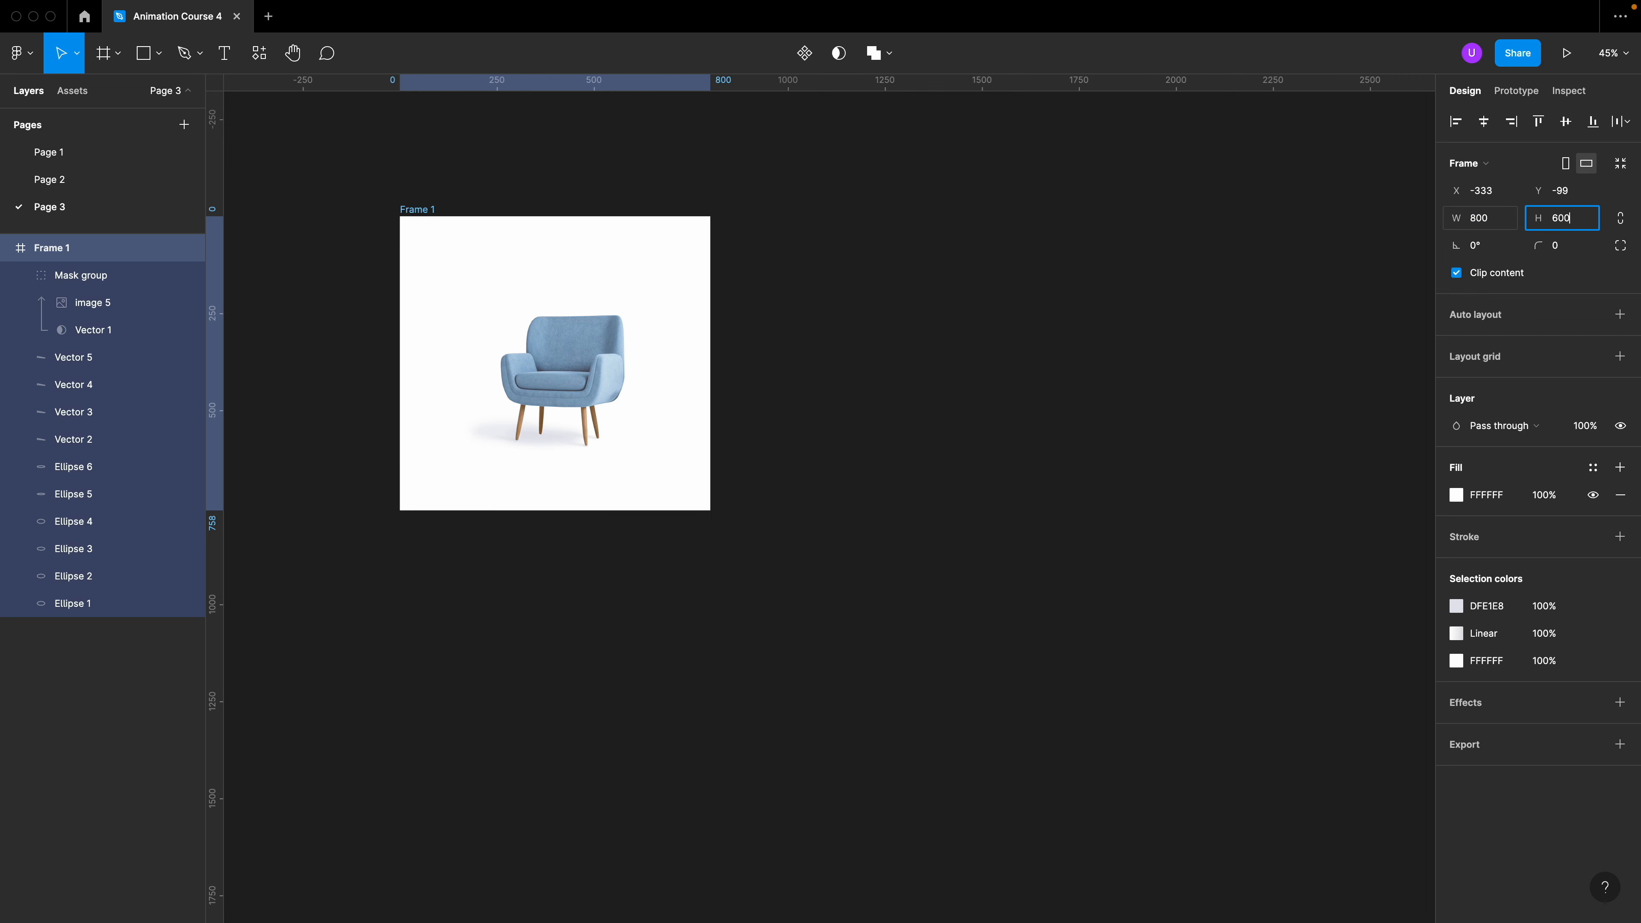
key(Return)
Select the chair with all its shadows and move them about 29 left and 62 up within the frame
click(751, 352)
drag(764, 267, 420, 500)
drag(585, 386, 577, 360)
click(827, 430)
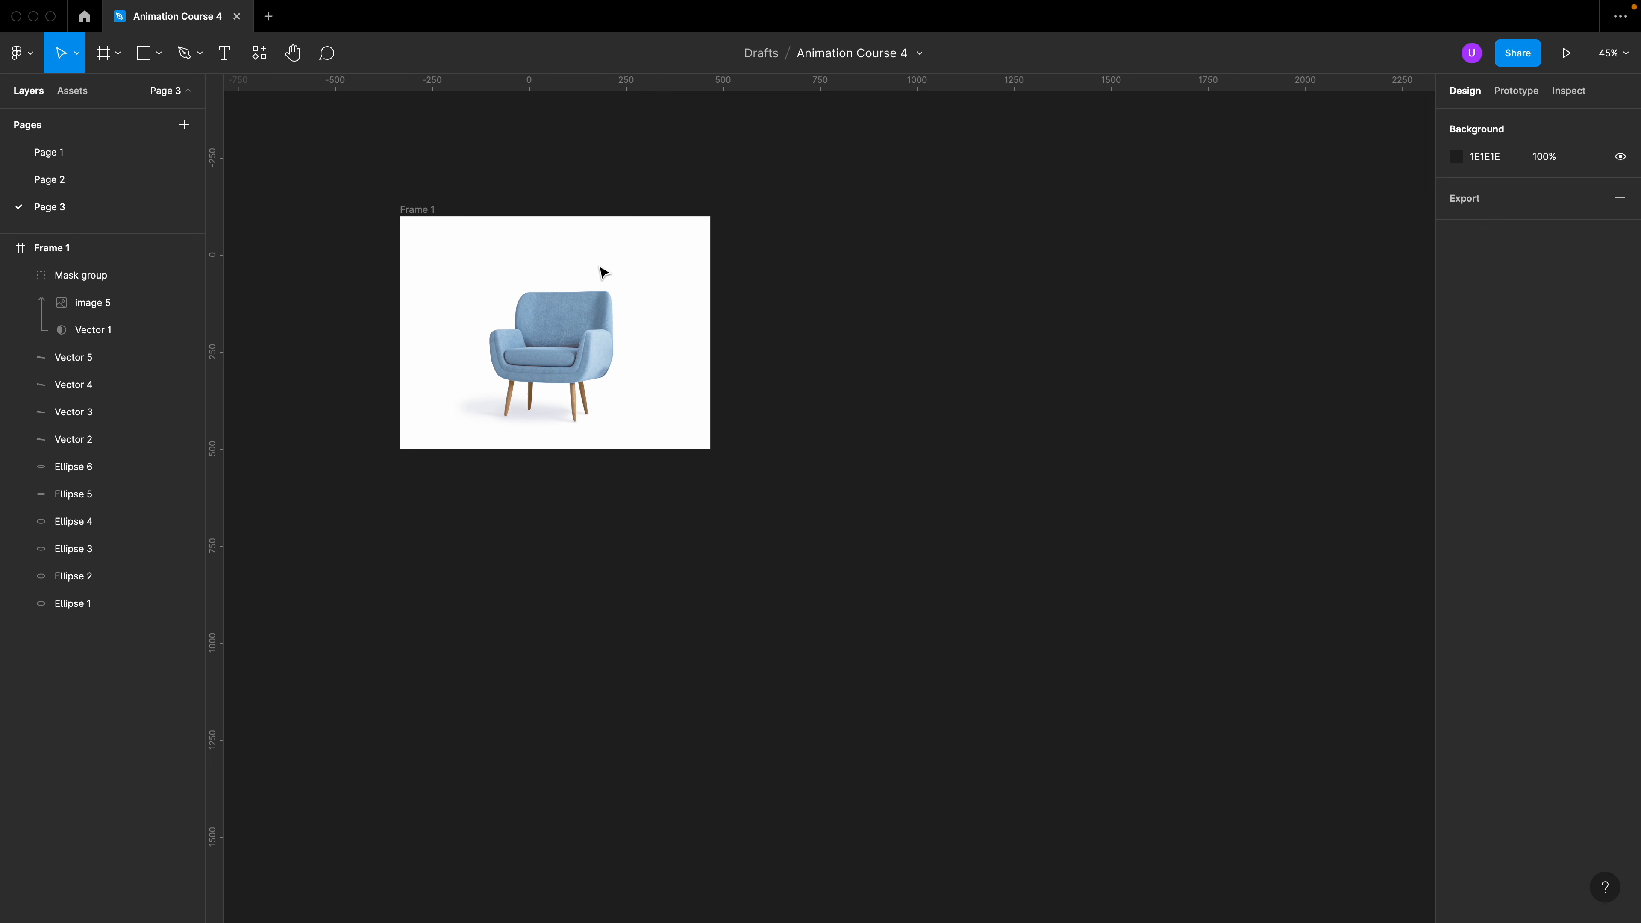
Draw an ellipse about 15 × 21 near the chair's lower-right edge and fill it with blue 8BA4BE sampled from the upholstery
click(607, 380)
click(607, 380)
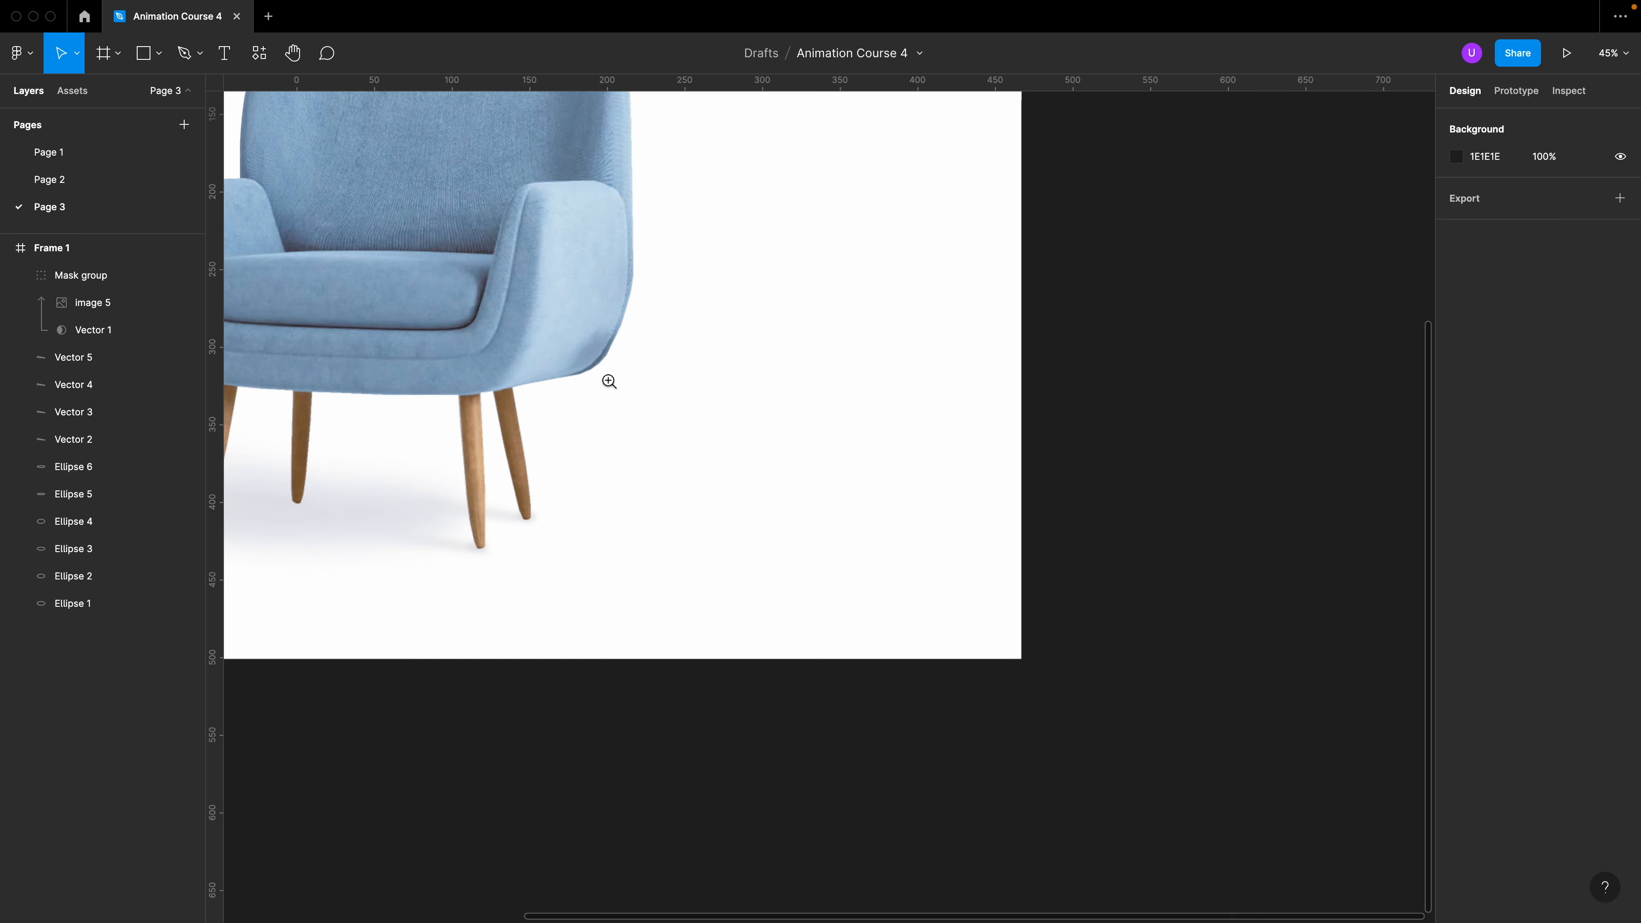
click(608, 380)
super+click(569, 303)
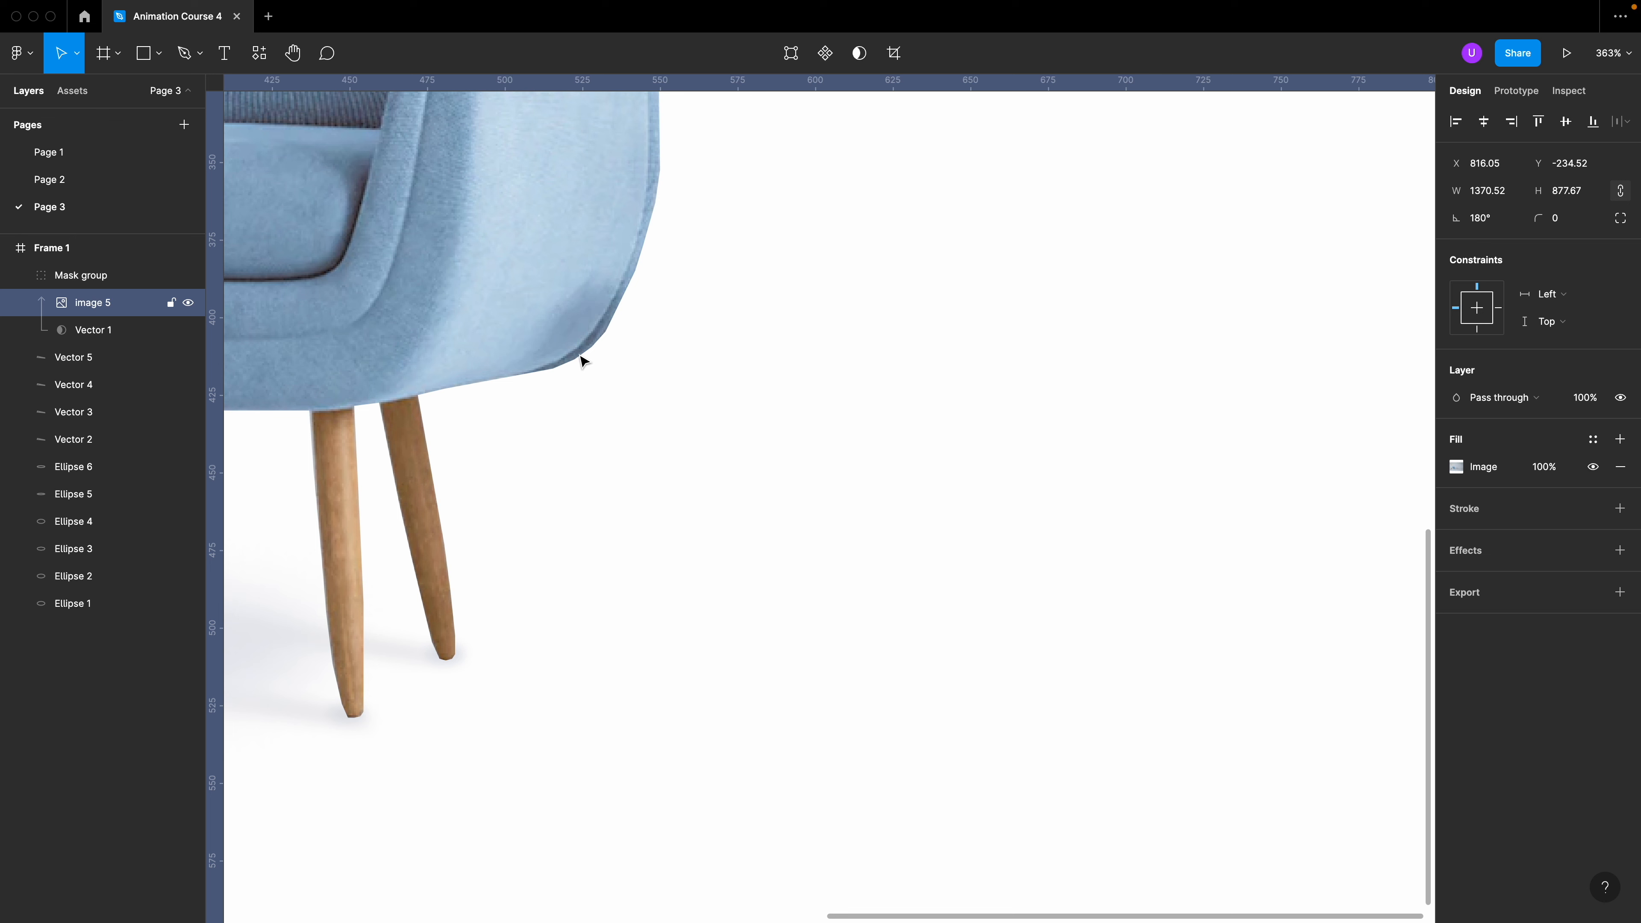
key(o)
drag(565, 243, 610, 307)
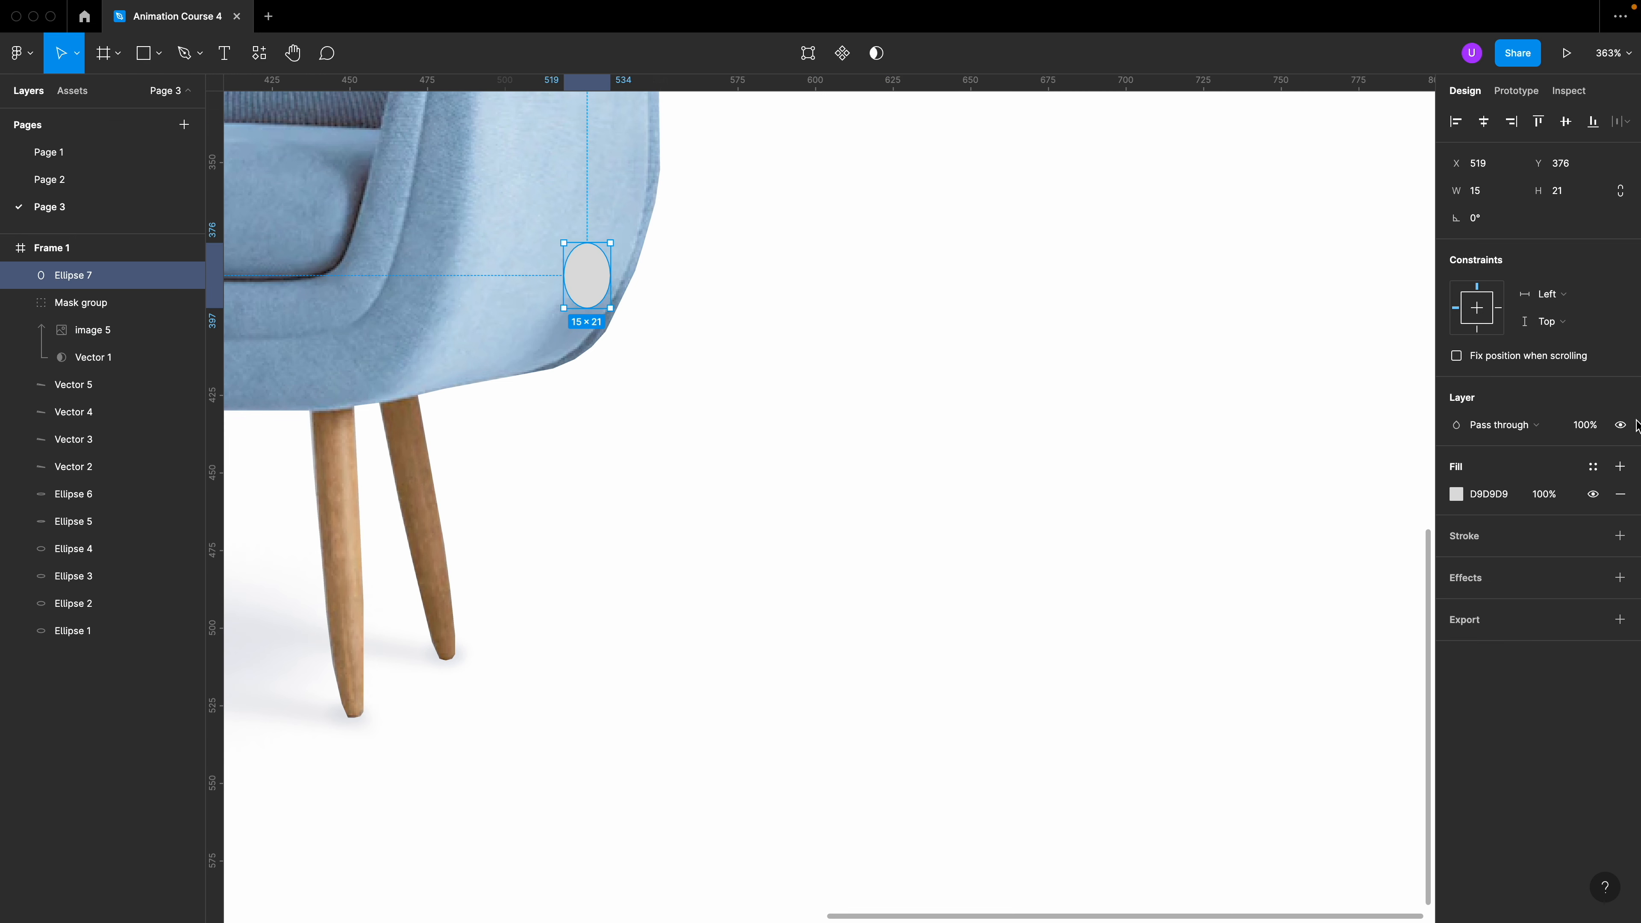
click(1457, 494)
click(1255, 733)
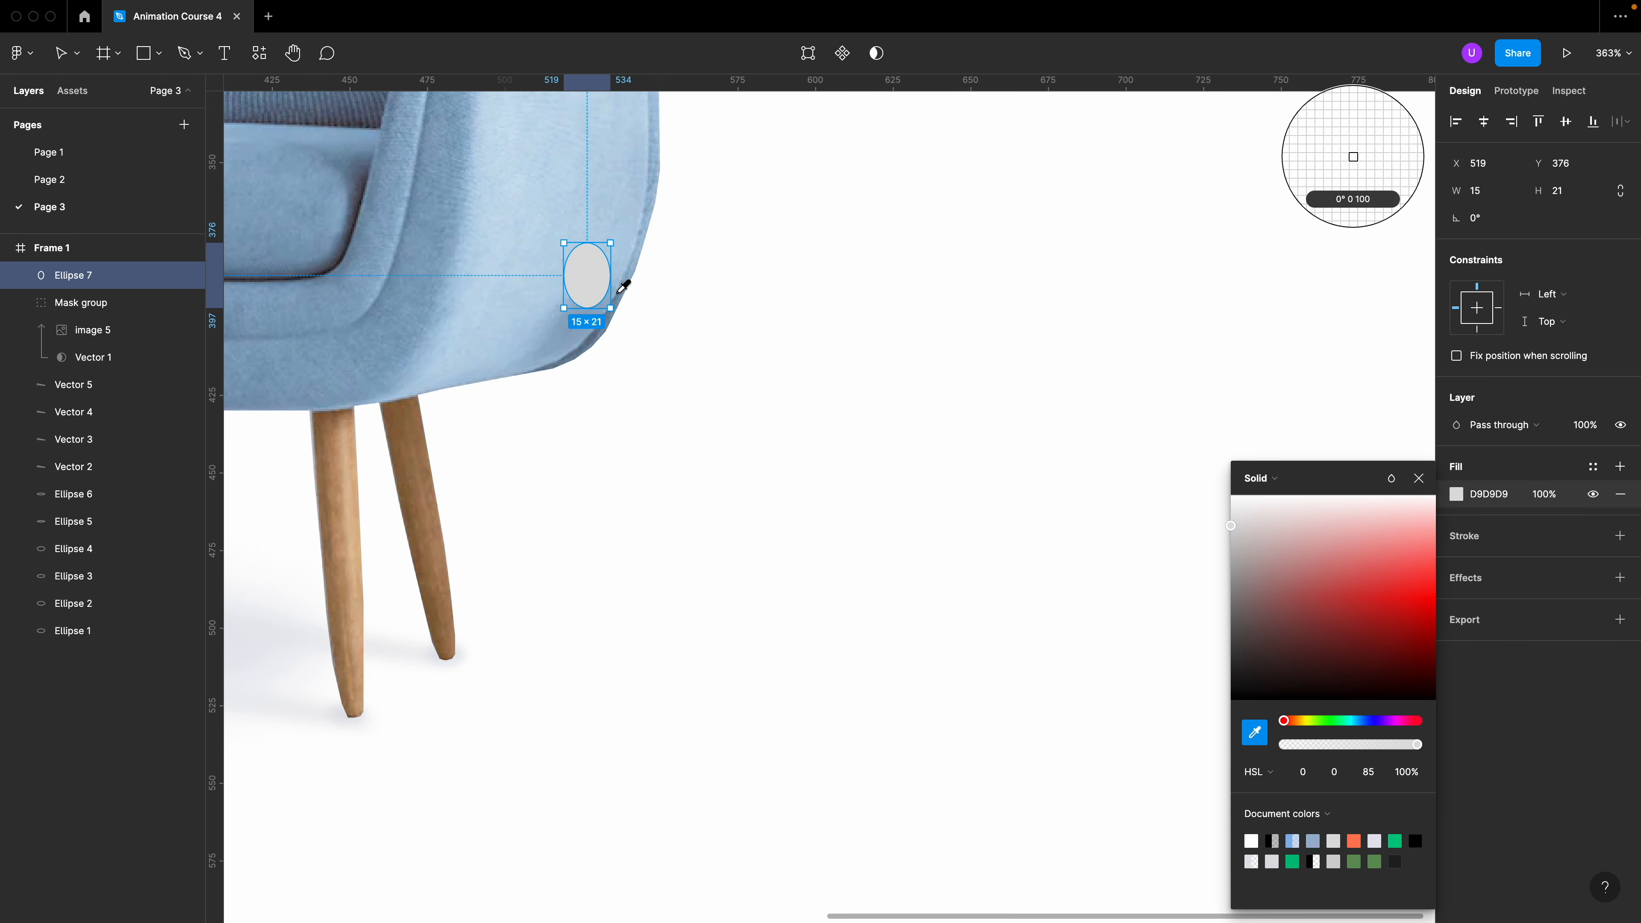
click(559, 335)
Move the ellipse into the chair's mask group above the image and place it over the dark lower-right corner, about 24 × 21
drag(597, 263, 596, 329)
click(577, 350)
key(super+x)
click(573, 355)
key(super+v)
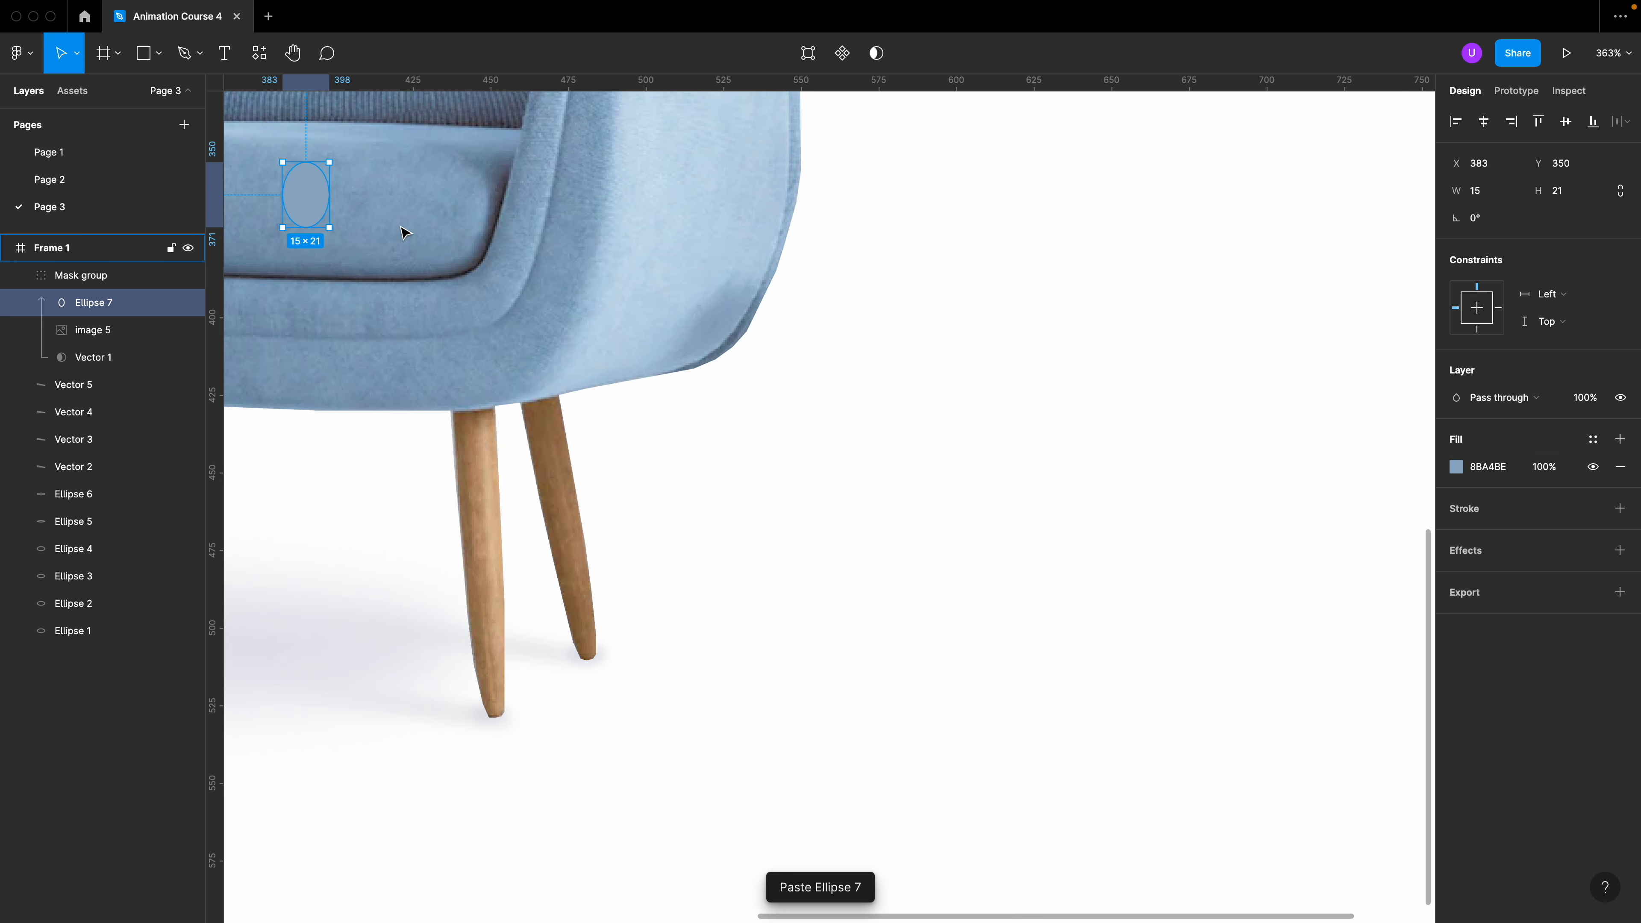
drag(303, 202, 744, 364)
Add a layer blur of 6 to the ellipse covering the chair's lower-right corner
click(1527, 550)
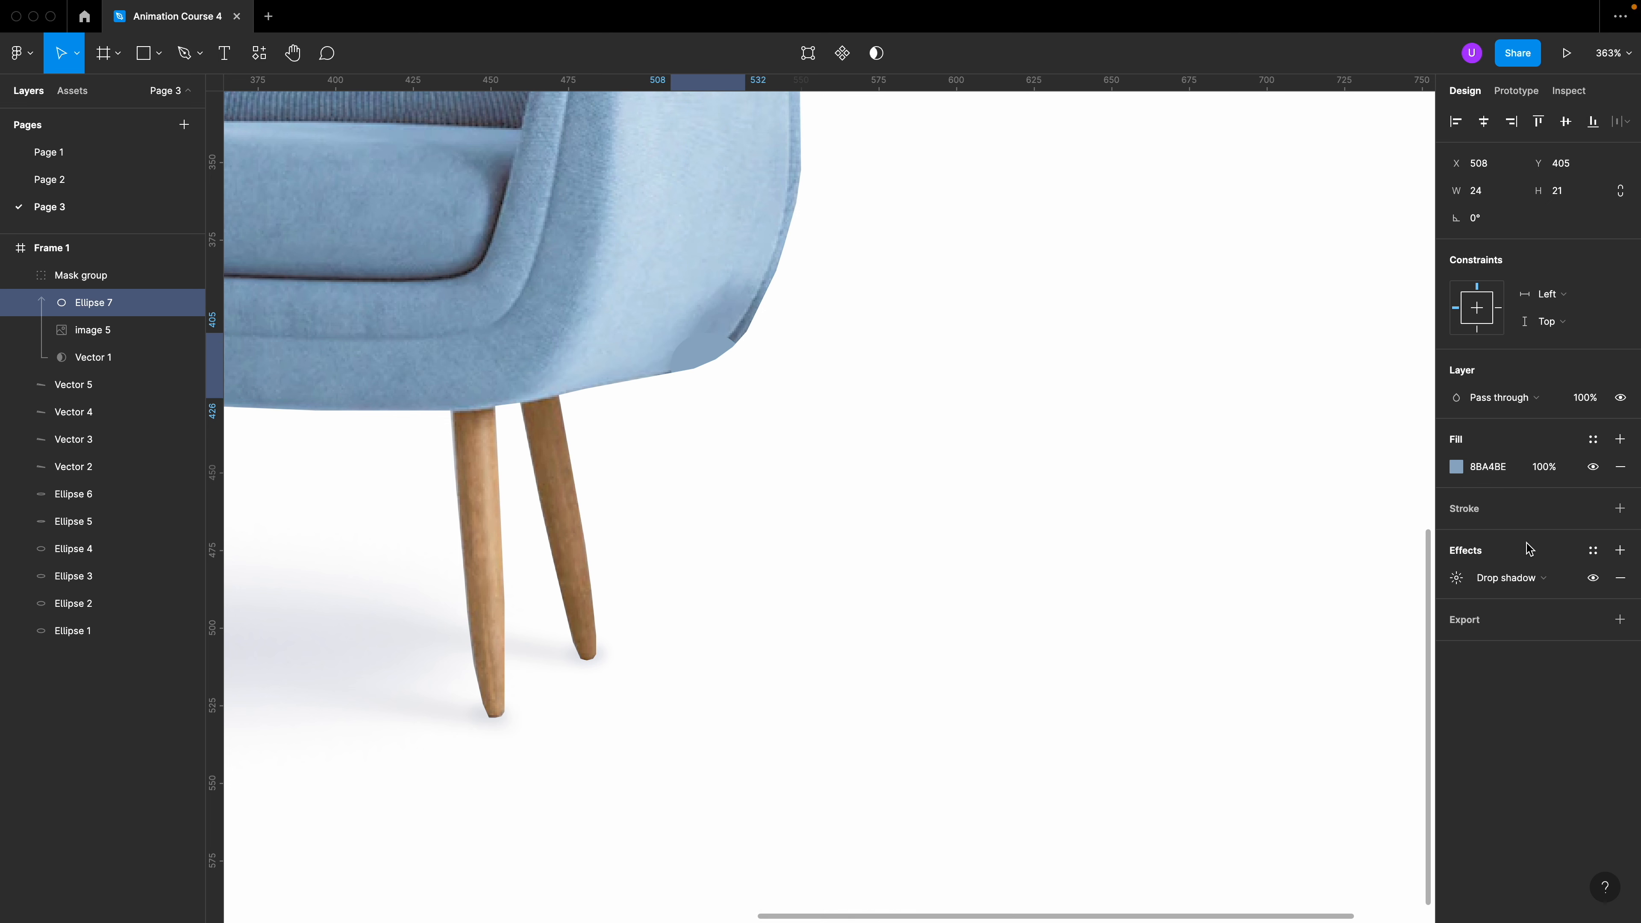
click(1502, 580)
click(1505, 598)
click(1457, 577)
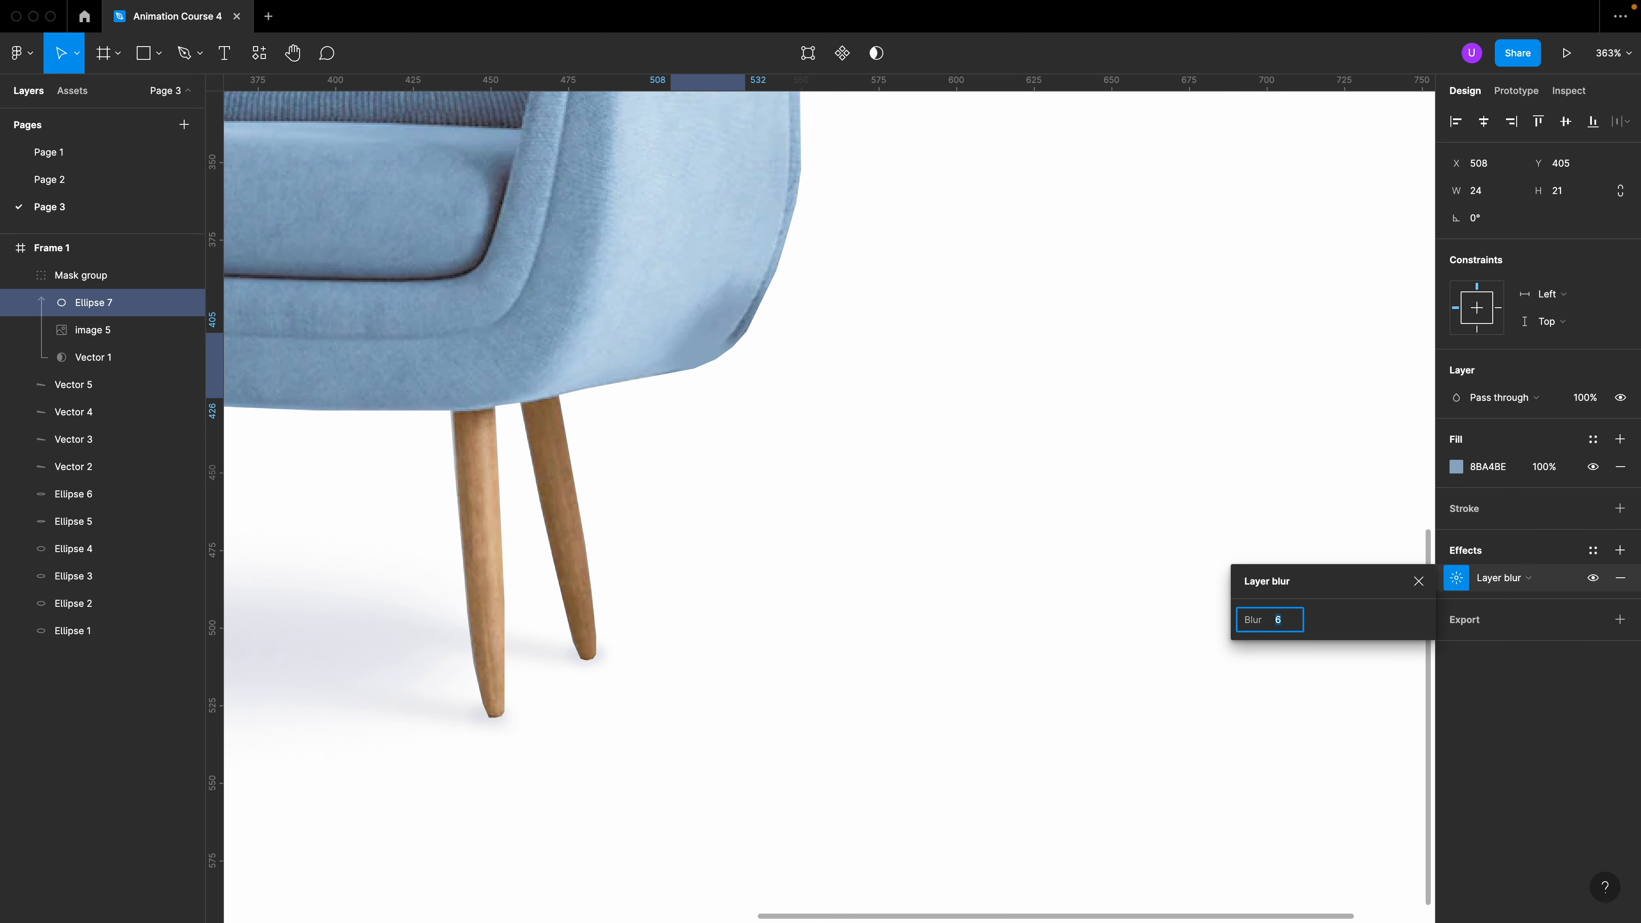
click(975, 425)
Place a blurred 40 × 36 ellipse copy at the chair's lower-right corner and stack extra B4CCDF fills on it
click(711, 363)
drag(710, 363, 693, 362)
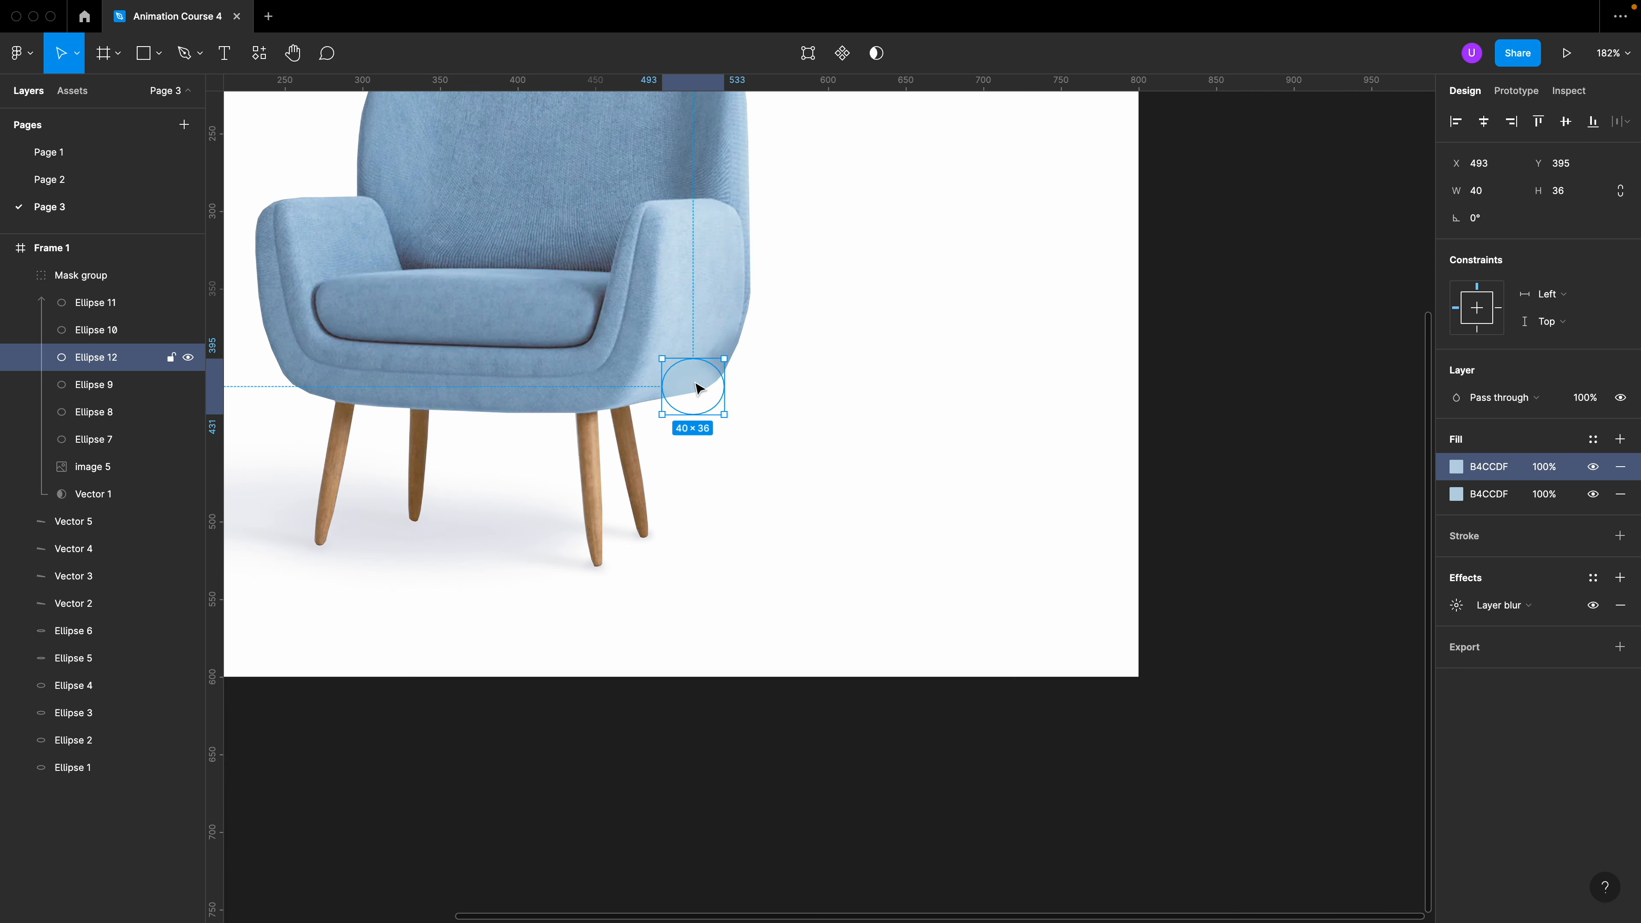
drag(696, 384, 687, 363)
key(super+v)
key(super+v)
key(super+v)
key(super+v)
key(super+v)
key(super+v)
Spread further copies of the blurred light-blue ellipse along the chair's lower-right edge to cover the dark fringe
key(shift+Right)
key(shift+Right)
key(shift+Right)
key(shift+Right)
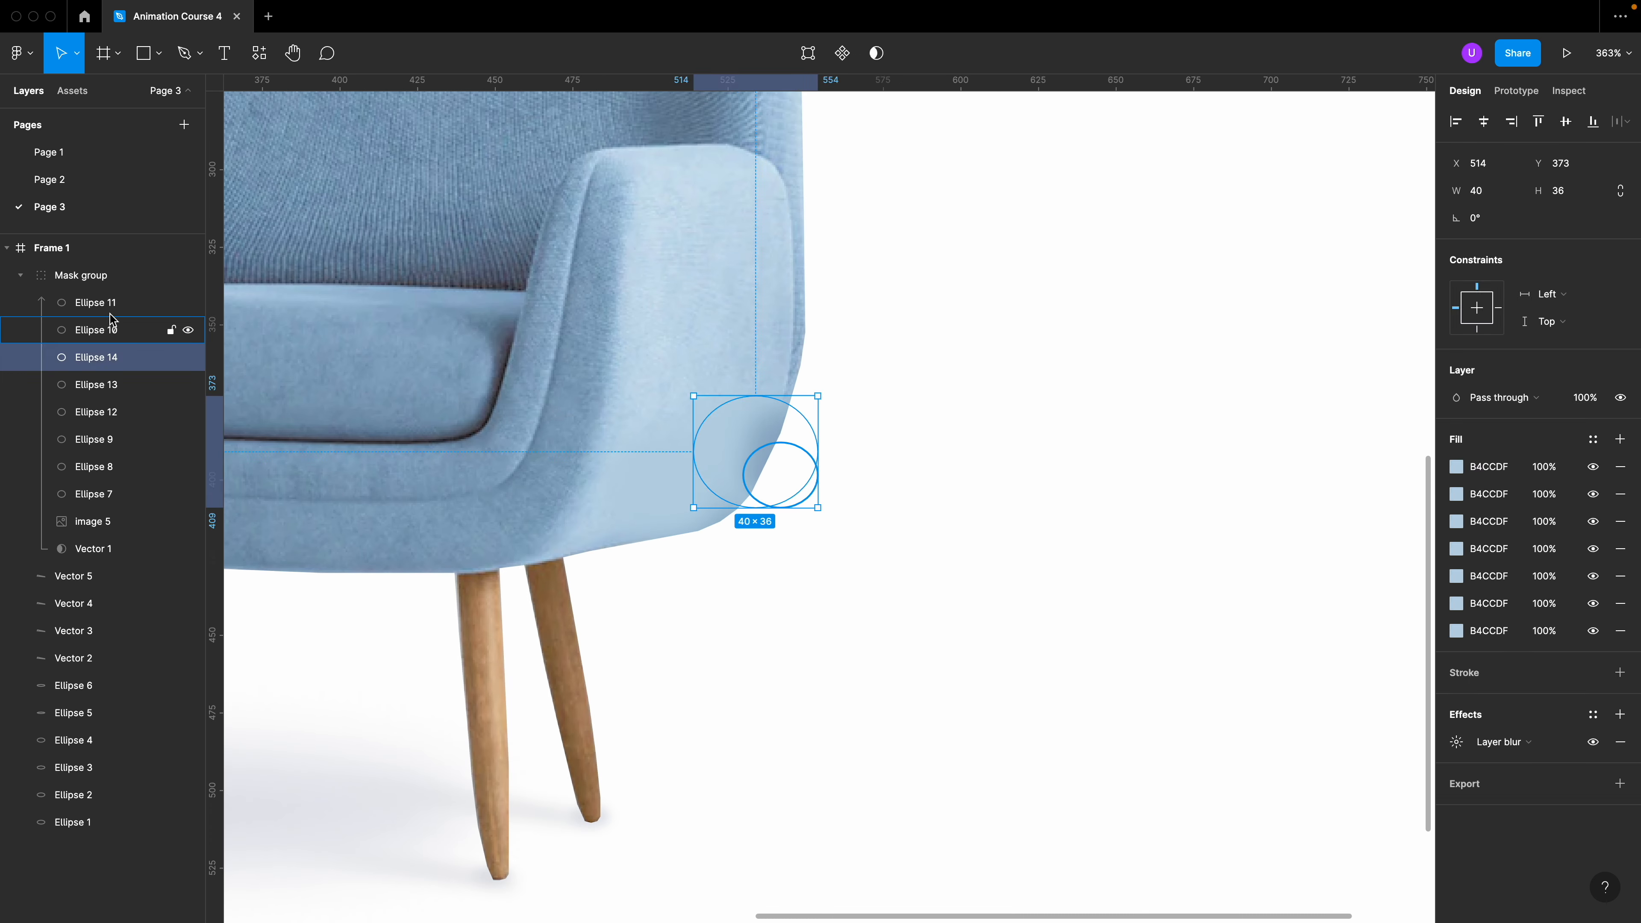
key(super+v)
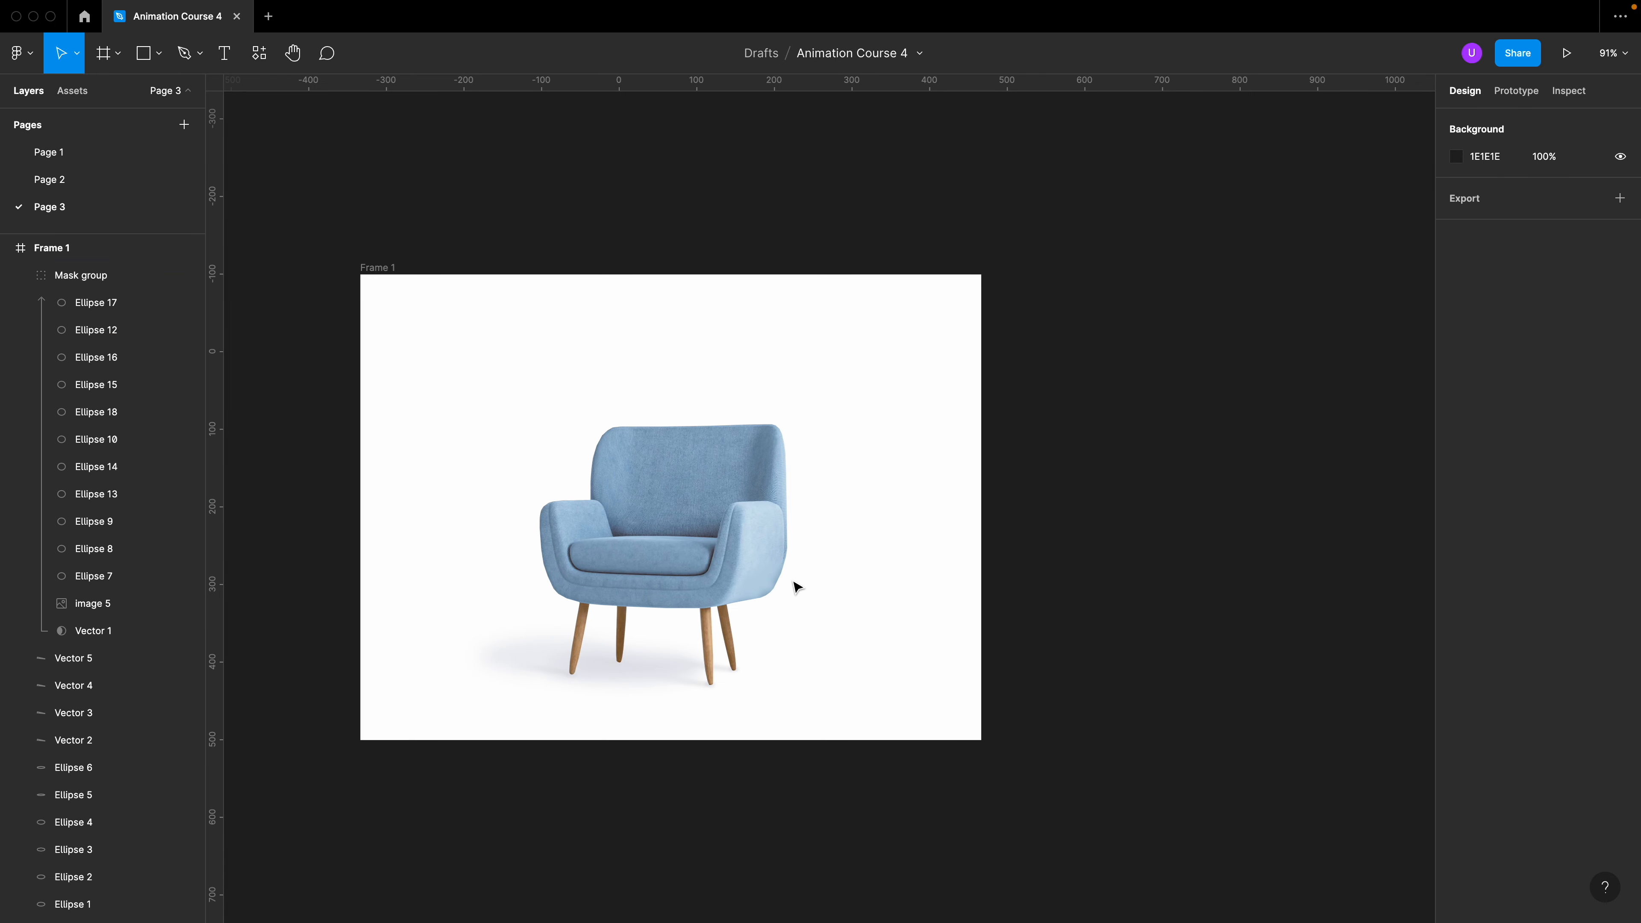
Draw a 40 × 40 circle above the chair and fill it with blue 7E9CB9 sampled from the chair back
key(o)
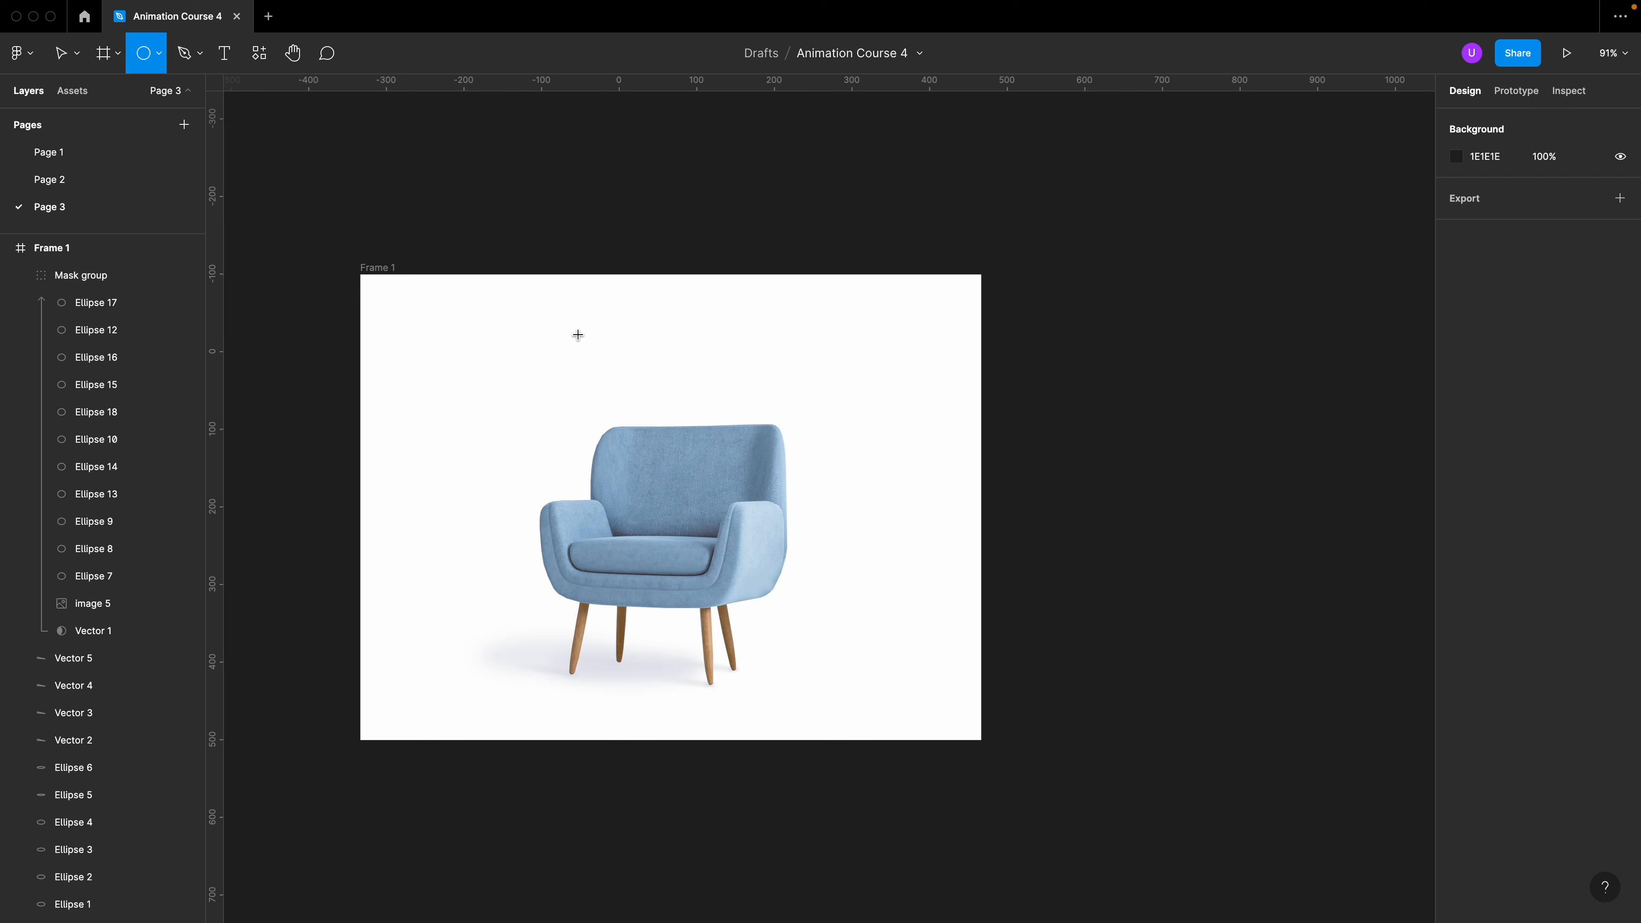
drag(570, 331, 600, 362)
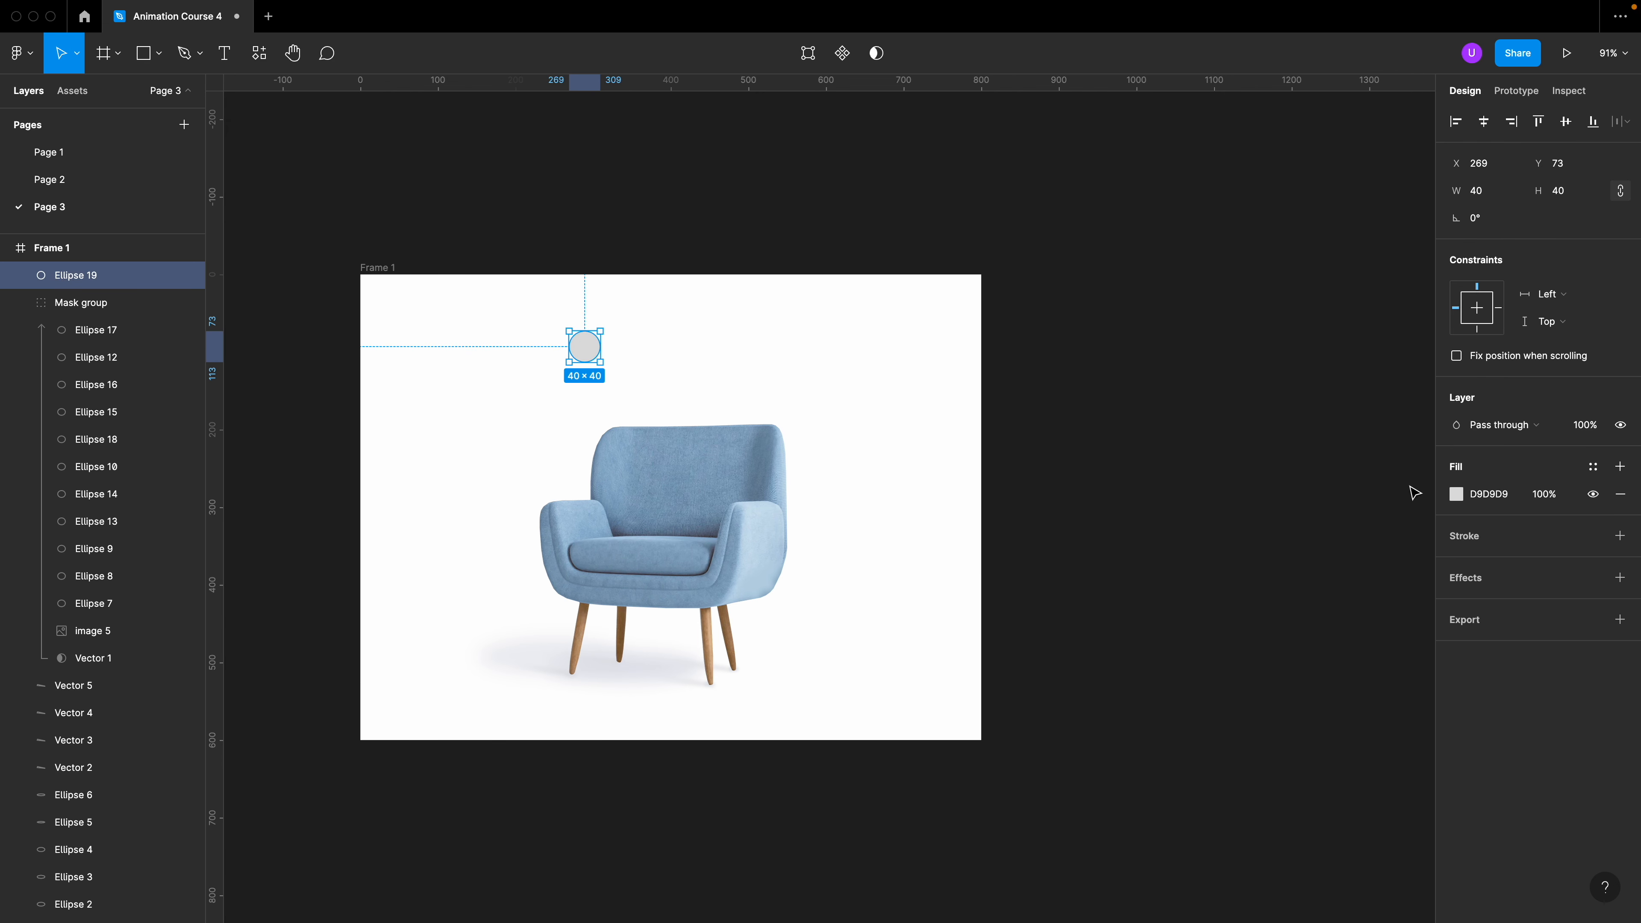
click(1469, 501)
click(1254, 731)
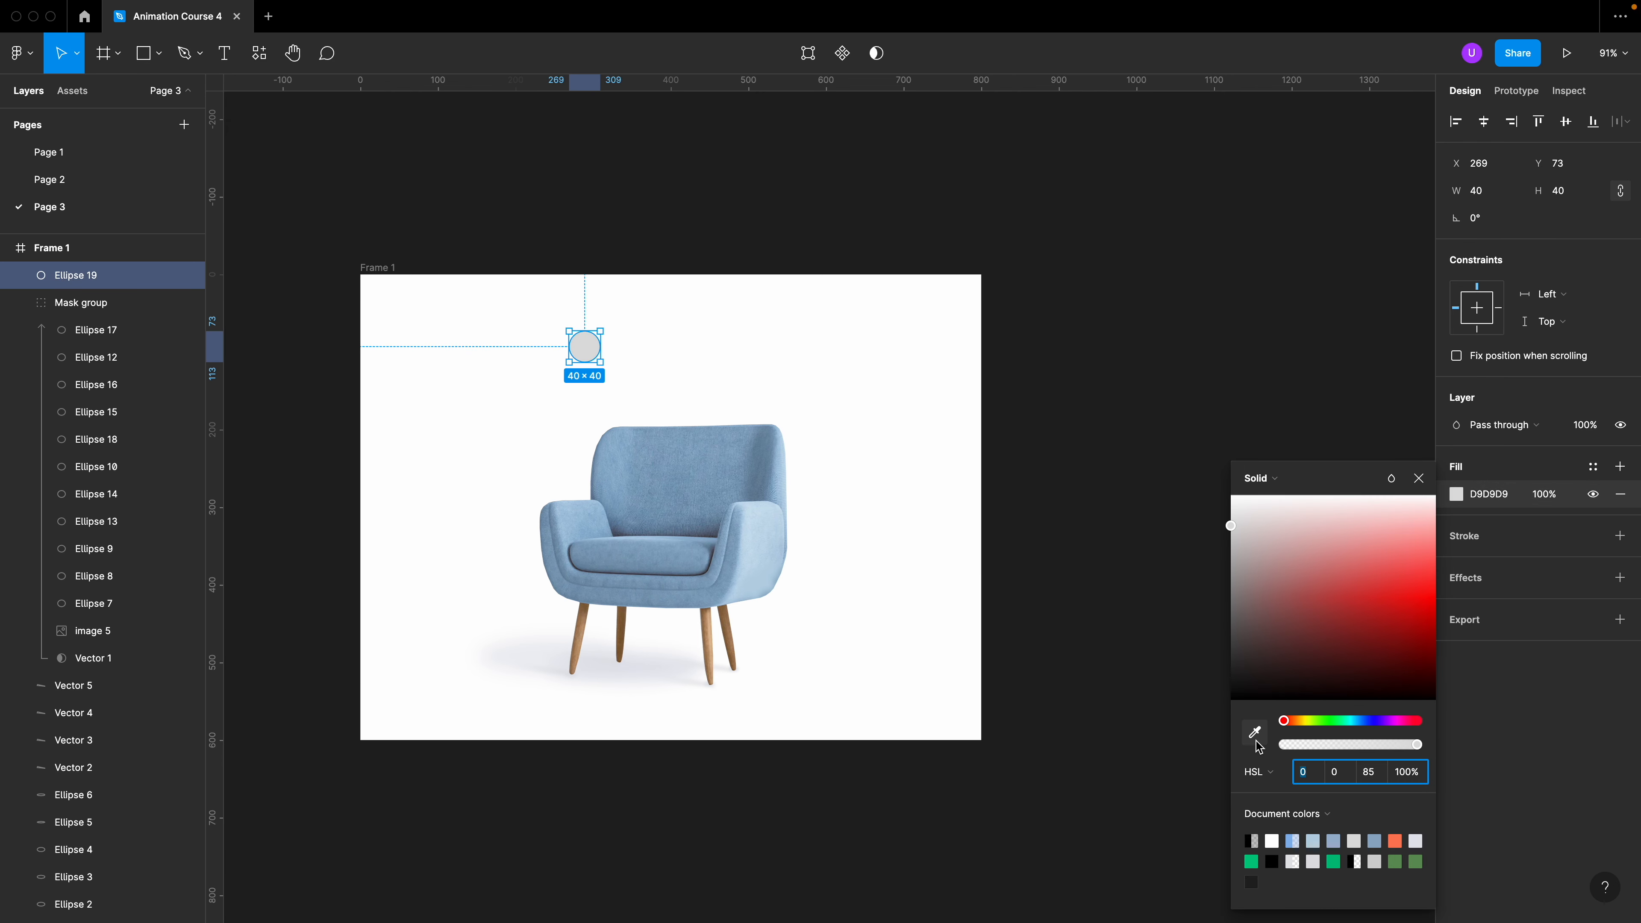
click(688, 453)
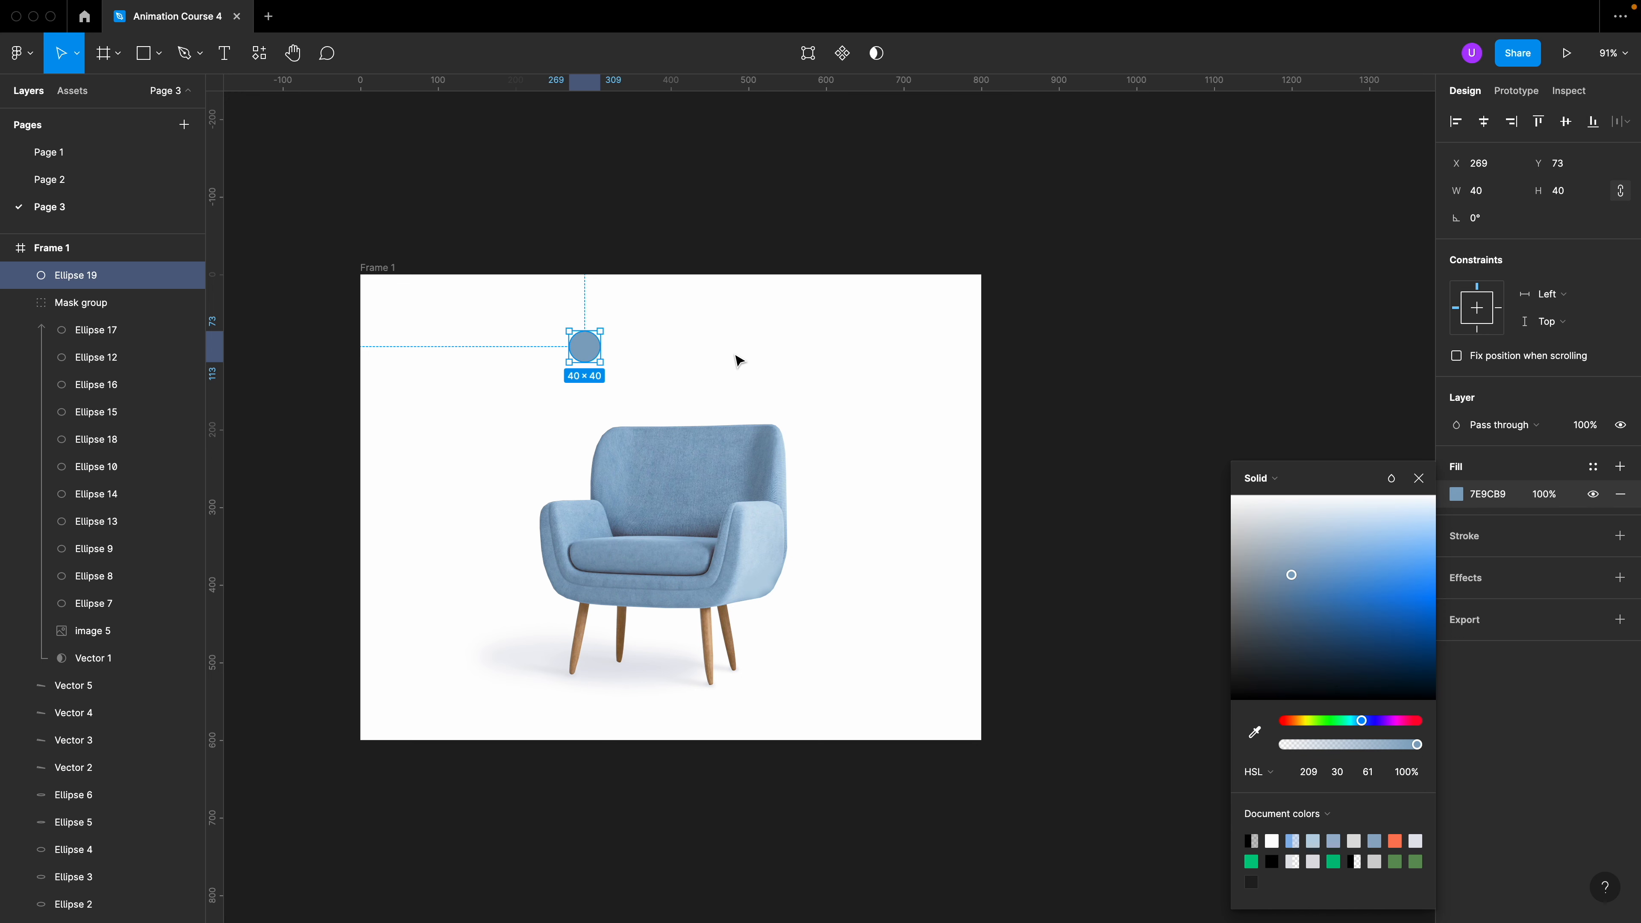
click(714, 369)
Duplicate the blue circle to its right at X 341, Y 63 and recolour the copy orange F29C78
click(592, 348)
drag(593, 348, 648, 341)
click(1461, 497)
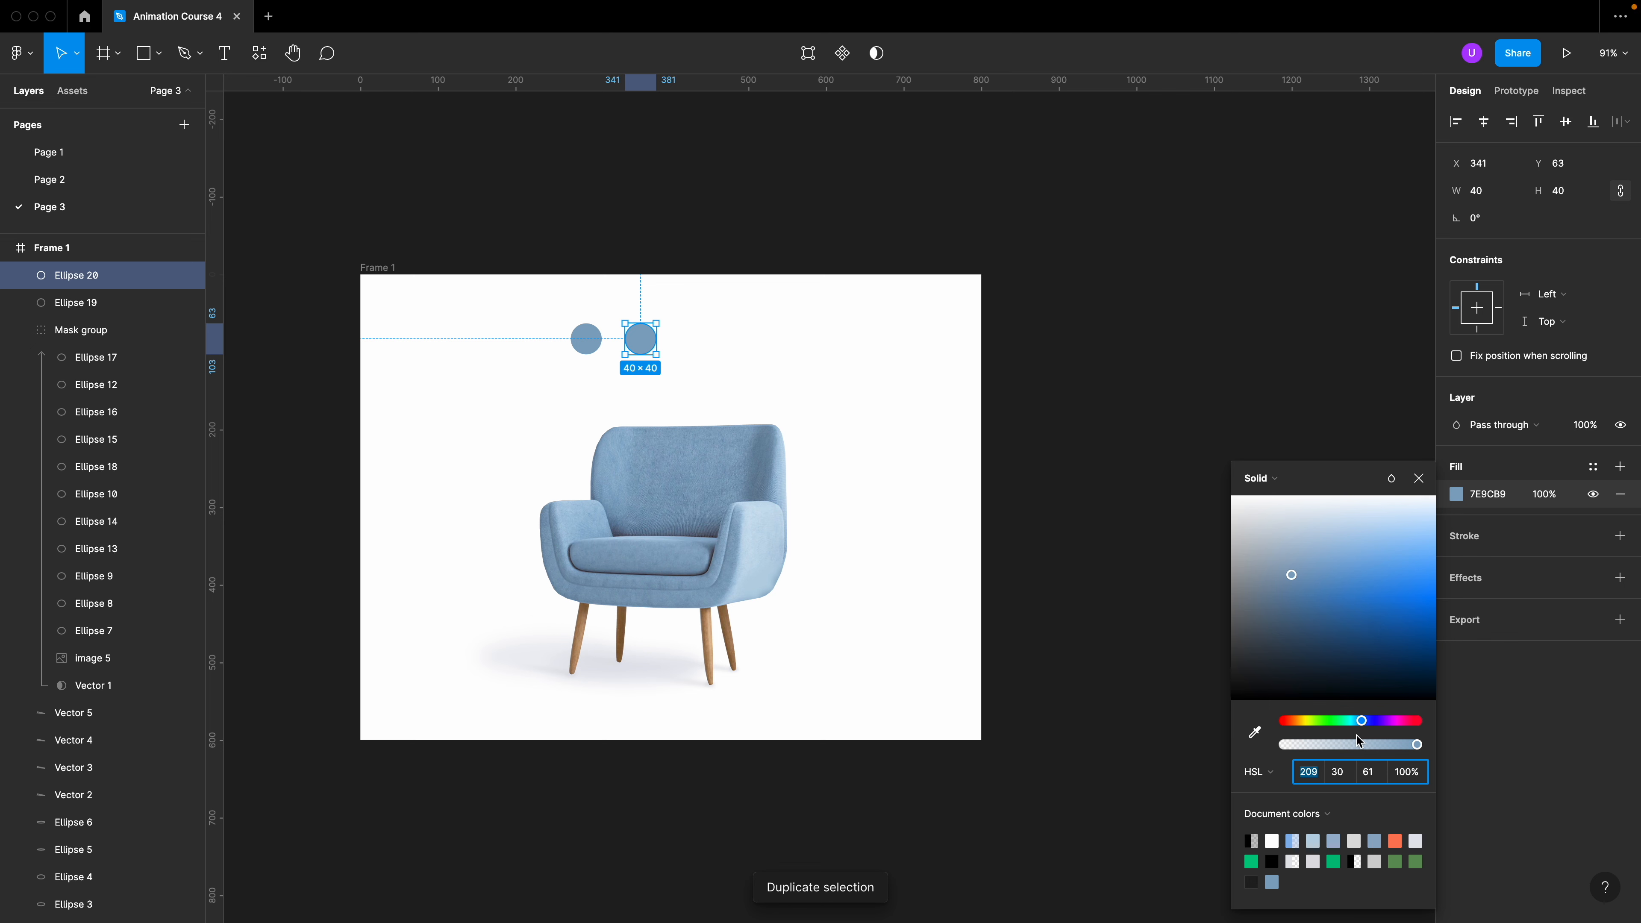
drag(1302, 729, 1293, 726)
drag(1400, 573, 1399, 555)
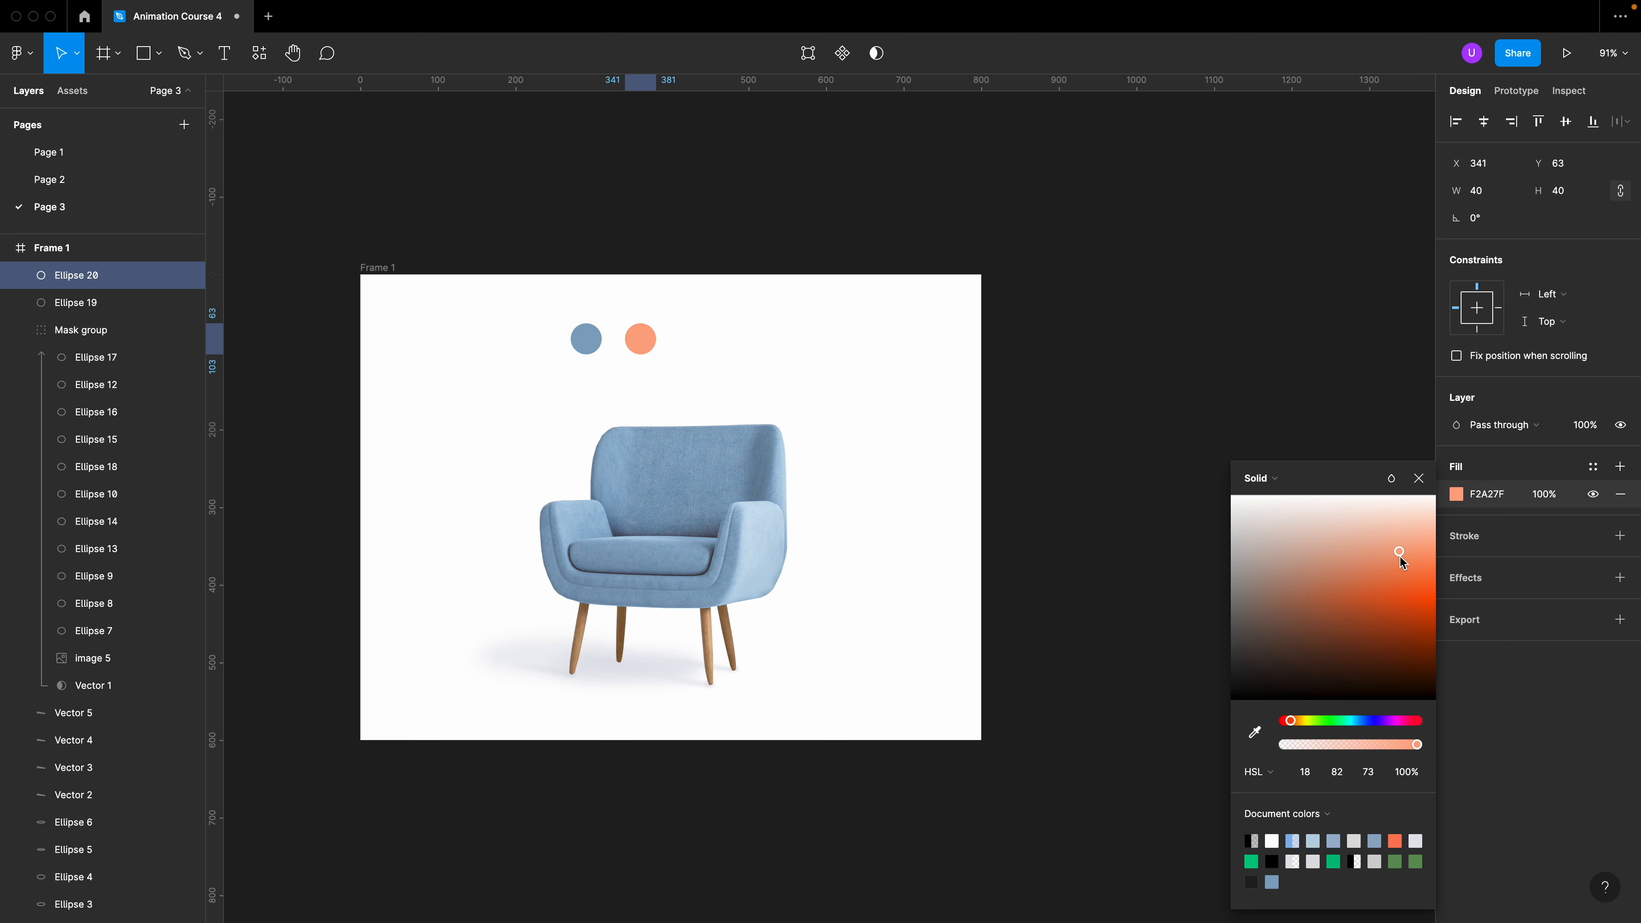
click(963, 421)
Copy the orange circle to X 415, Y 63 and recolour the copy green B7D980
click(641, 351)
key(ctrl+v)
drag(648, 343, 706, 343)
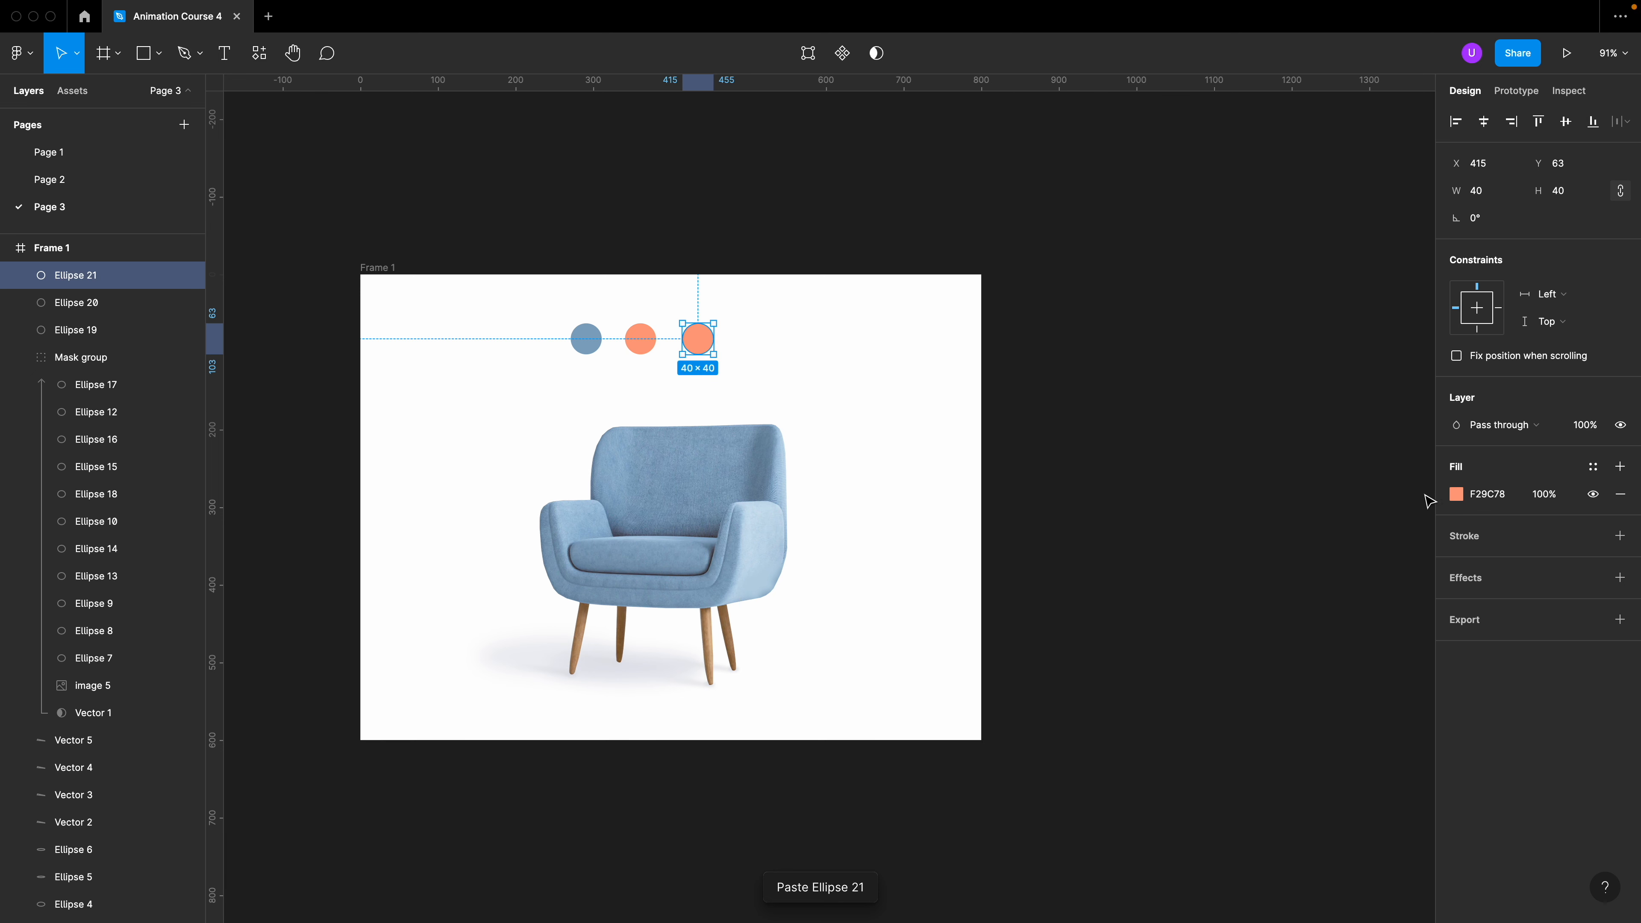
click(1456, 494)
drag(1286, 721, 1315, 724)
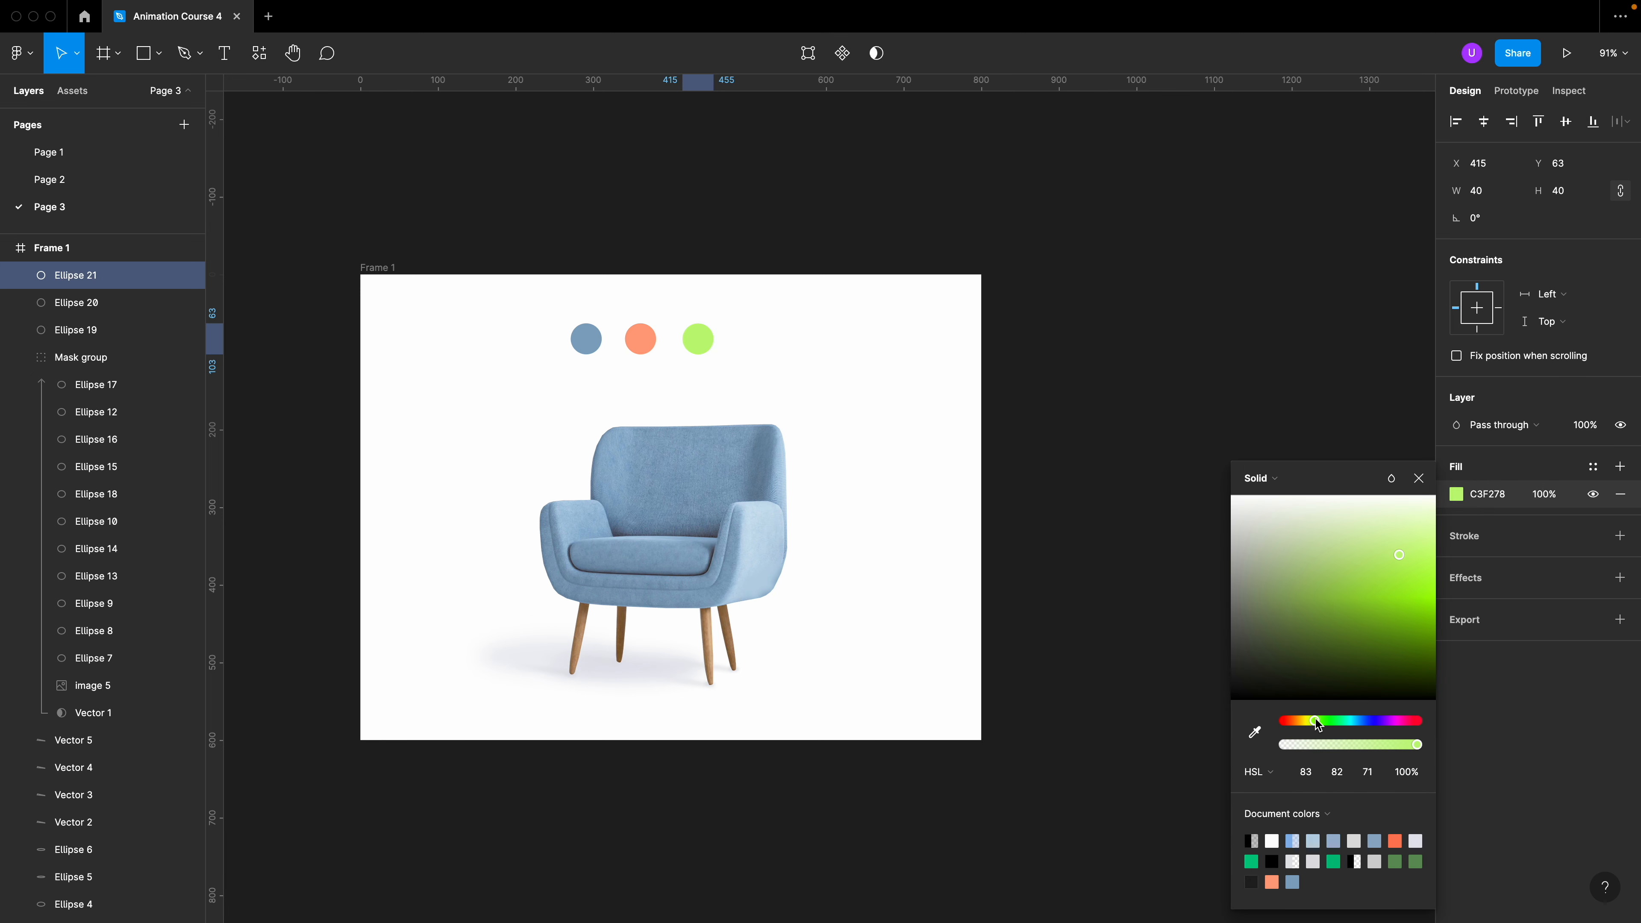
drag(1338, 562, 1342, 561)
click(975, 404)
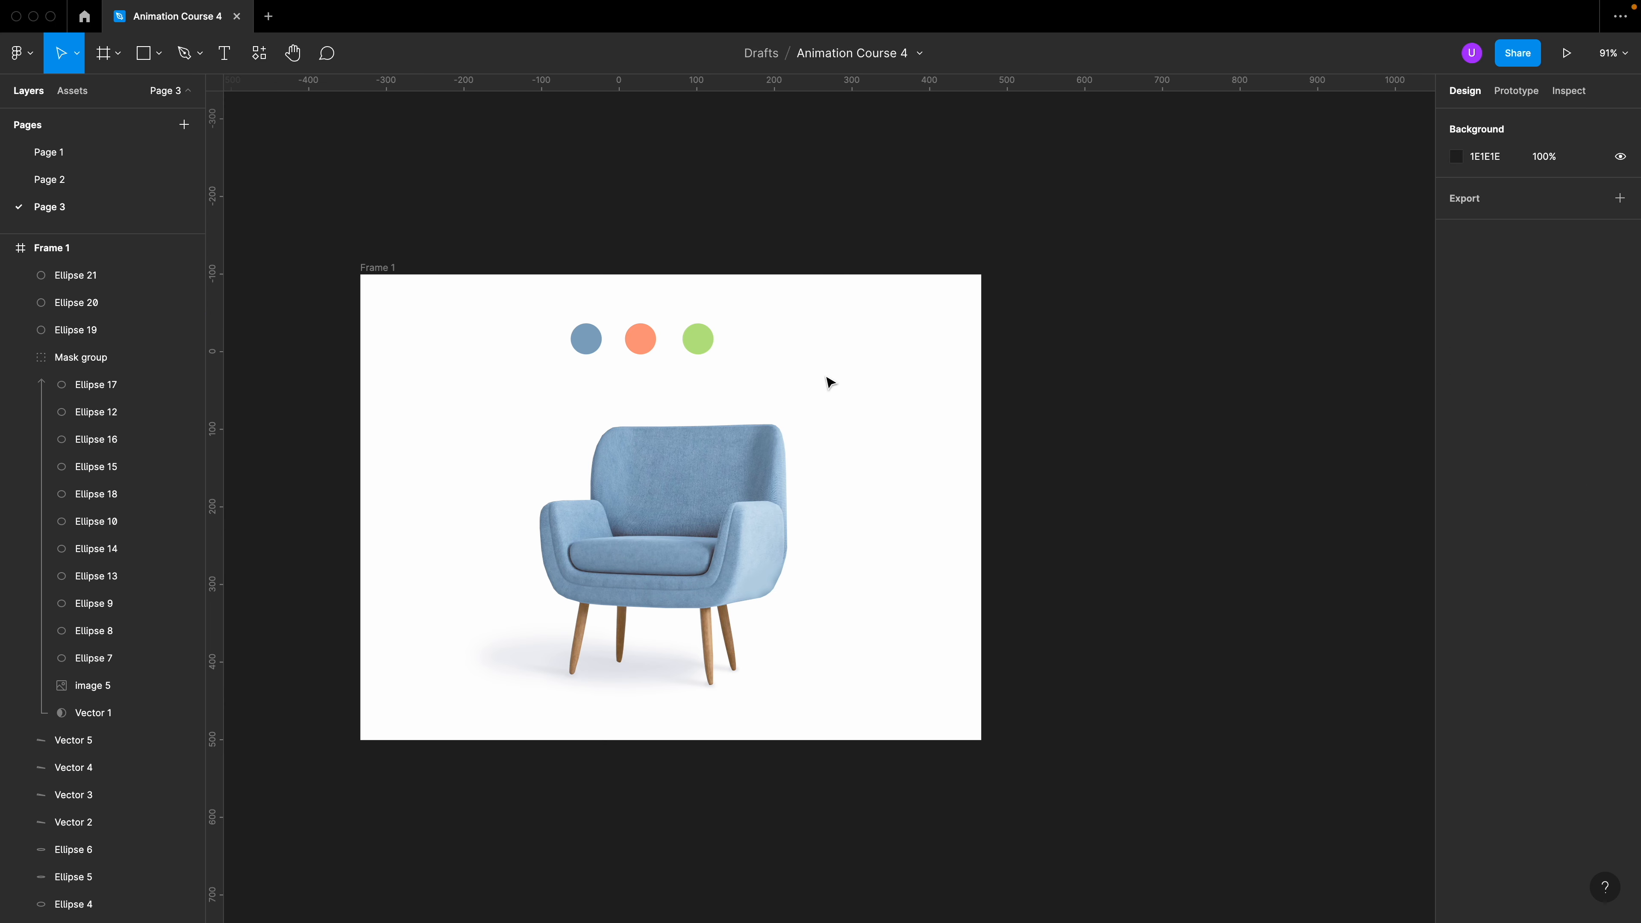
Space the three colour circles 32 apart and shift the row to sit centrally above the chair
drag(499, 314, 678, 357)
click(665, 349)
key(ctrl+z)
click(700, 345)
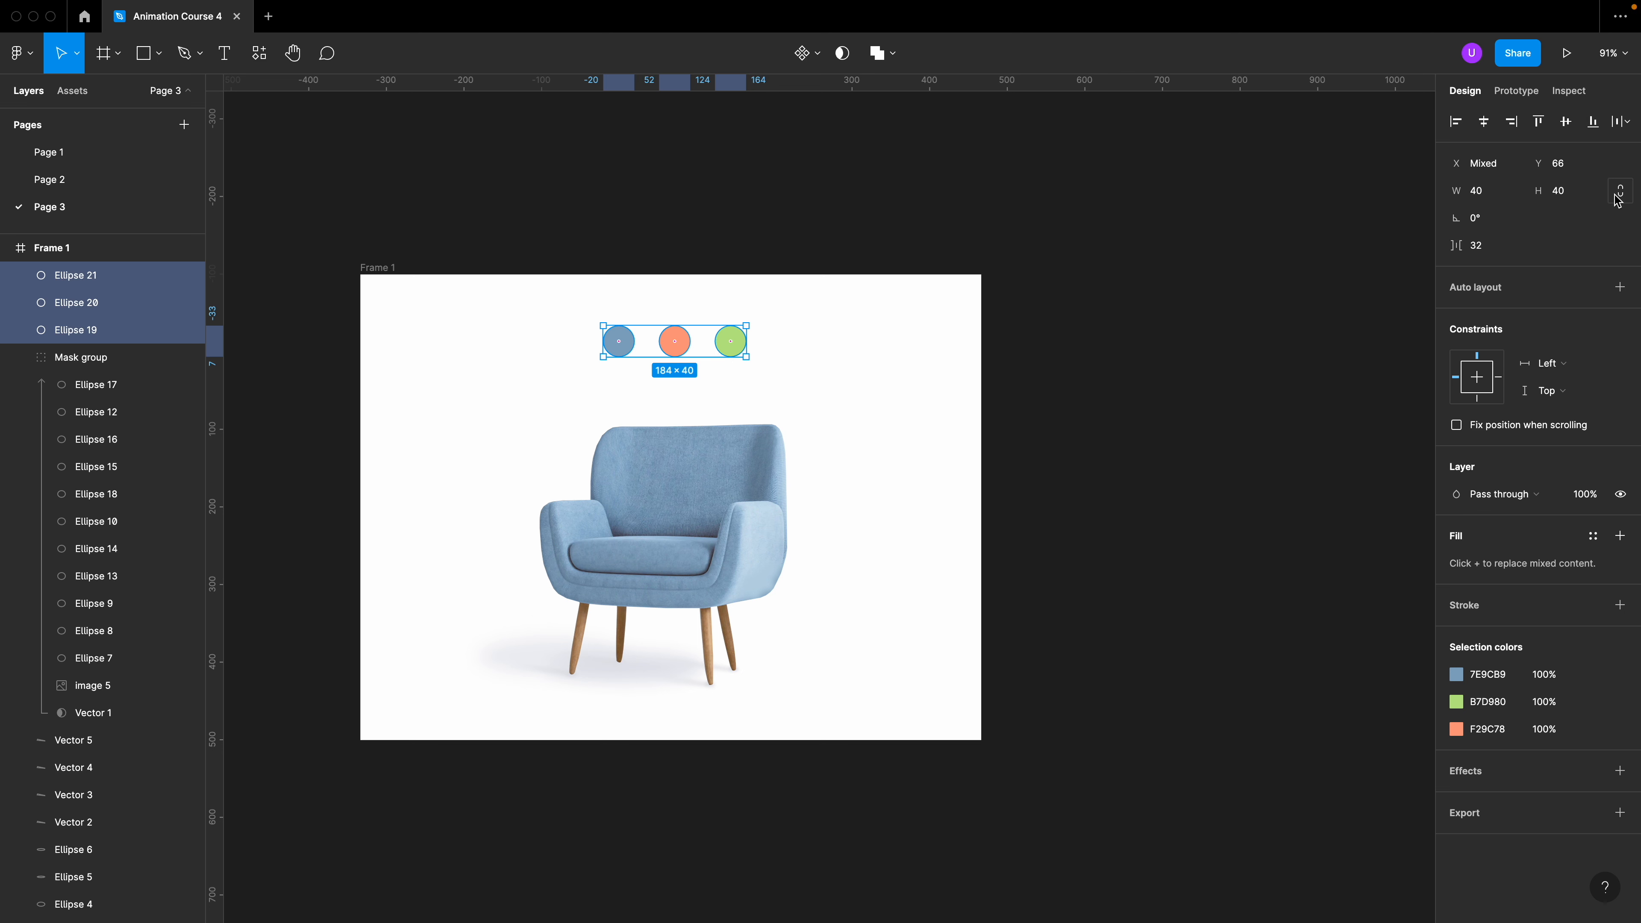
Resize the three colour circles to 60 × 60 and recentre the row above the chair at Y 54
click(1569, 194)
text(60)
key(Return)
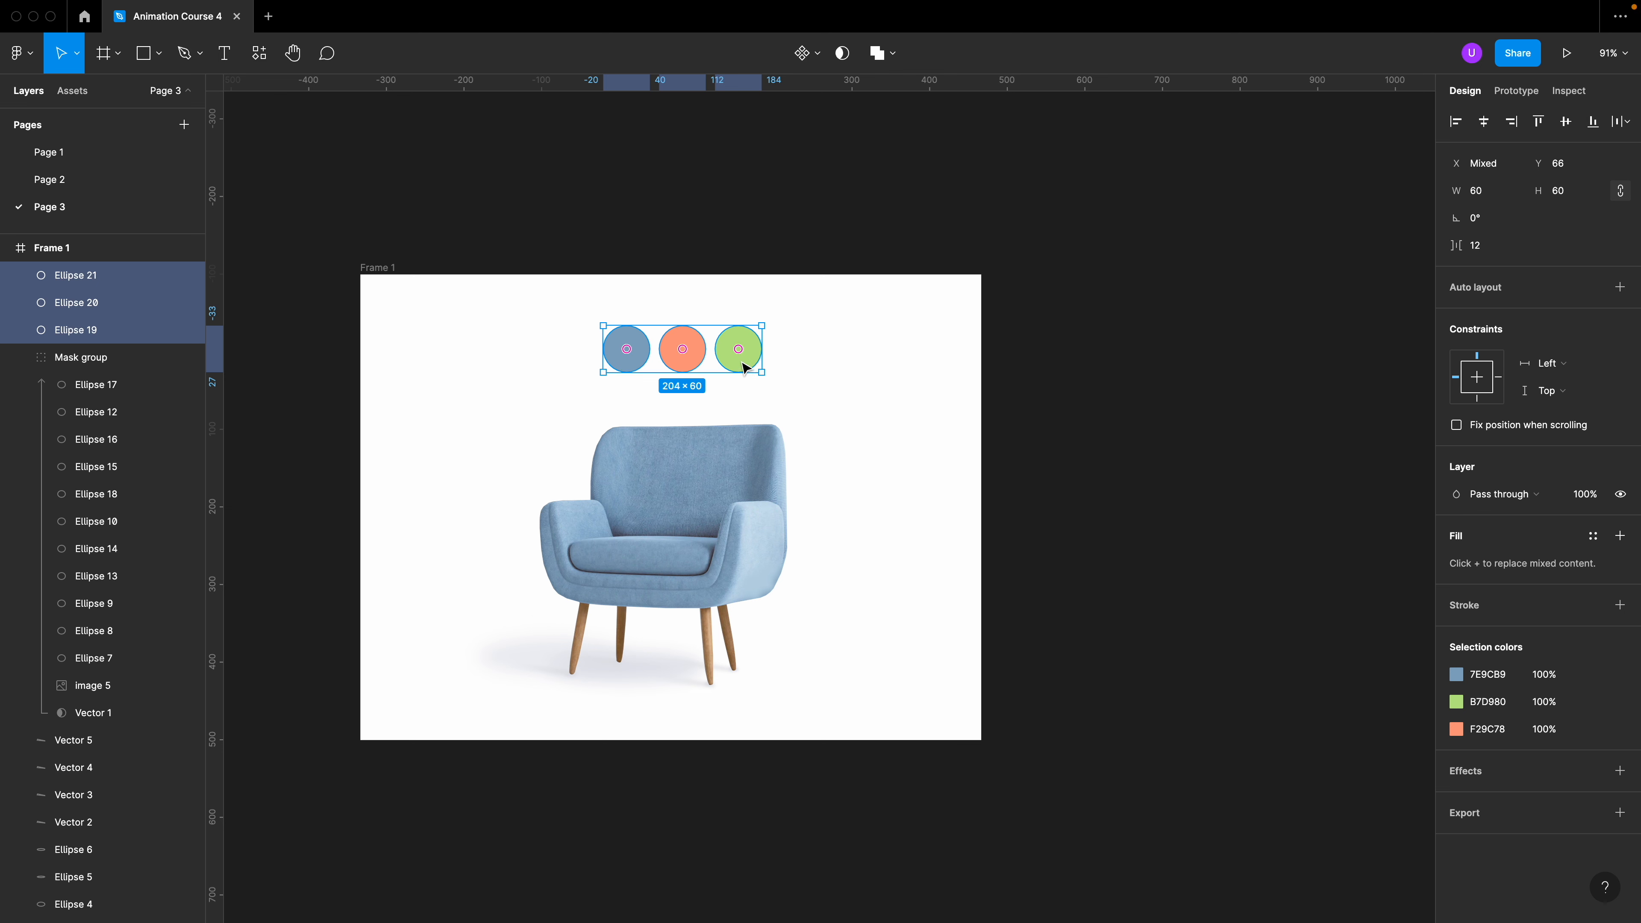
drag(745, 370, 737, 361)
click(788, 381)
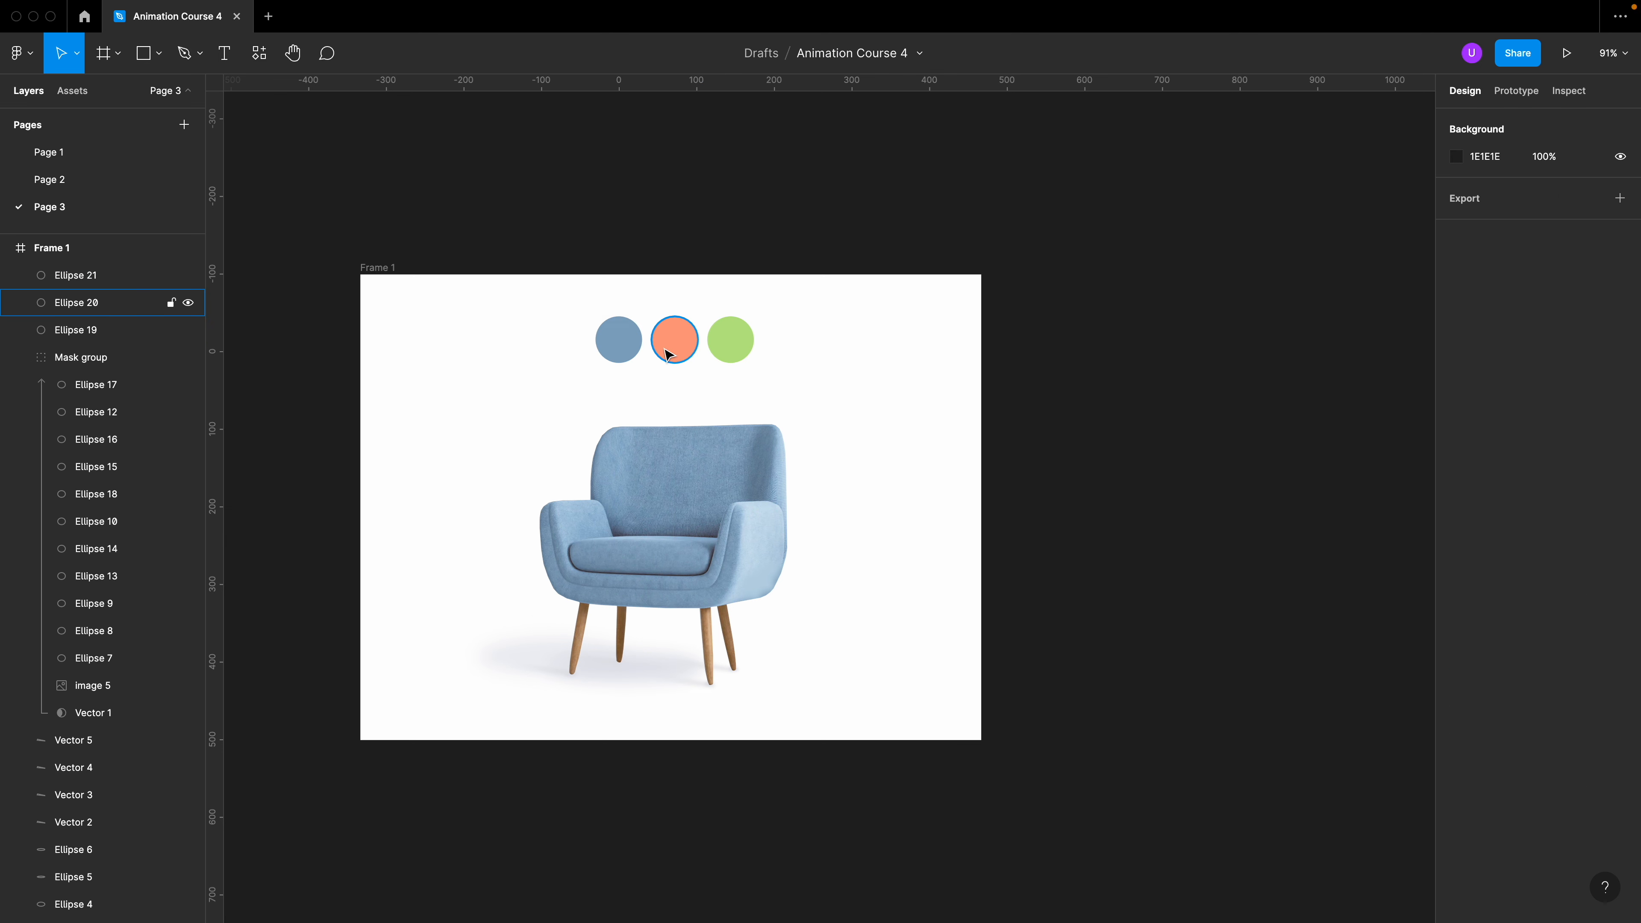
Copy the three colour circles and paste them into the chair's mask group, above its blurred ellipses
click(636, 356)
shift+click(671, 342)
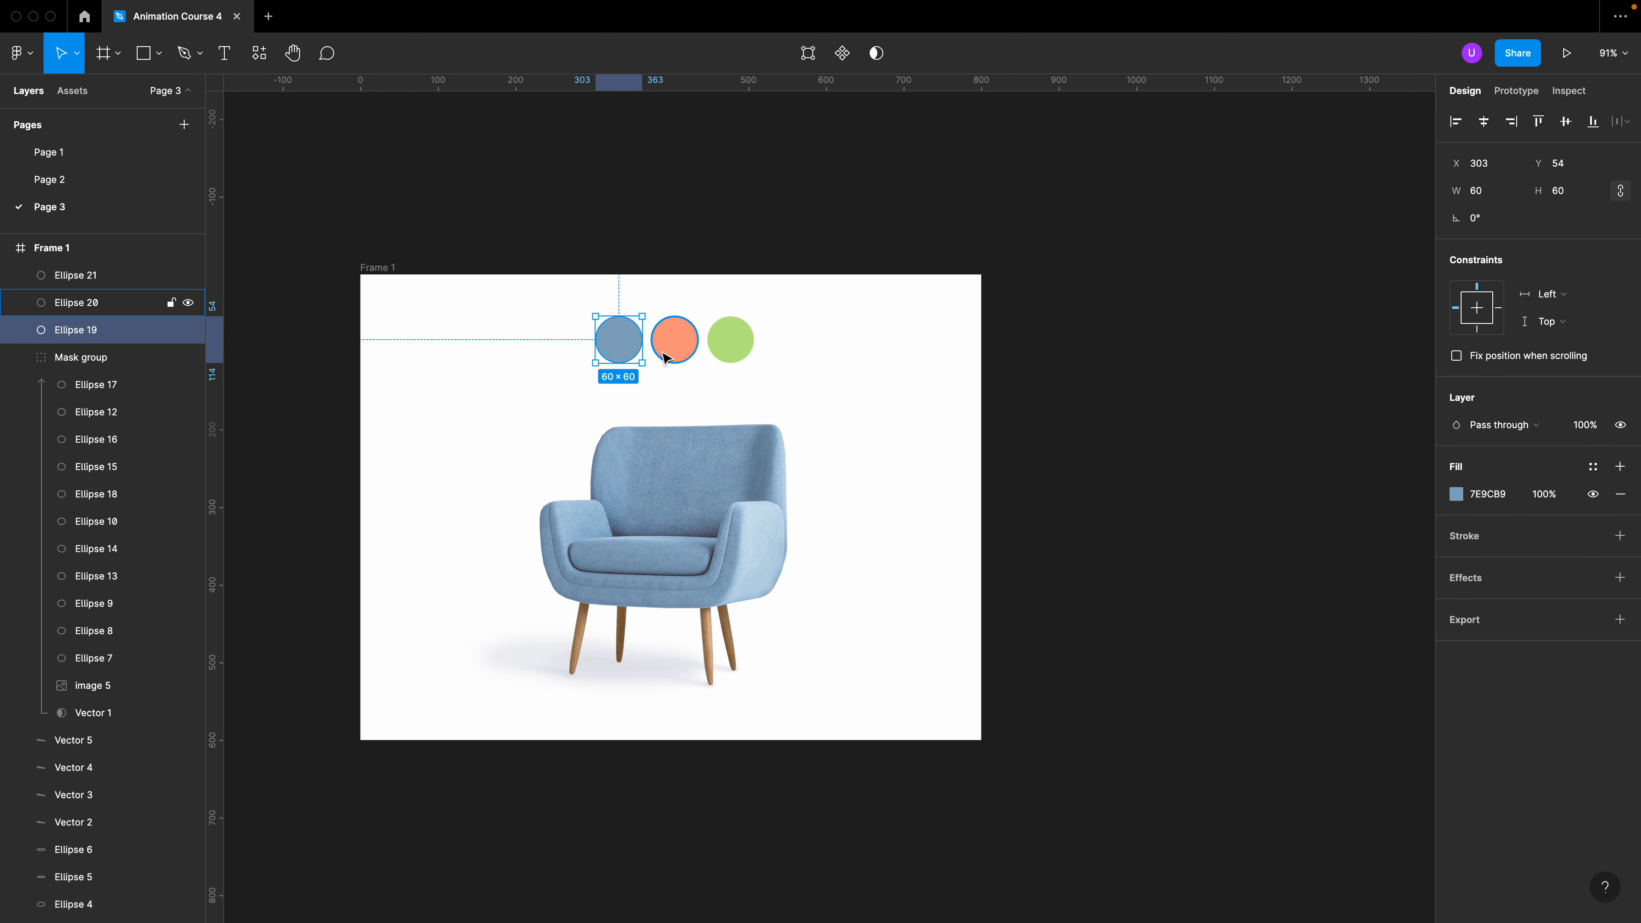
shift+click(729, 352)
click(685, 572)
key(super+z)
click(716, 633)
super+click(637, 458)
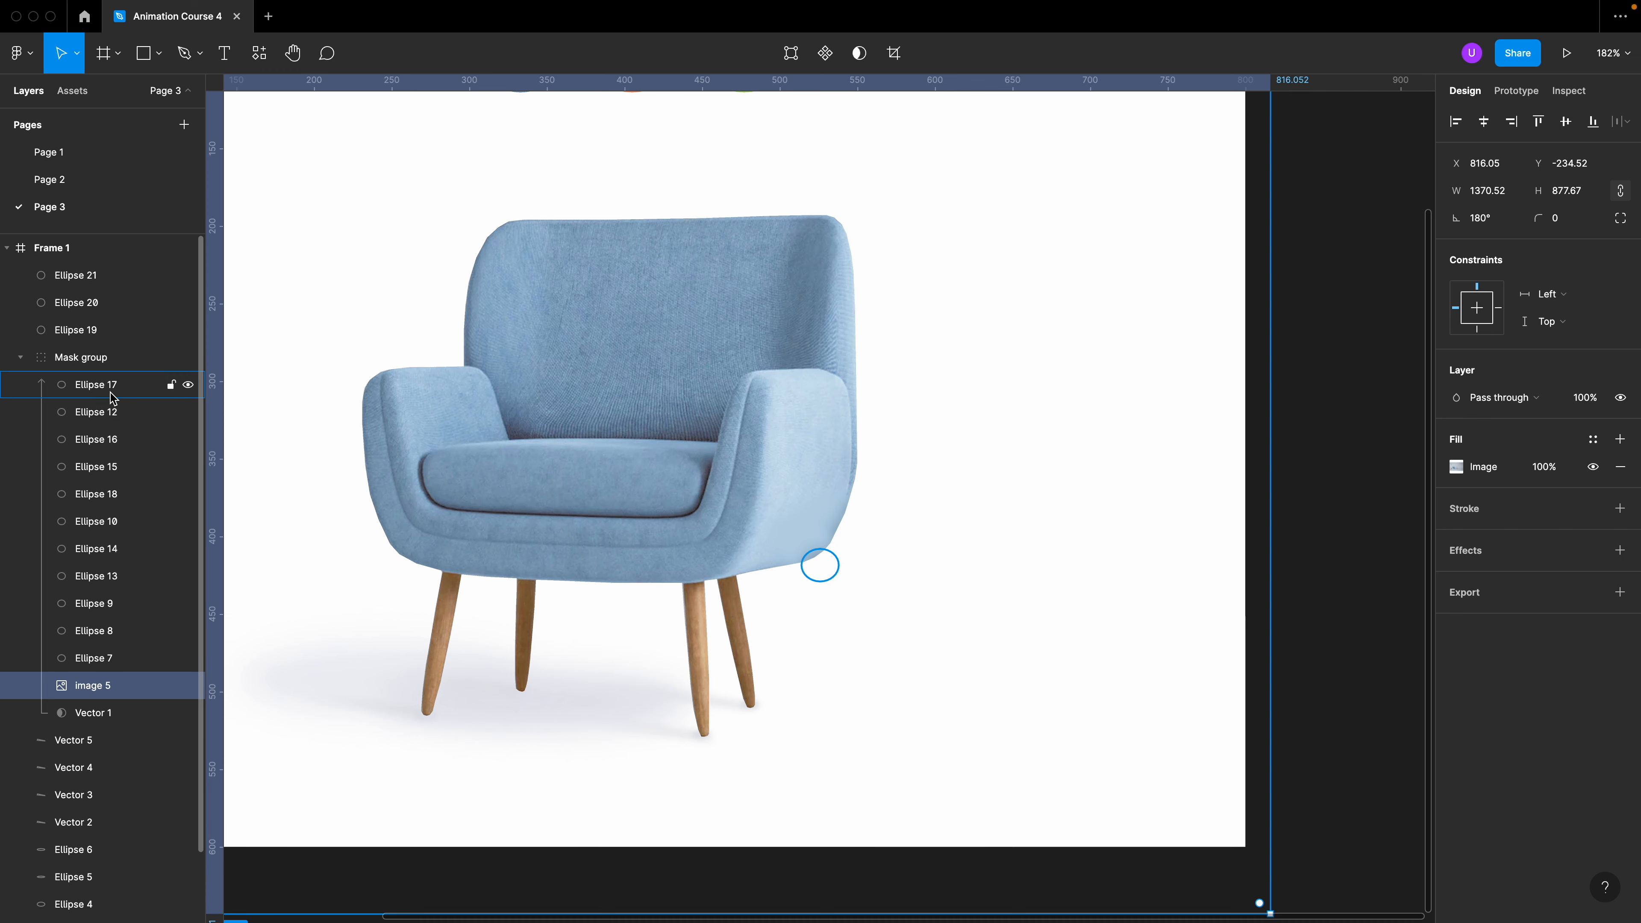
click(772, 535)
key(super+v)
Shift the three pasted circles across the chair back so the row starts at X 294, Y 267
key(shift+Left)
key(shift+Left)
key(shift+Left)
key(shift+Left)
key(shift+Left)
key(shift+Left)
key(shift+Left)
key(shift+Left)
key(shift+Left)
key(shift+Left)
key(shift+Left)
key(shift+Left)
key(shift+Left)
key(shift+Left)
key(shift+Left)
key(shift+Left)
key(shift+Left)
key(shift+Left)
key(shift+Left)
key(shift+Left)
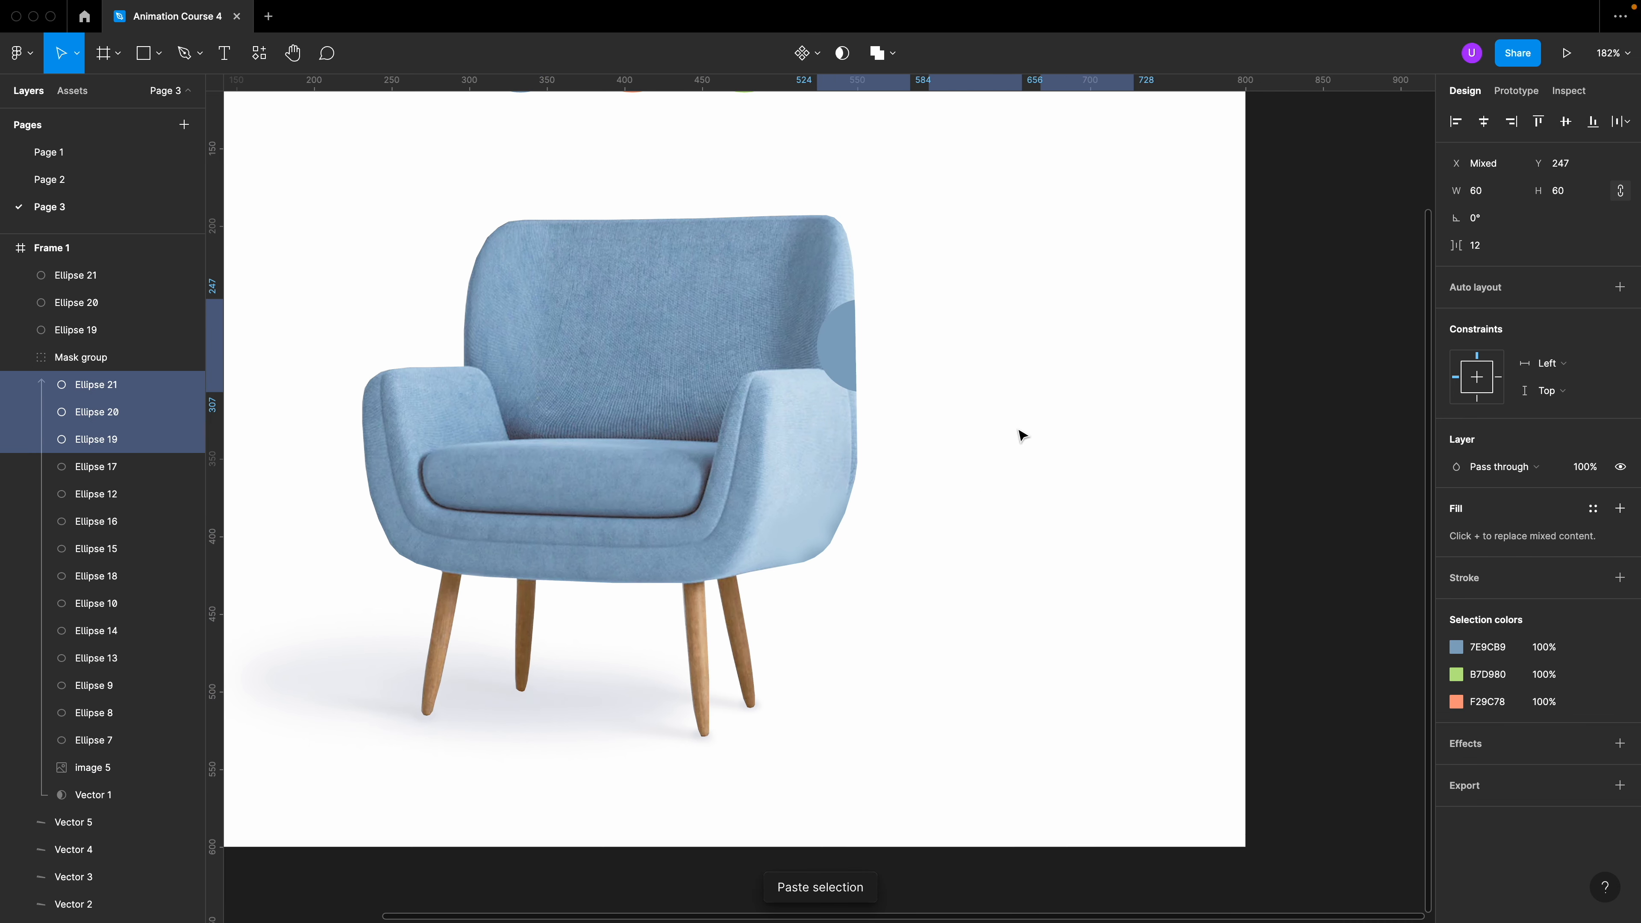
key(shift+Left)
key(shift+Left)
key(shift+Down)
key(shift+Down)
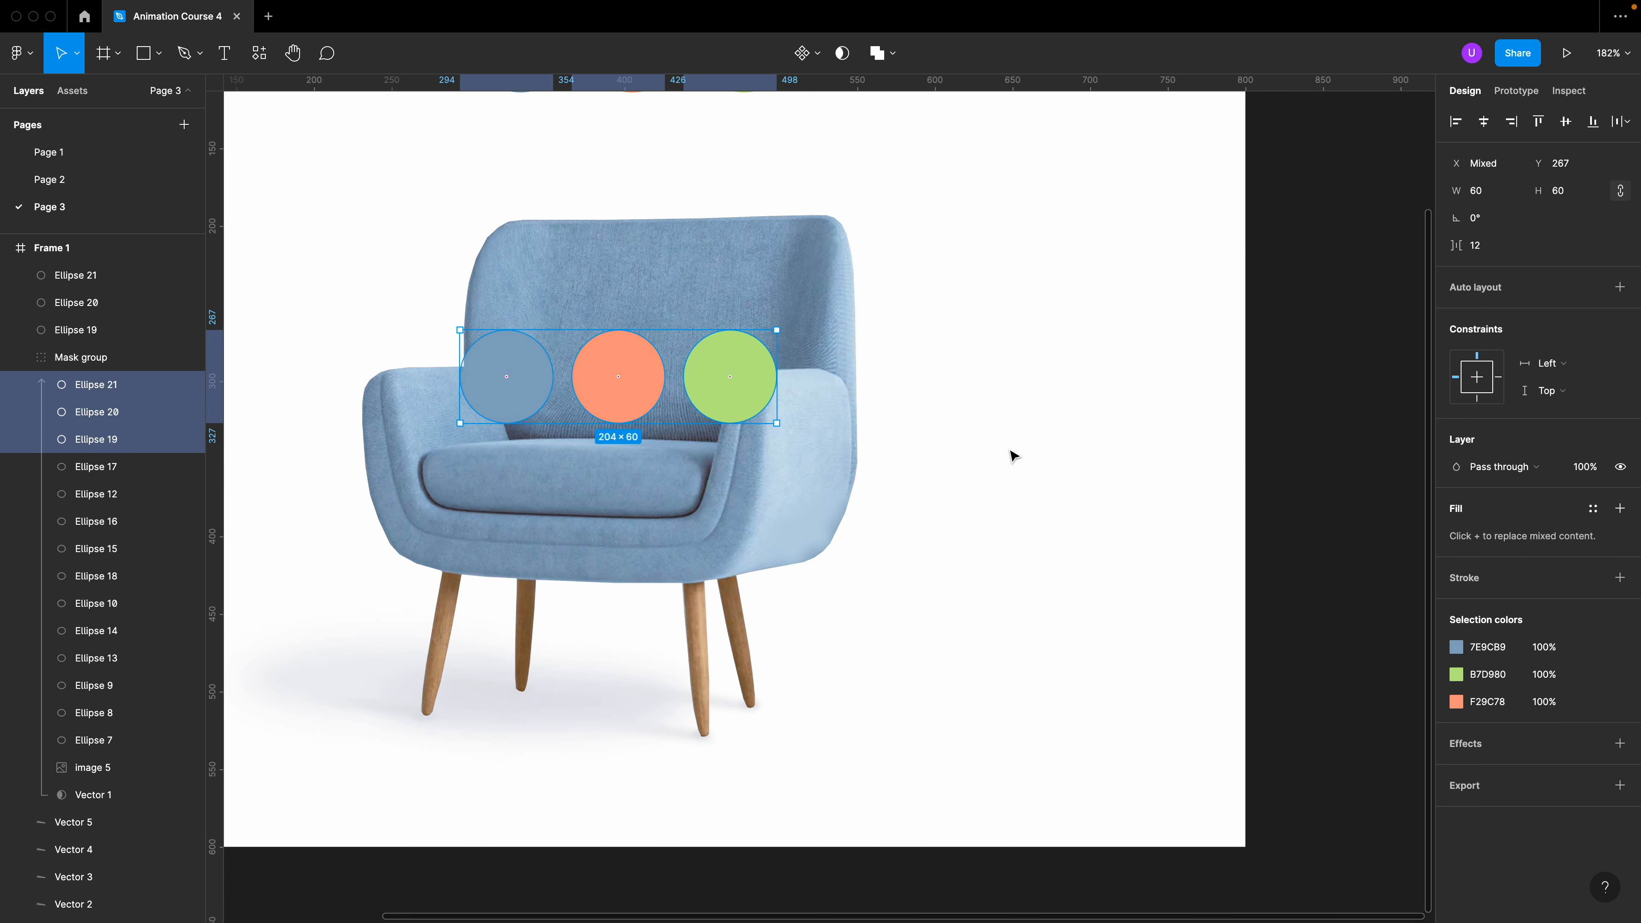
click(1021, 433)
Rename the three circles in the mask group as Blue, Orange and Green according to their colours
super+click(505, 388)
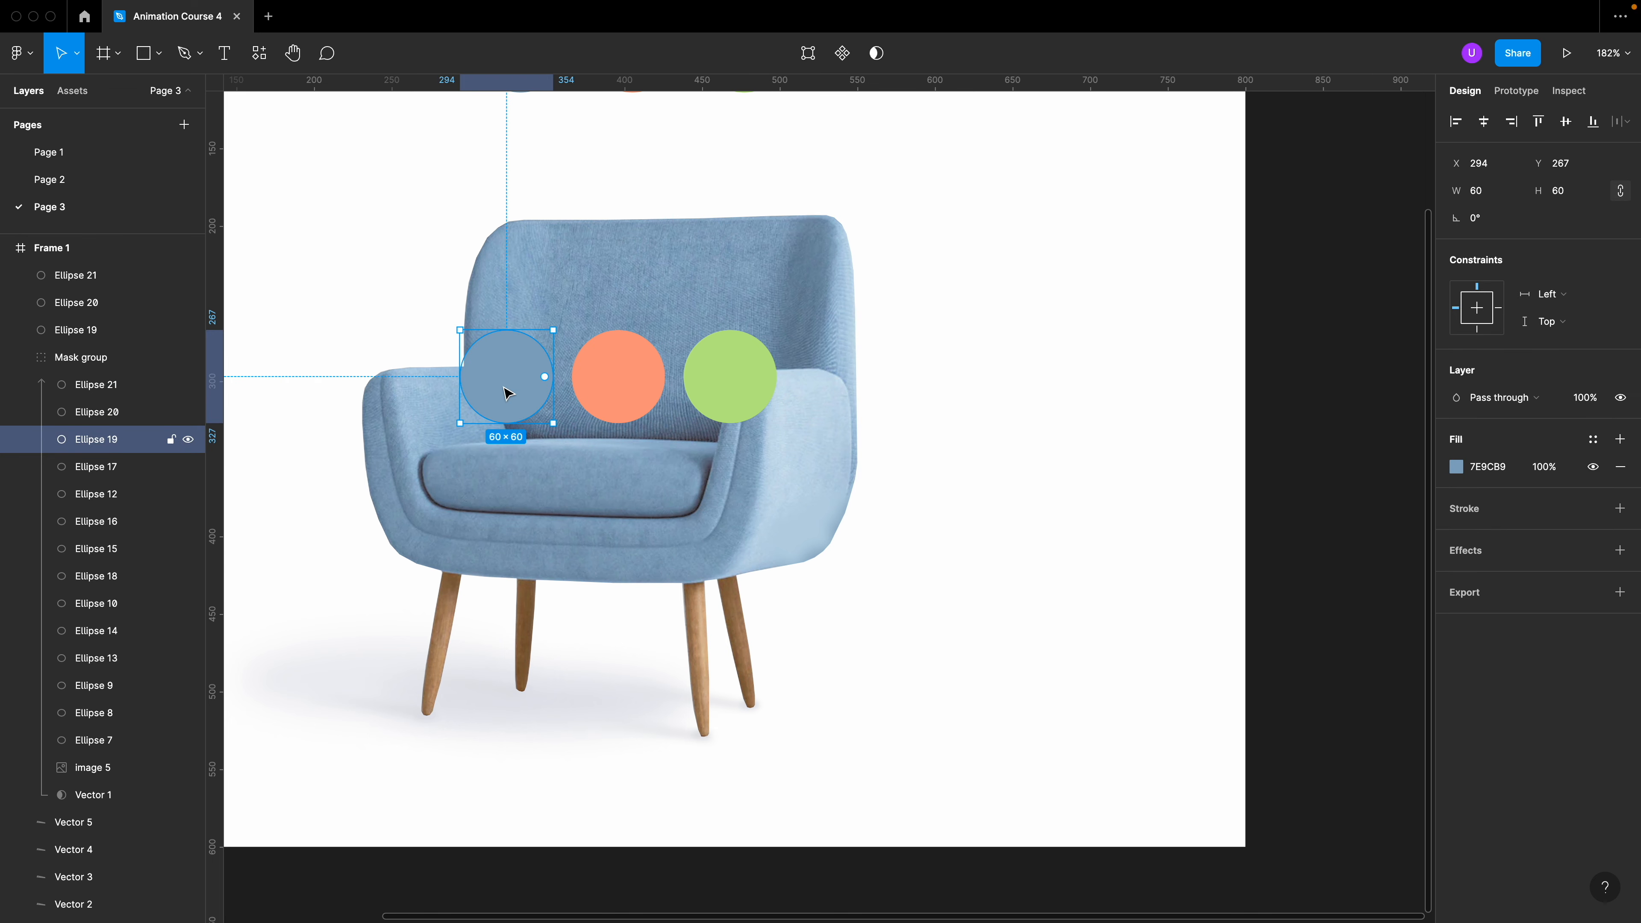
key(super+r)
text(Blue)
key(Return)
key(shift+Tab)
key(super+r)
text(O)
key(Return)
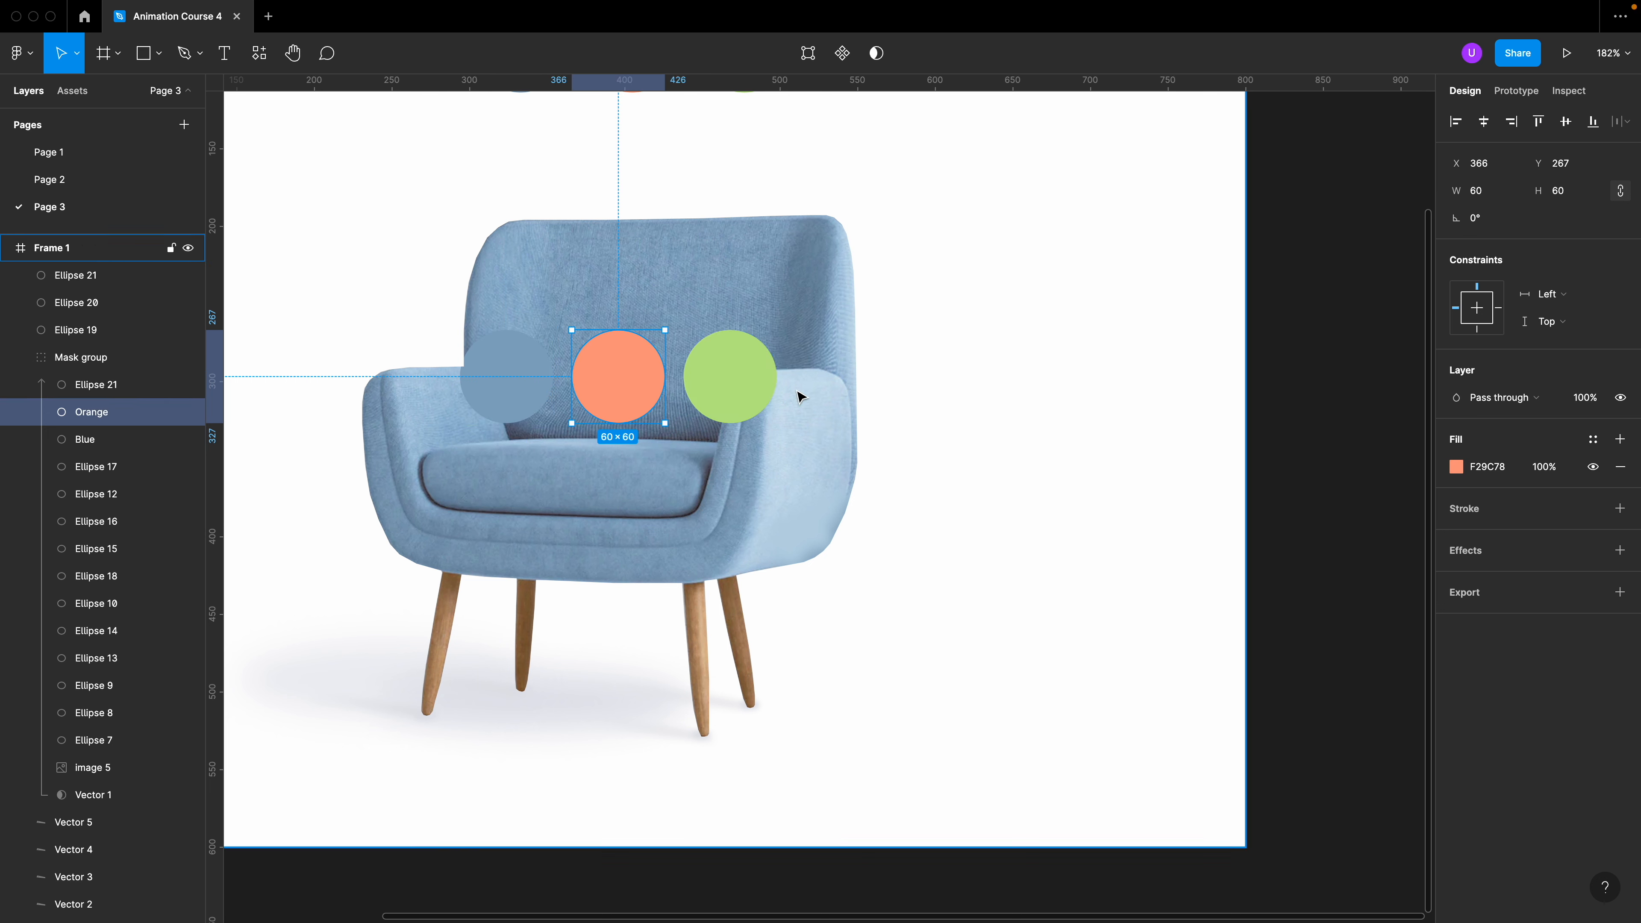
key(shift+Tab)
key(super+r)
text(G)
key(Return)
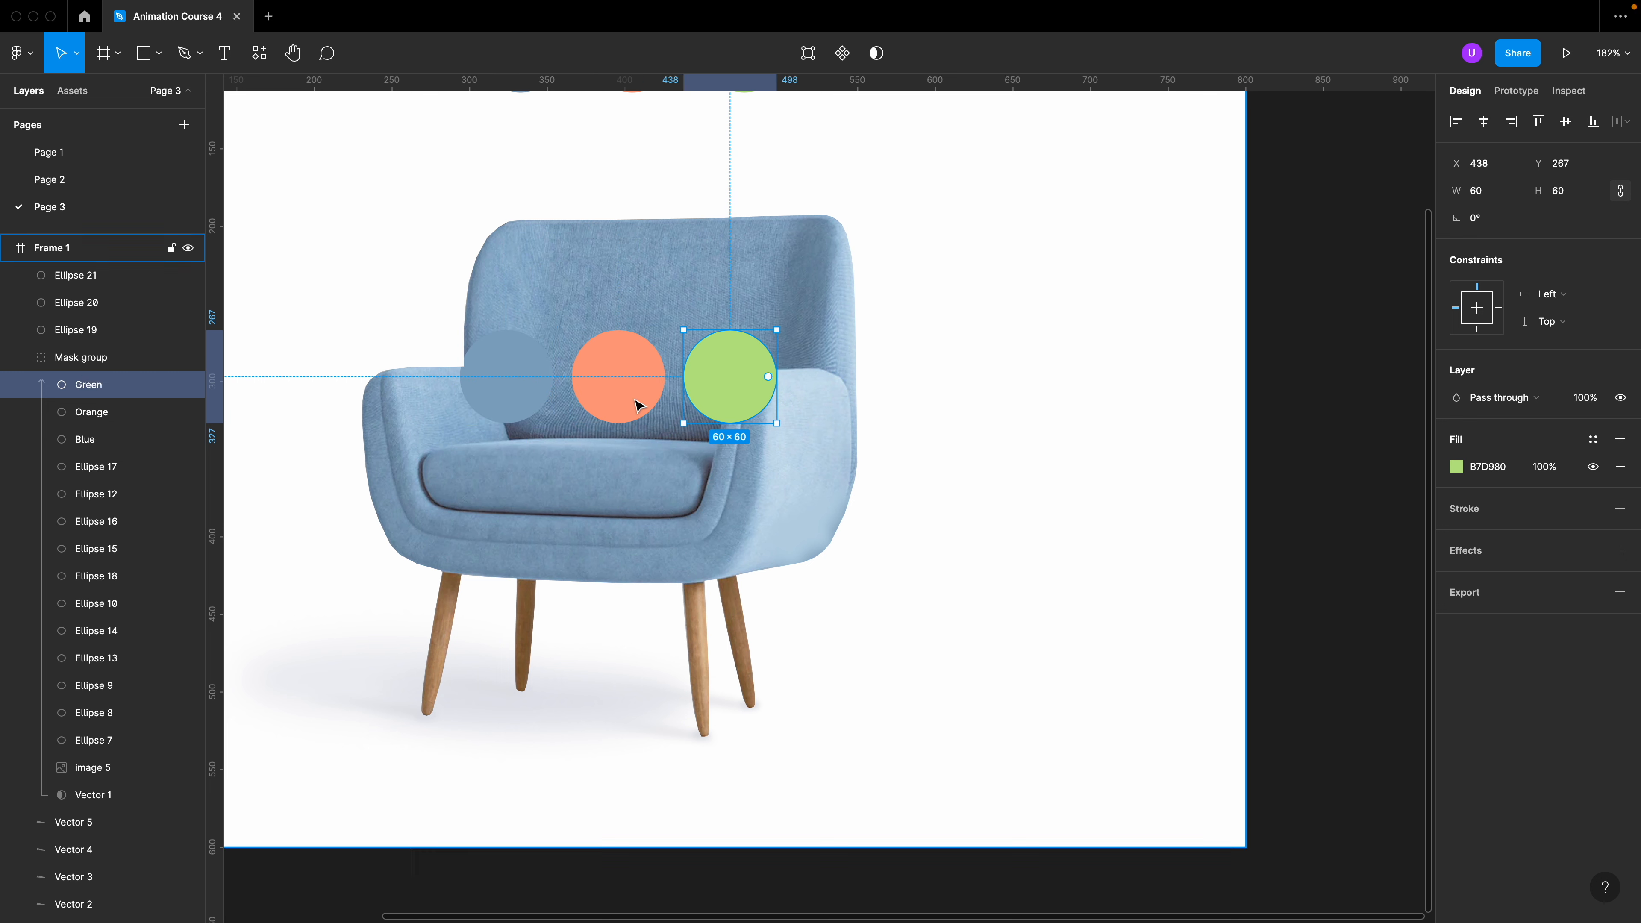
Set the layer blend mode of the Blue, Orange and Green circles in the mask group to Color
click(516, 378)
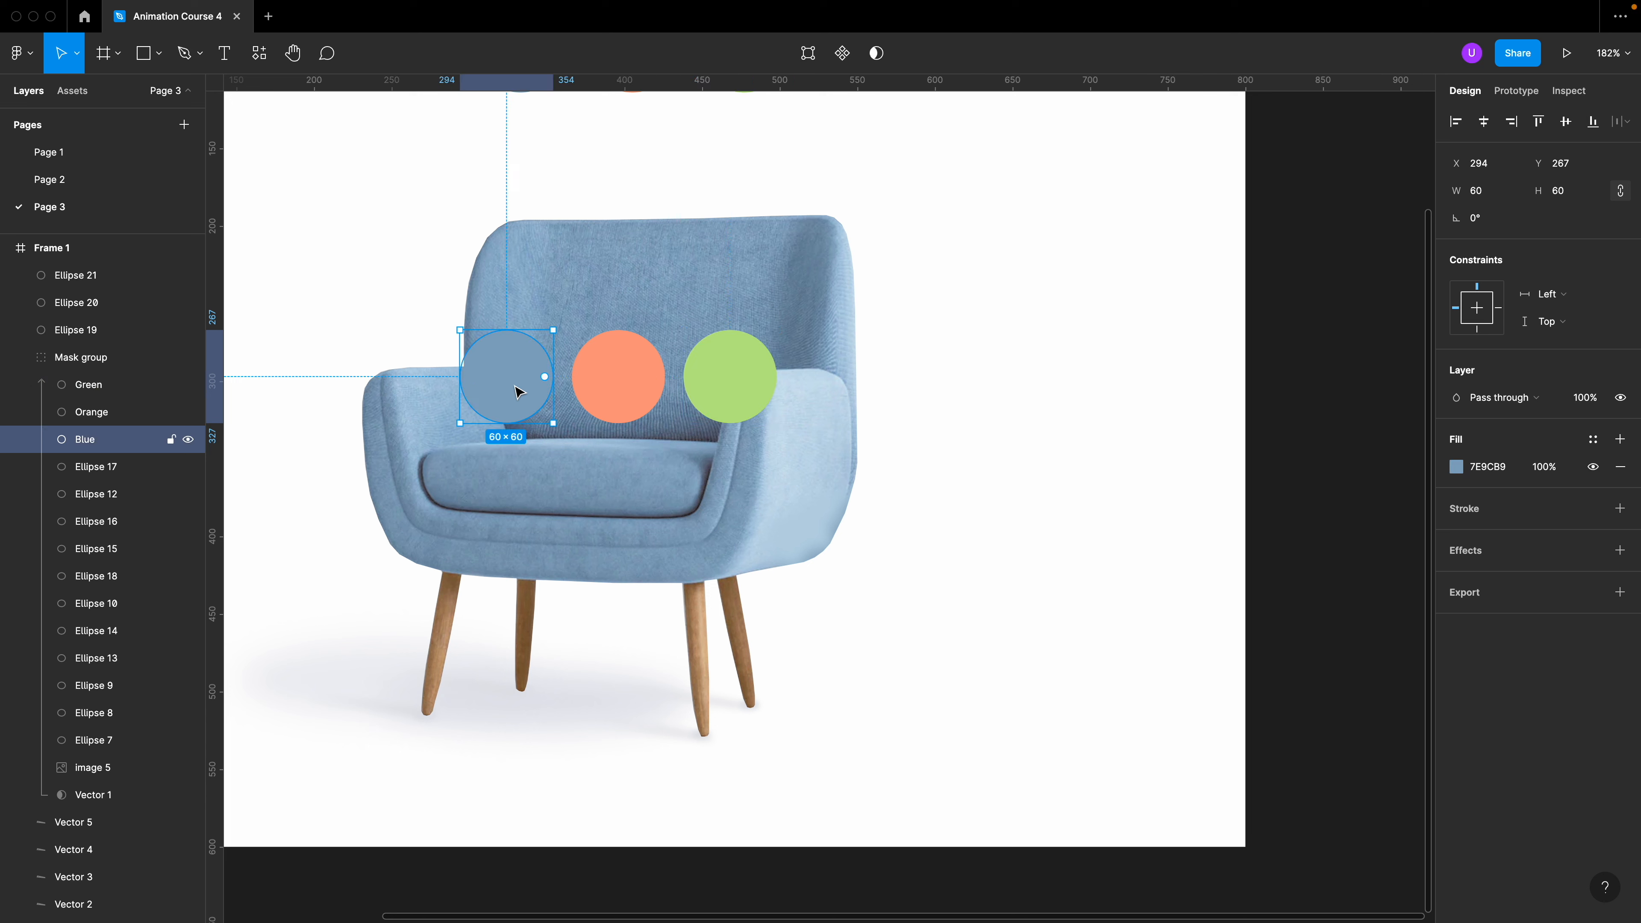
click(1528, 406)
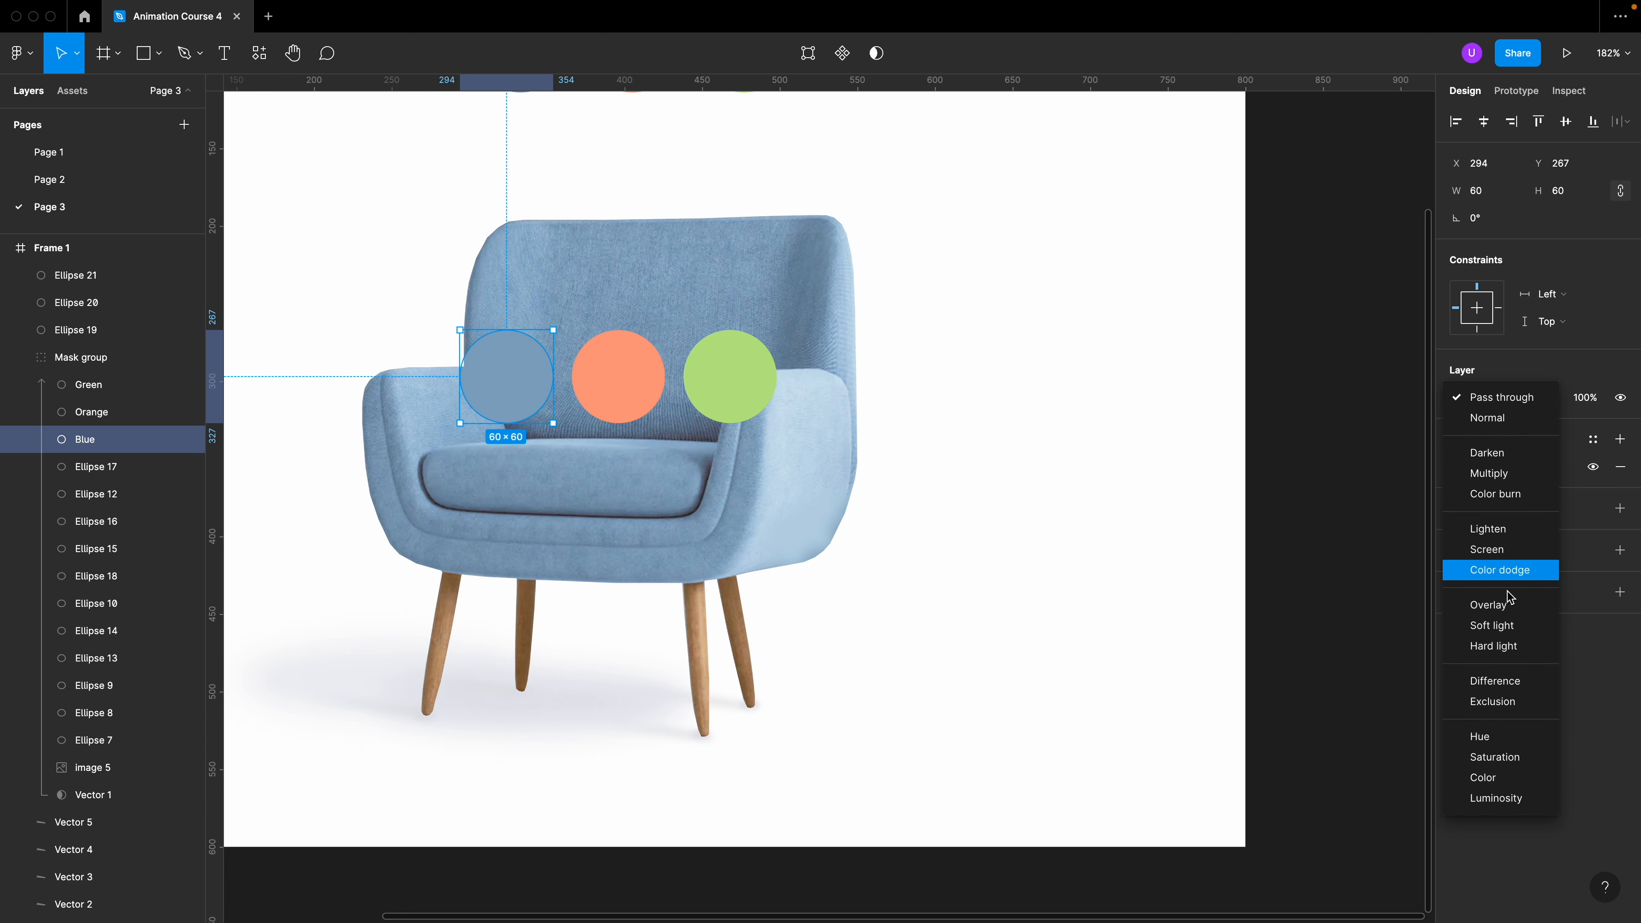
click(1511, 781)
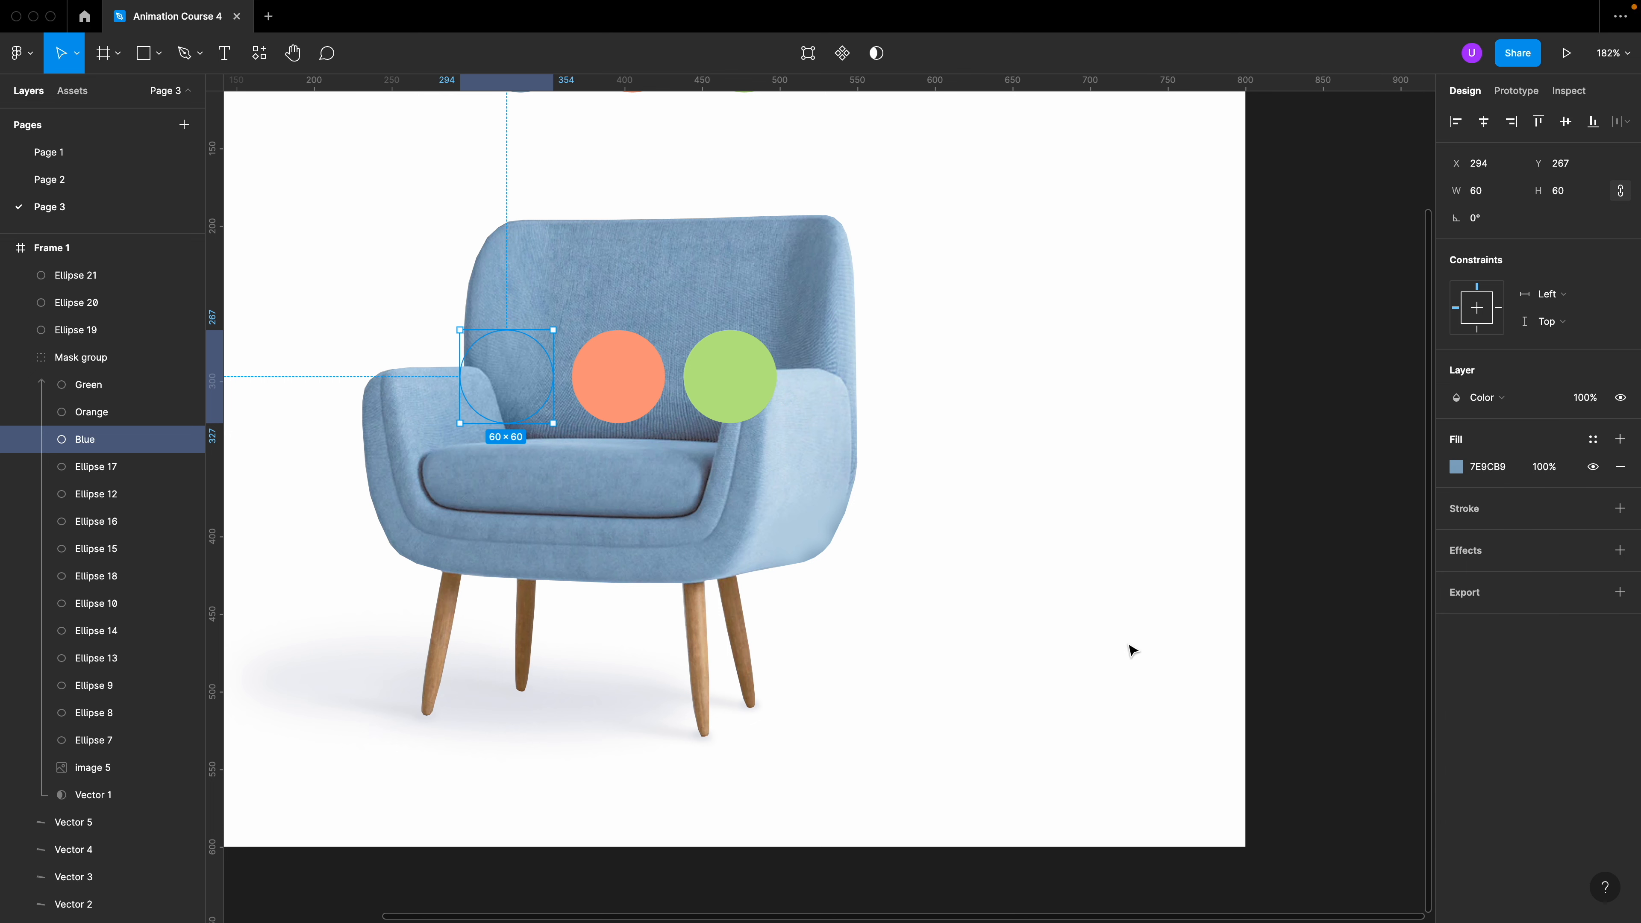
click(637, 402)
click(1506, 412)
click(1488, 607)
click(730, 376)
click(1499, 397)
click(1488, 604)
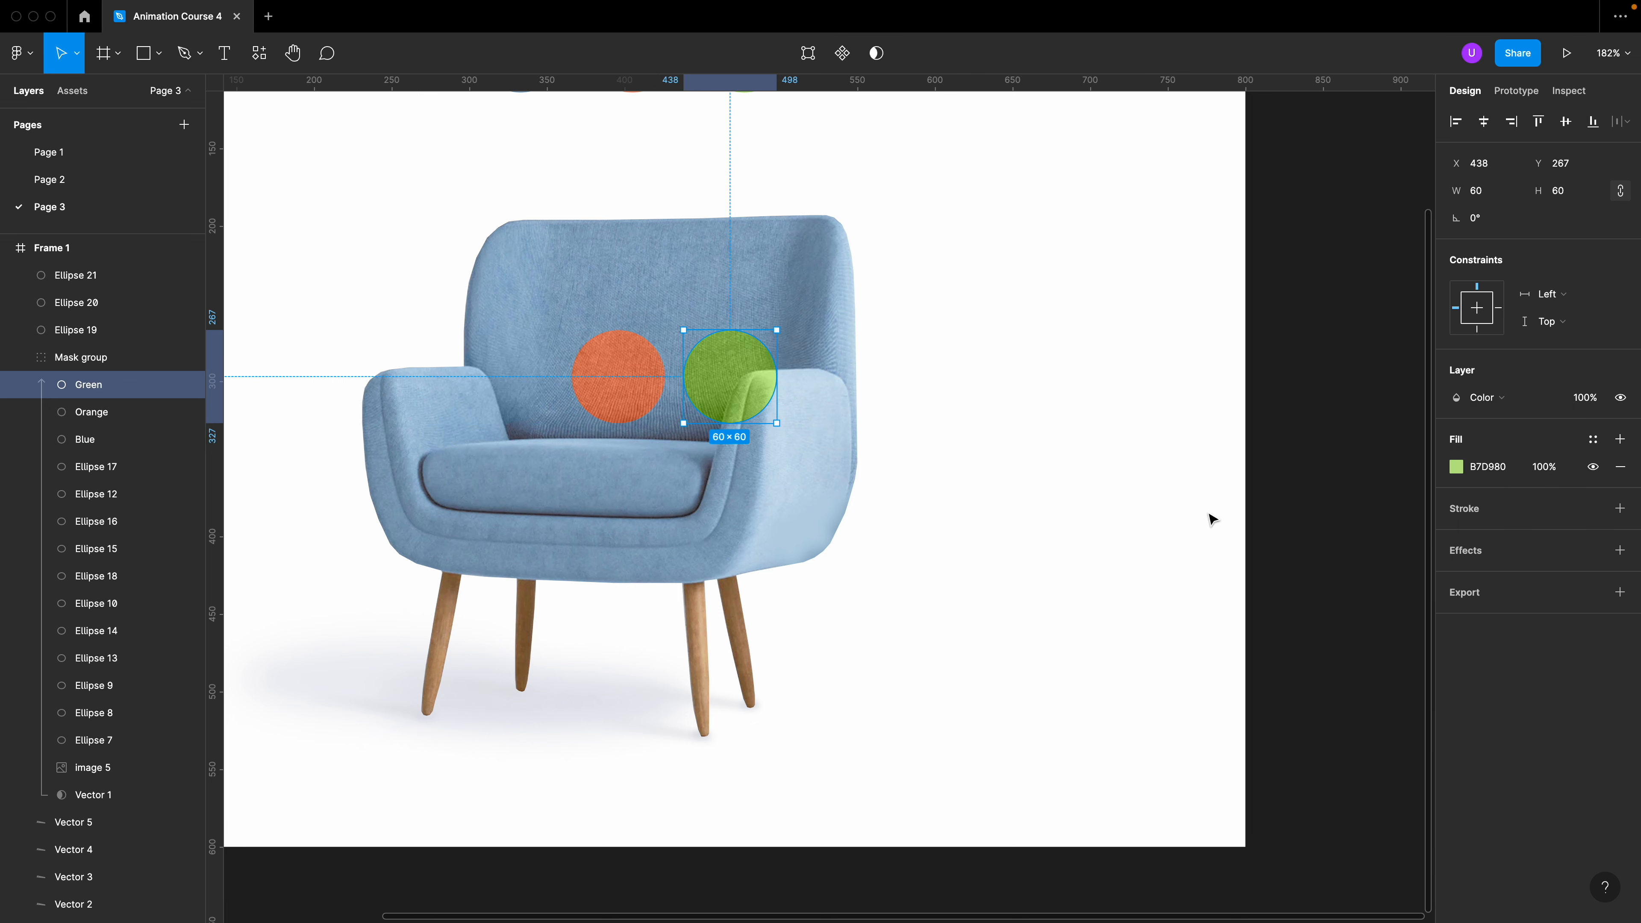
click(1209, 535)
Try enlarging the Orange circle to 480 × 480 to tint the whole chair, and undo the change
click(535, 386)
drag(527, 396, 513, 360)
click(626, 385)
drag(625, 383, 829, 619)
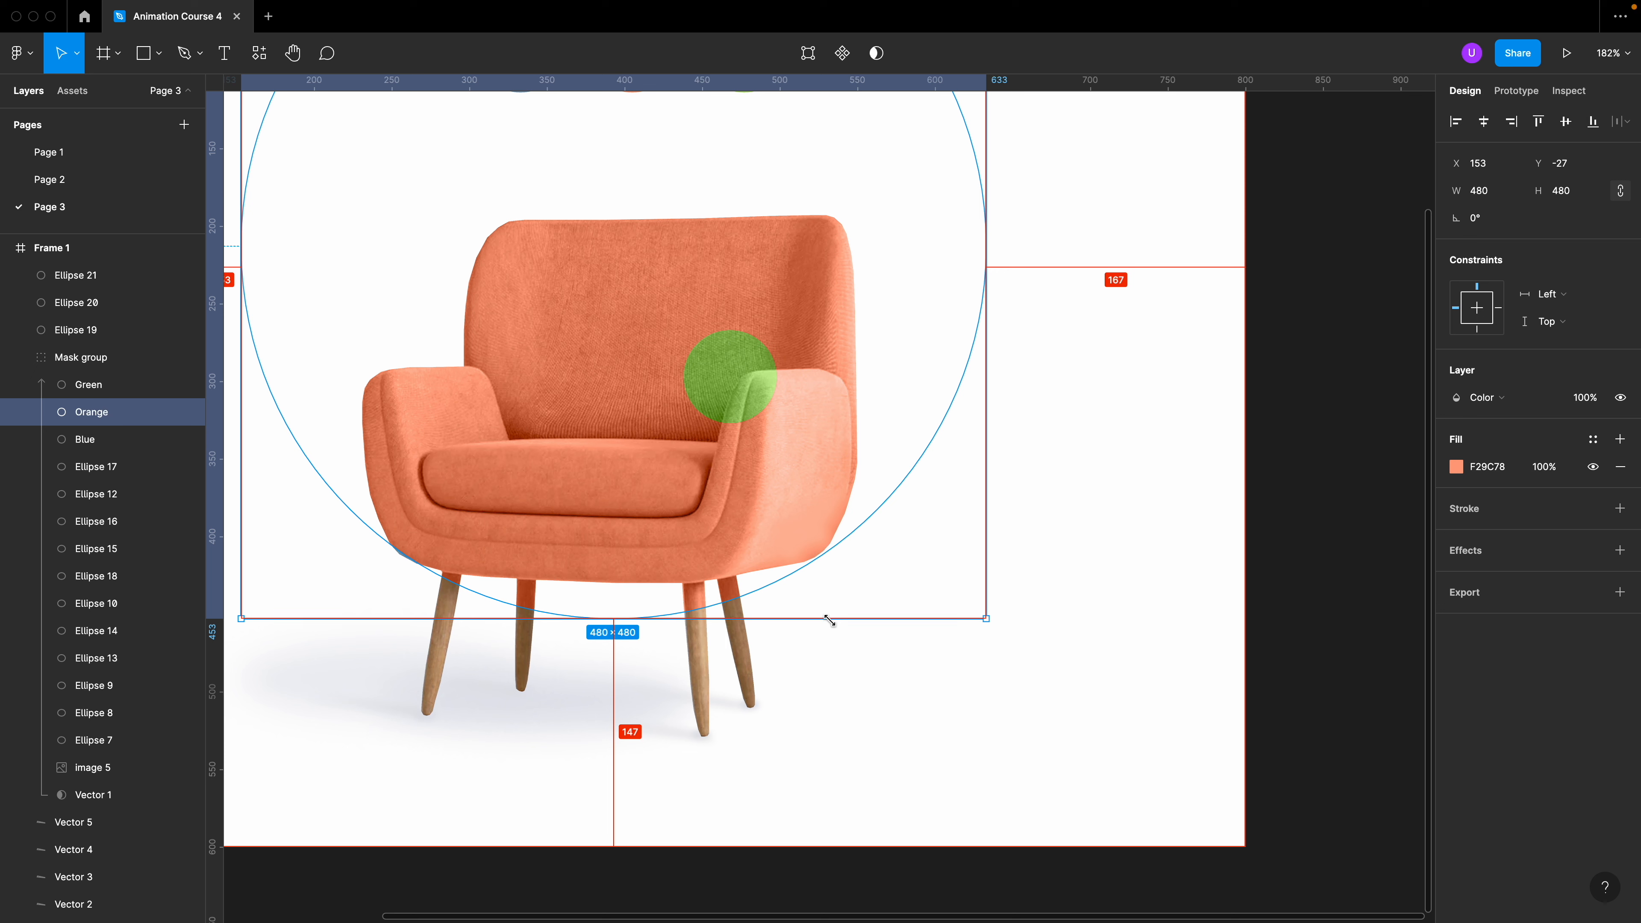
key(super+z)
key(super+z)
Stack the Green and Blue circles over the Orange one in the middle of the chair back, at about X 366, Y 264
drag(623, 376, 624, 376)
drag(758, 387, 623, 374)
scroll(623, 374, up, 5)
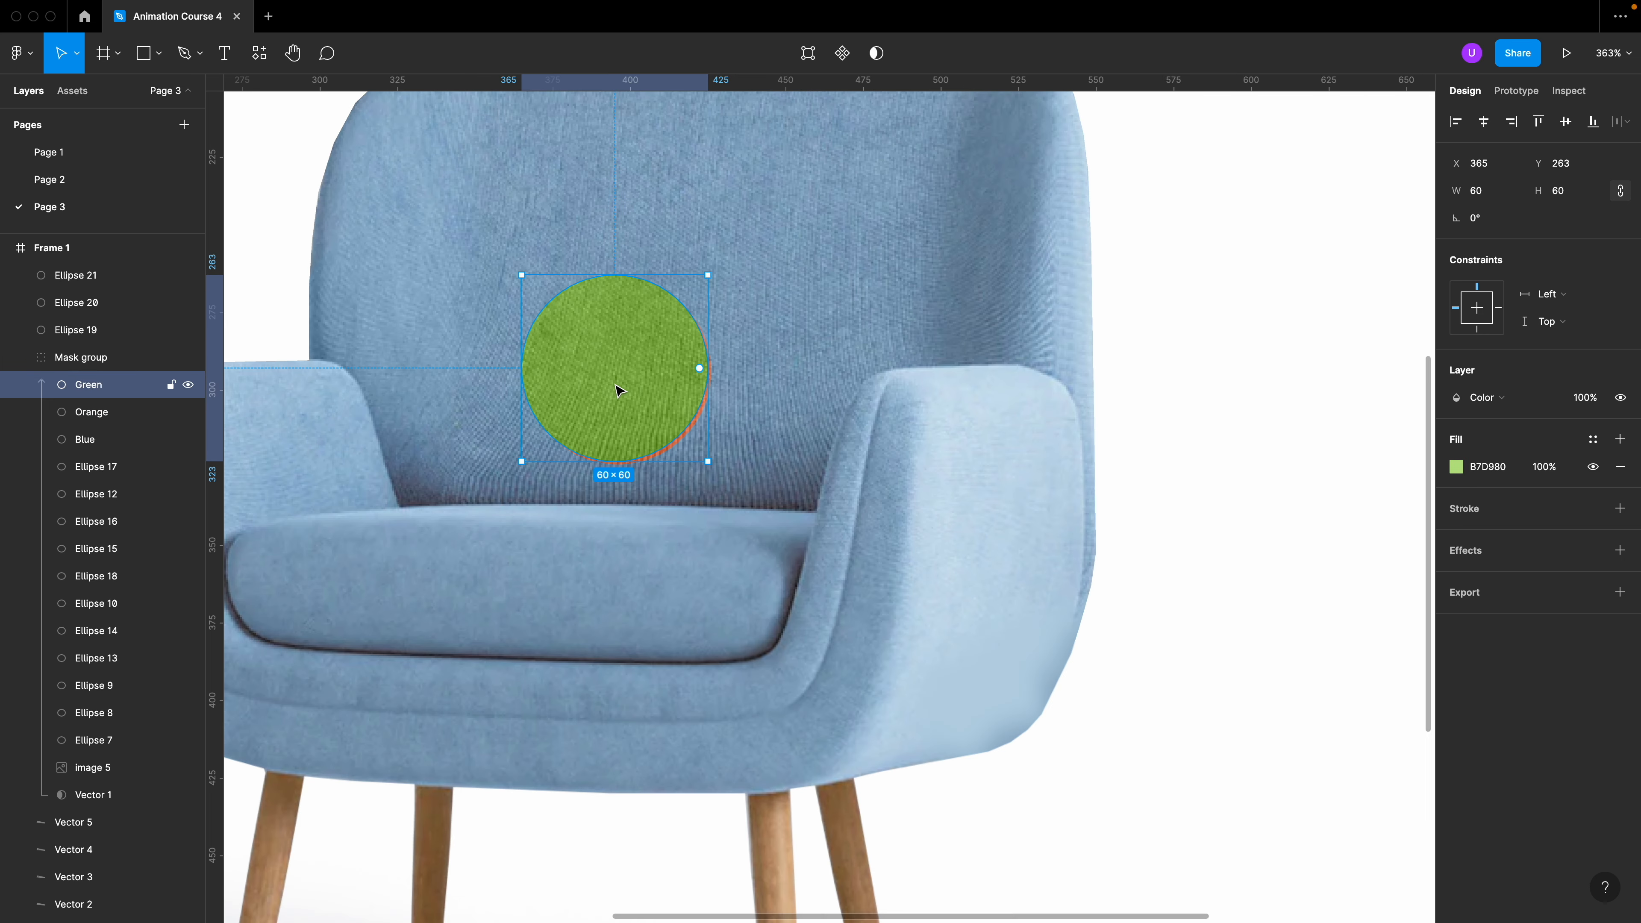
drag(395, 356, 639, 409)
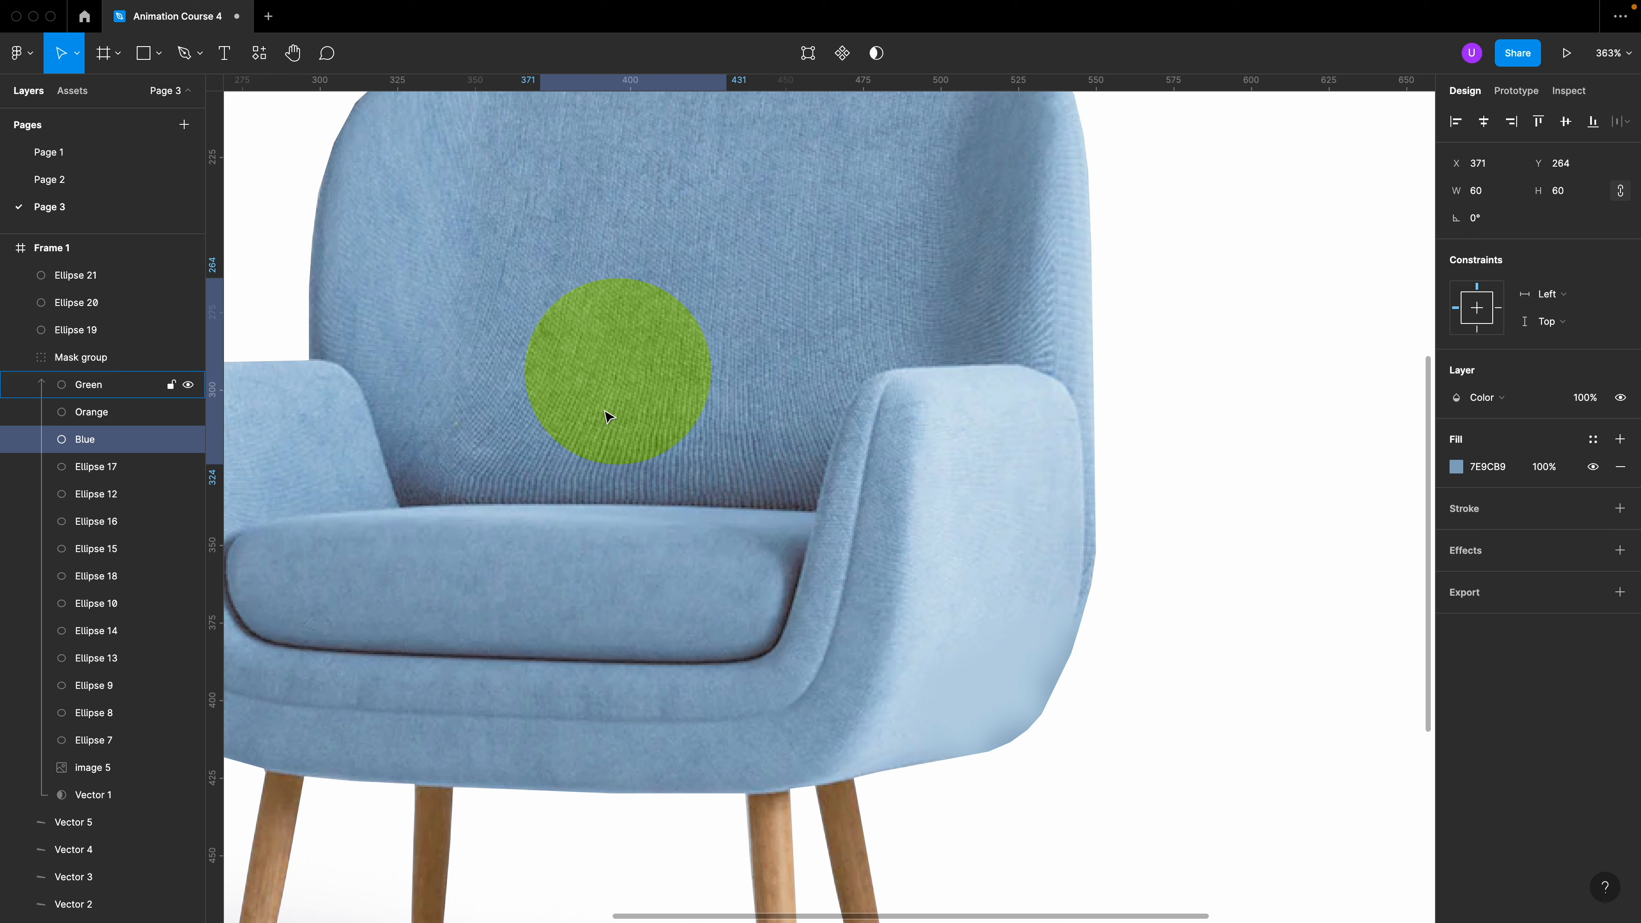
key(shift+Left)
drag(564, 430, 579, 431)
key(super+minus)
click(917, 529)
key(super+minus)
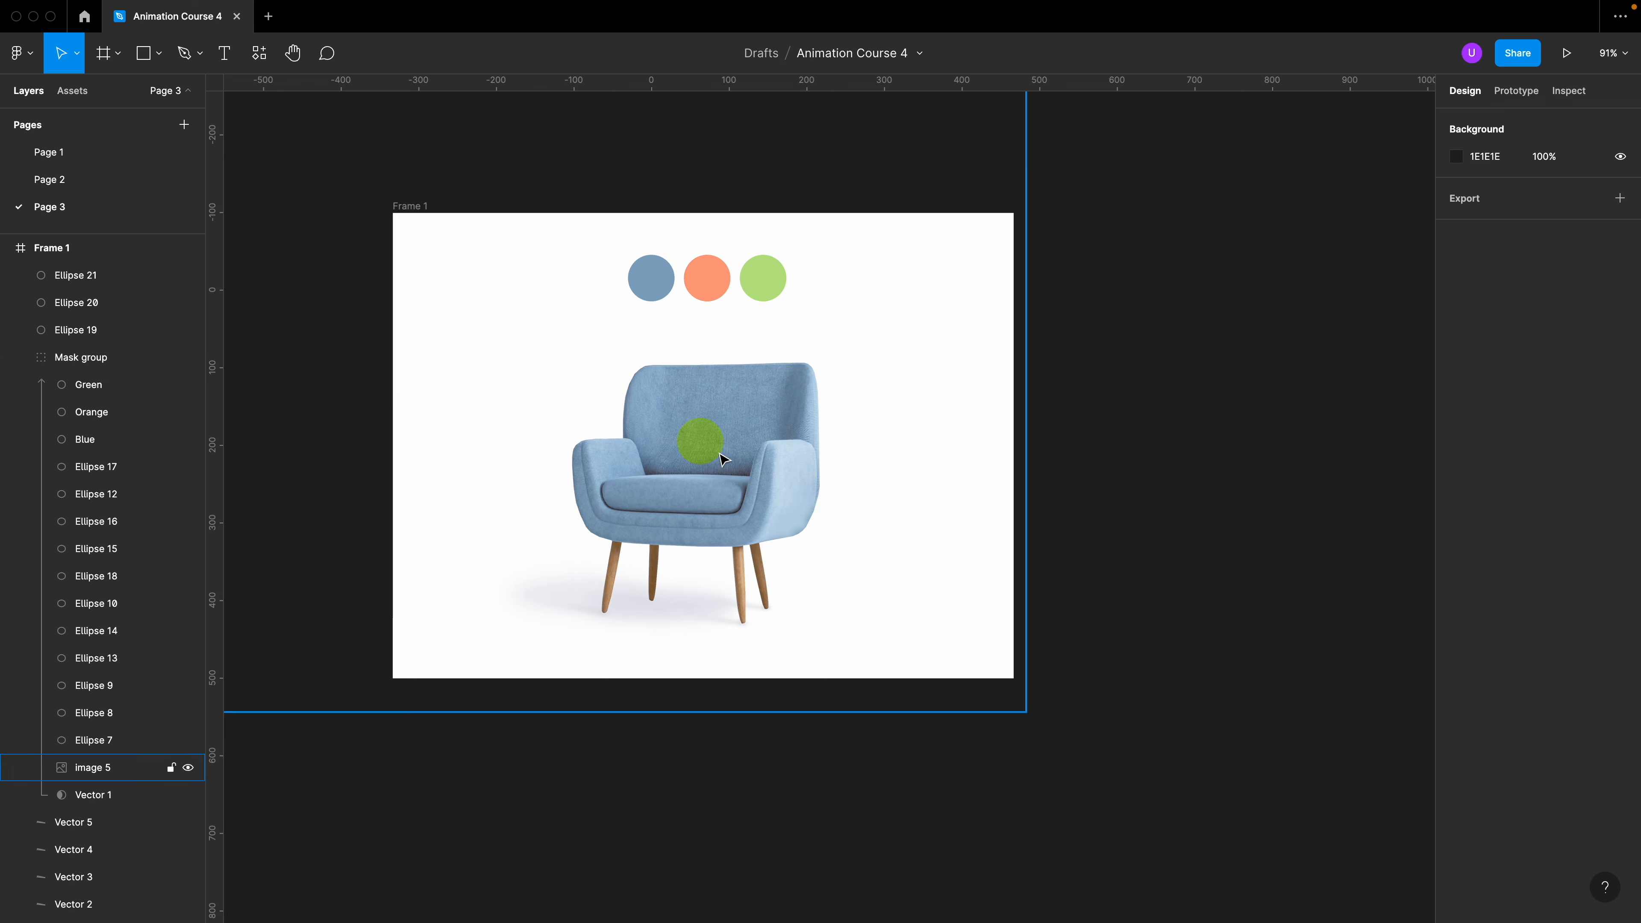
Try enlarging the Green circle from its centre to 372 × 372 to tint the chair, and undo the resize
click(724, 460)
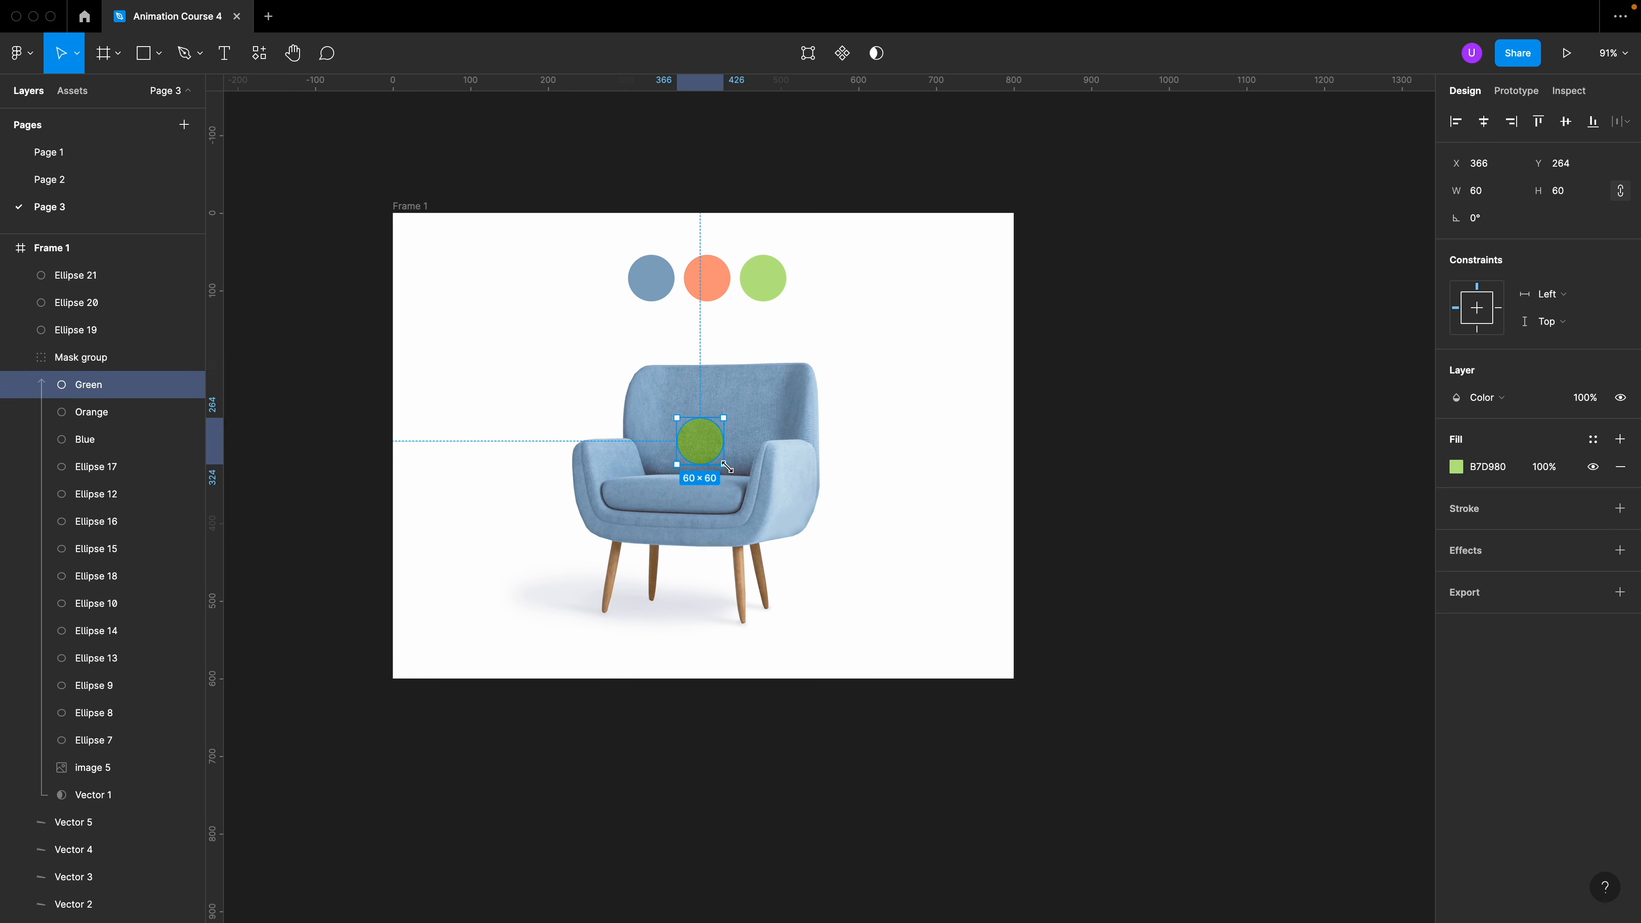
key(alt)
drag(727, 466, 832, 588)
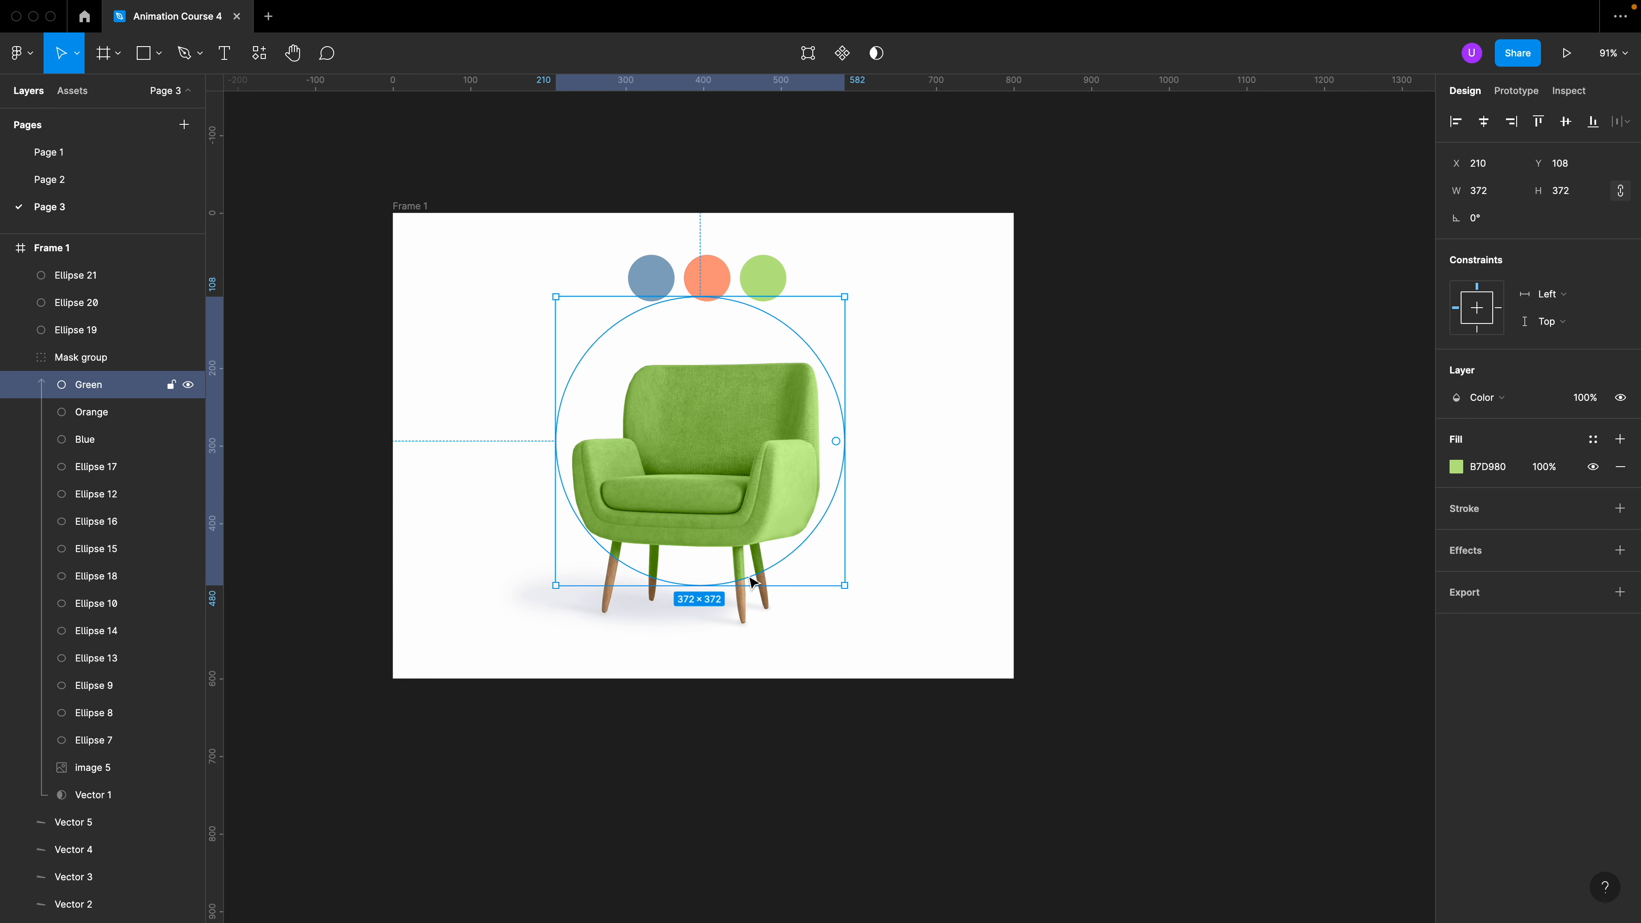
key(ctrl+z)
click(905, 542)
Rename the chair's mask group as CHAIR MAIN and collapse it
click(171, 359)
double_click(89, 362)
text(CHAR)
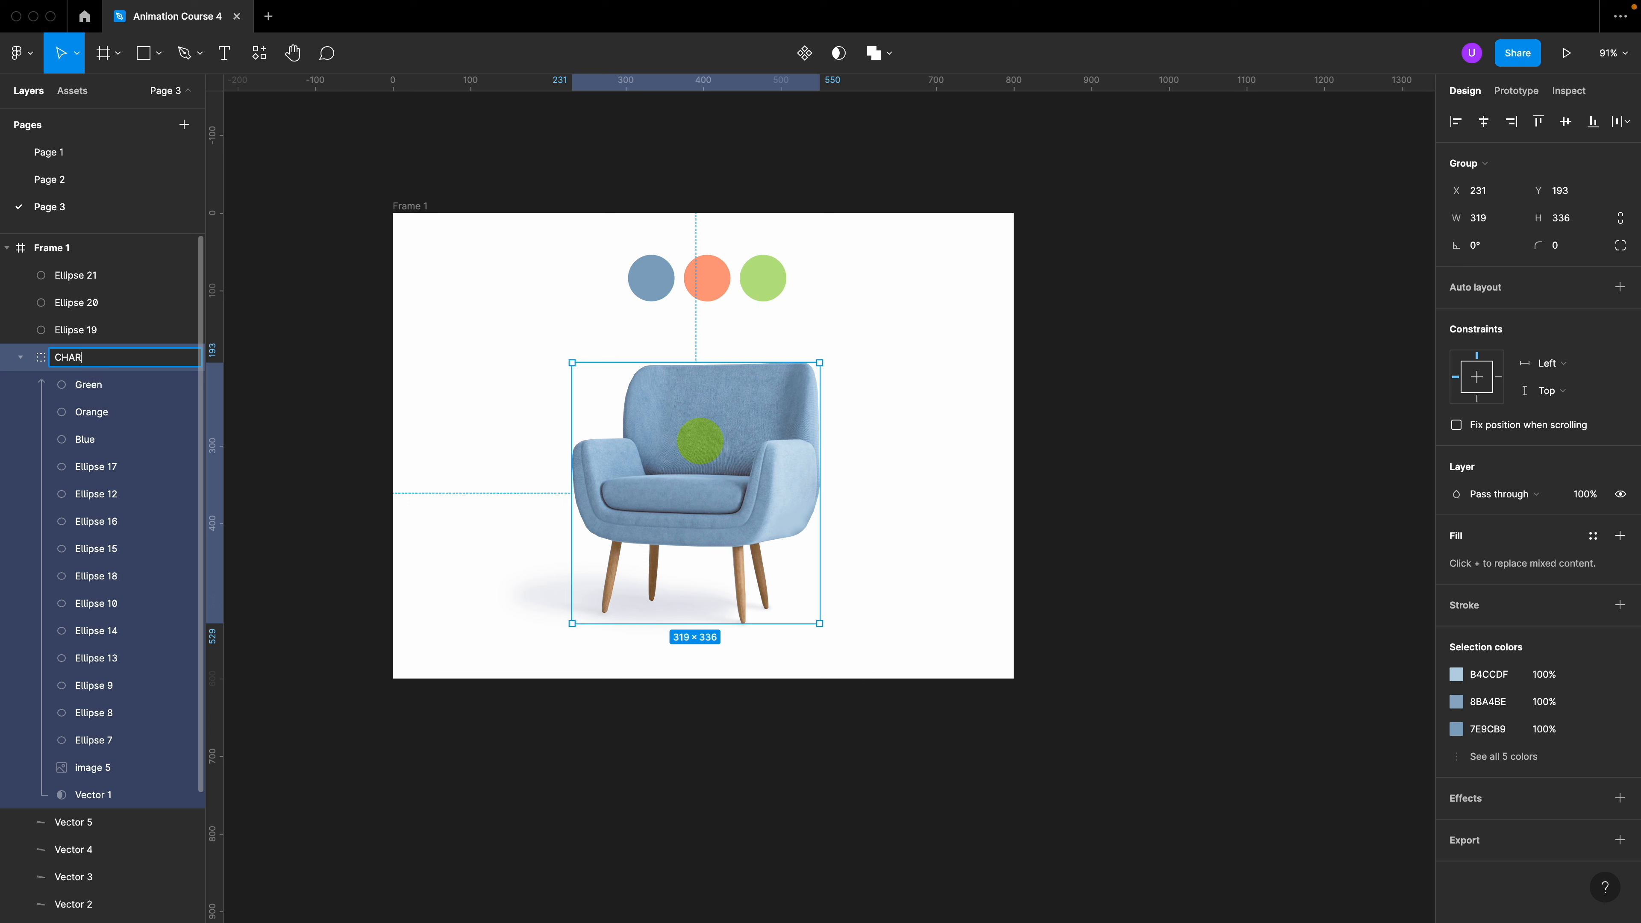
text(R MAIN)
key(Return)
click(21, 357)
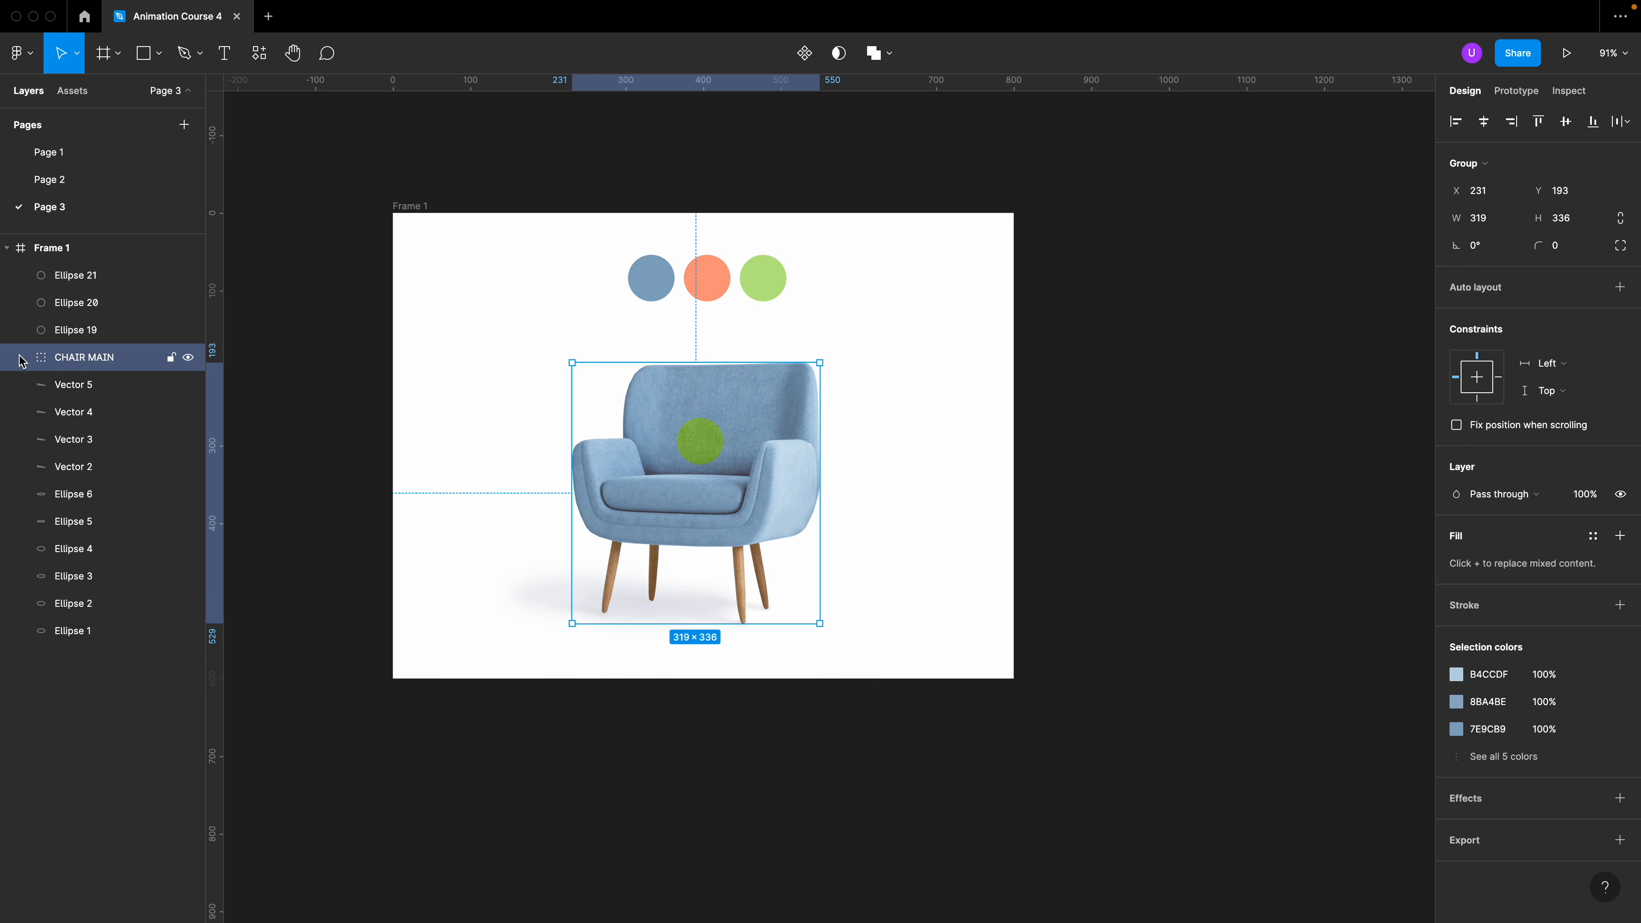
Duplicate the CHAIR MAIN group and rename the lower copy as CHAIR LEGS
key(super+d)
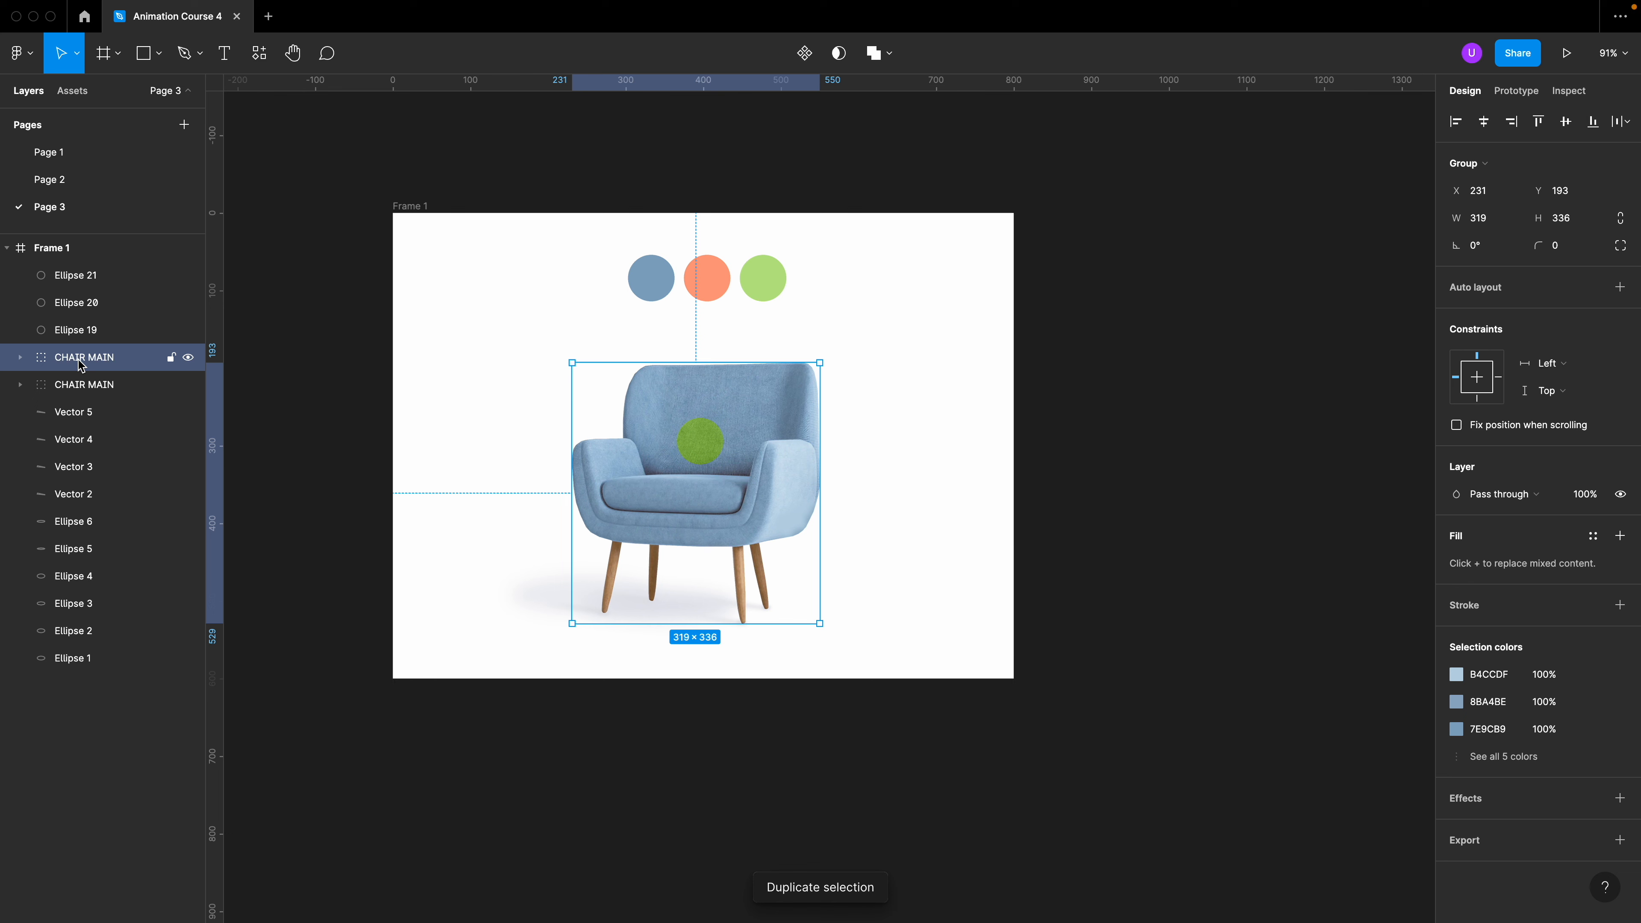
click(20, 385)
double_click(85, 384)
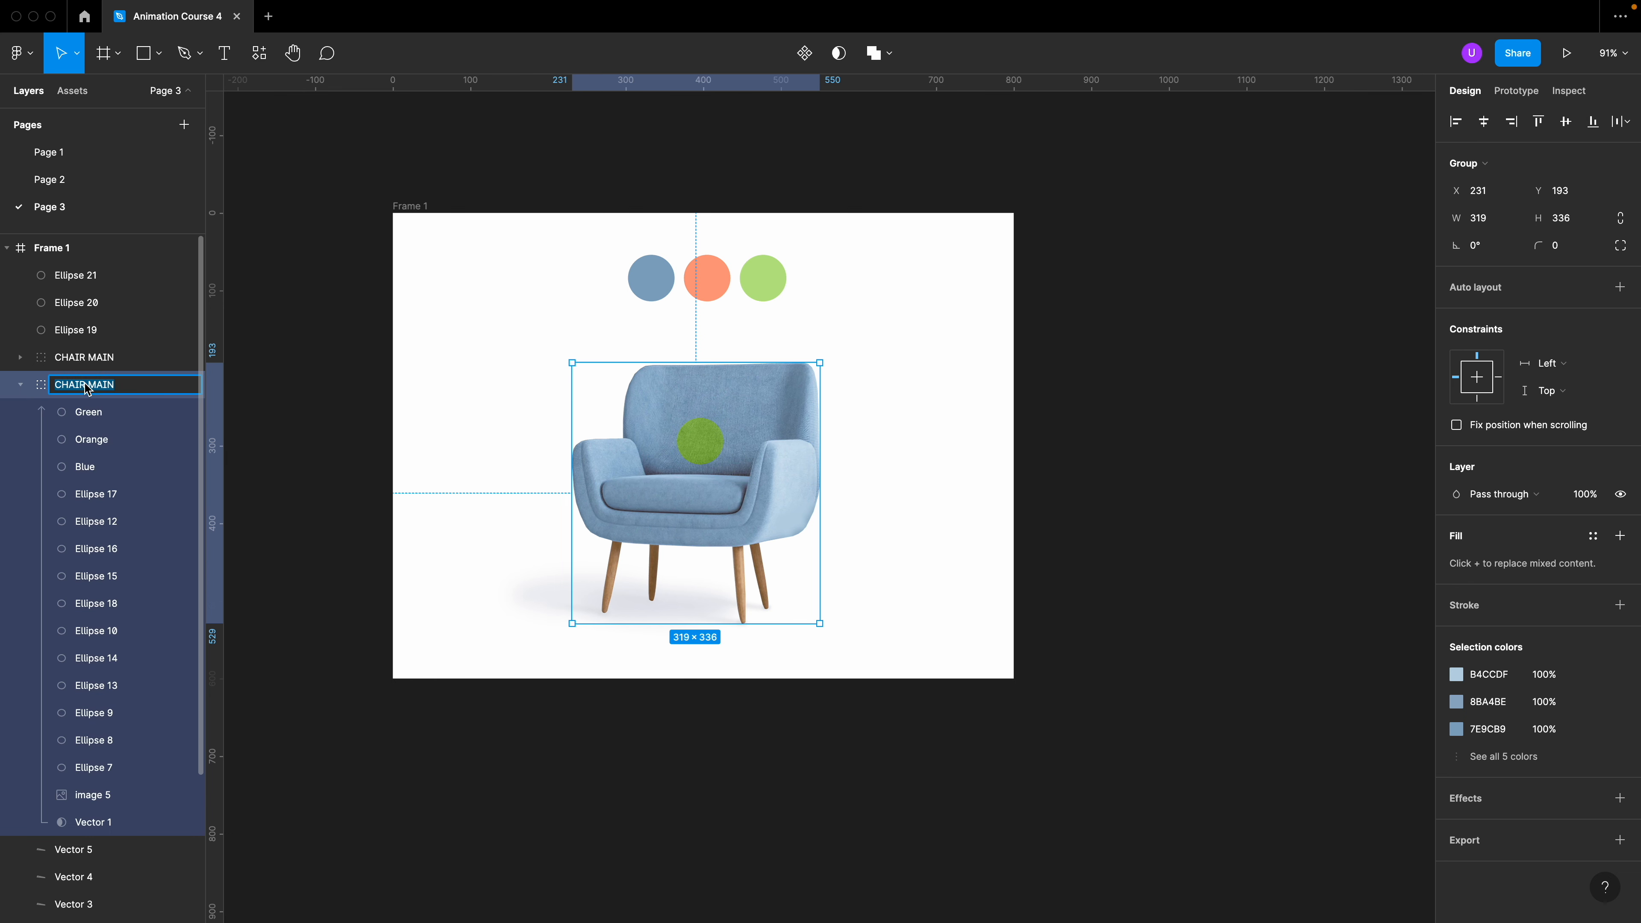
text(CHAIR LEGS)
key(Return)
Delete the Green, Orange and Blue circles from the CHAIR LEGS group and lock the group
click(84, 466)
shift+click(95, 420)
key(Delete)
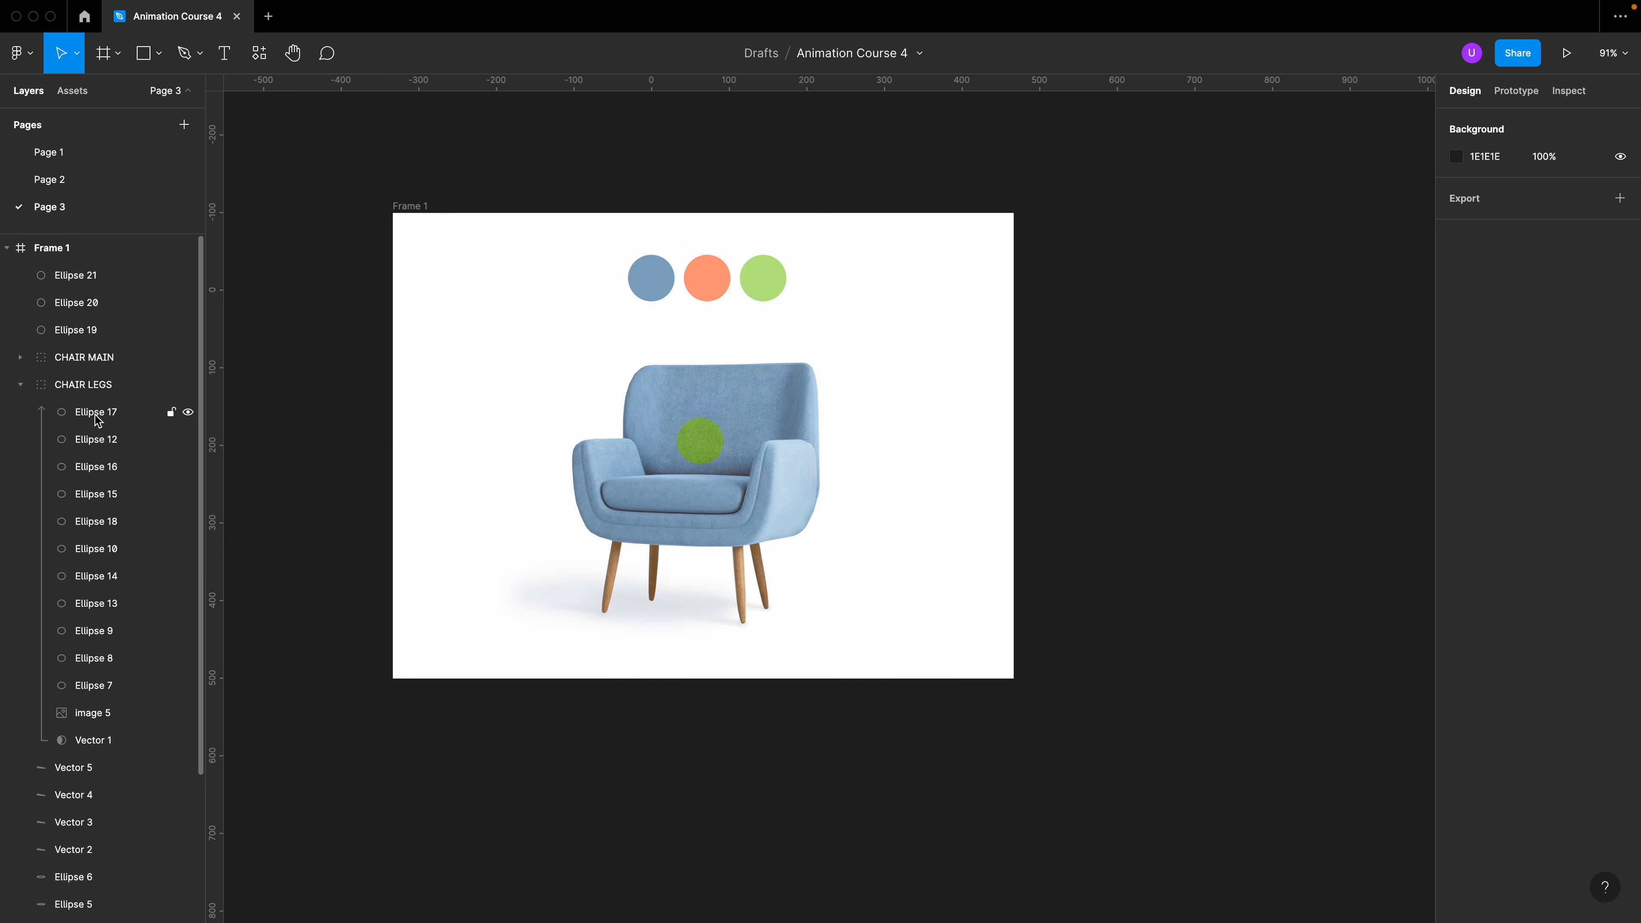
click(20, 383)
click(91, 385)
click(171, 385)
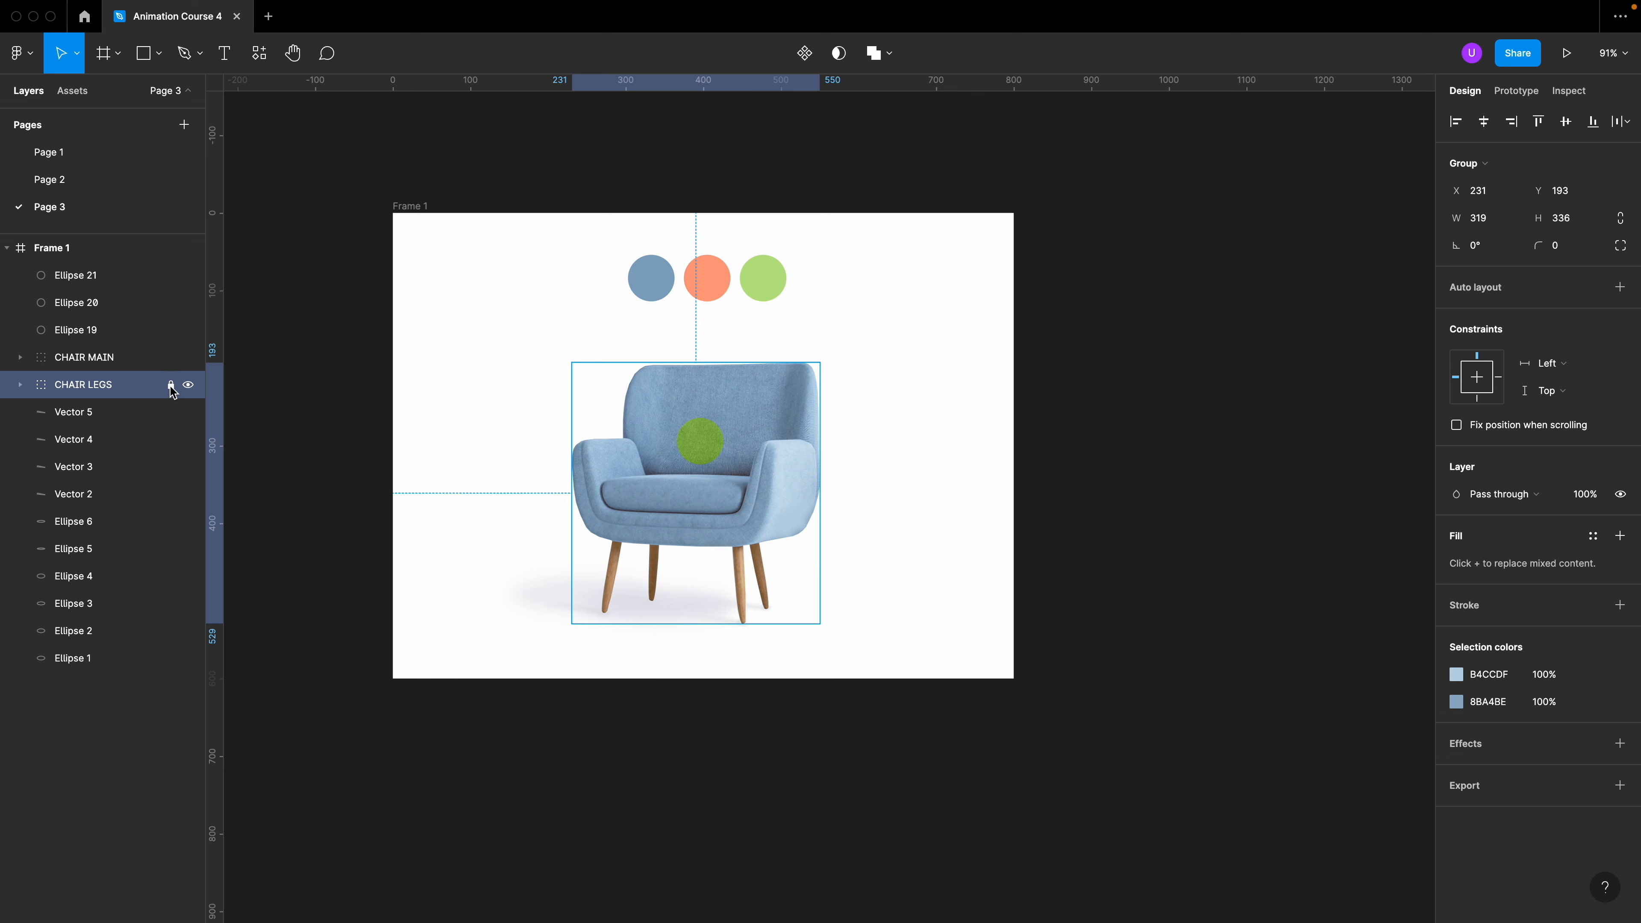
Try releasing the Vector 1 mask in CHAIR MAIN, and reapply it to all the group's layers
click(20, 357)
click(92, 795)
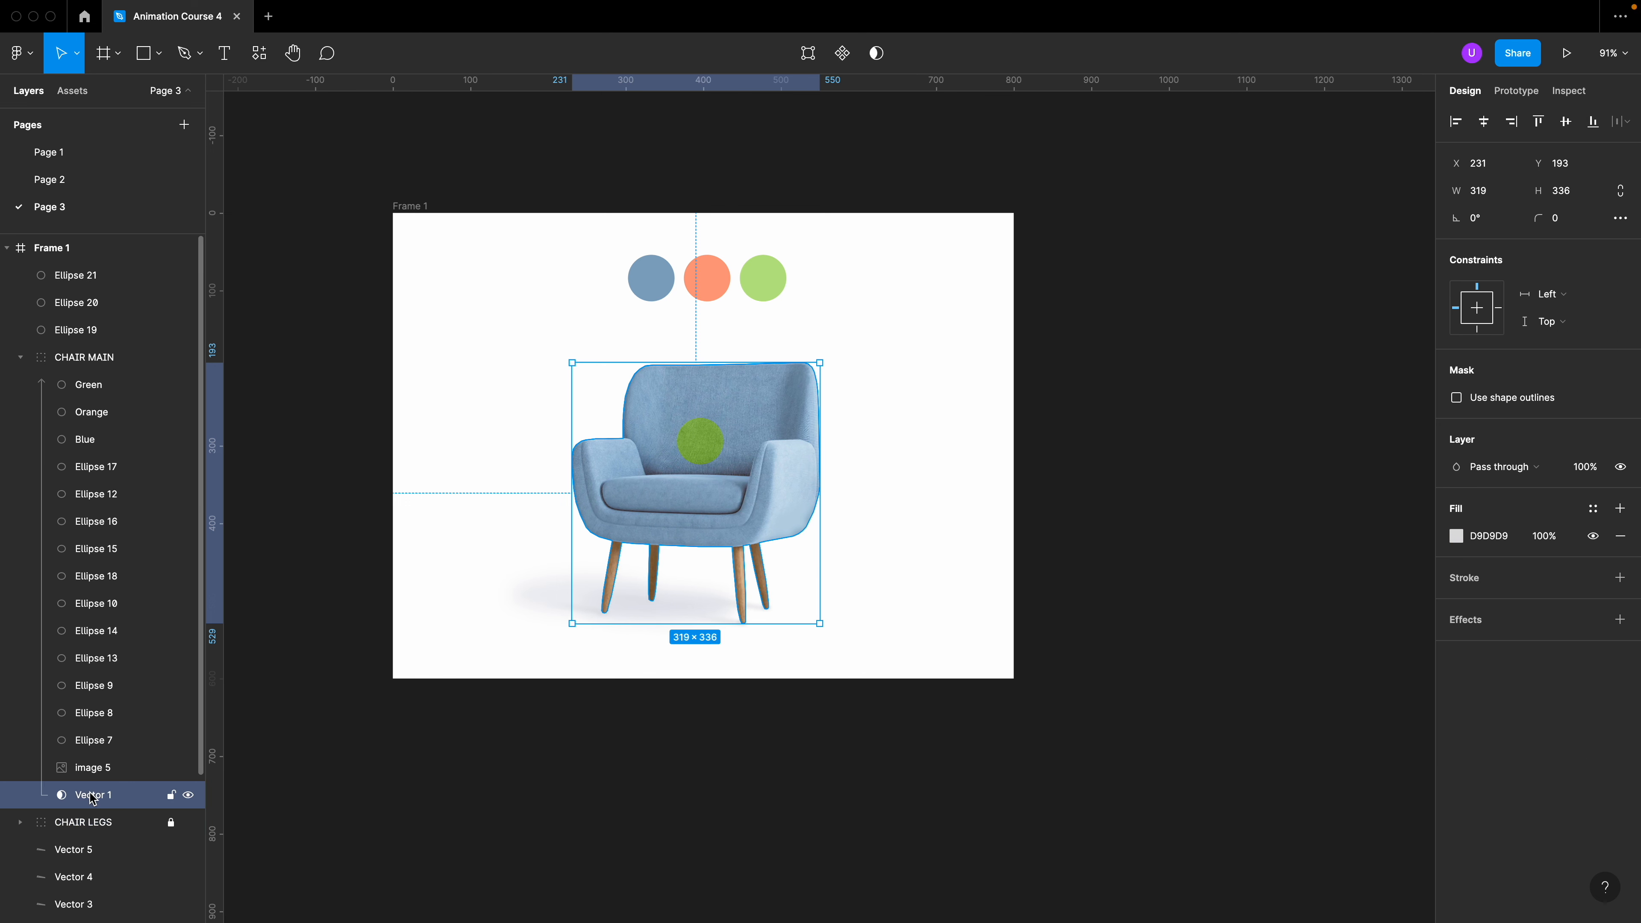
right_click(92, 796)
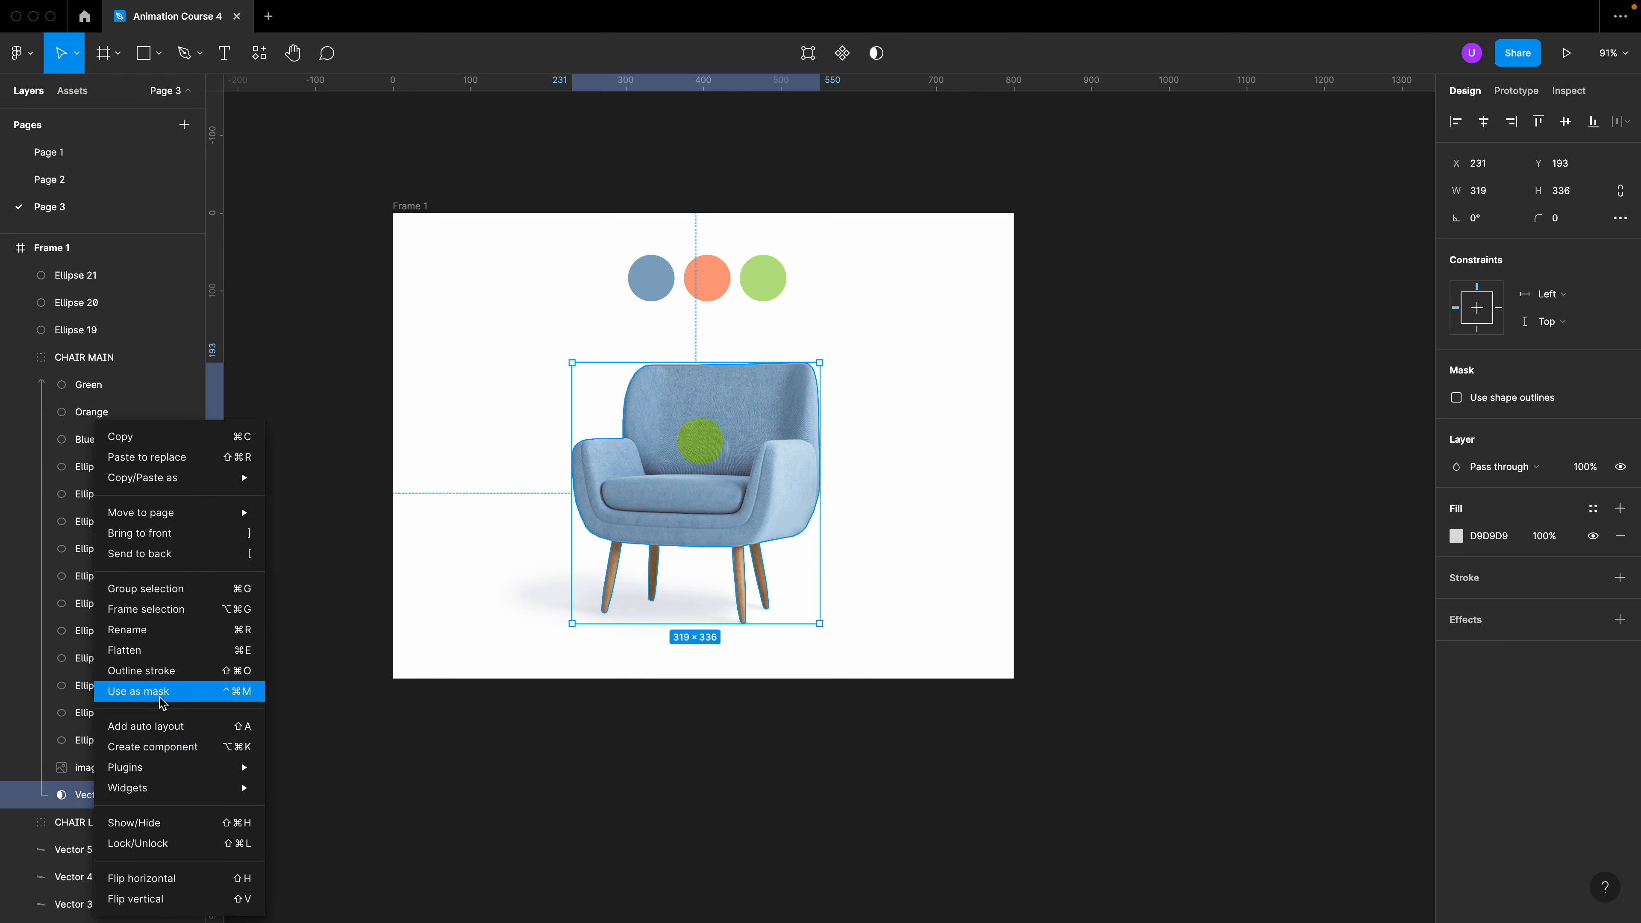
click(175, 652)
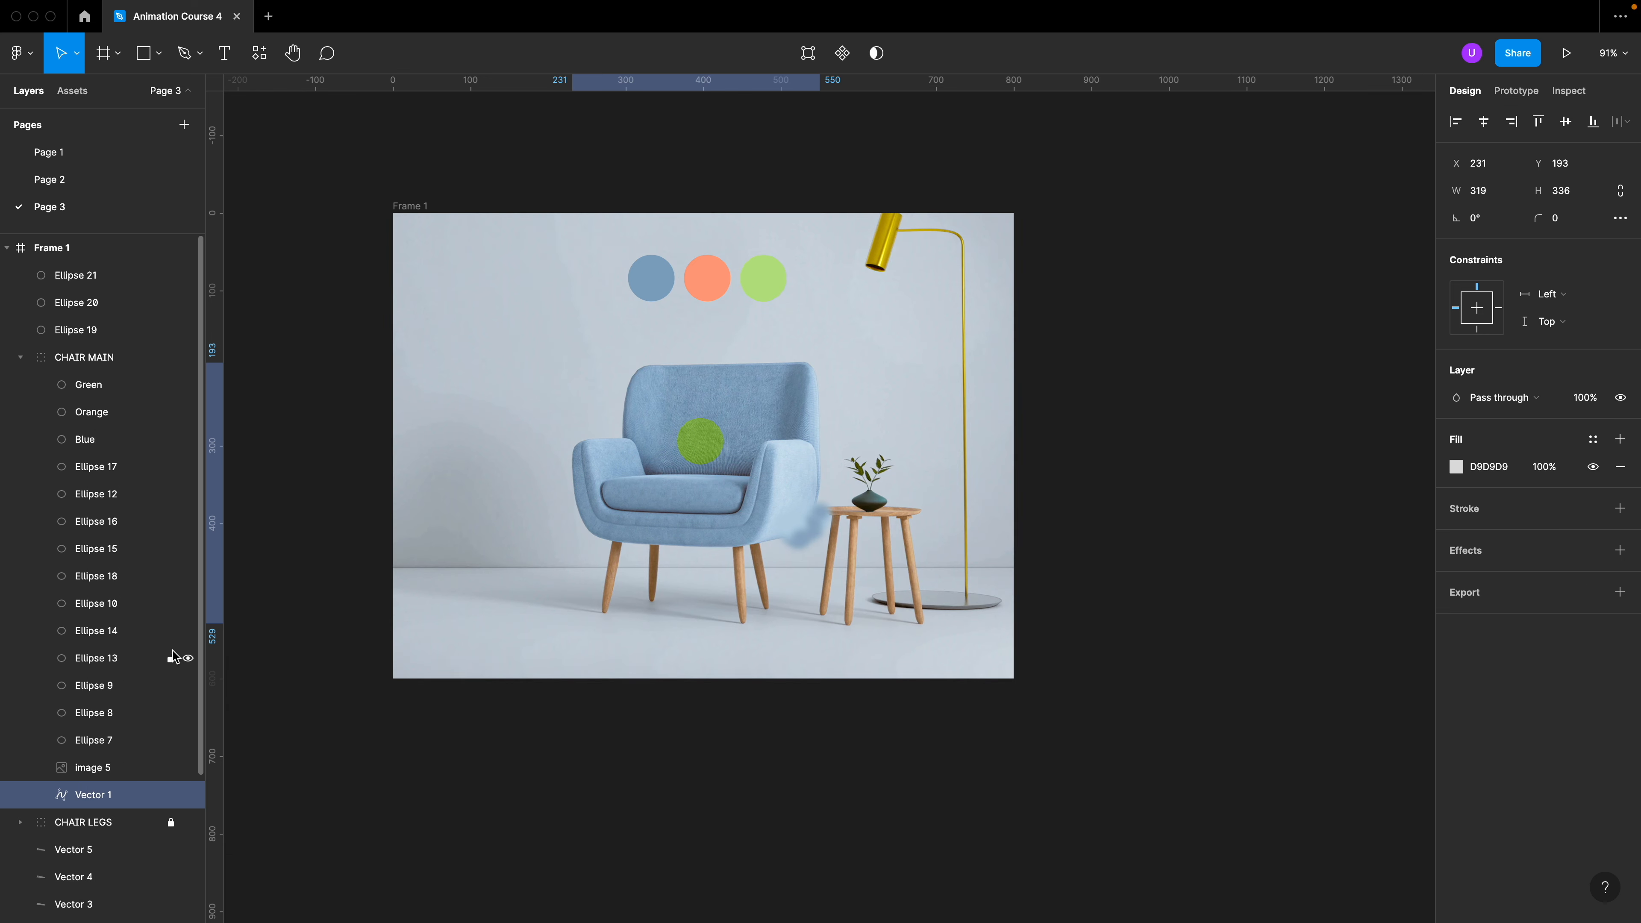
shift+click(91, 391)
right_click(91, 391)
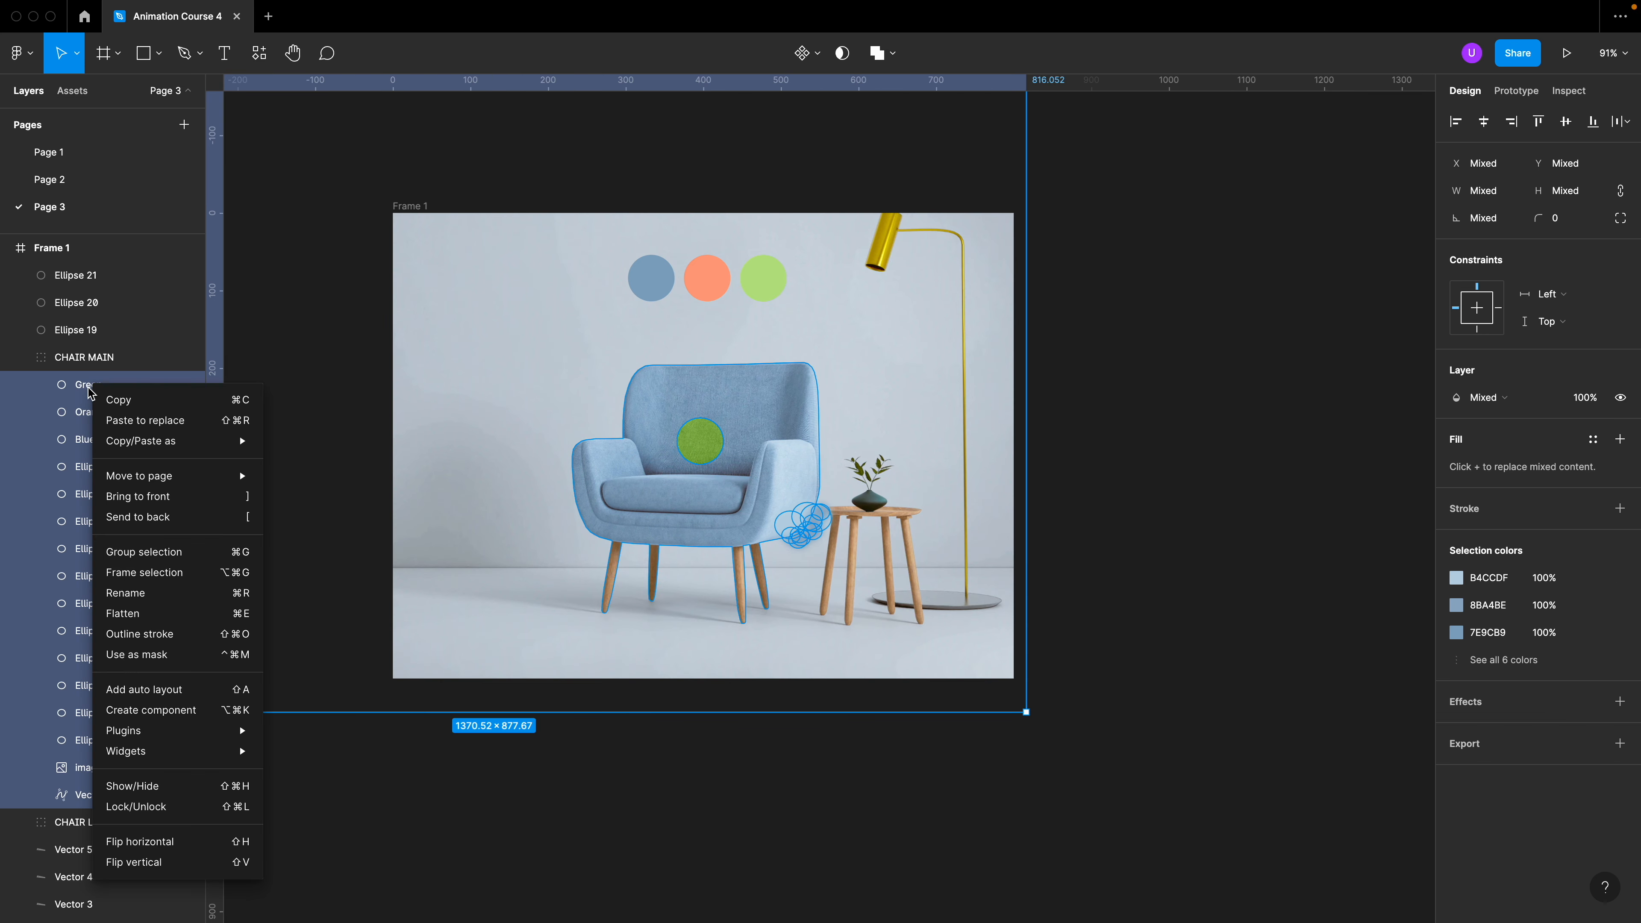
click(174, 656)
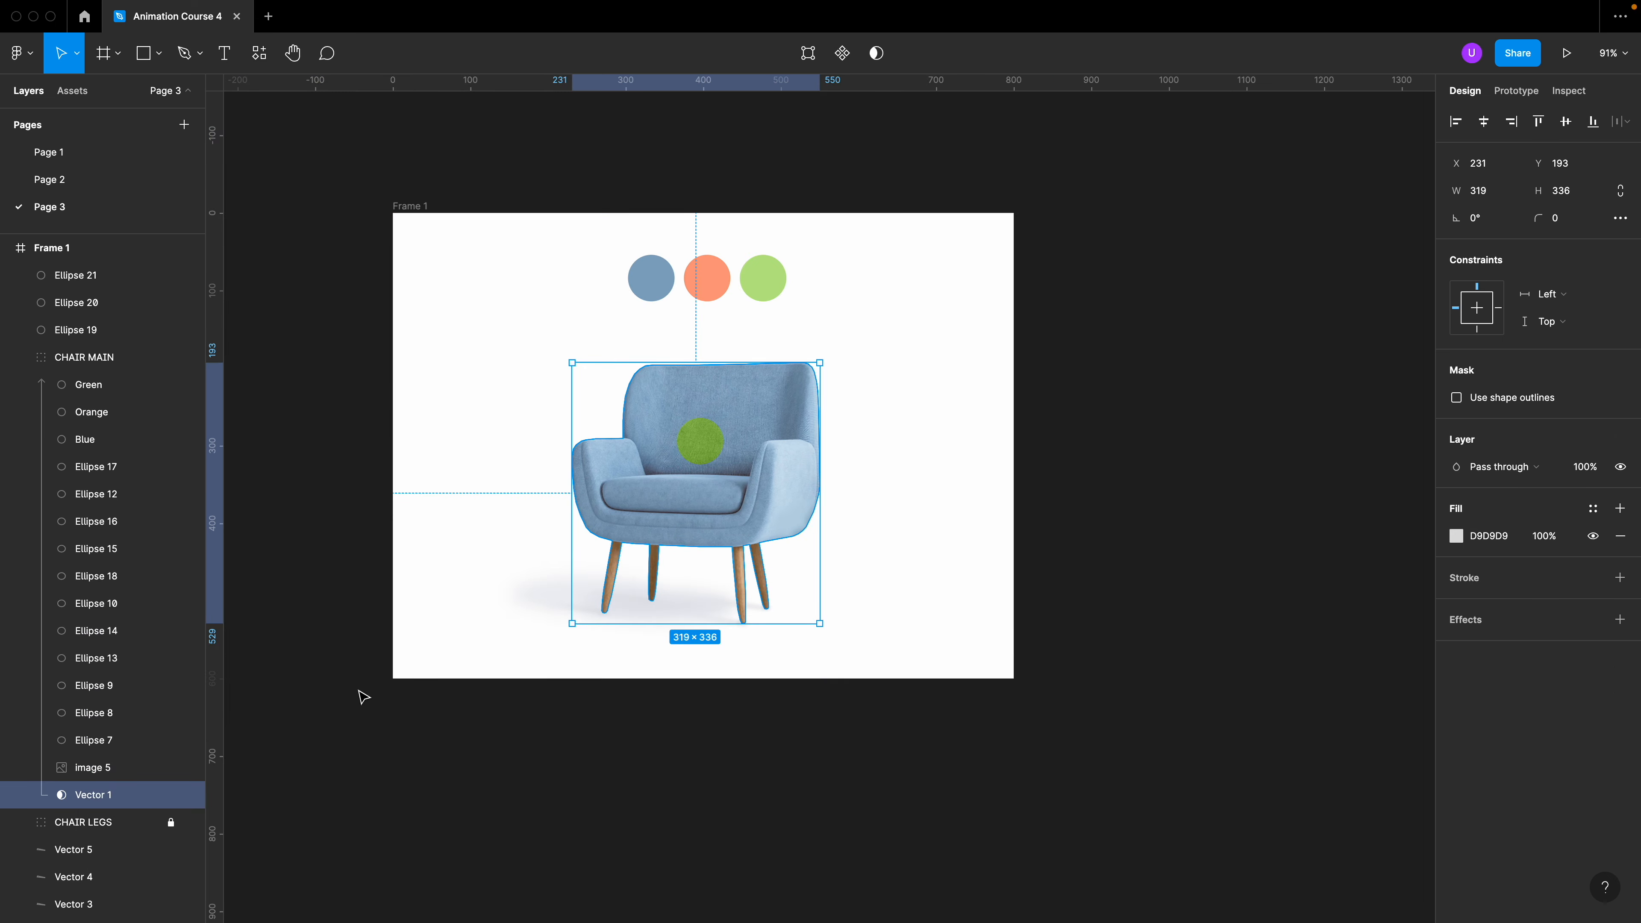
Hide the locked CHAIR LEGS group beneath CHAIR MAIN
click(632, 779)
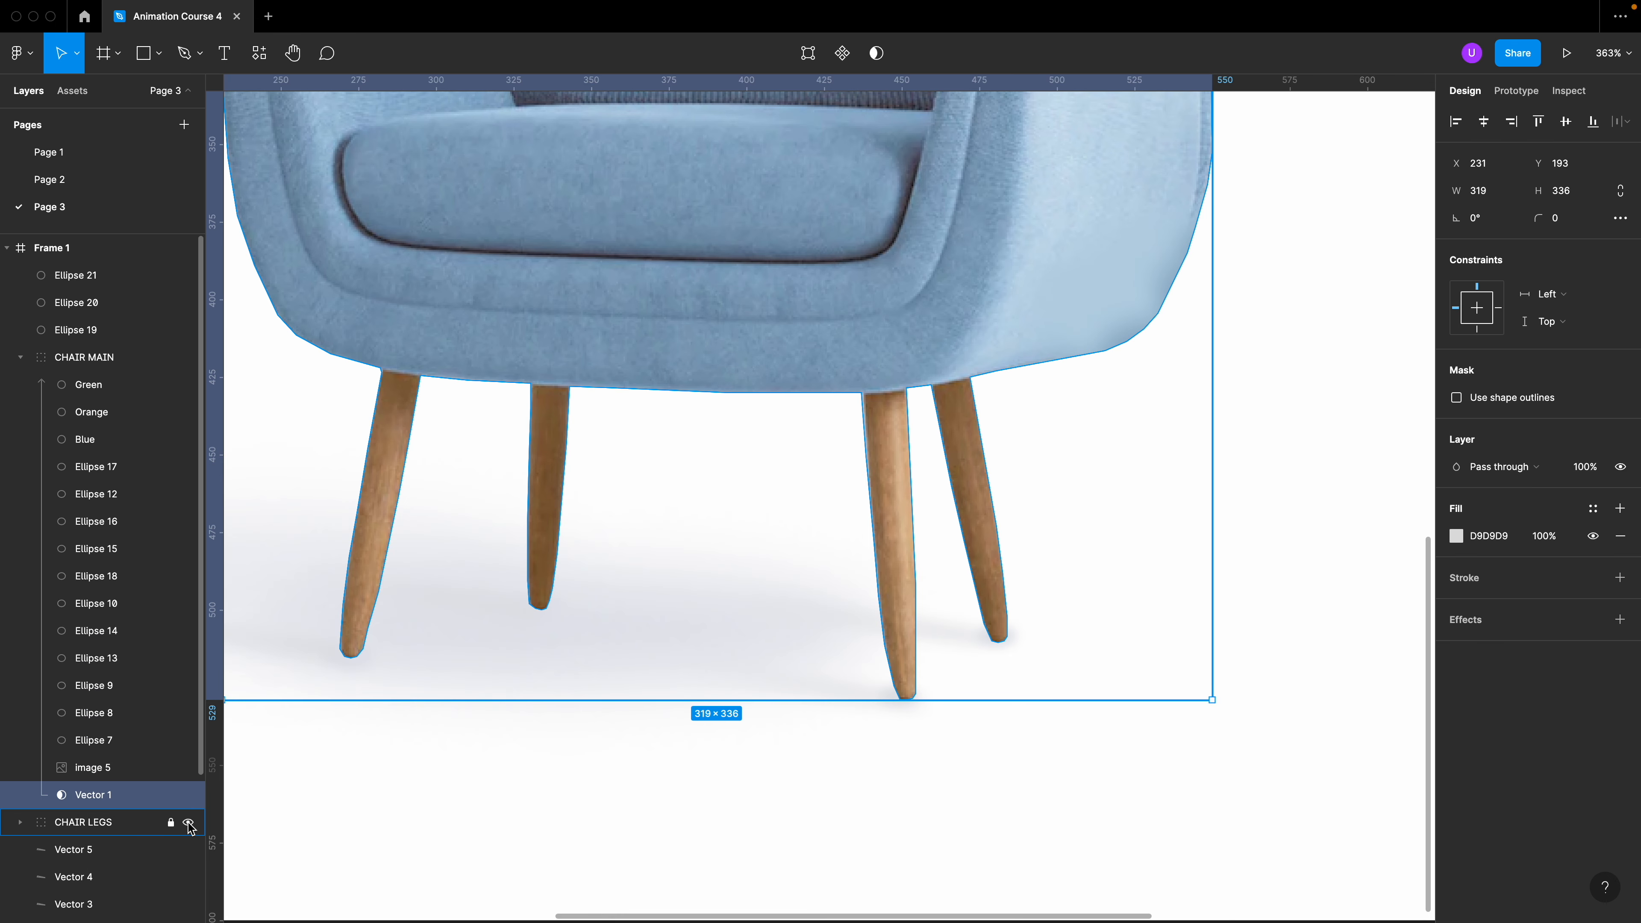
click(188, 823)
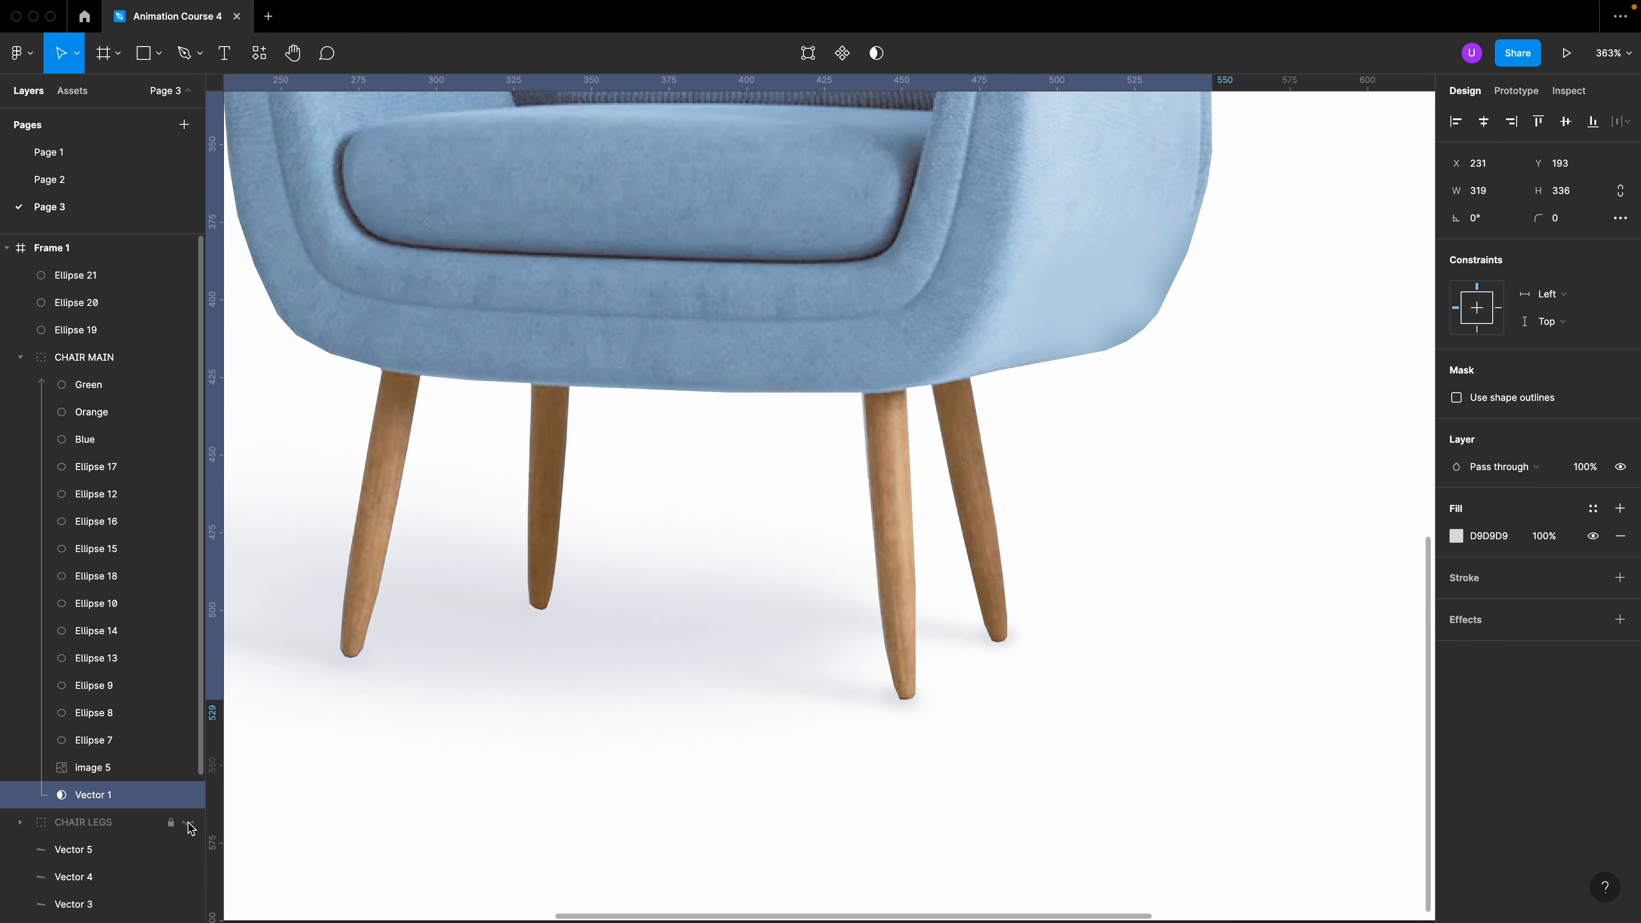
right_click(109, 790)
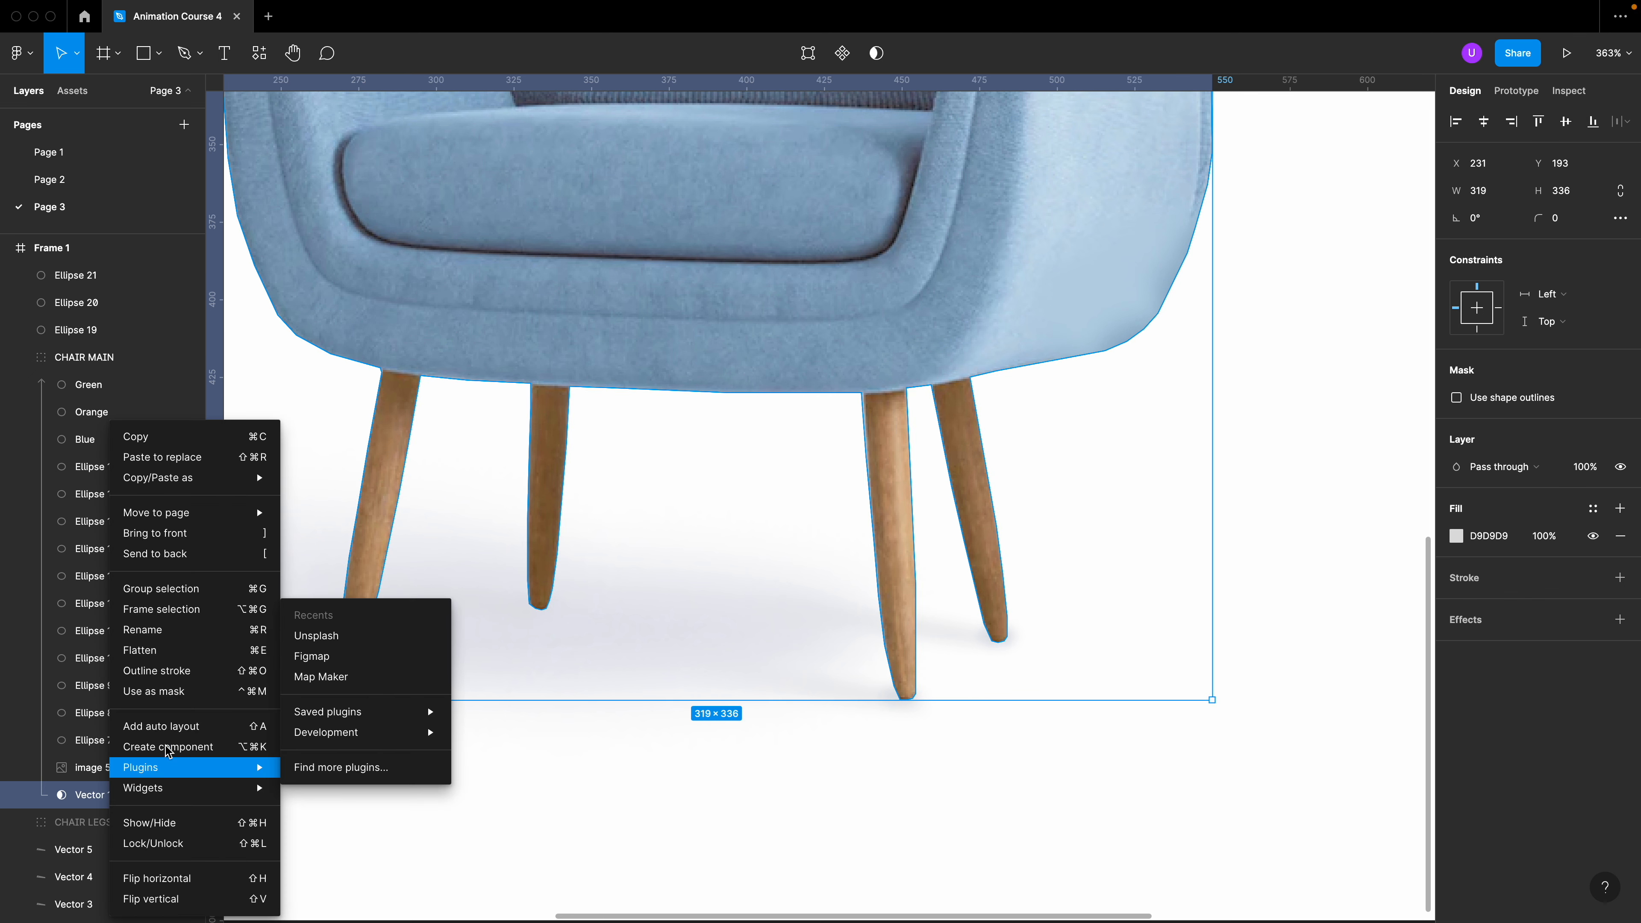
click(192, 658)
key(super+z)
Delete the front-left leg's points from the Vector 1 mask path and pull the leftover point up to the seat's lower edge
key(Return)
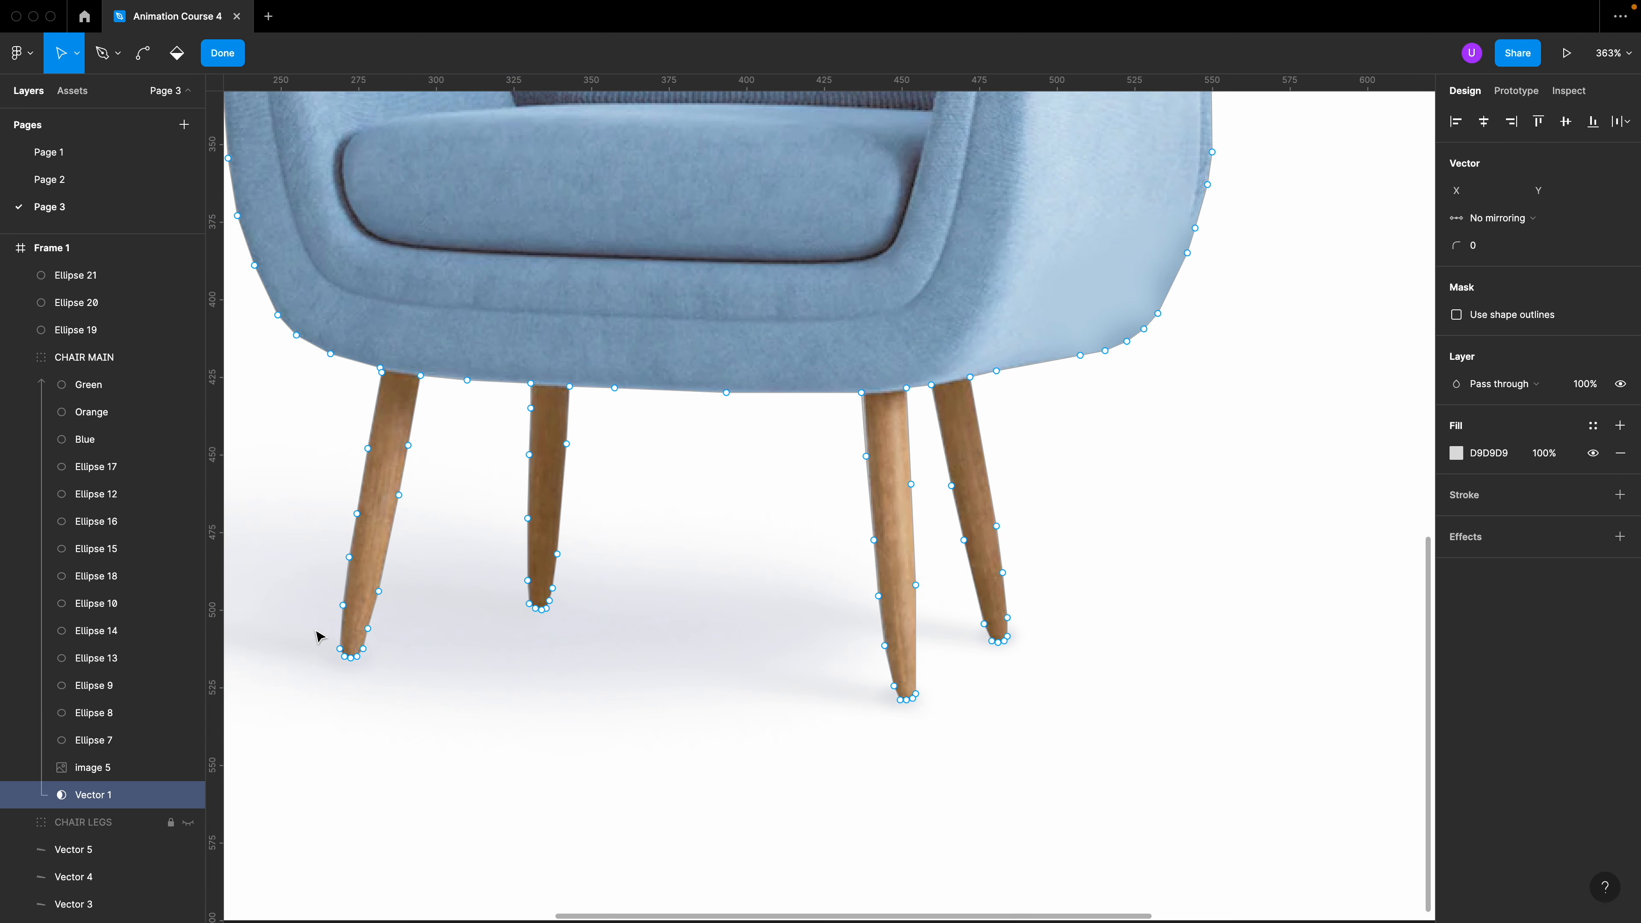
drag(307, 734, 453, 472)
key(Delete)
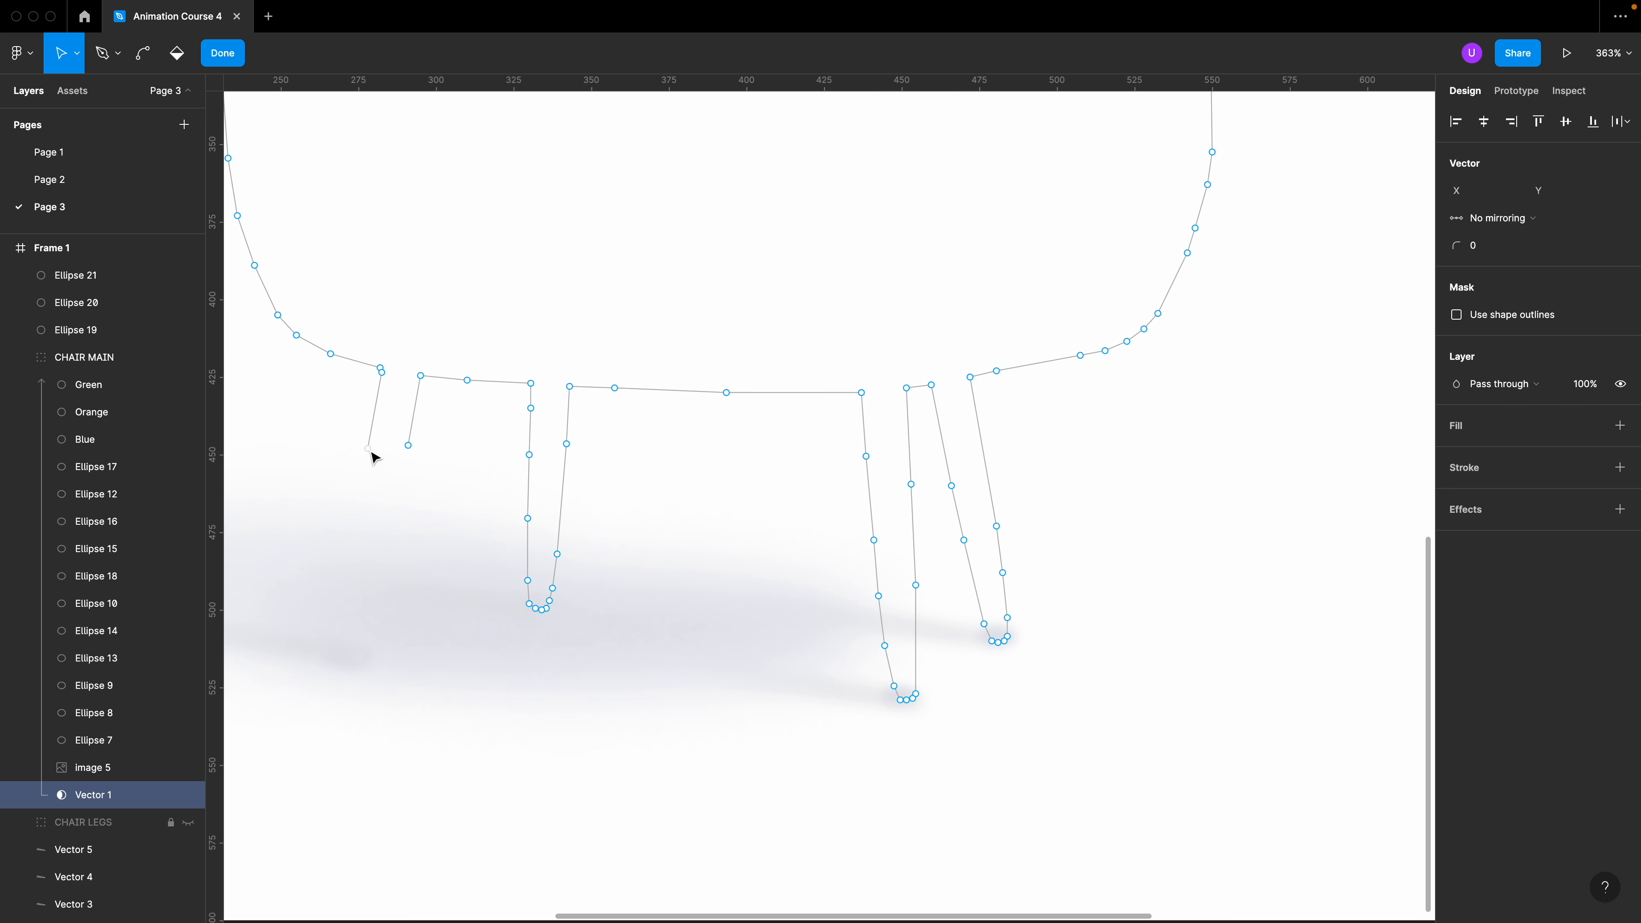
click(408, 445)
key(Delete)
drag(368, 448, 370, 376)
Delete the back-left leg's points from the mask path and bridge the gap along the seat's underside with the Pen tool
drag(510, 403, 591, 643)
key(Delete)
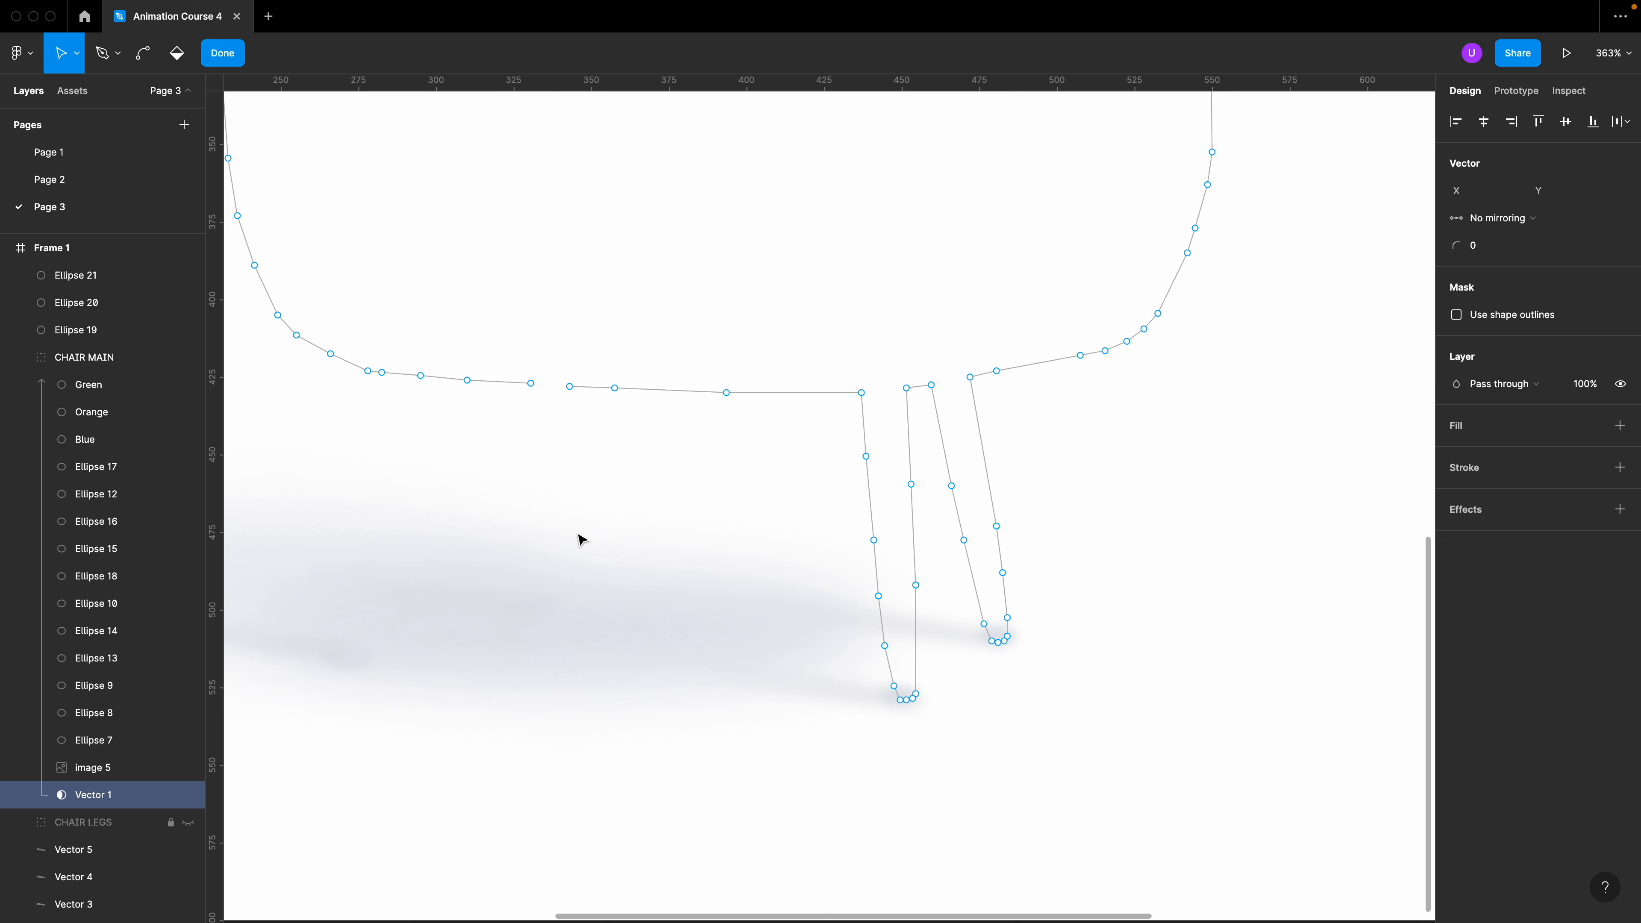
click(532, 383)
key(p)
click(569, 386)
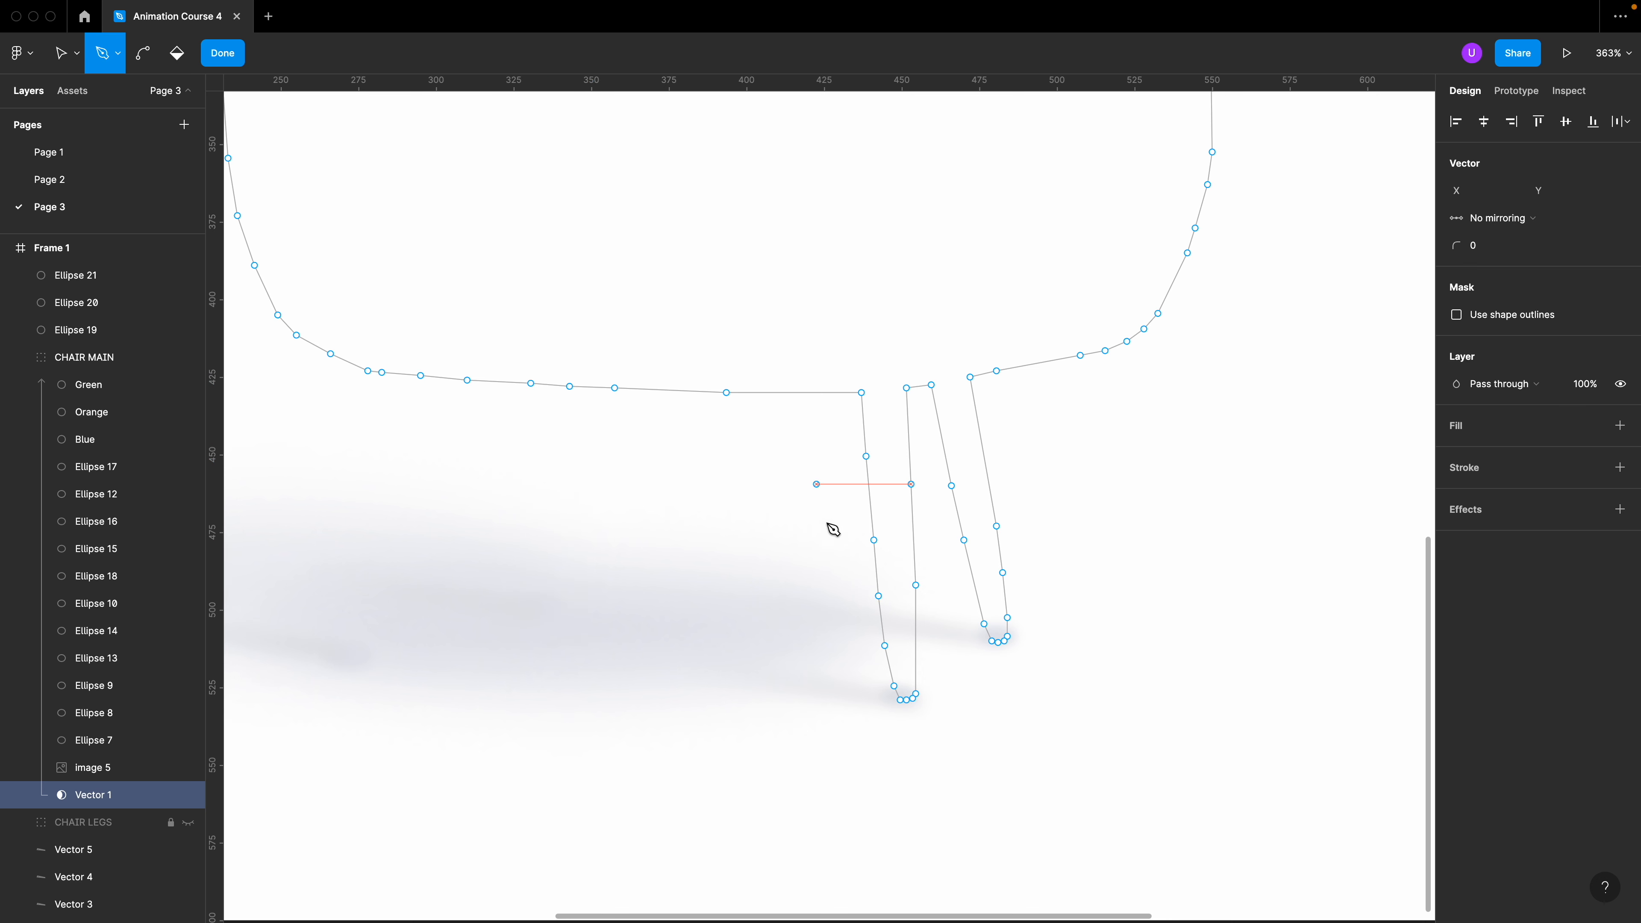
click(839, 736)
key(super+z)
key(Escape)
Delete the points of both right-hand legs from the mask path and reconnect the seat's underside with the Pen tool
double_click(895, 679)
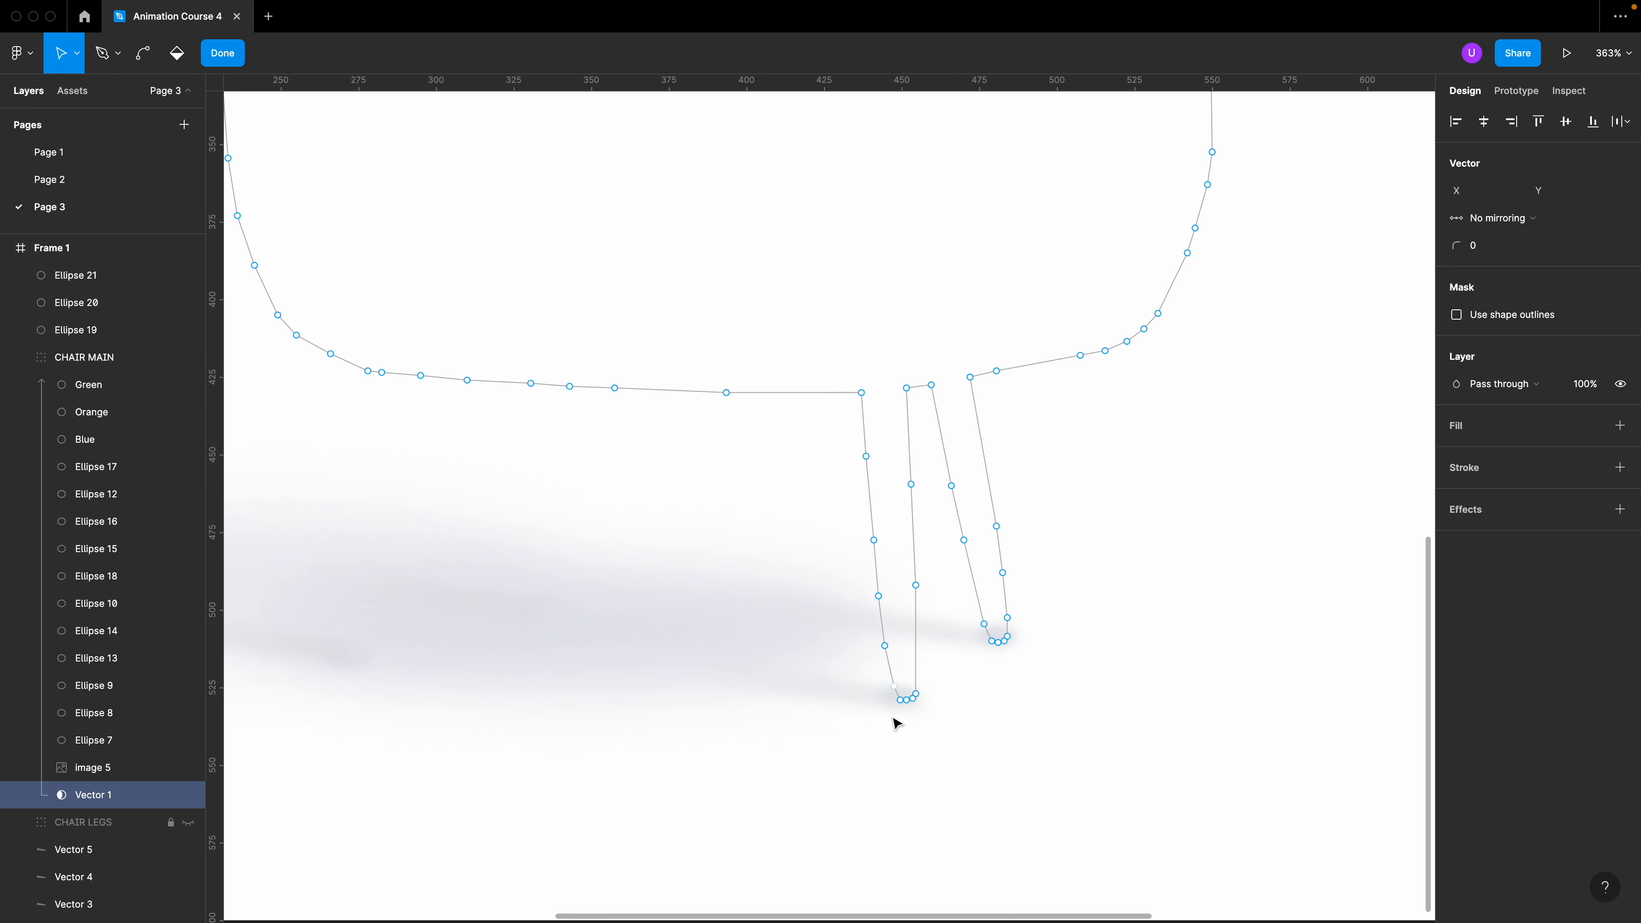
drag(820, 717, 1053, 447)
key(Delete)
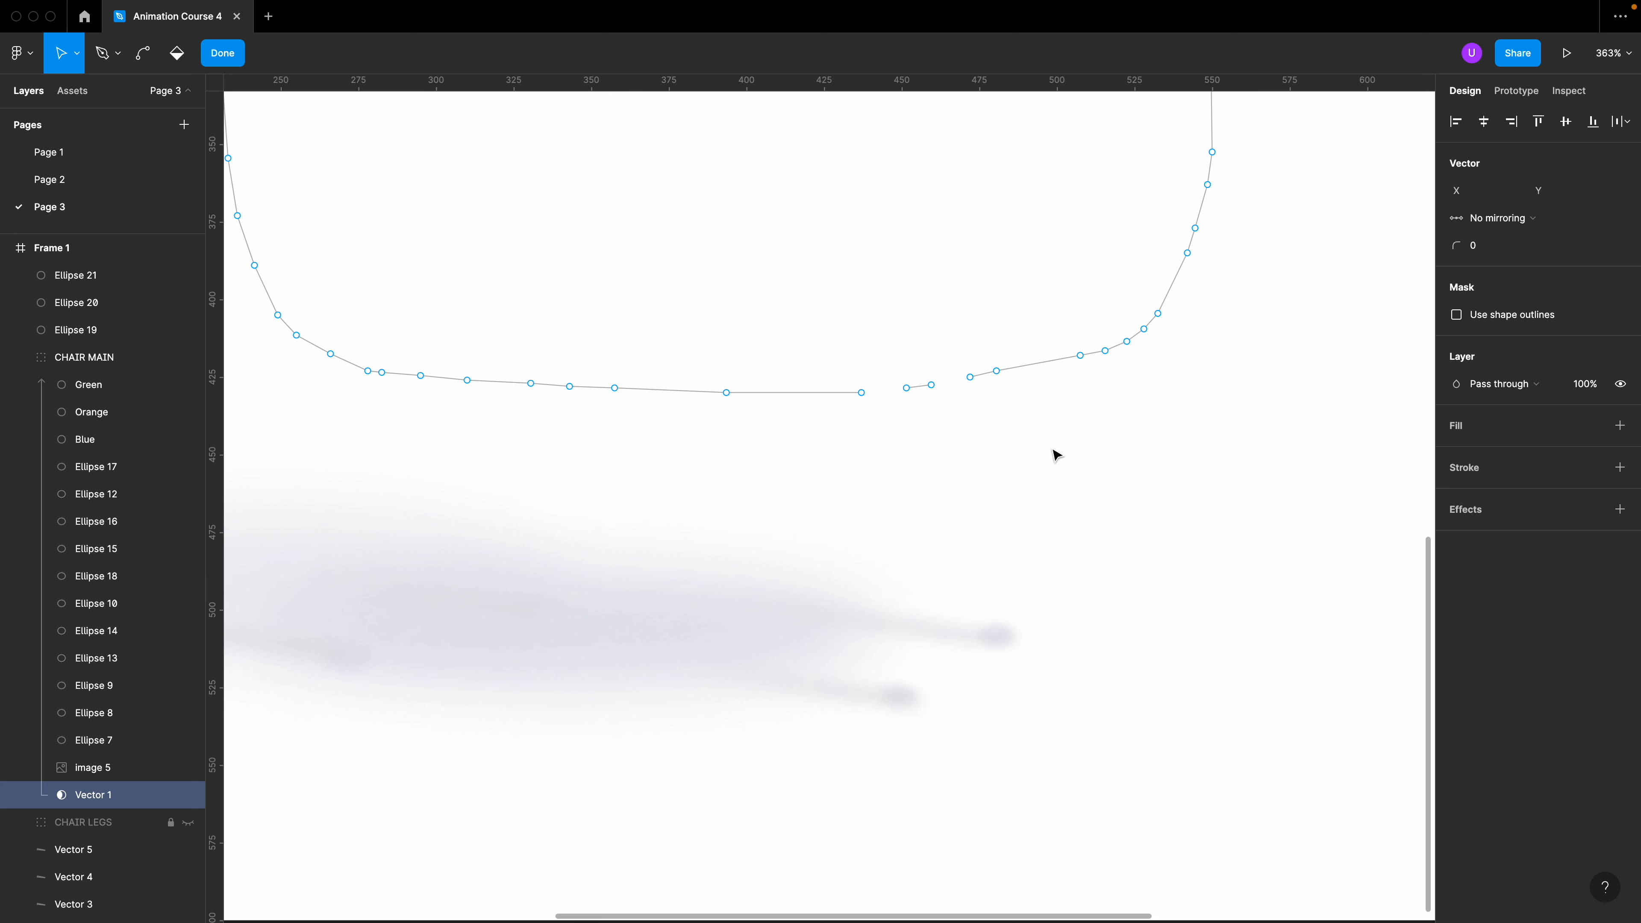
click(862, 392)
key(p)
click(907, 388)
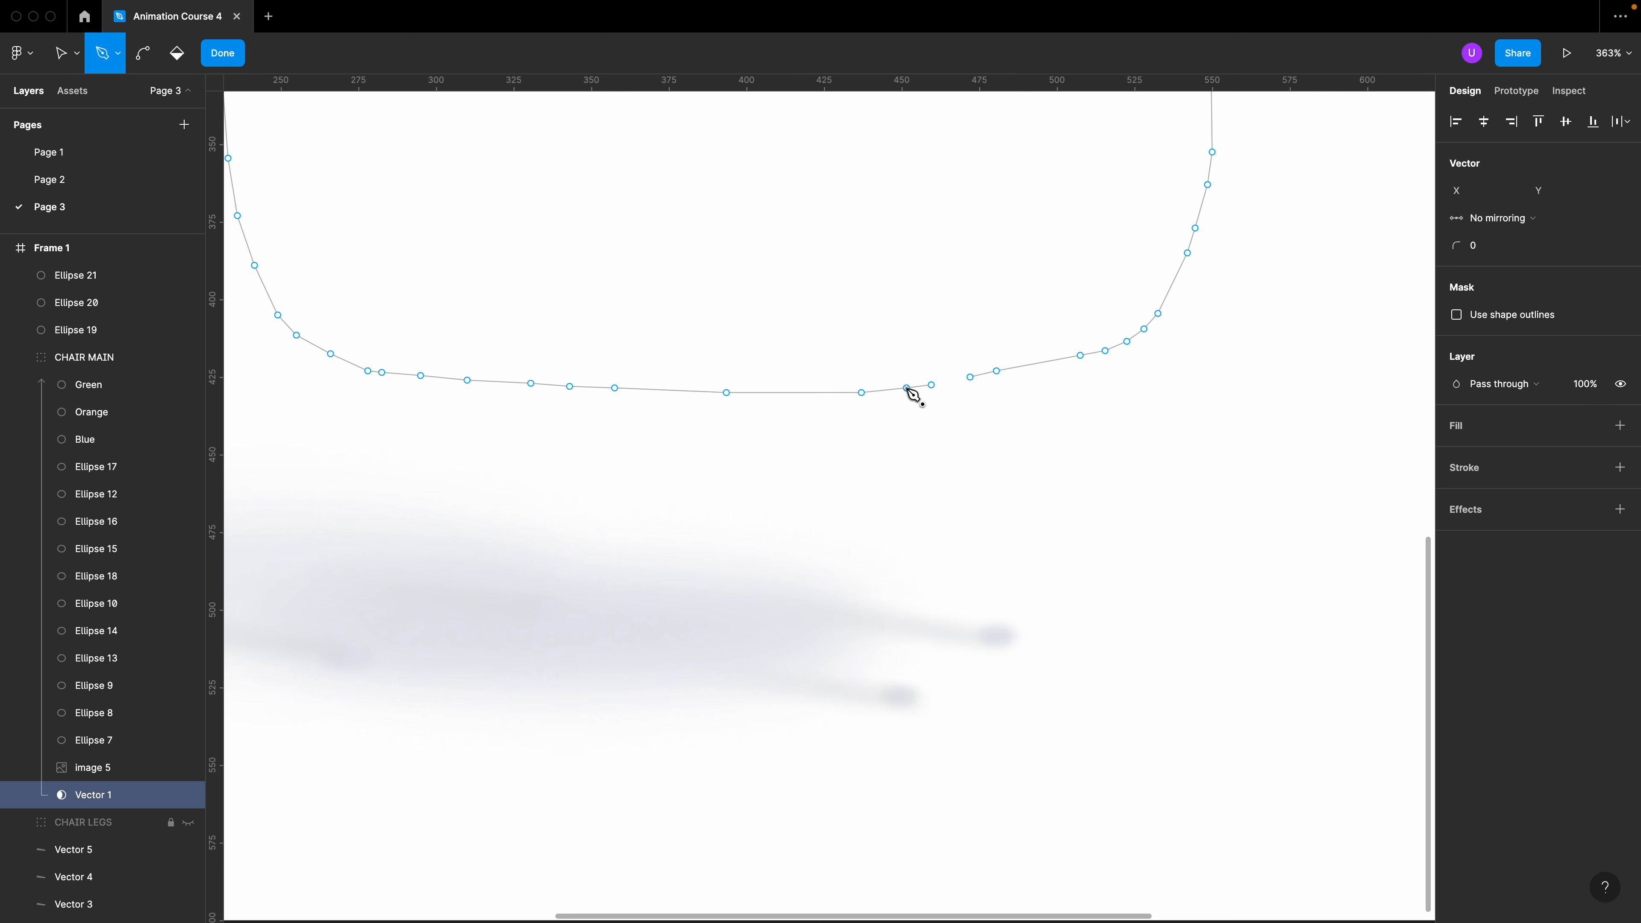
click(931, 385)
click(969, 377)
key(Escape)
key(Escape)
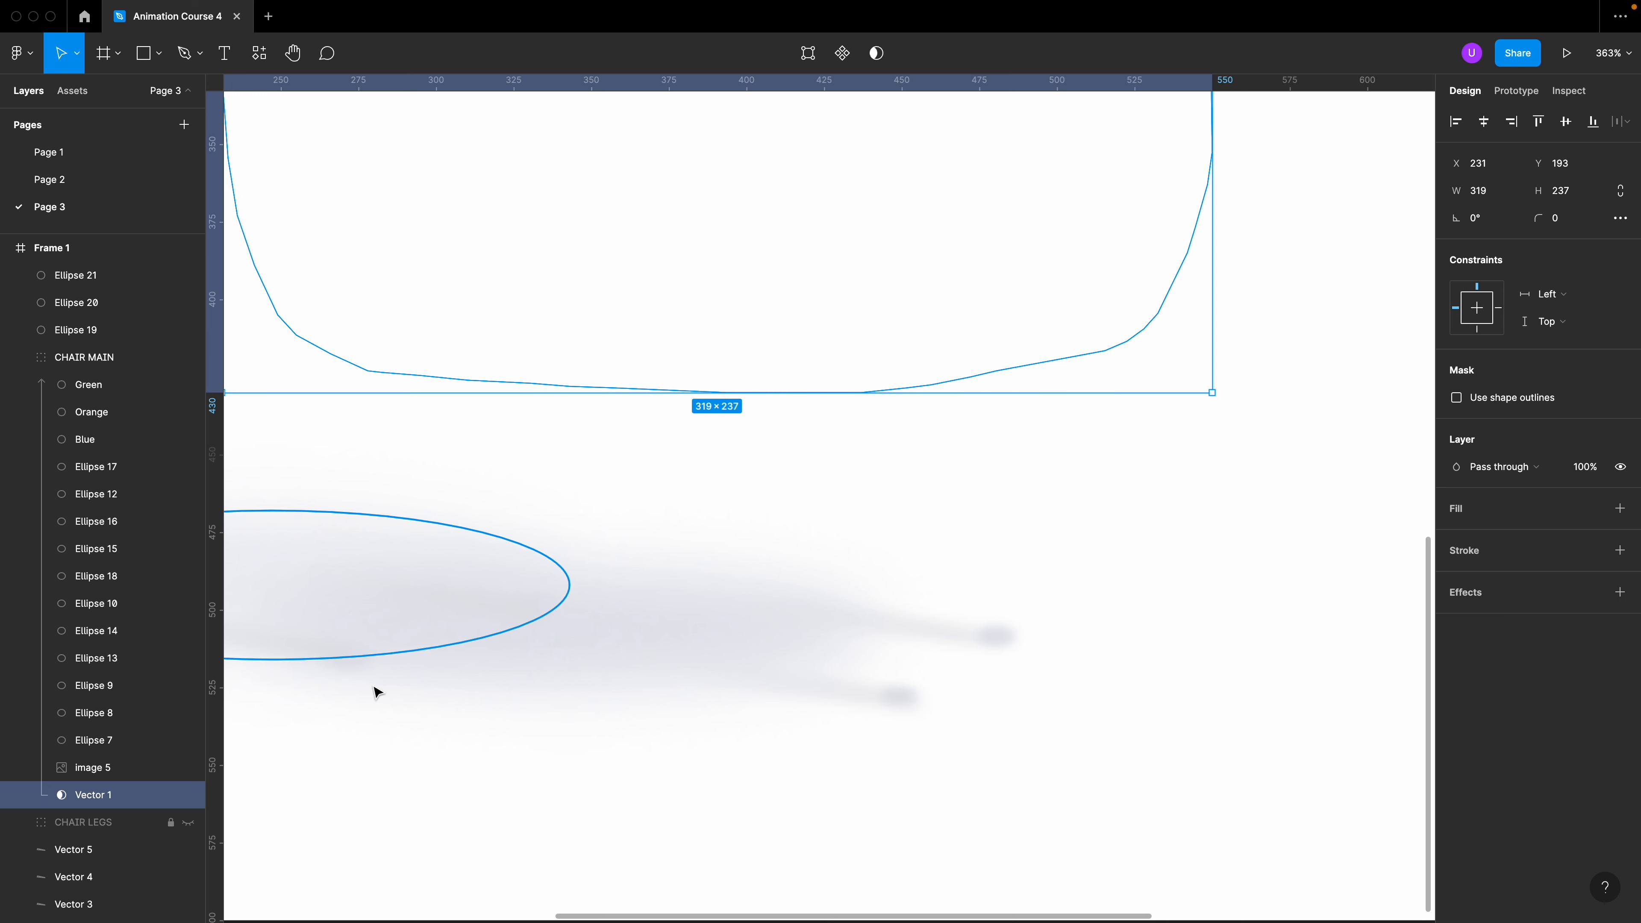
Give the edited Vector 1 shape a D9D9D9 fill and reapply it as the mask for the CHAIR MAIN layers
right_click(115, 797)
click(188, 653)
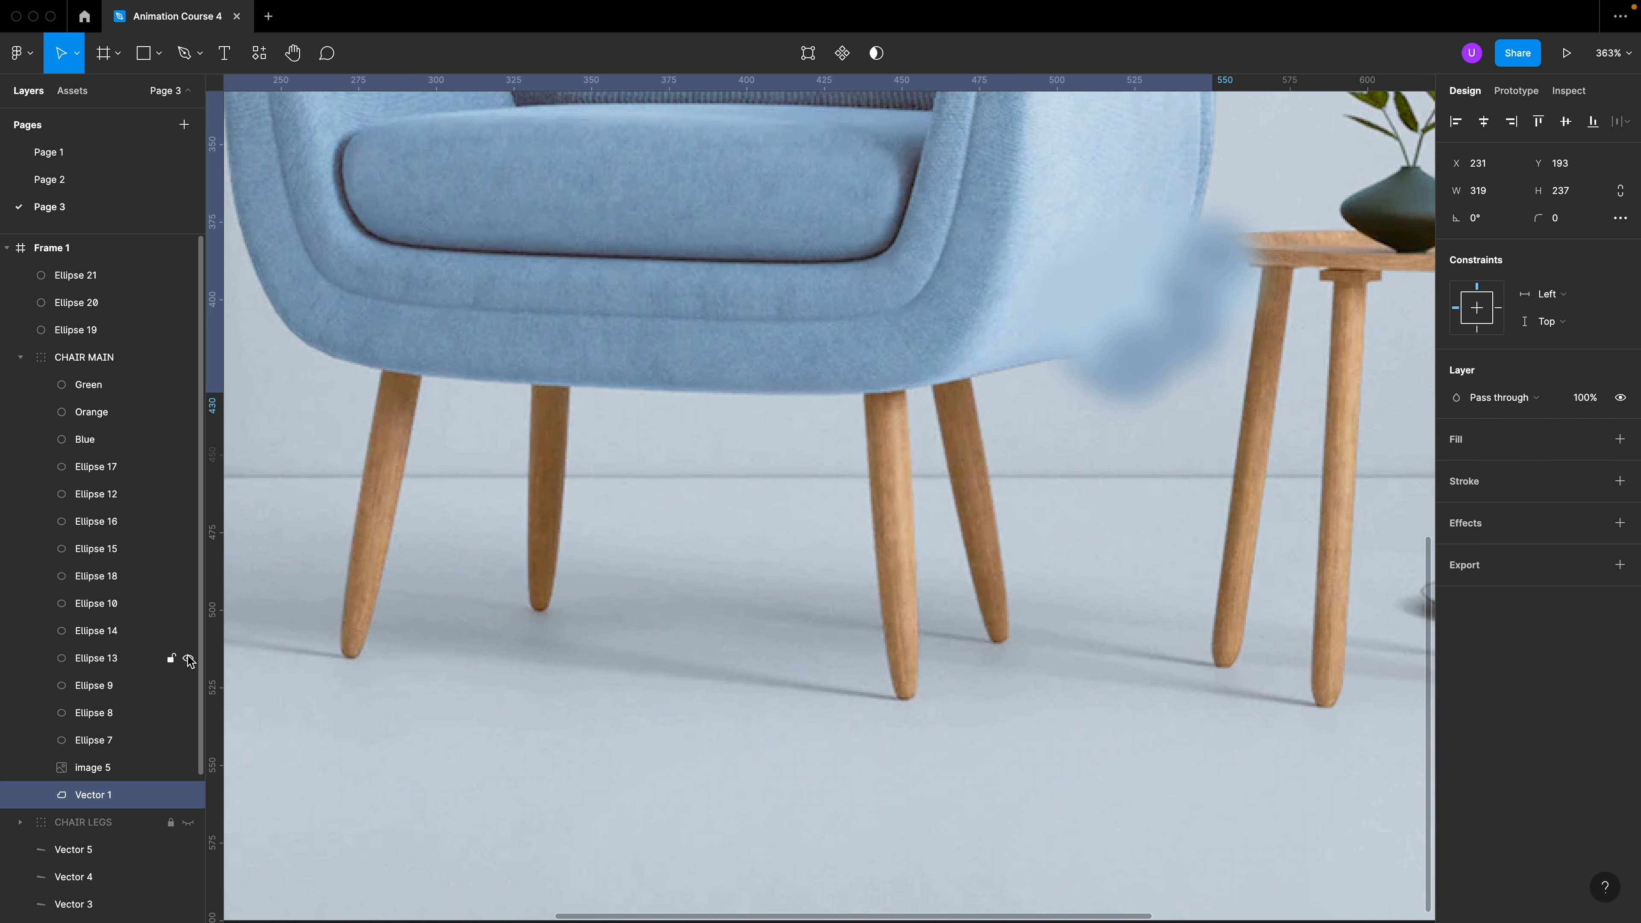
shift+click(104, 384)
right_click(104, 382)
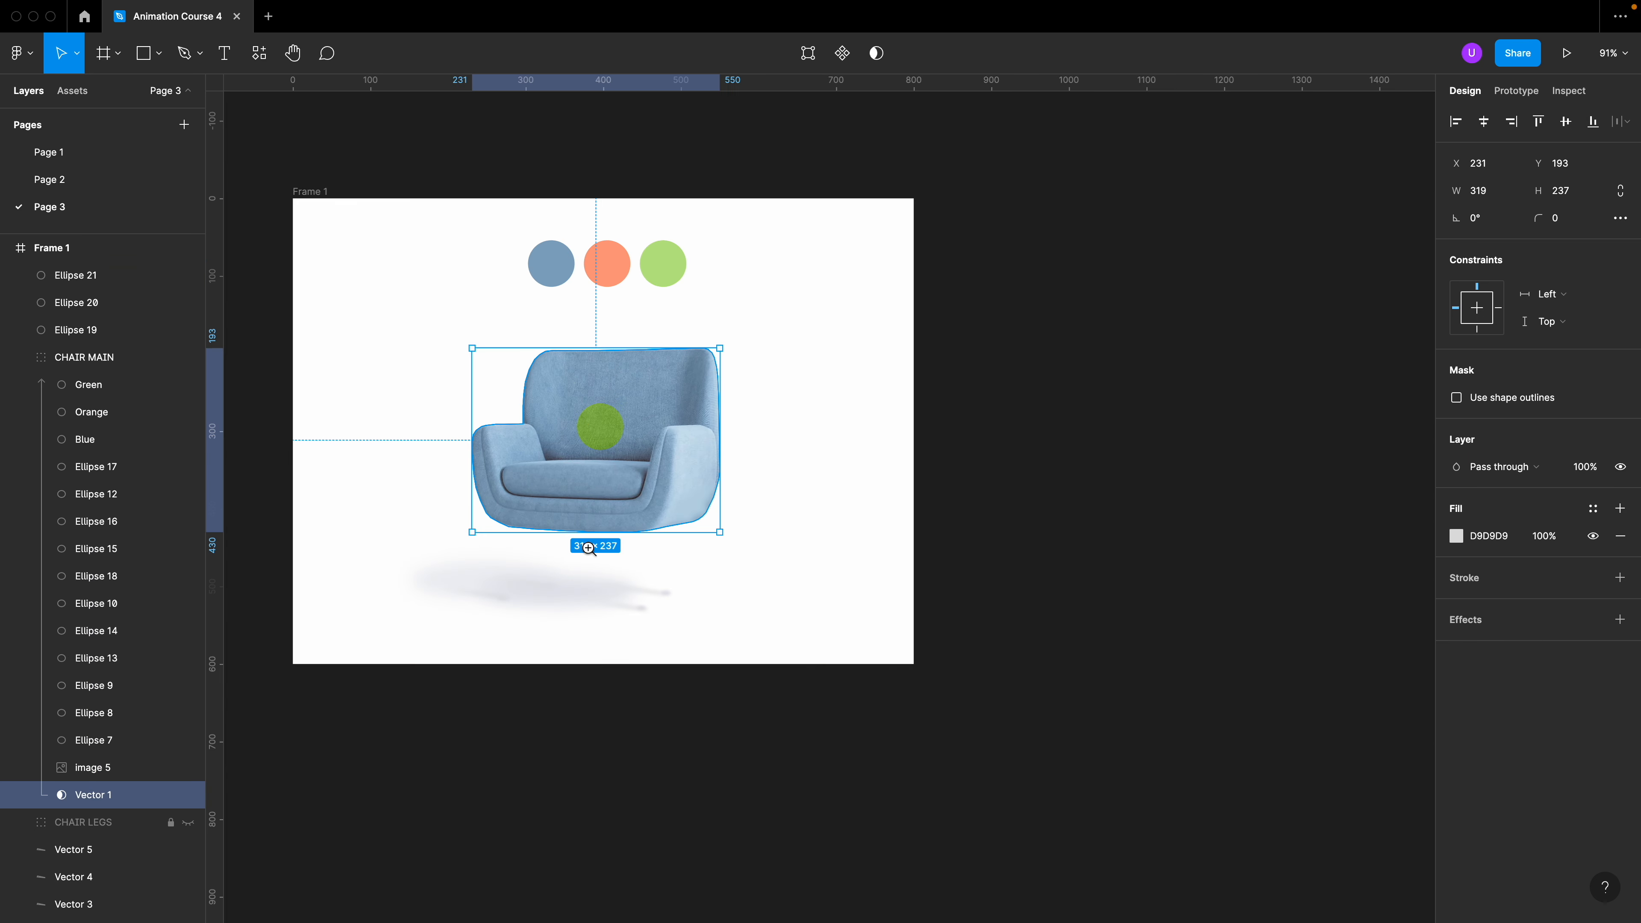
Show the CHAIR LEGS group again beneath the masked seat
scroll(582, 544, up, 3)
scroll(564, 579, right, 1)
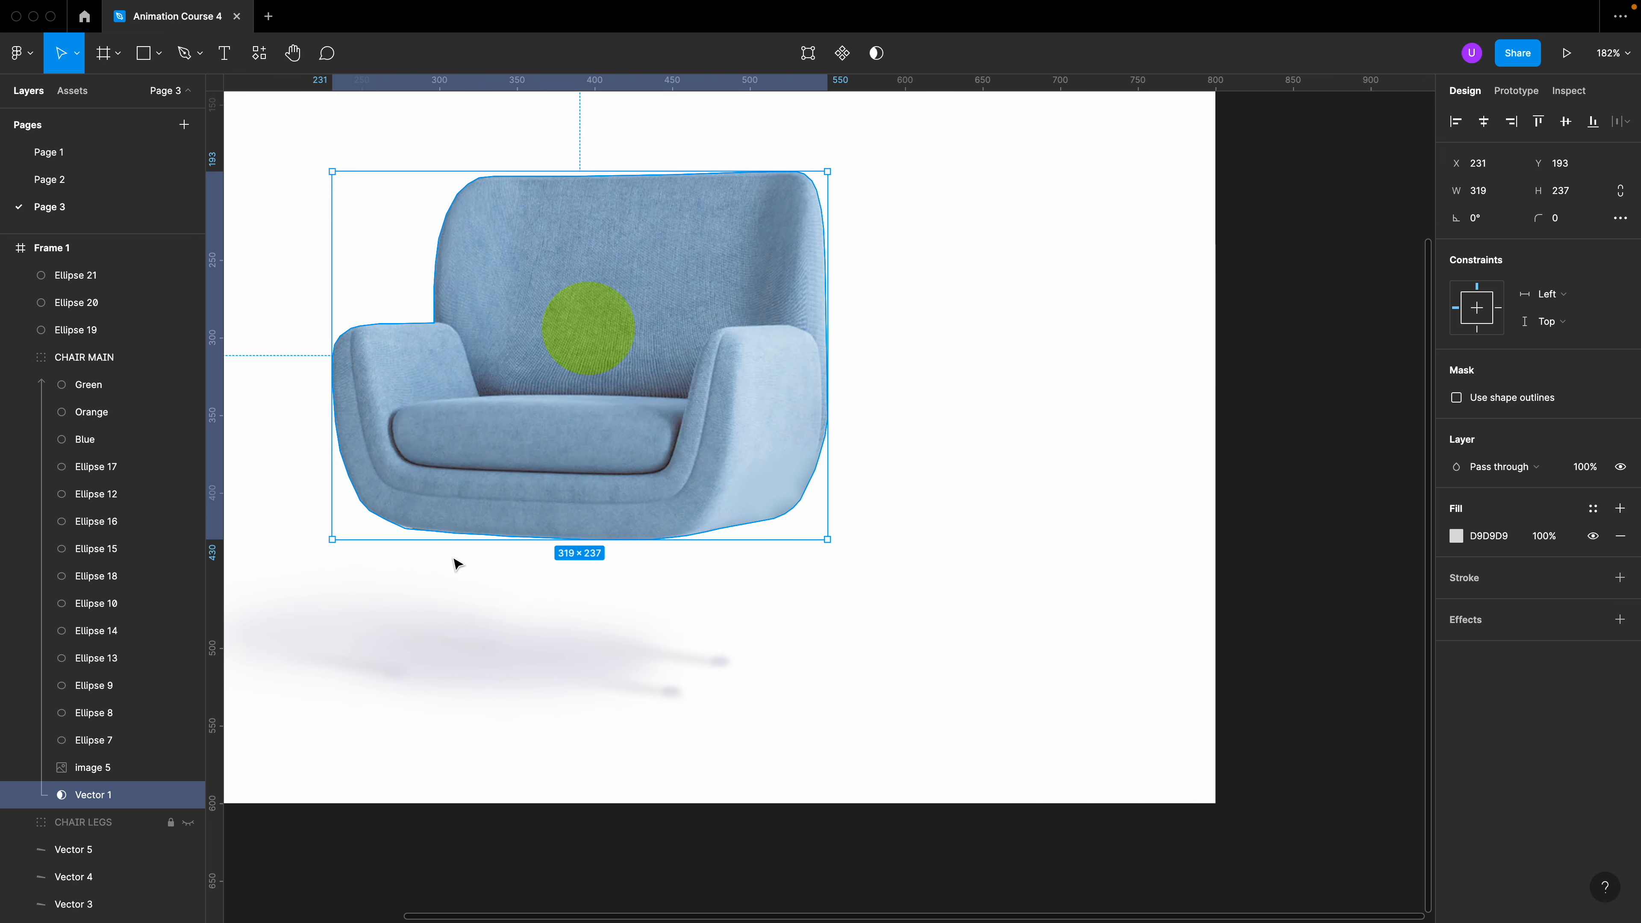
click(189, 823)
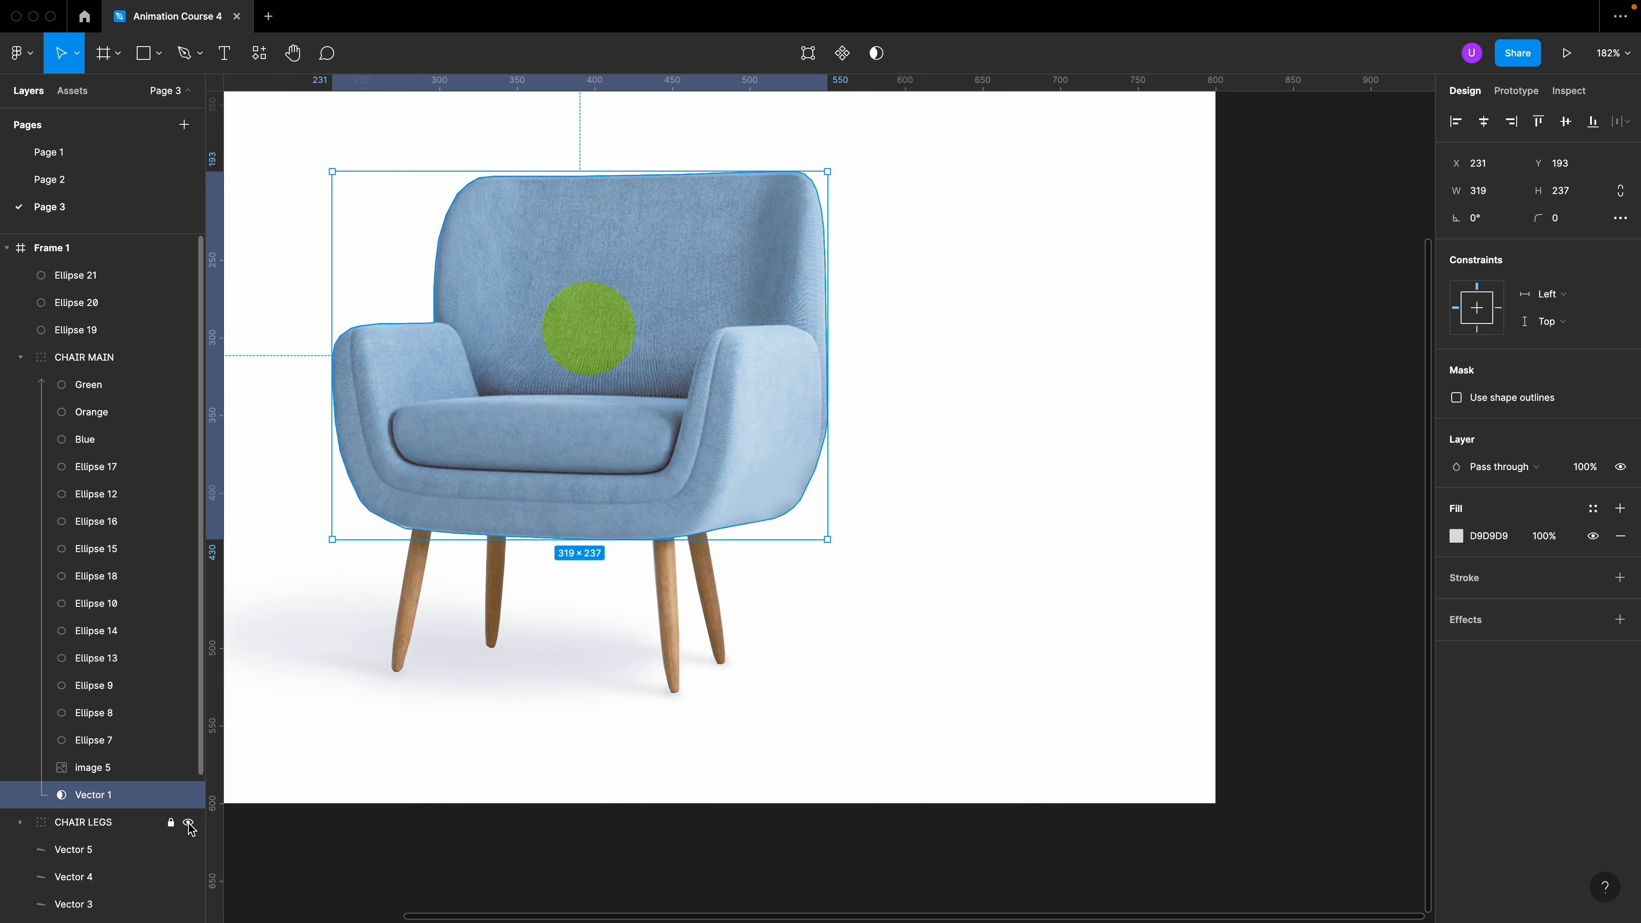
Enlarge the Blue circle in CHAIR MAIN from its centre until it tints the whole seat
scroll(620, 640, down, 5)
click(611, 490)
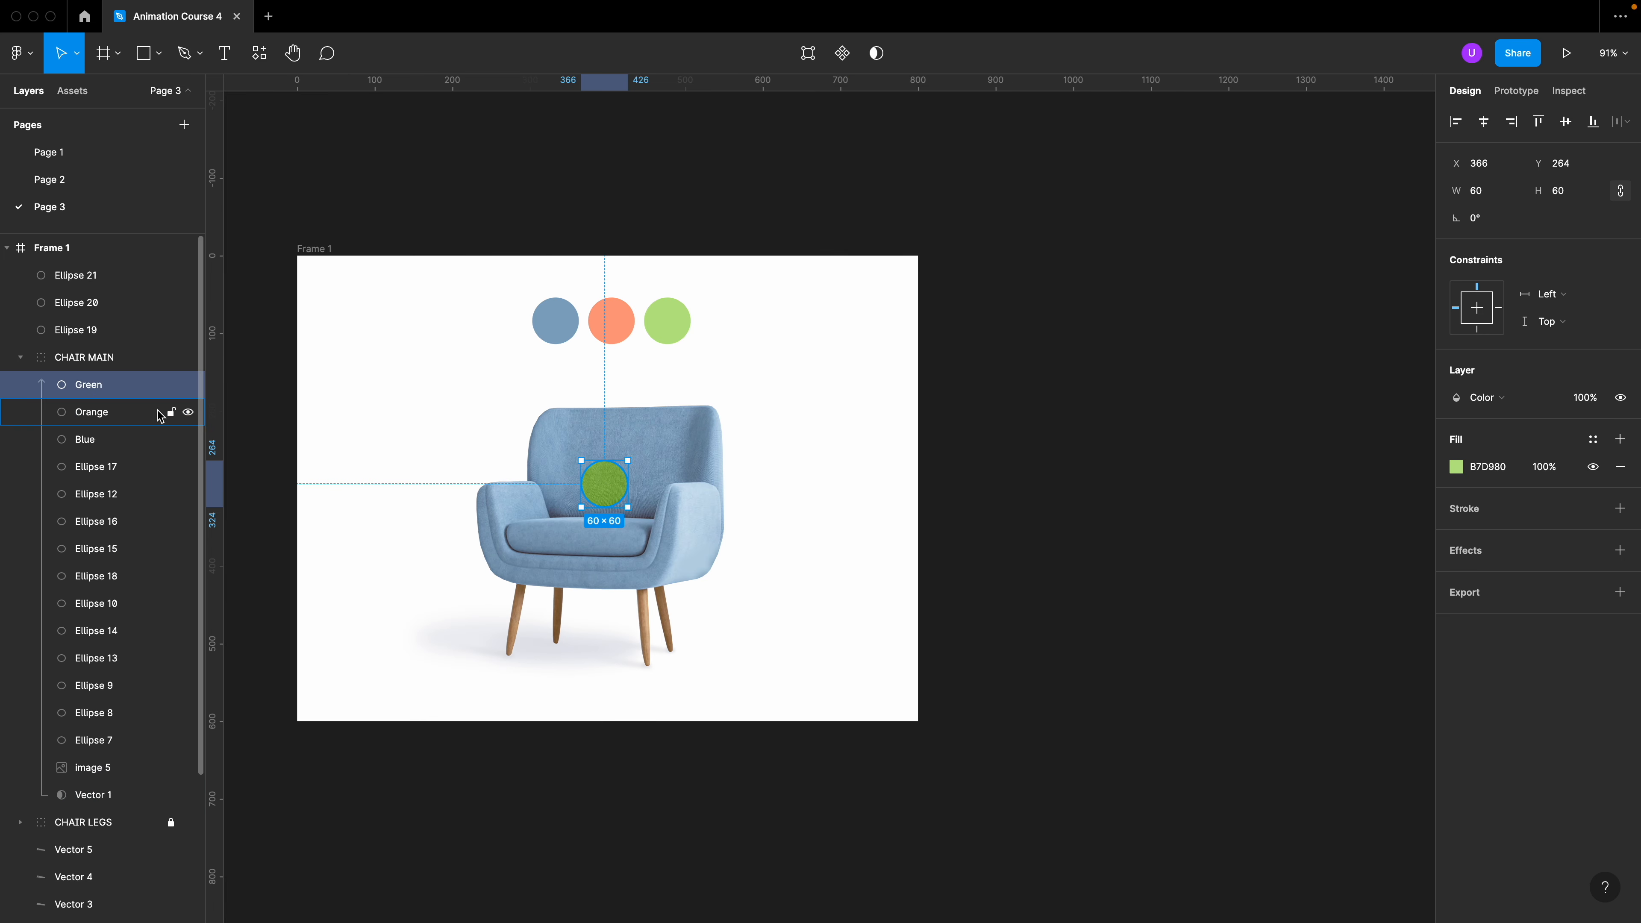
click(97, 438)
drag(628, 506, 761, 628)
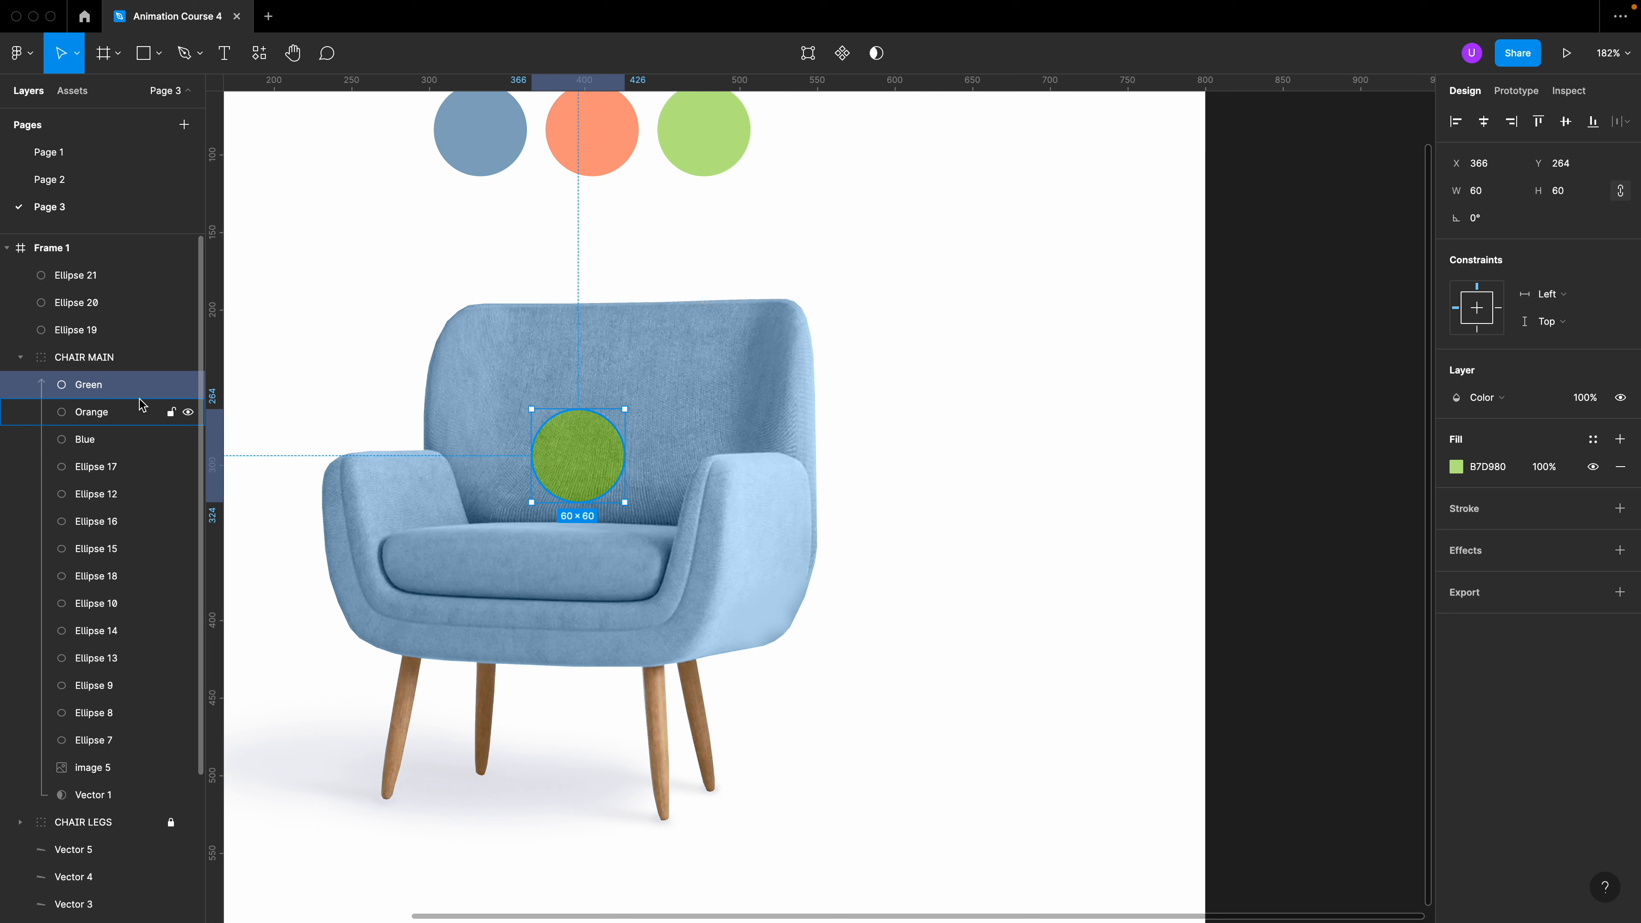
Set the layer opacity of the Green and Orange circles in CHAIR MAIN to 0%
key(0)
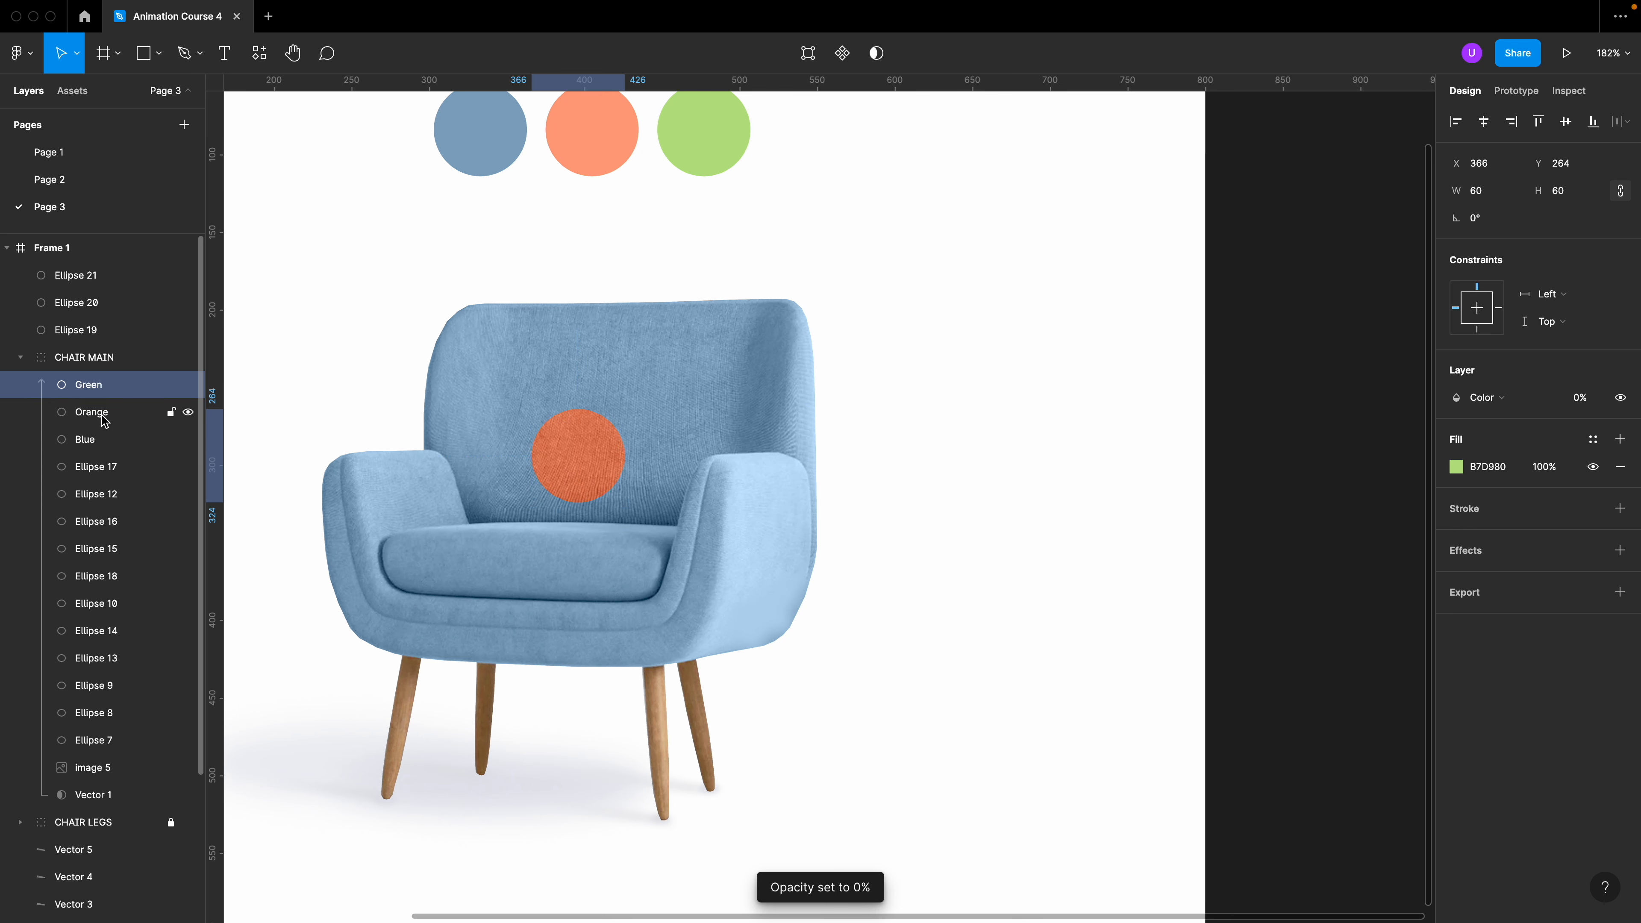
click(103, 419)
key(0)
key(0)
click(986, 635)
key(z)
alt+click(652, 534)
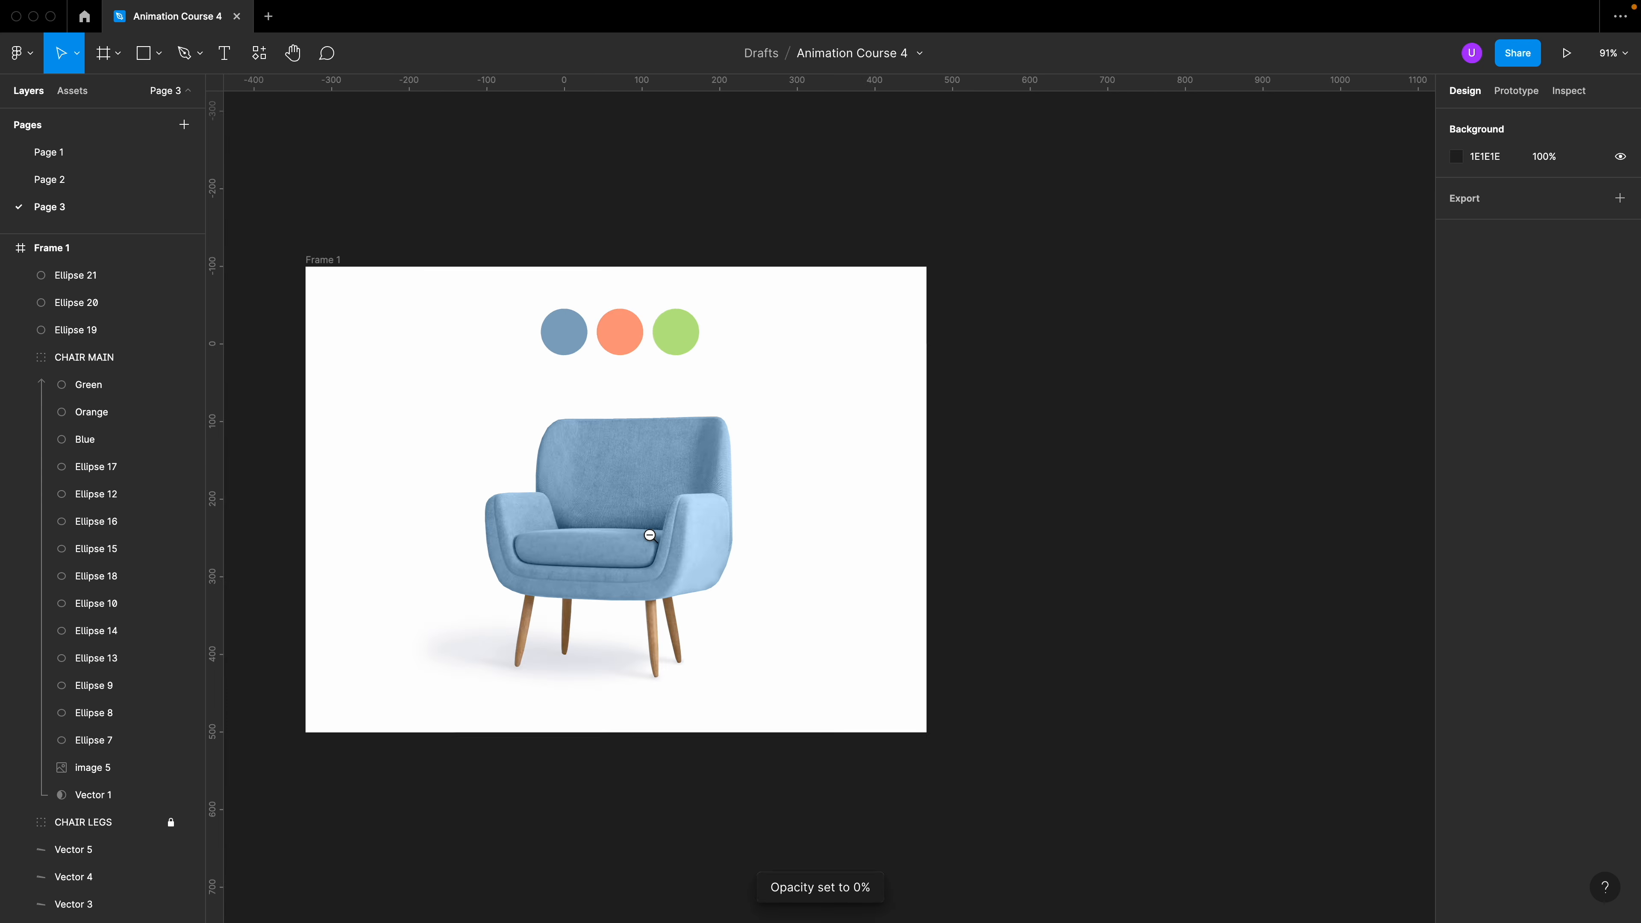
Draw an open check mark about 17.5 × 11 with the Pen tool inside the blue circle above the chair
alt+click(651, 534)
scroll(636, 505, right, 1)
click(587, 436)
click(587, 436)
click(537, 448)
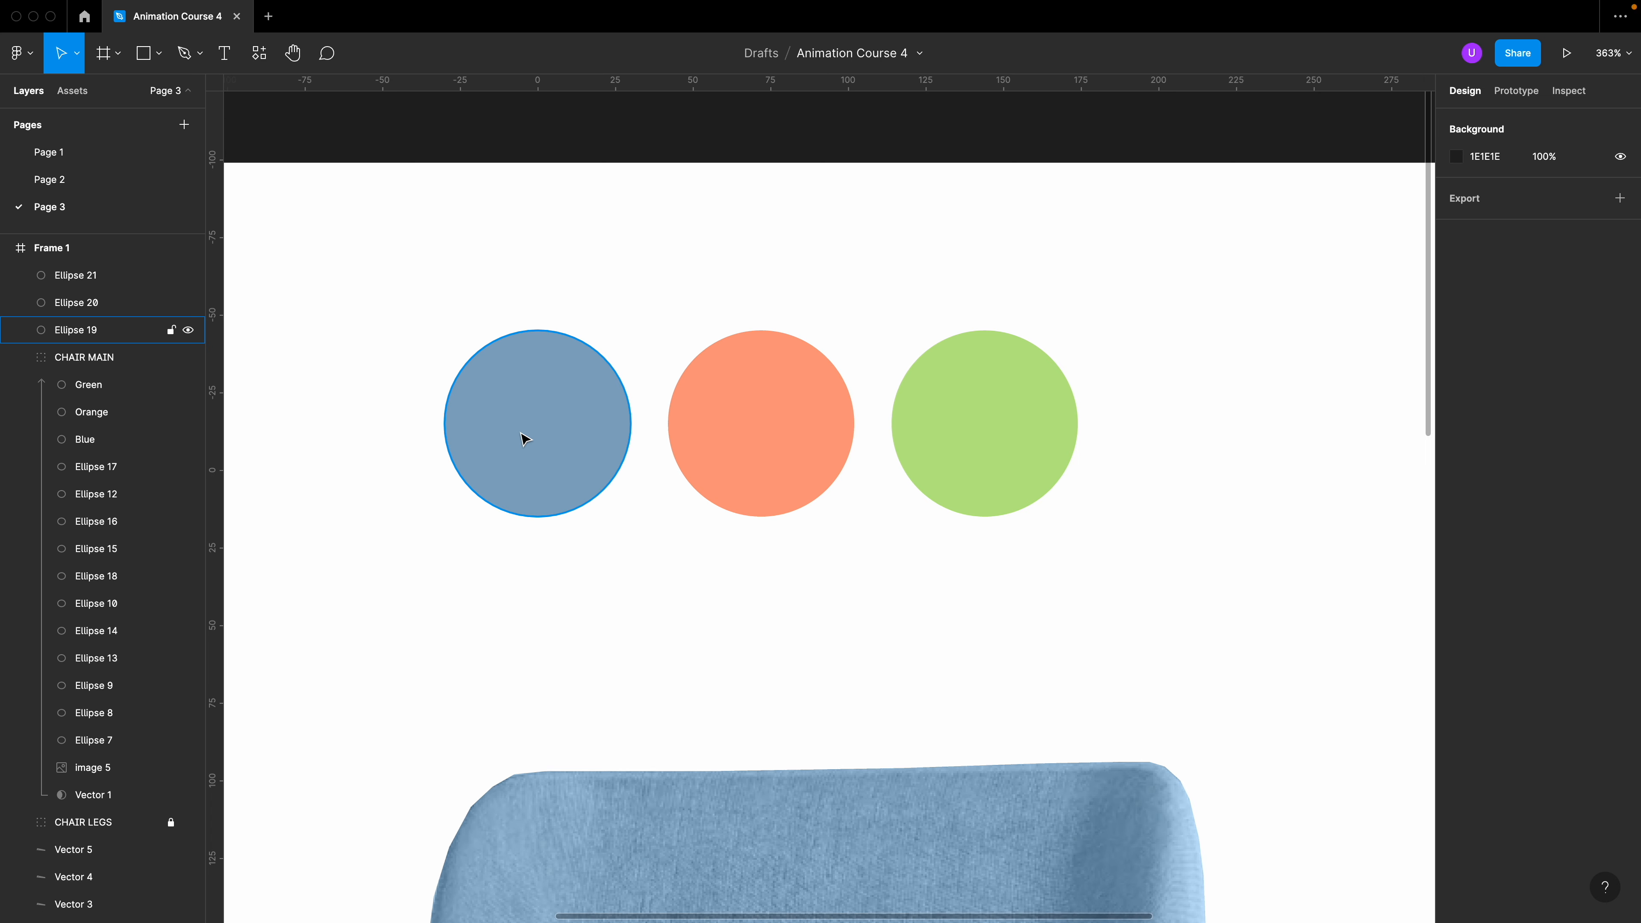
key(p)
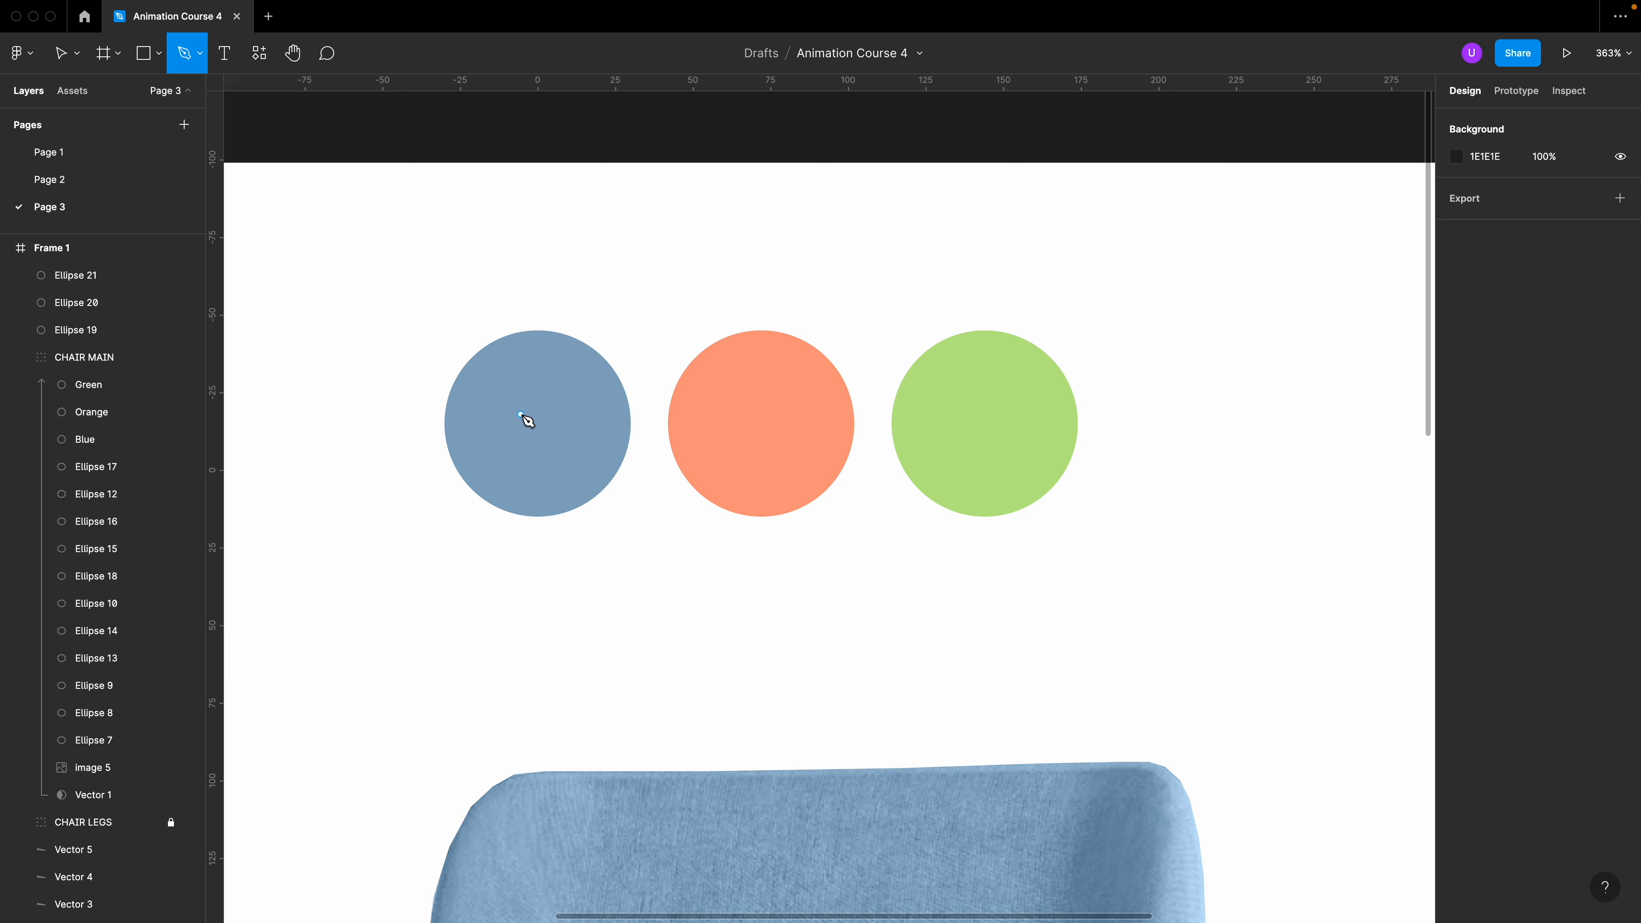
click(517, 417)
click(538, 437)
click(572, 404)
key(Return)
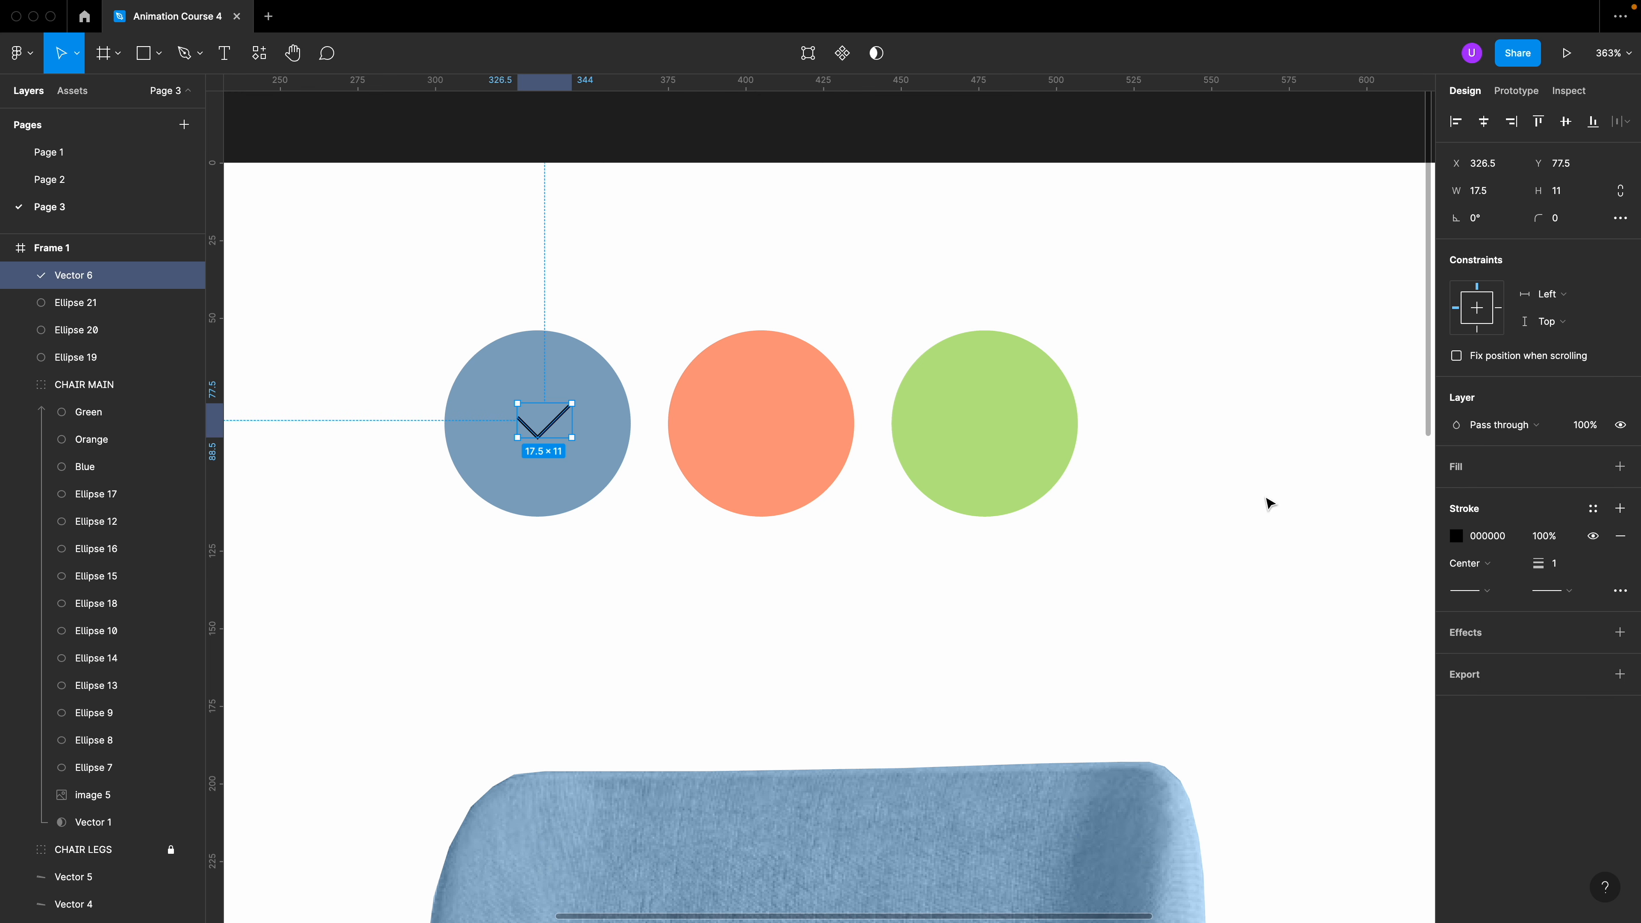
Set the check mark's stroke colour to FFFFFF and its stroke width to 3
click(1487, 538)
text(FFF)
key(Return)
click(1562, 565)
text(3)
key(Return)
Copy the white check mark and paste a copy onto the orange and green circles above the chair
key(ctrl+c)
click(773, 477)
key(ctrl+v)
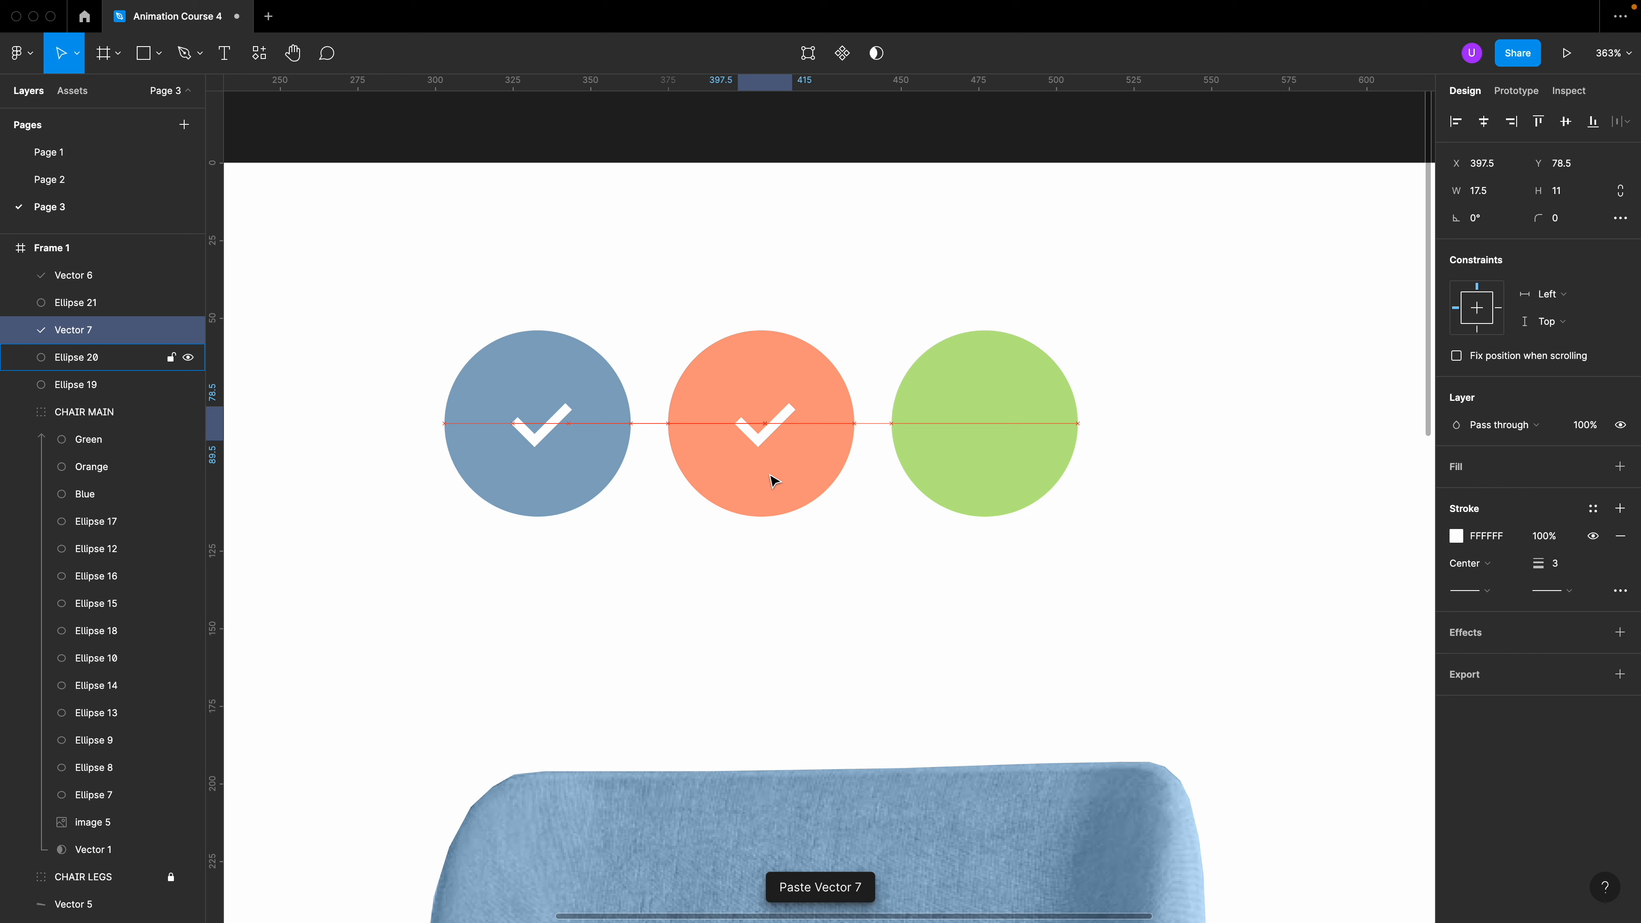
click(1019, 448)
key(ctrl+v)
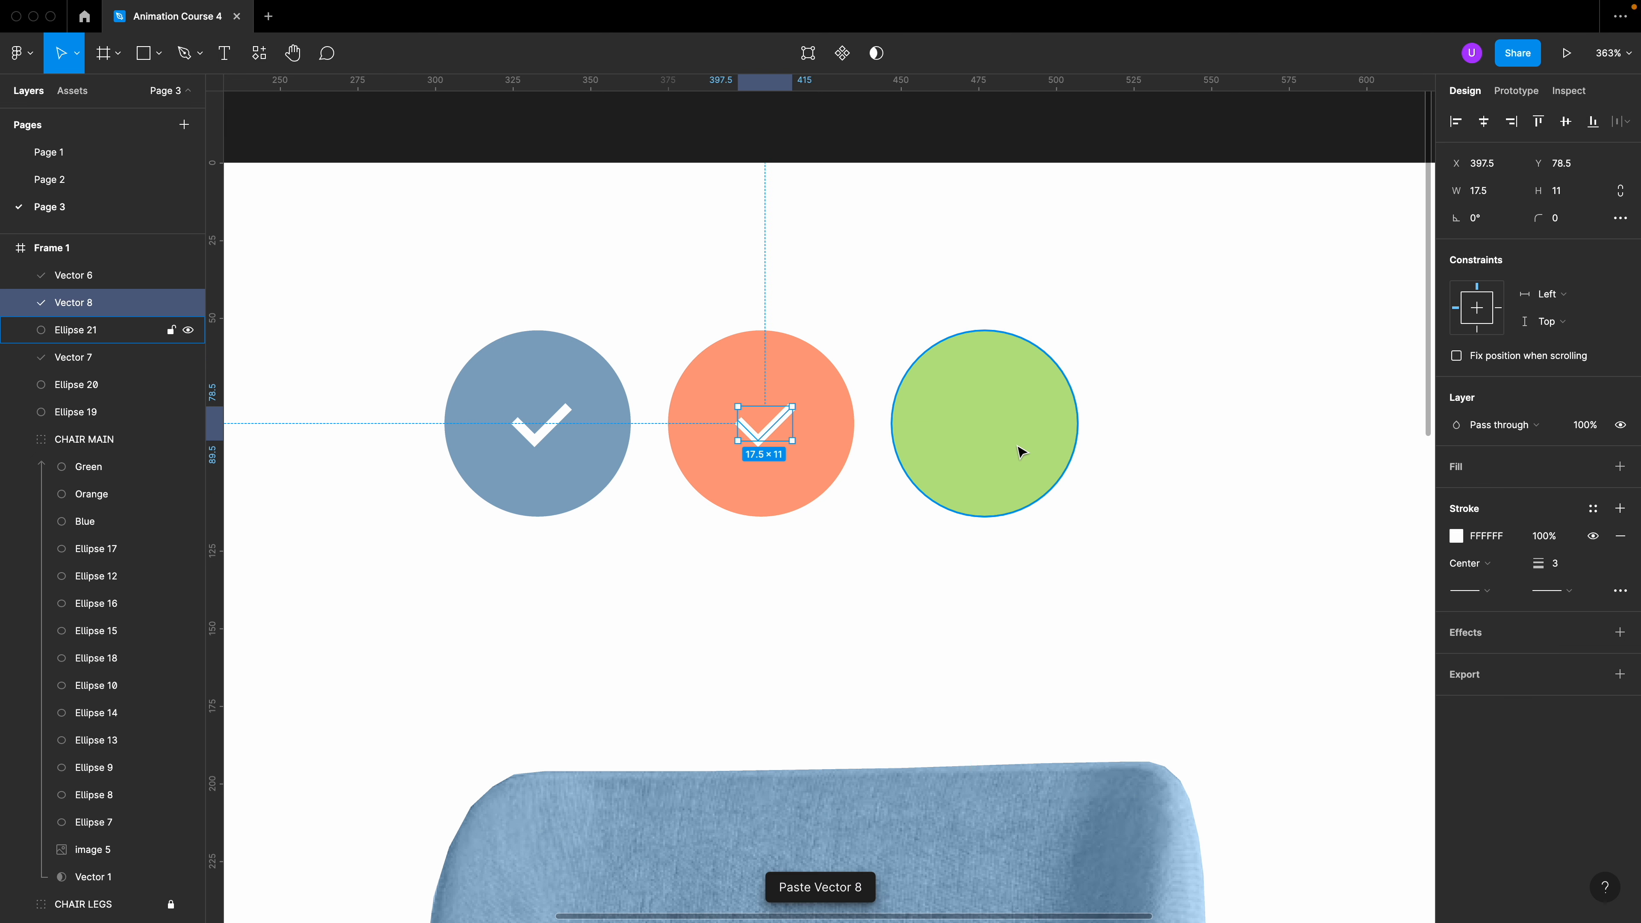
Set the opacity of the check marks on the orange and green circles to 0%
click(764, 434)
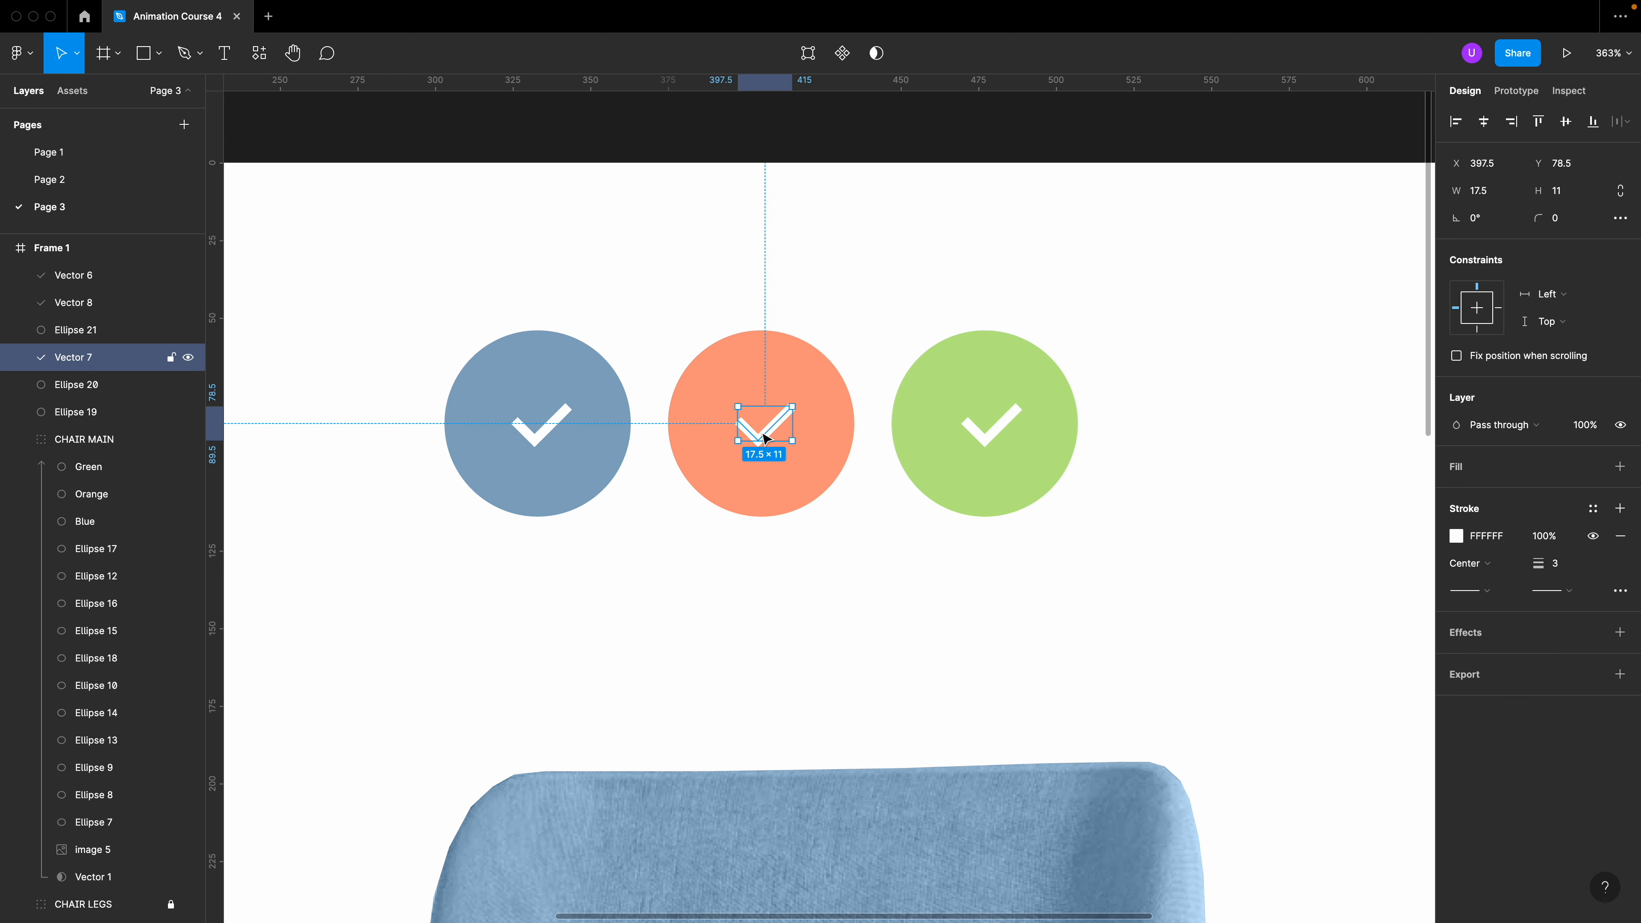
key(0)
key(0)
click(999, 433)
key(0)
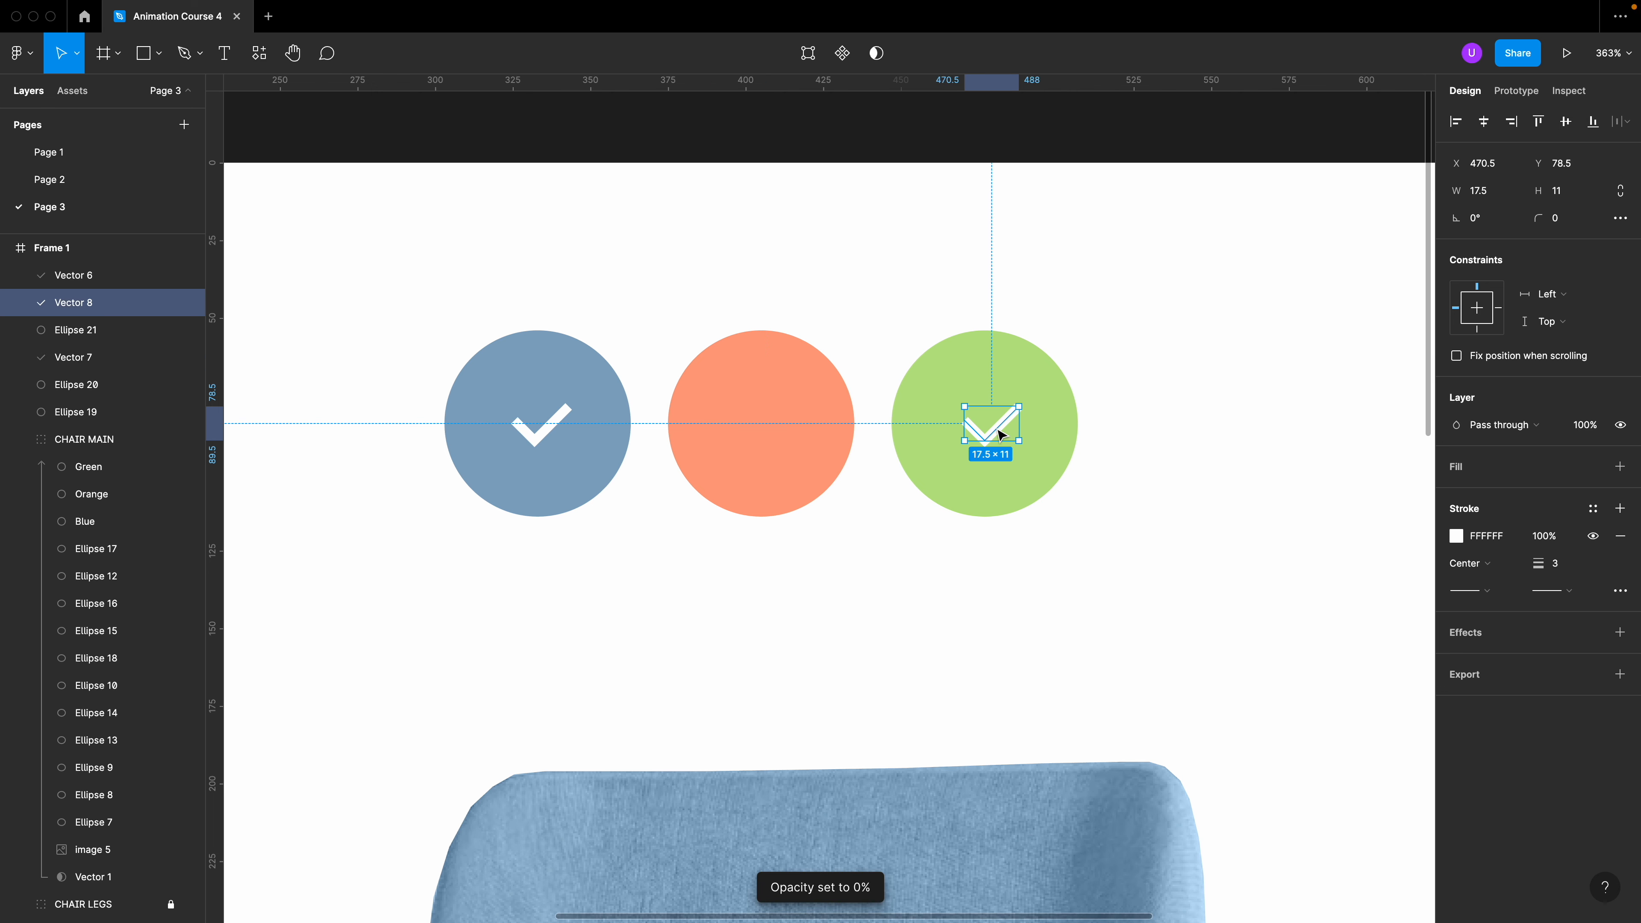
key(0)
click(1020, 552)
Enlarge the blue circle above the chair from its centre to 70 × 70
key(z)
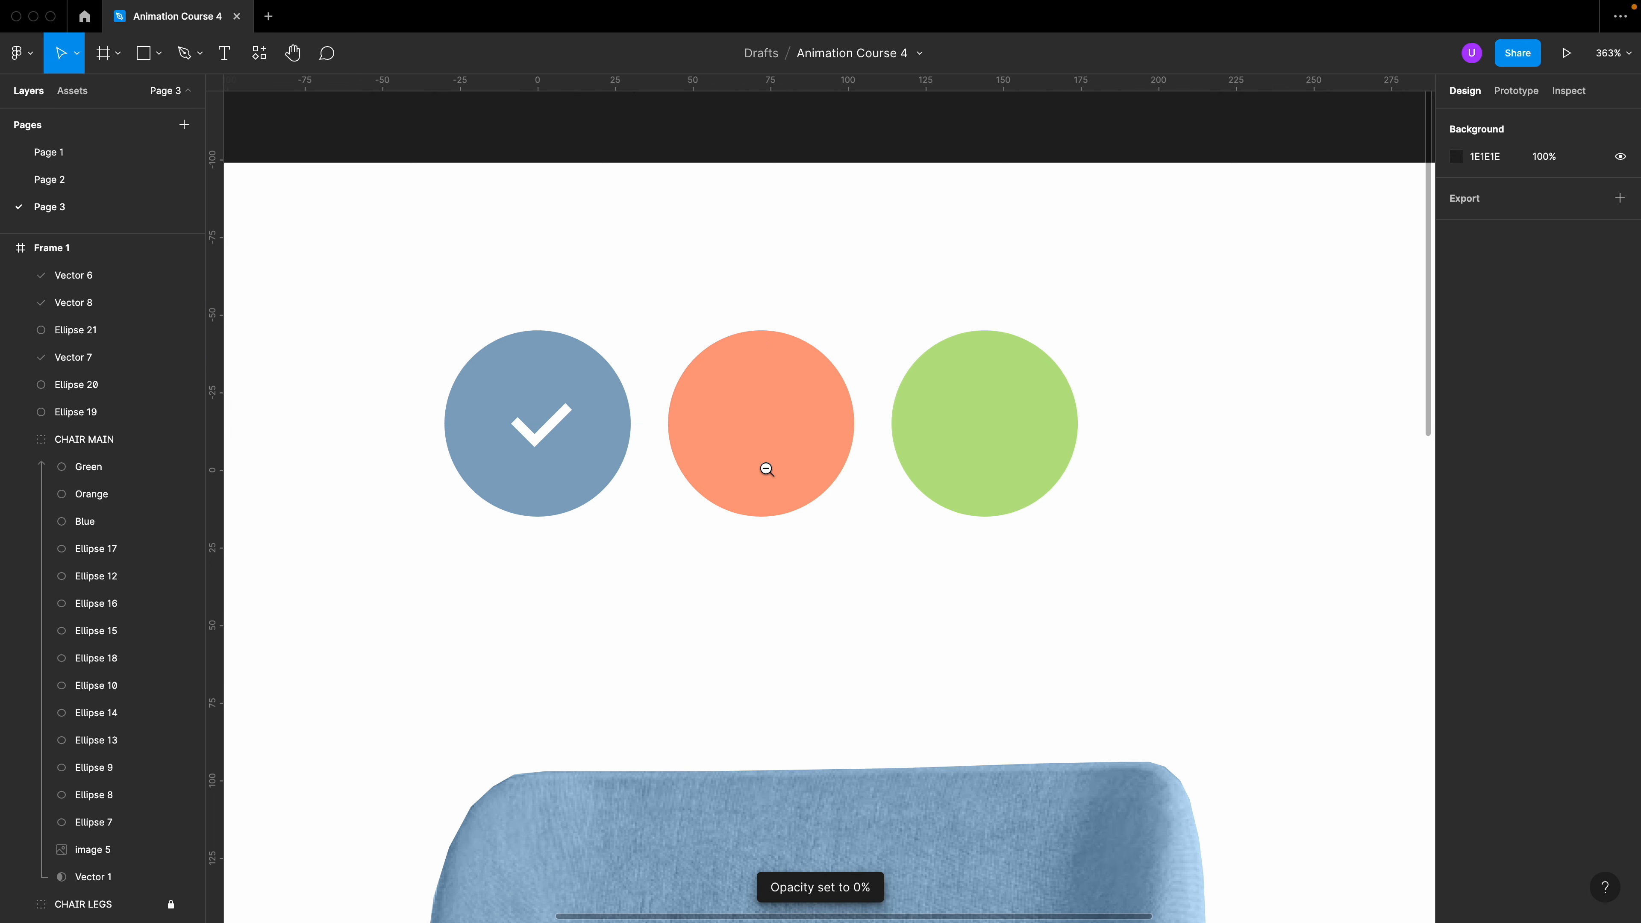
alt+click(765, 469)
alt+click(777, 485)
scroll(678, 517, right, 3)
click(555, 495)
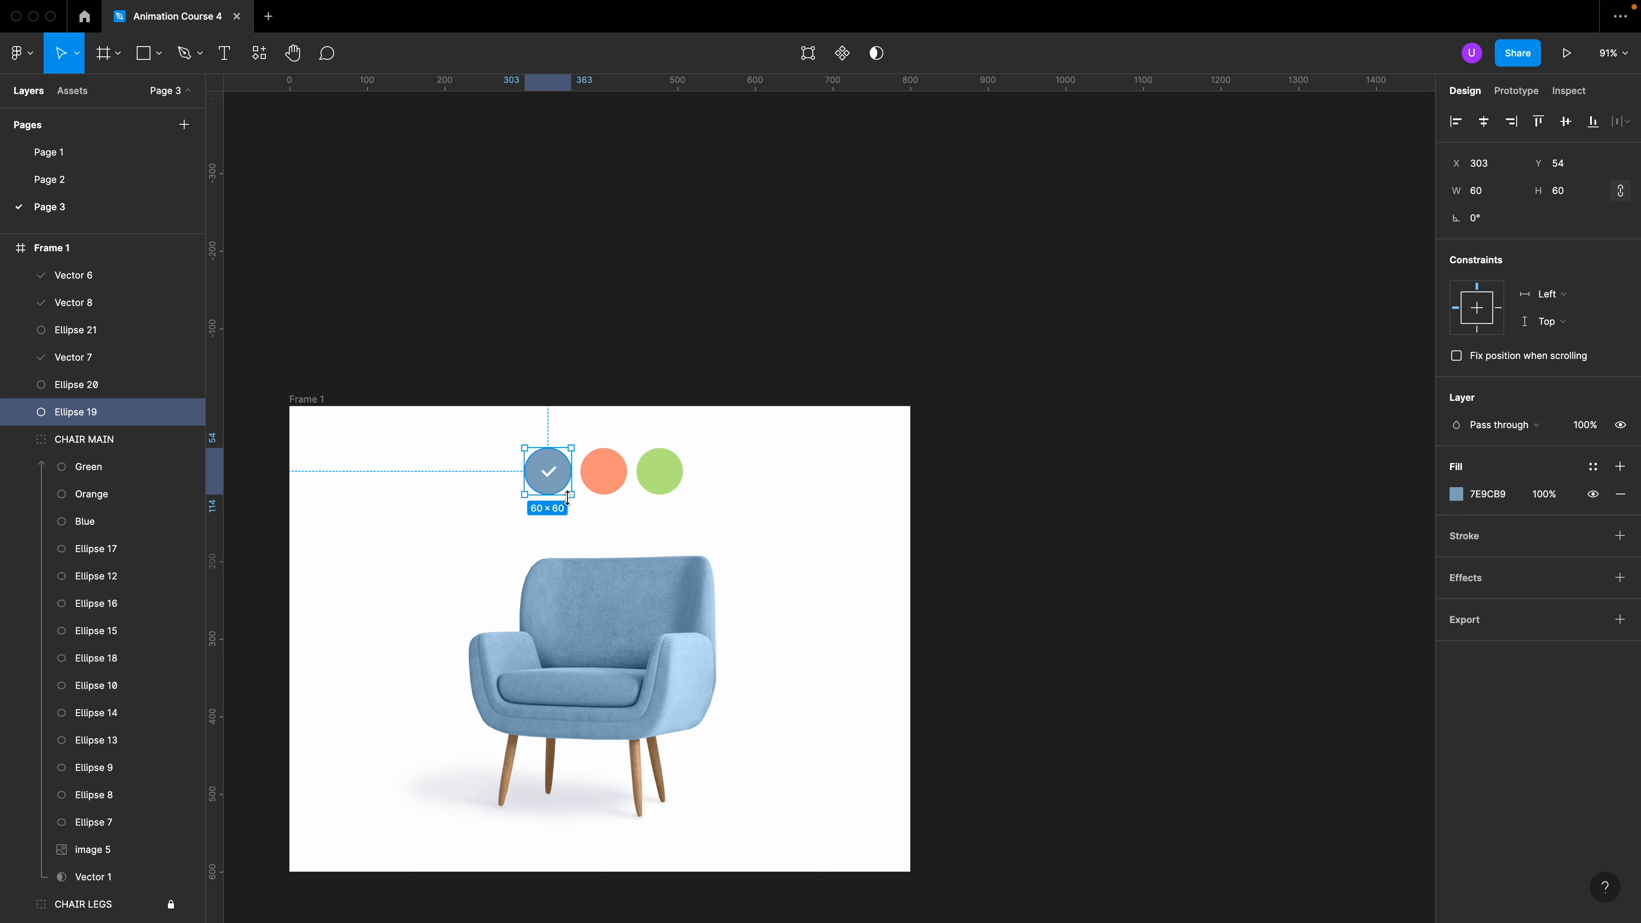
key(alt)
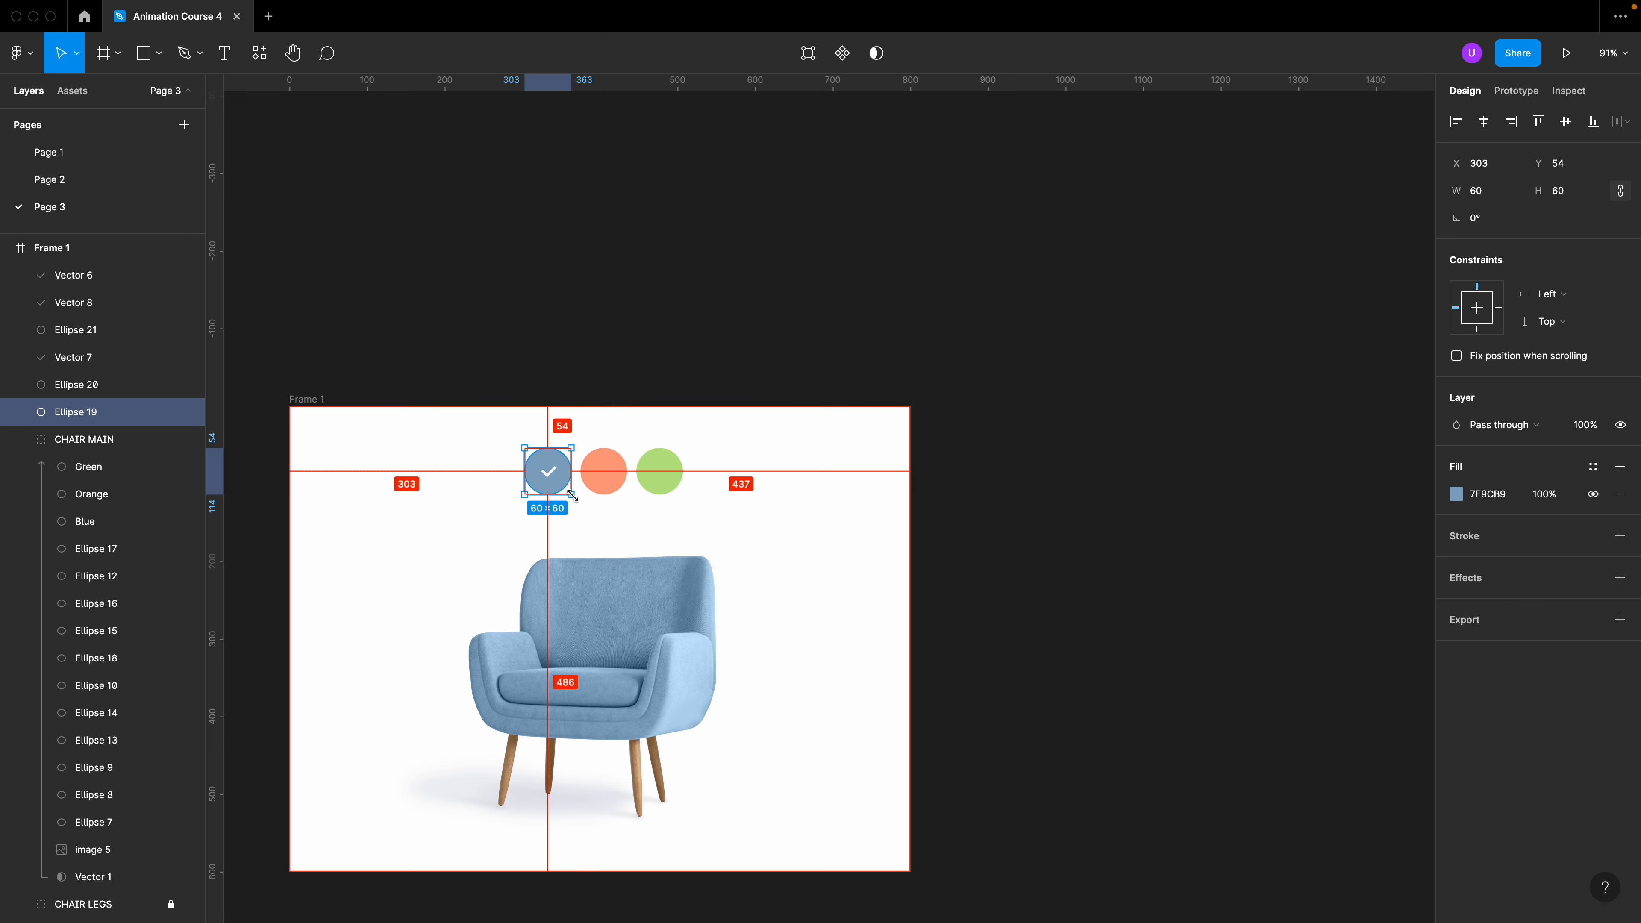
drag(574, 496, 575, 498)
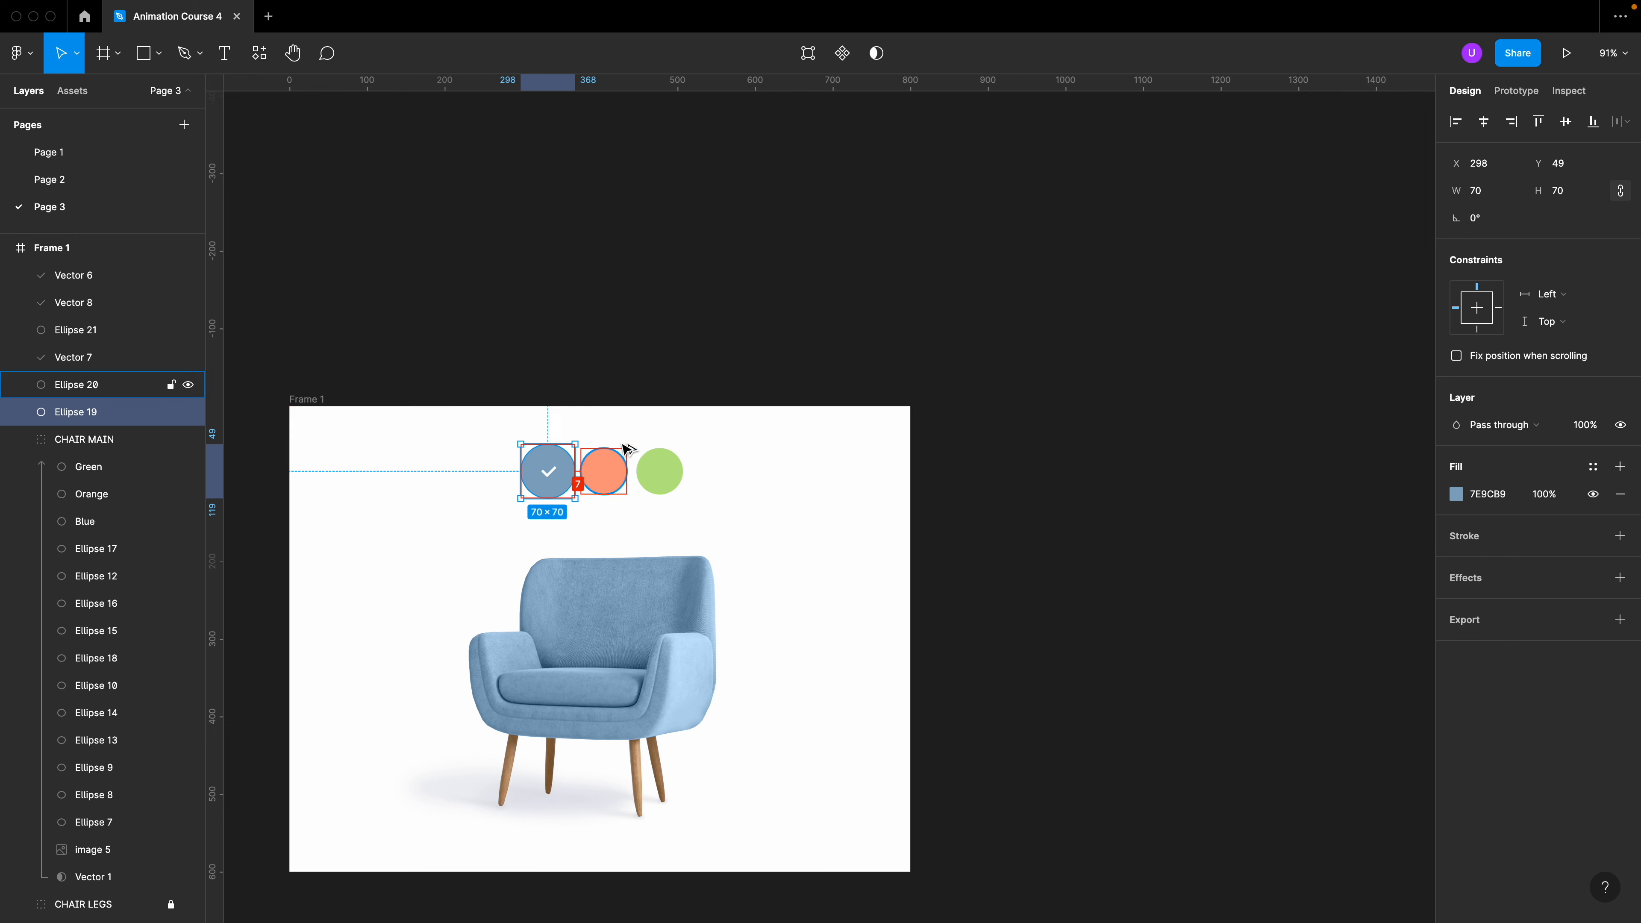
click(658, 342)
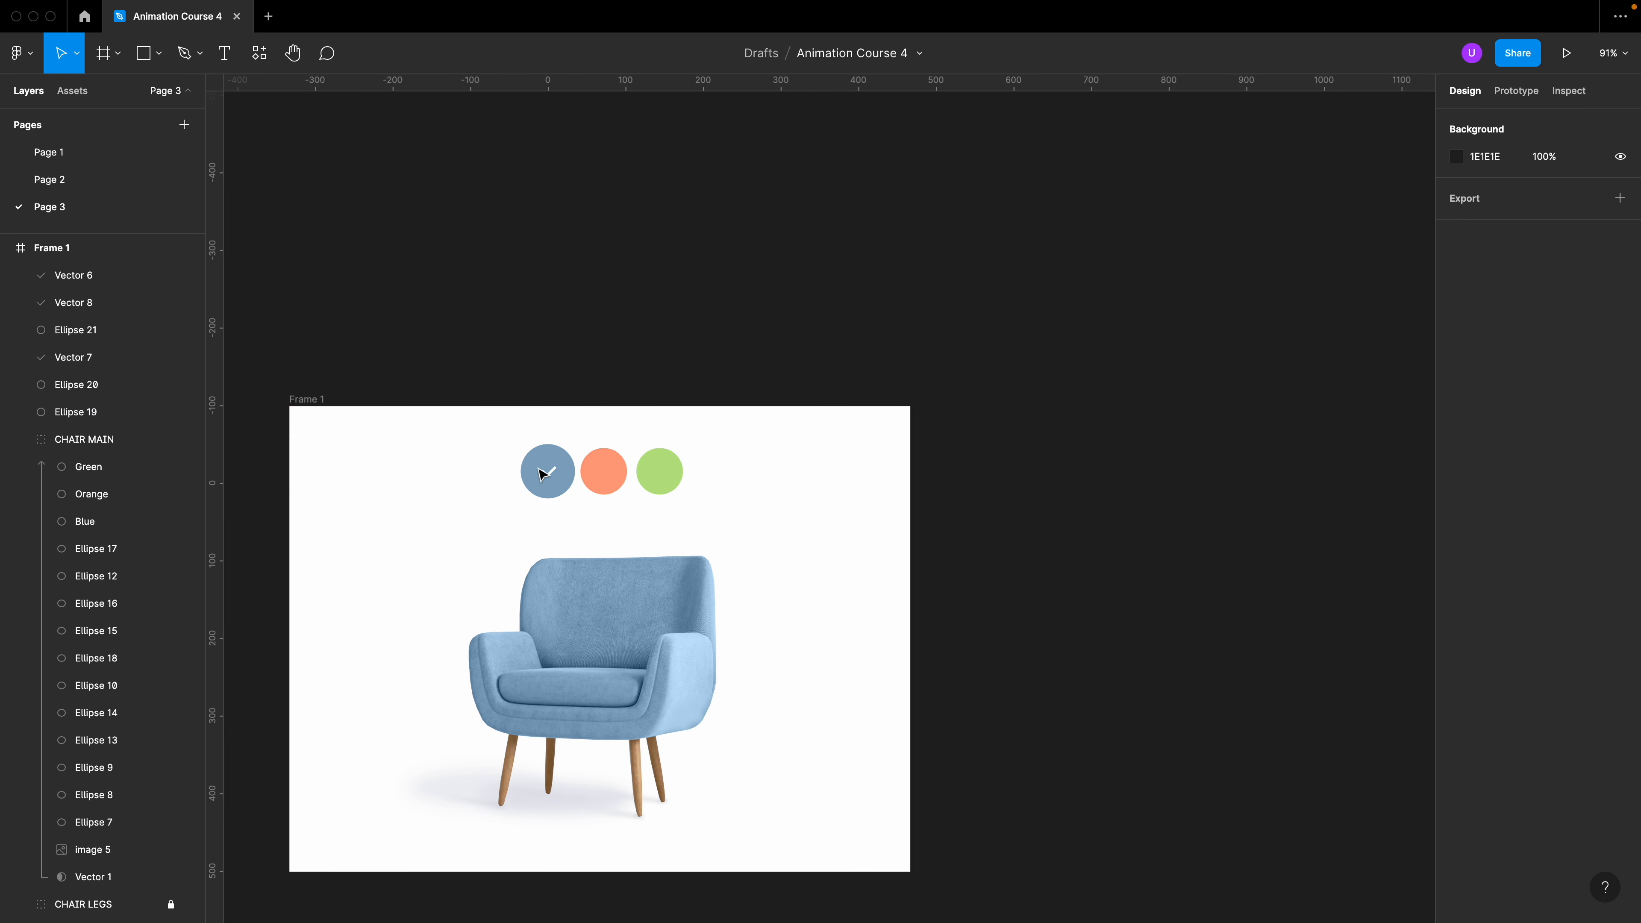
Rename Frame 1 as 1 and duplicate it as a second frame
double_click(312, 406)
text(1)
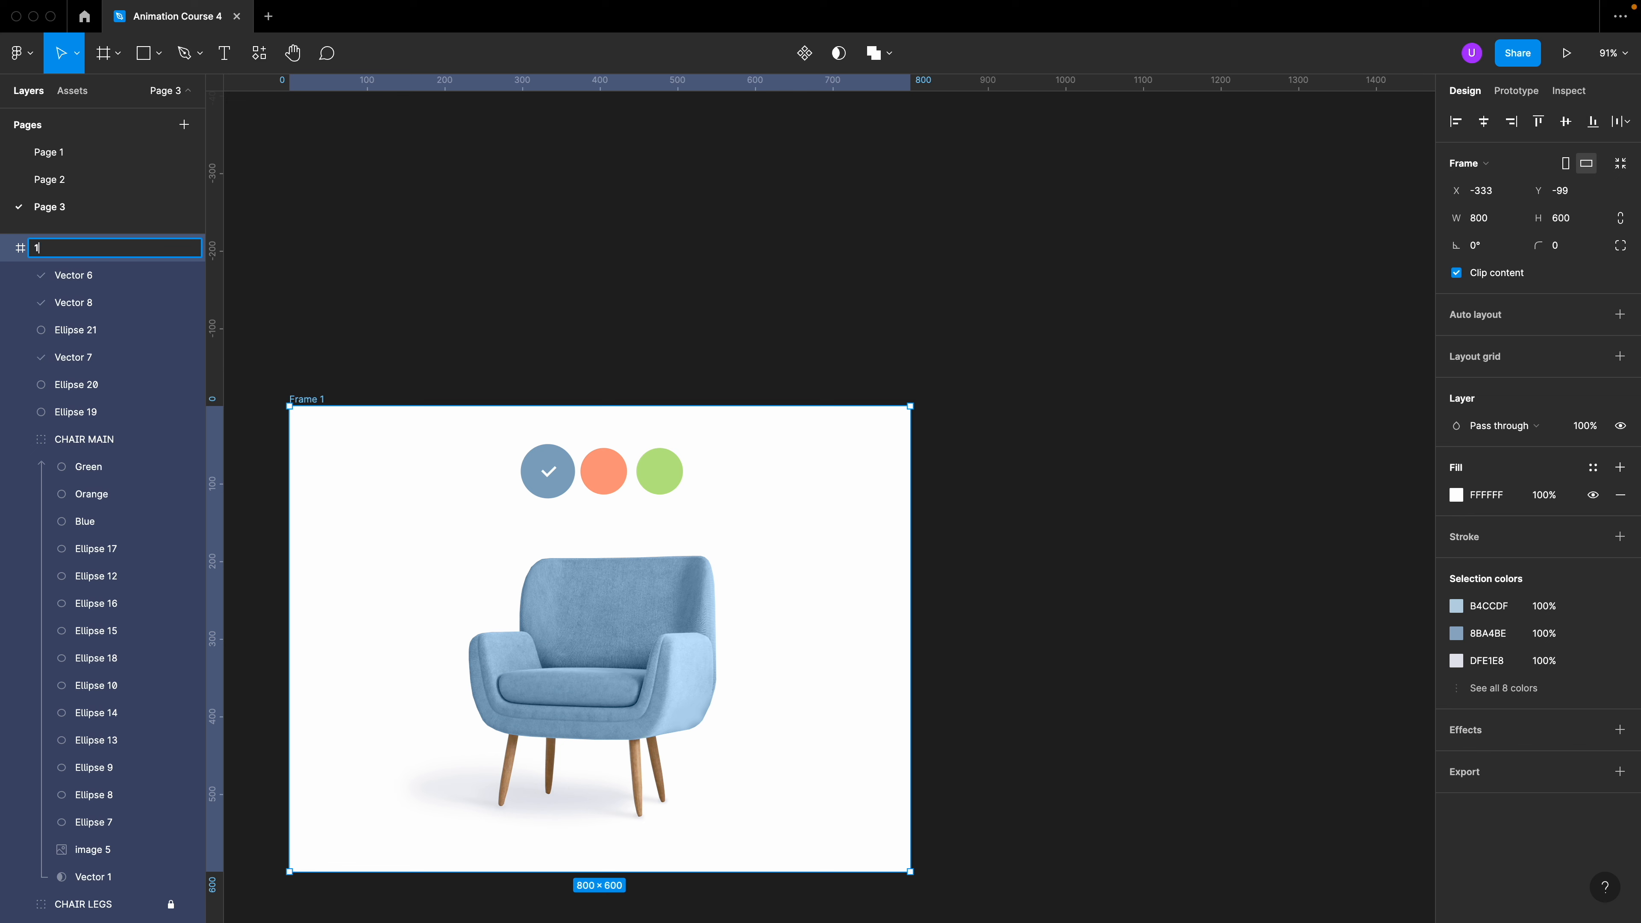
key(Return)
key(ctrl+d)
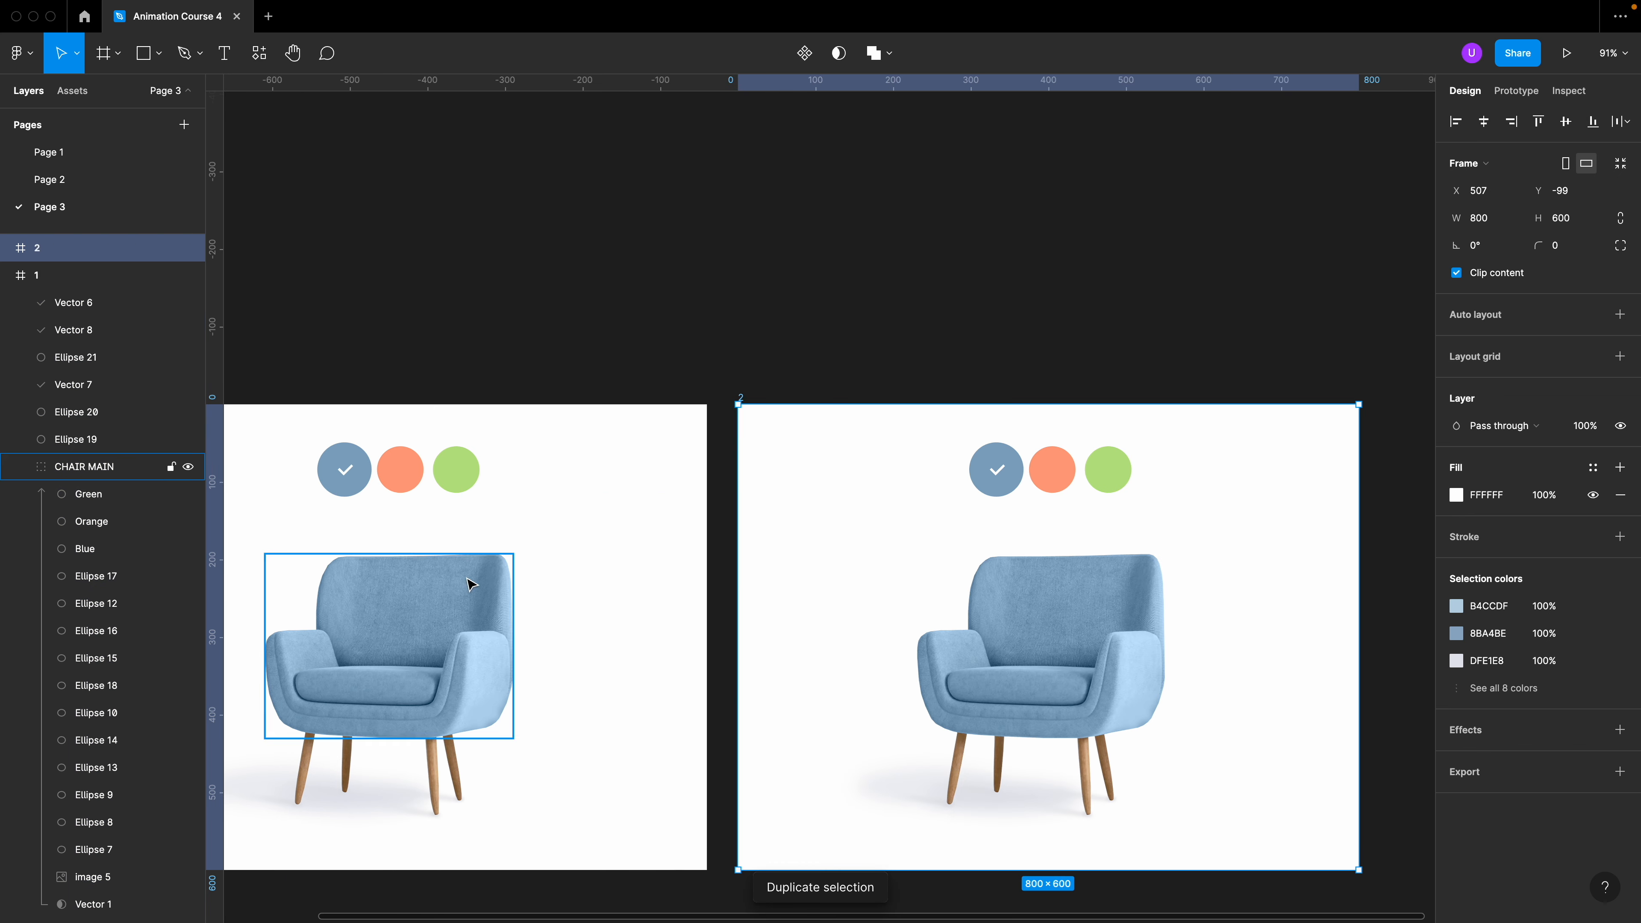
In frame 2, make the orange circle's check mark visible and set the blue circle's check mark opacity to 0%
scroll(669, 517, up, 5)
click(680, 403)
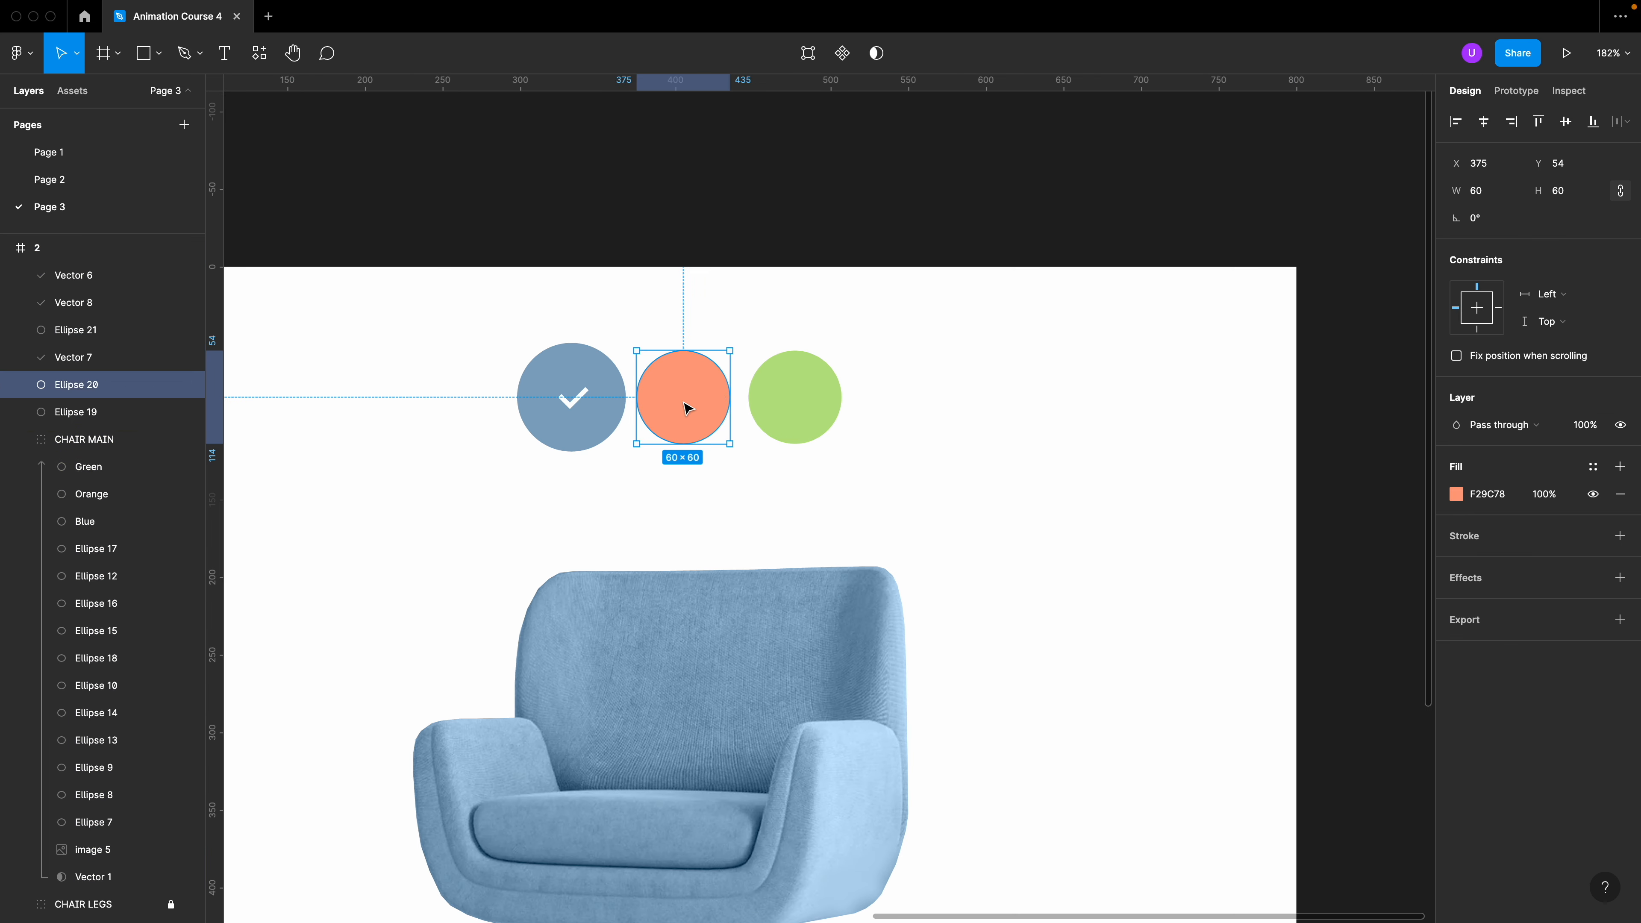
click(683, 404)
key(0)
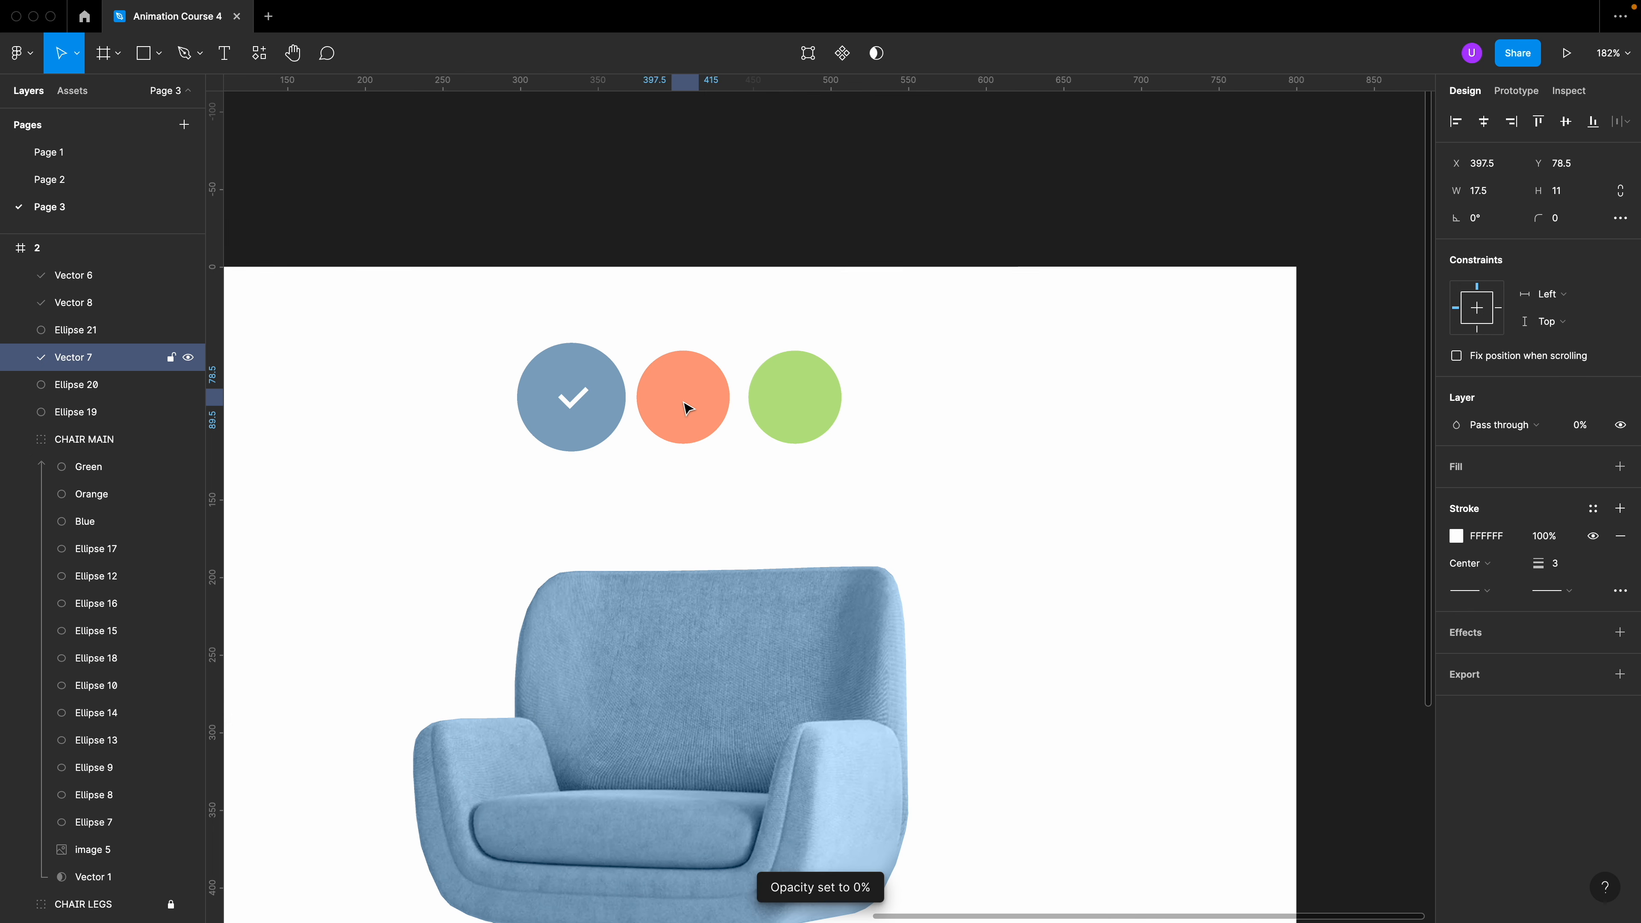
click(571, 402)
key(0)
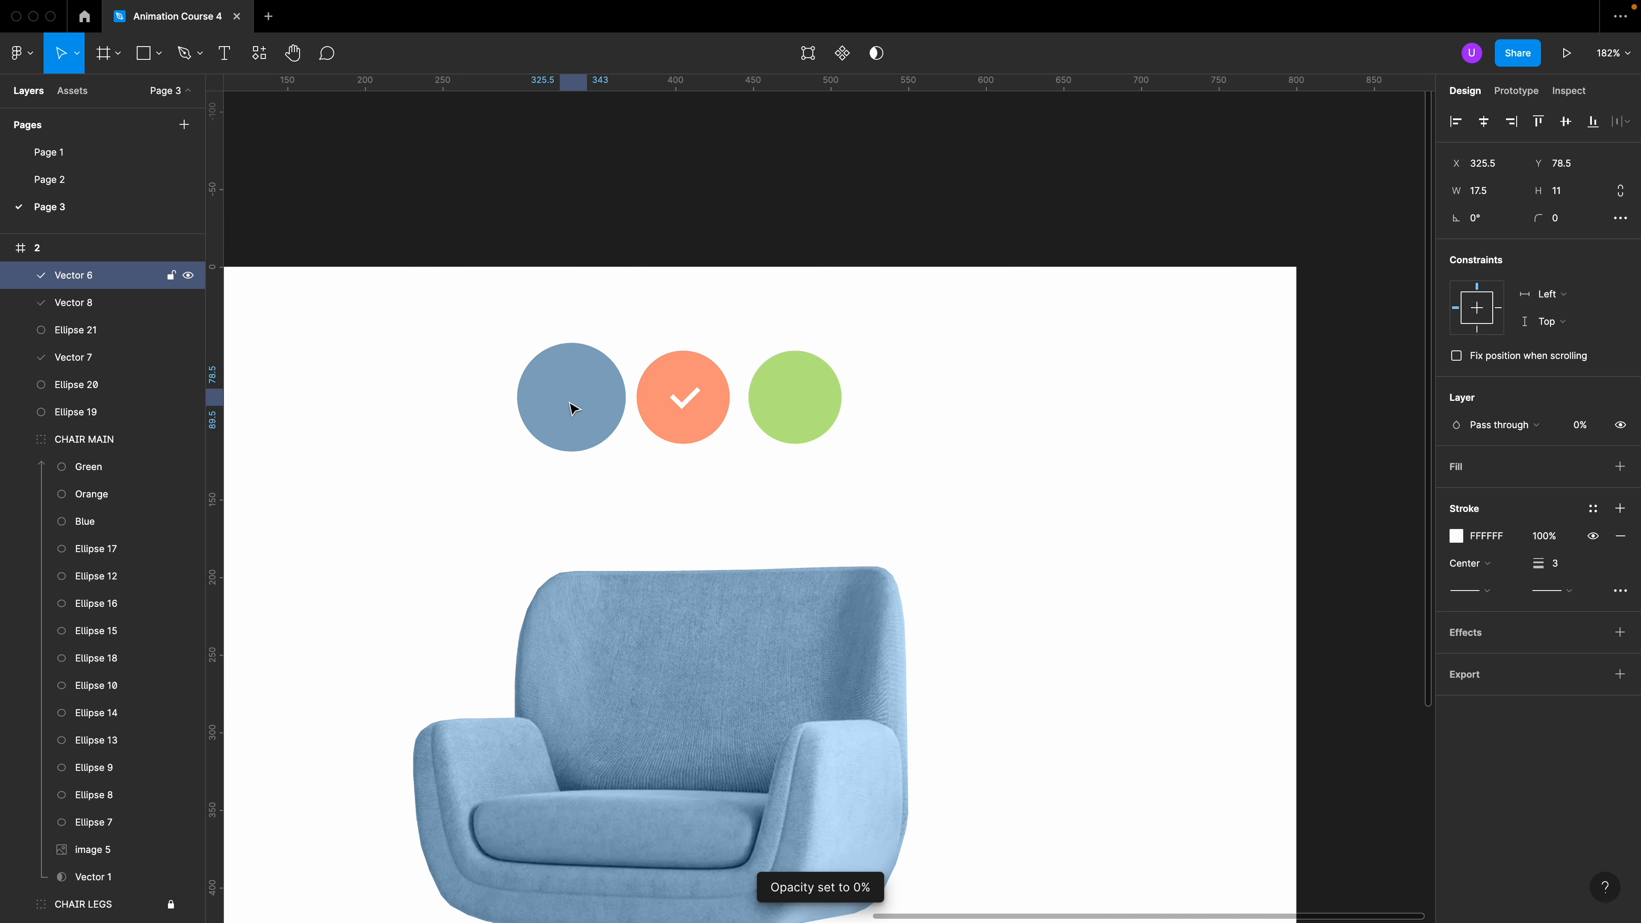
In frame 2, resize the blue circle to 60 × 60 and the orange circle to 70 × 70 from their centres
click(577, 437)
drag(627, 453, 617, 442)
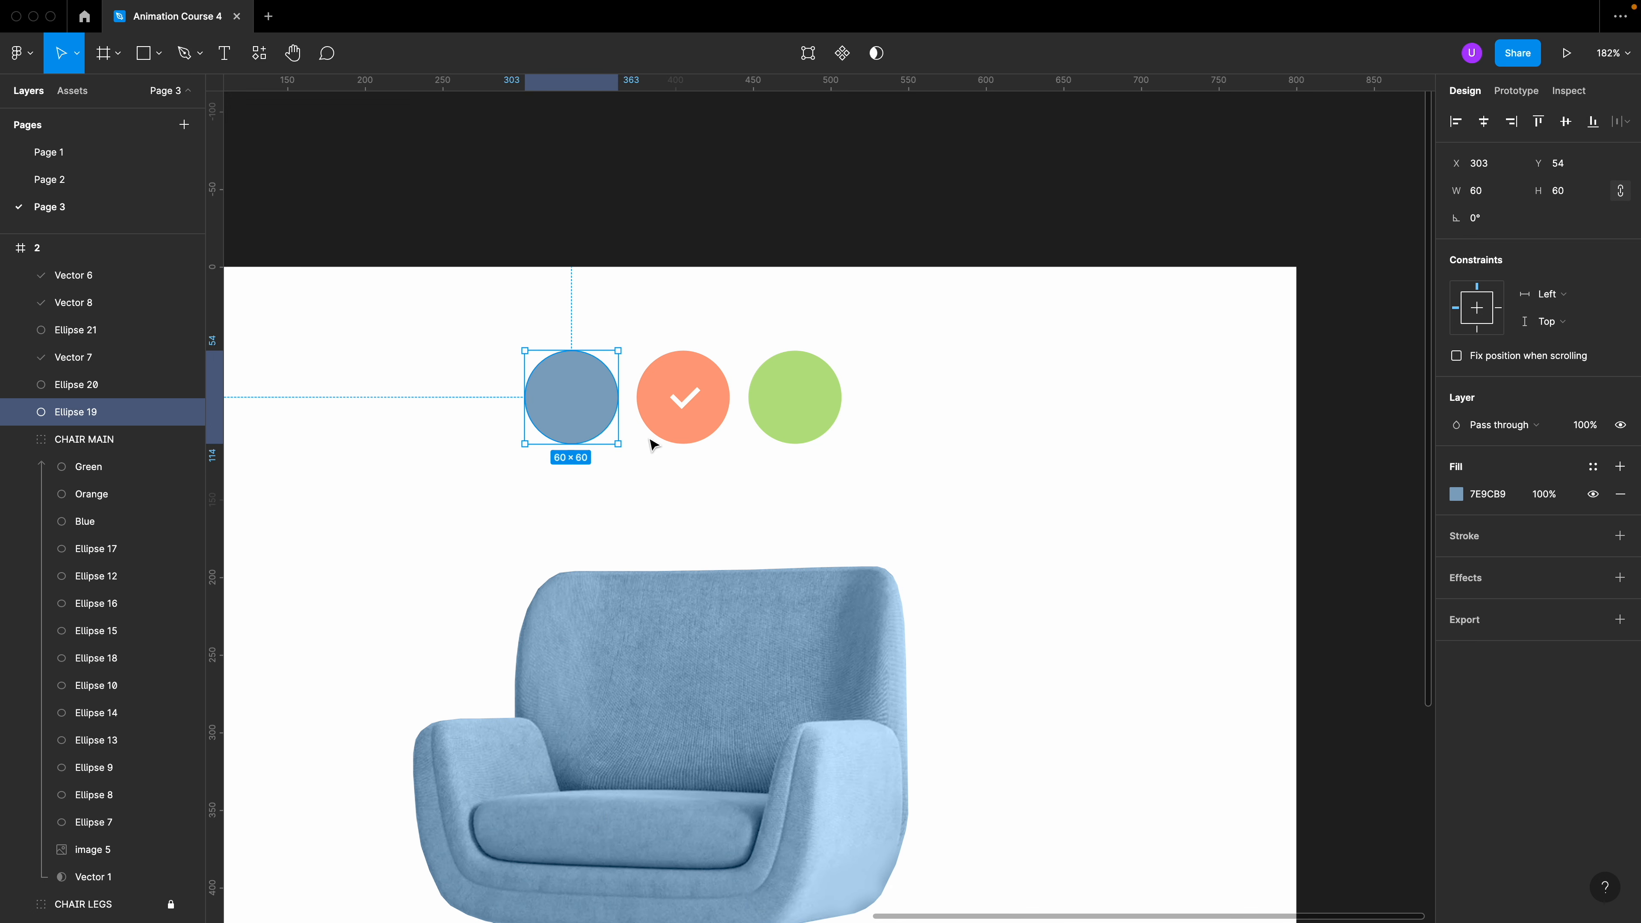
click(666, 440)
drag(726, 443, 735, 452)
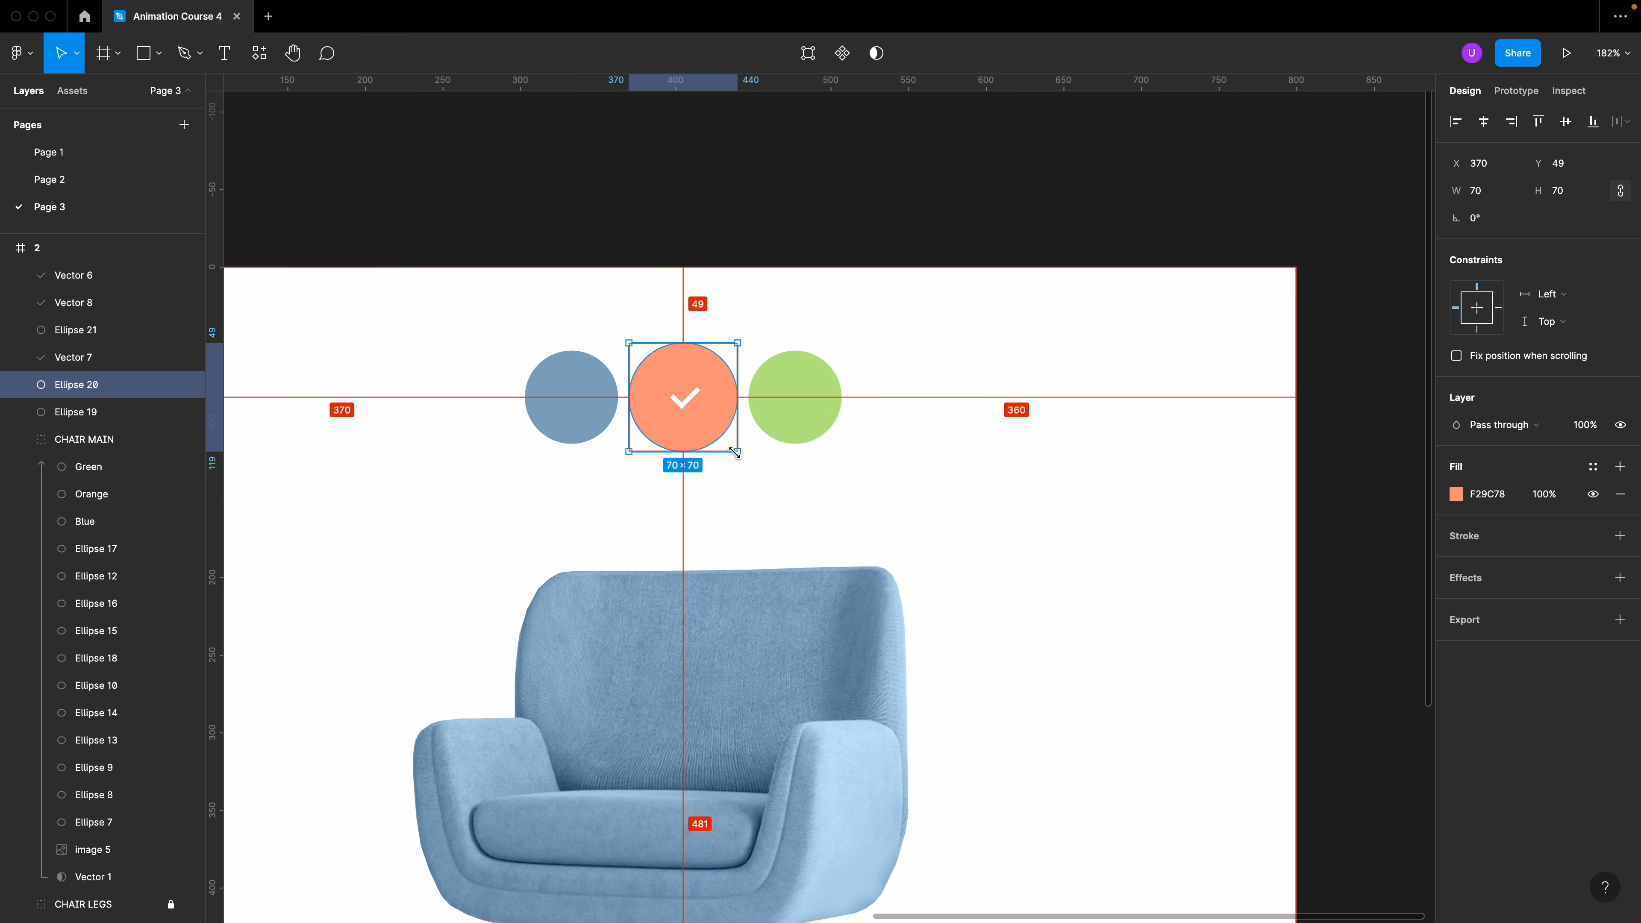
click(755, 496)
In frame 2, enlarge the Orange circle in CHAIR MAIN from its centre to about 388 × 388 and set its layer opacity to 100%
key(z)
alt+click(713, 490)
double_click(696, 622)
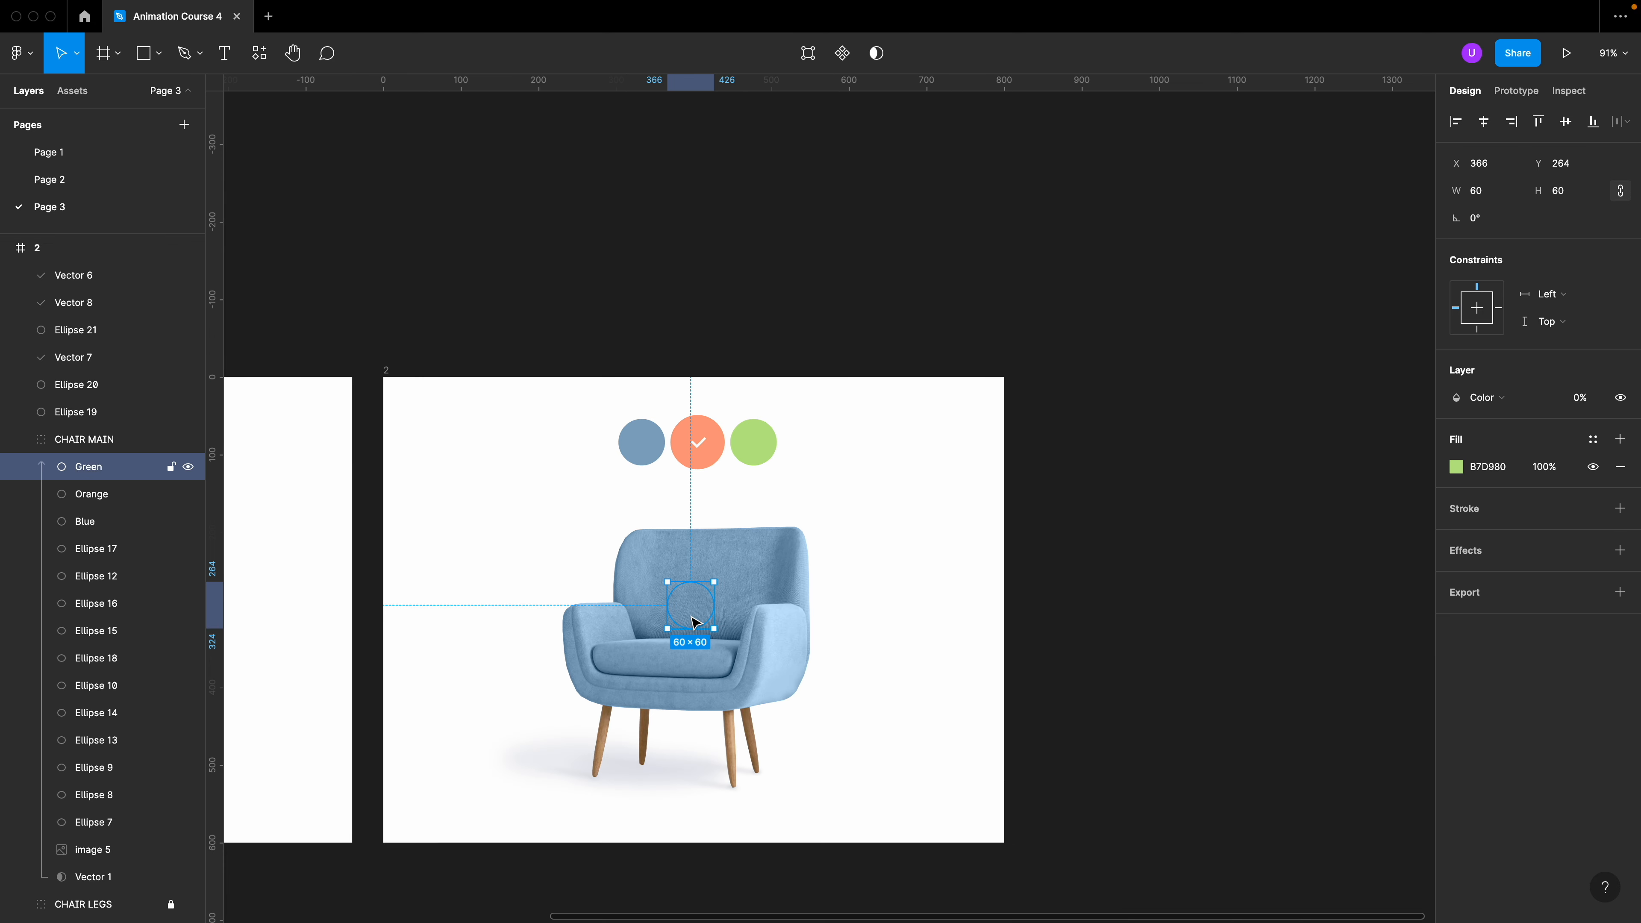
click(100, 502)
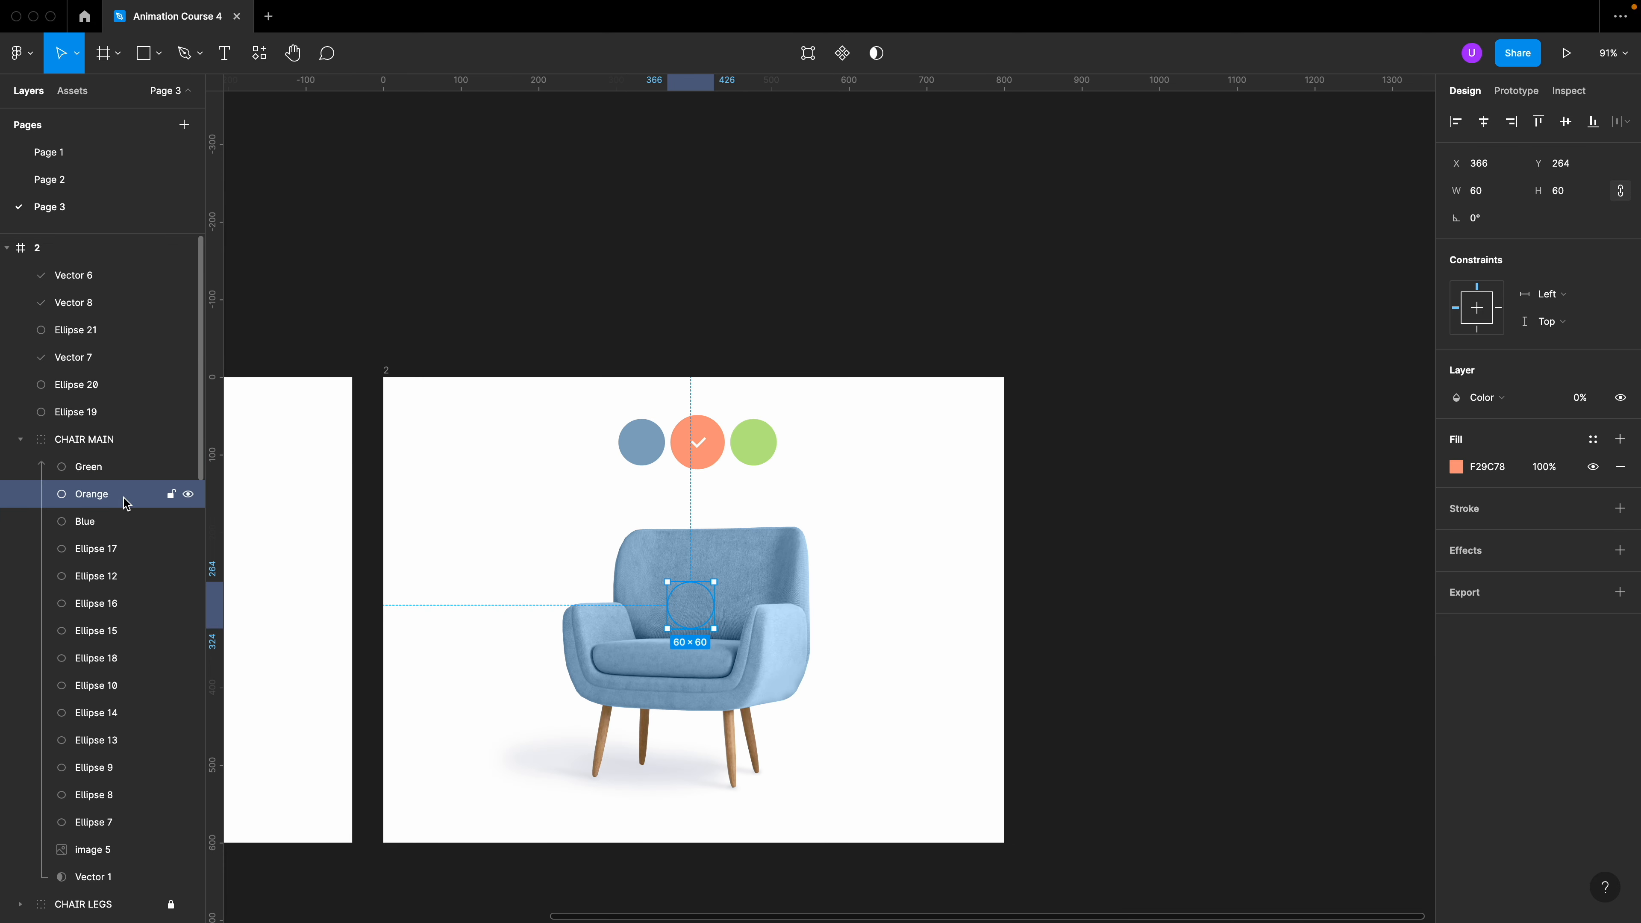
drag(716, 631, 828, 756)
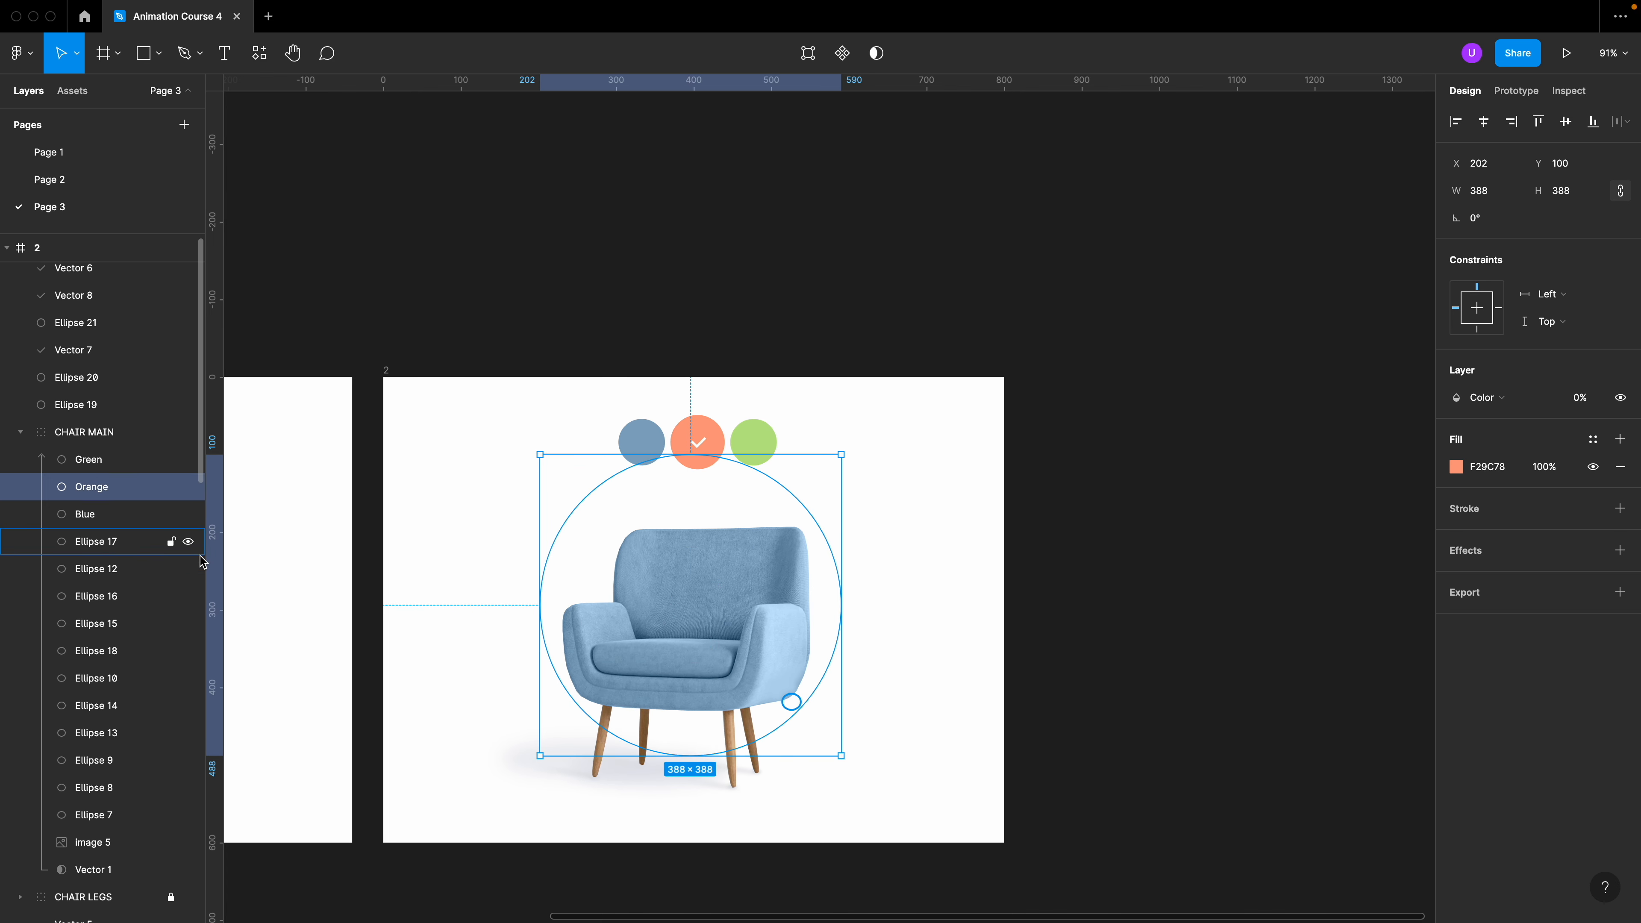
scroll(201, 559, right, 2)
key(Delete)
key(super+z)
key(0)
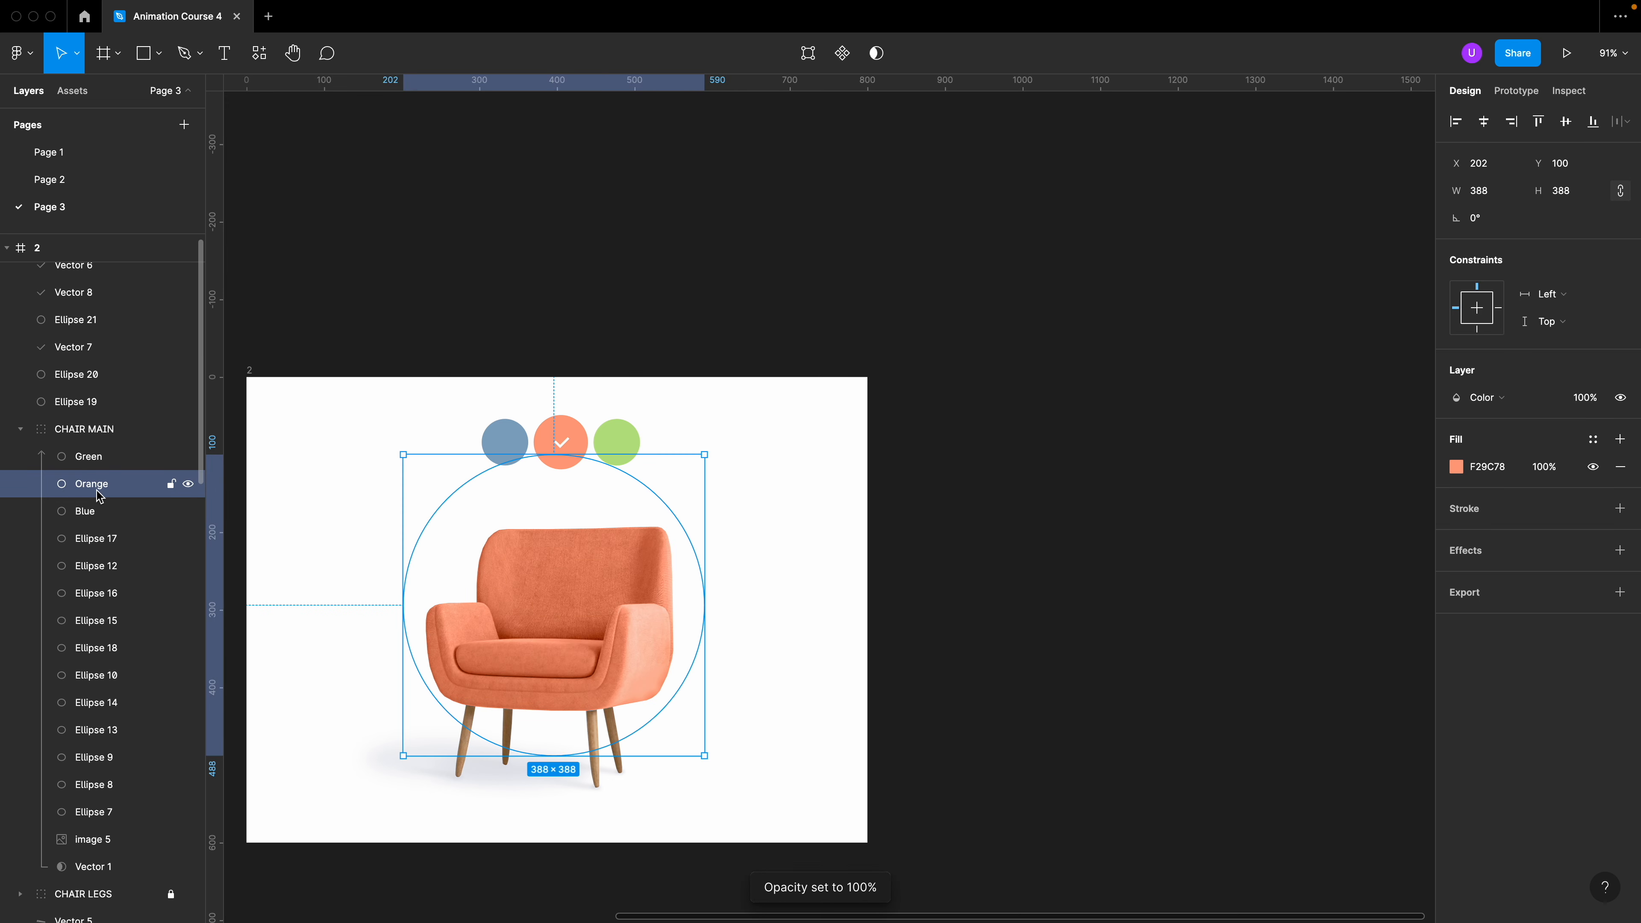
click(912, 678)
Link frame 1's orange circle to frame 2 with an on-click Smart animate transition lasting 500 ms
ctrl+scroll(750, 711, down, 5)
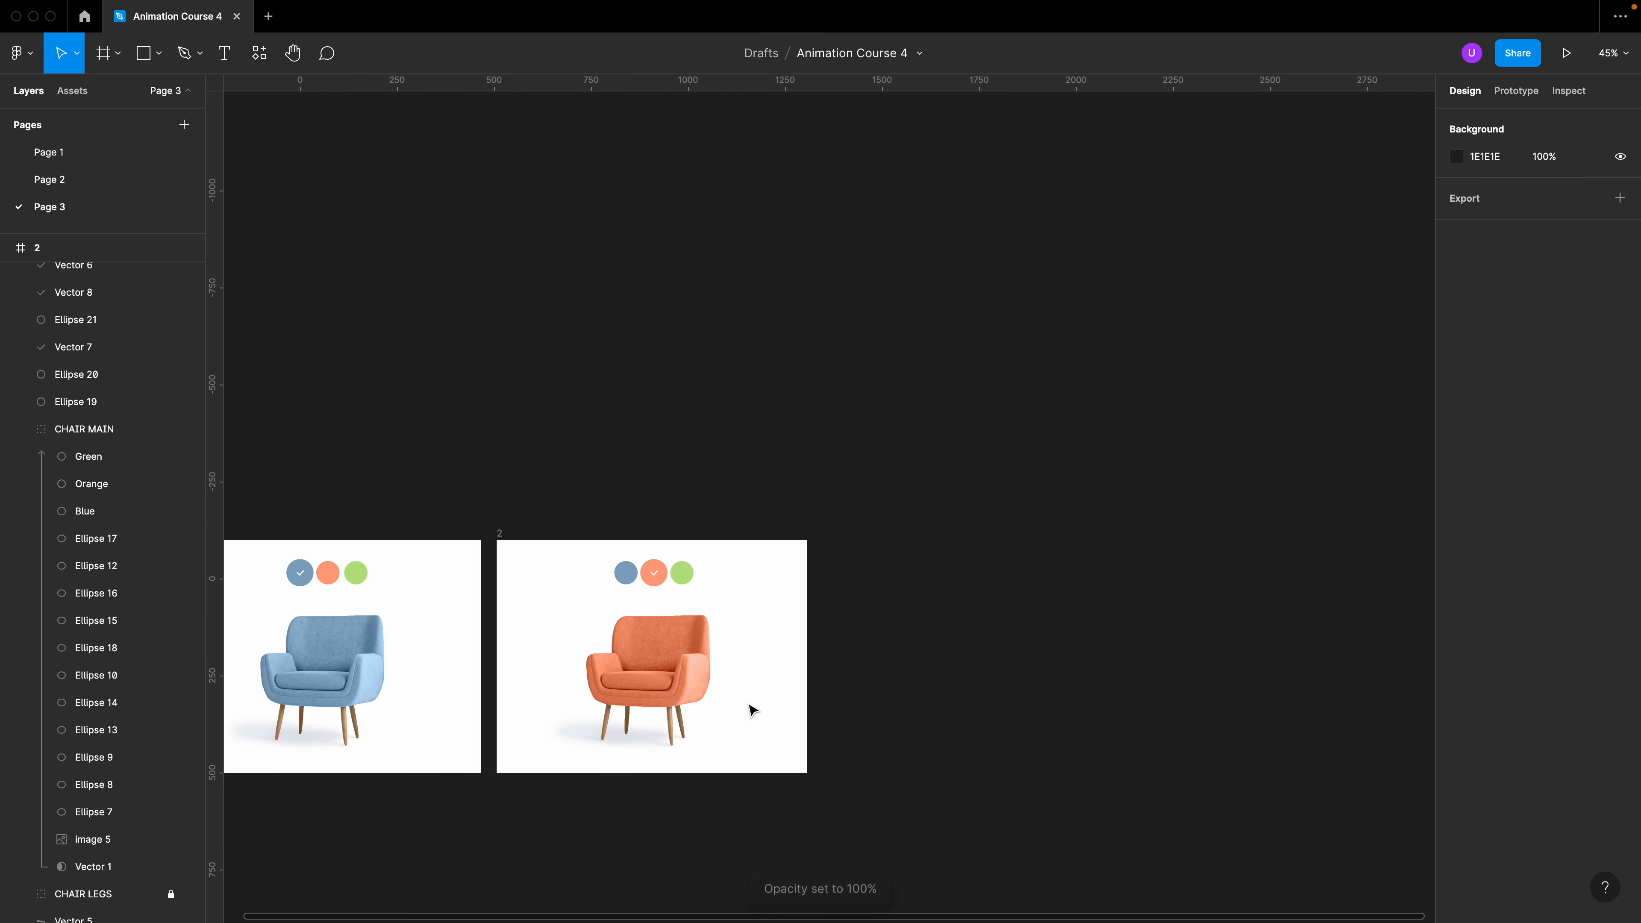
scroll(692, 763, left, 2)
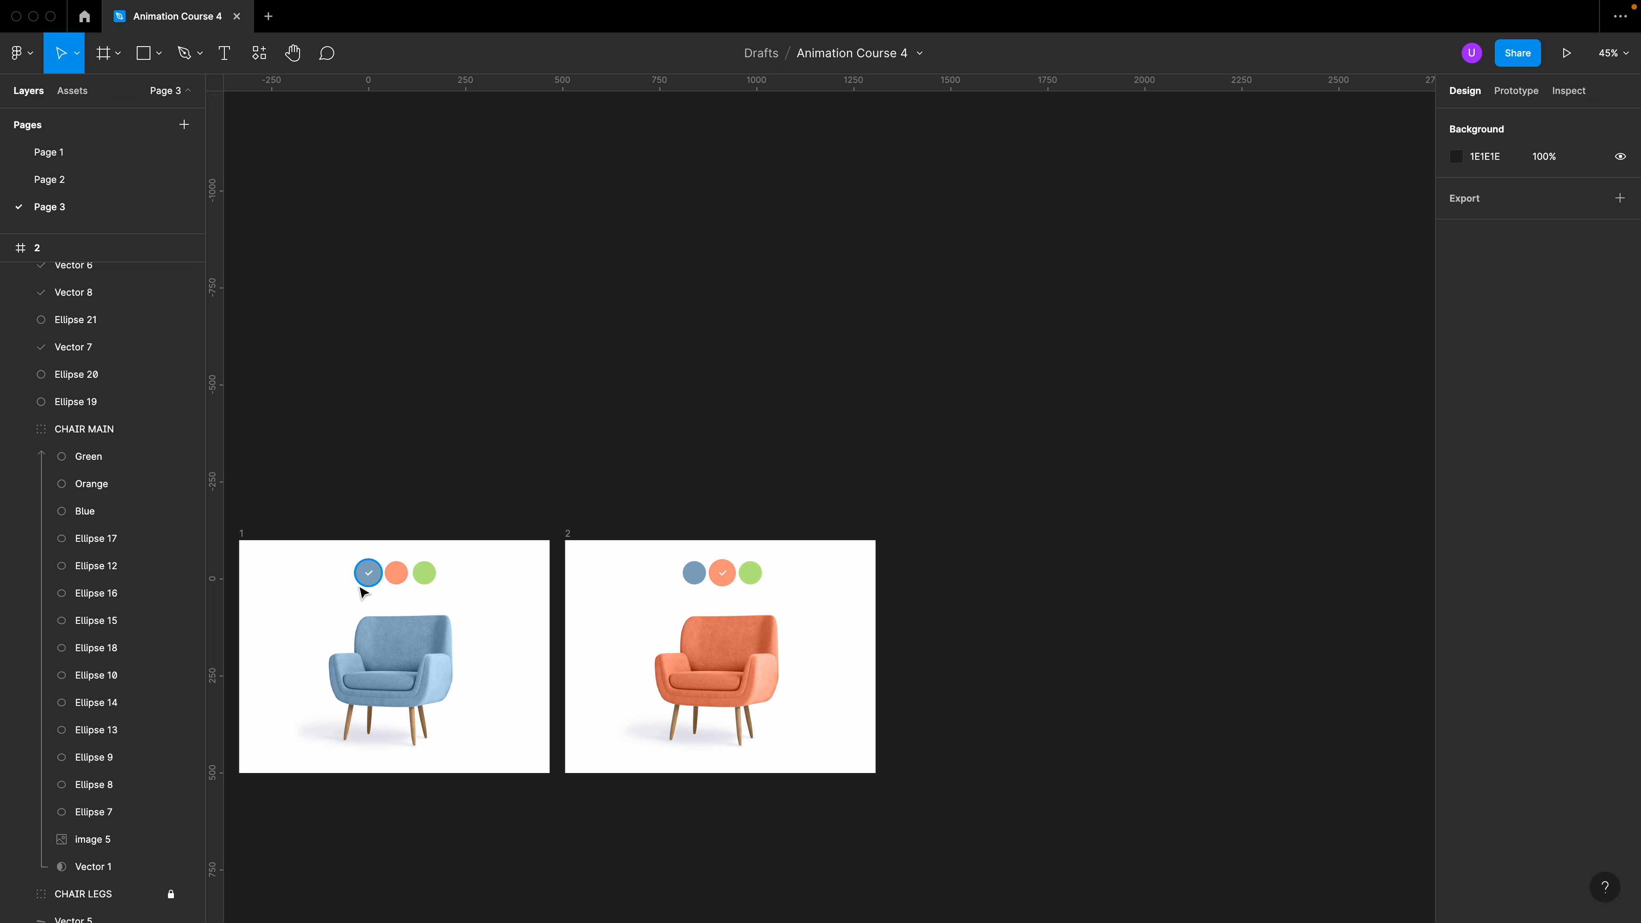
click(1530, 97)
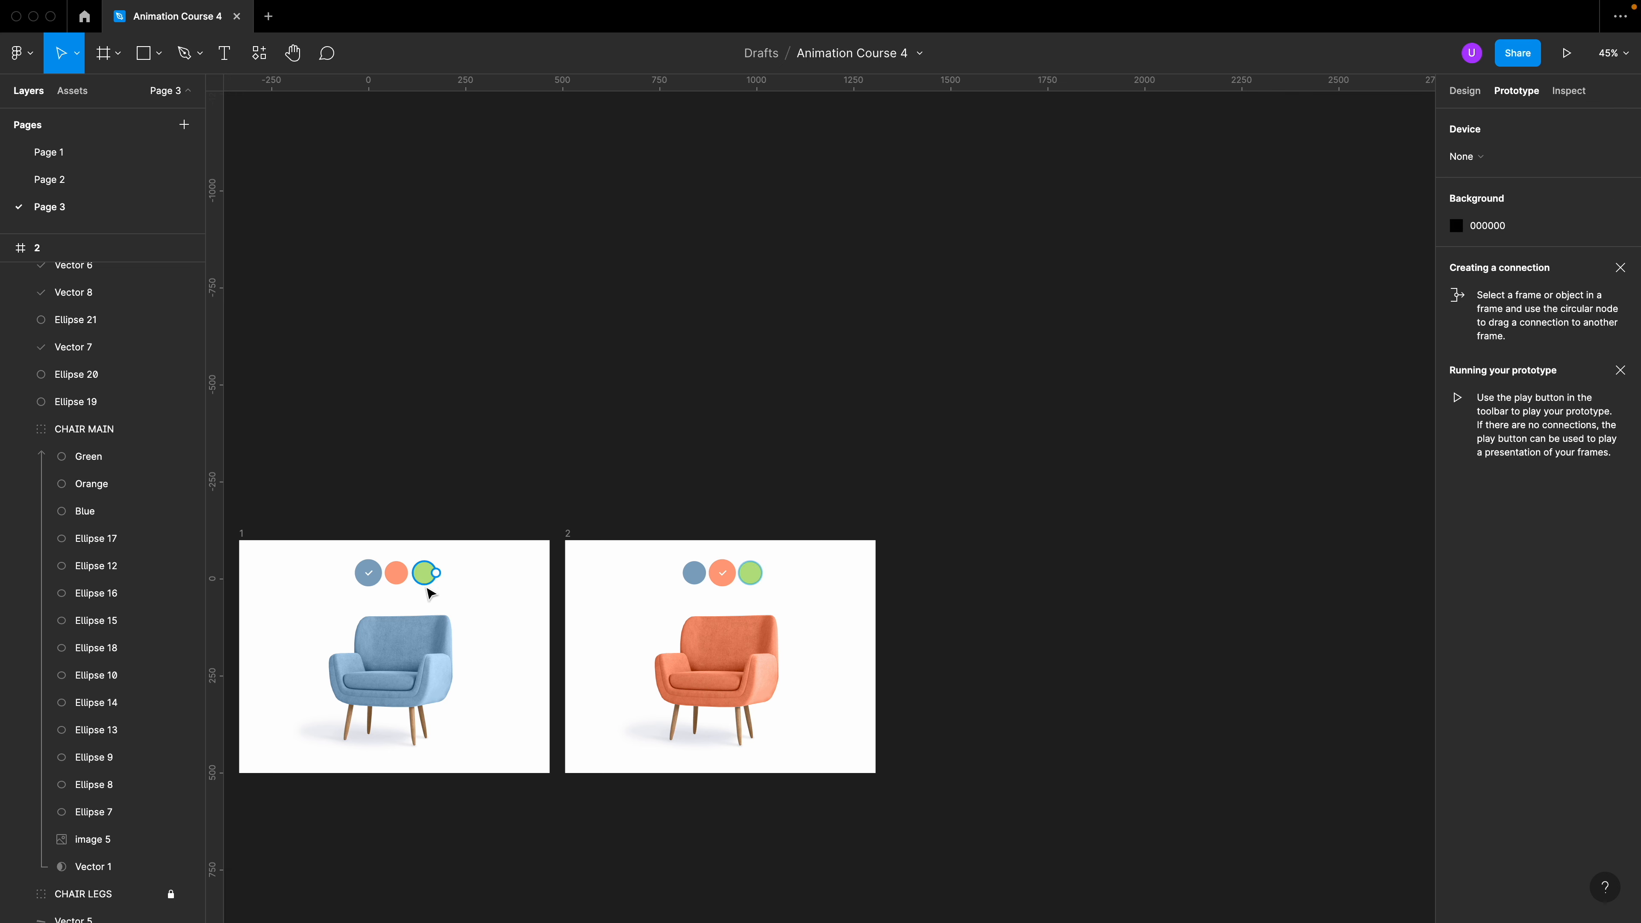
click(377, 580)
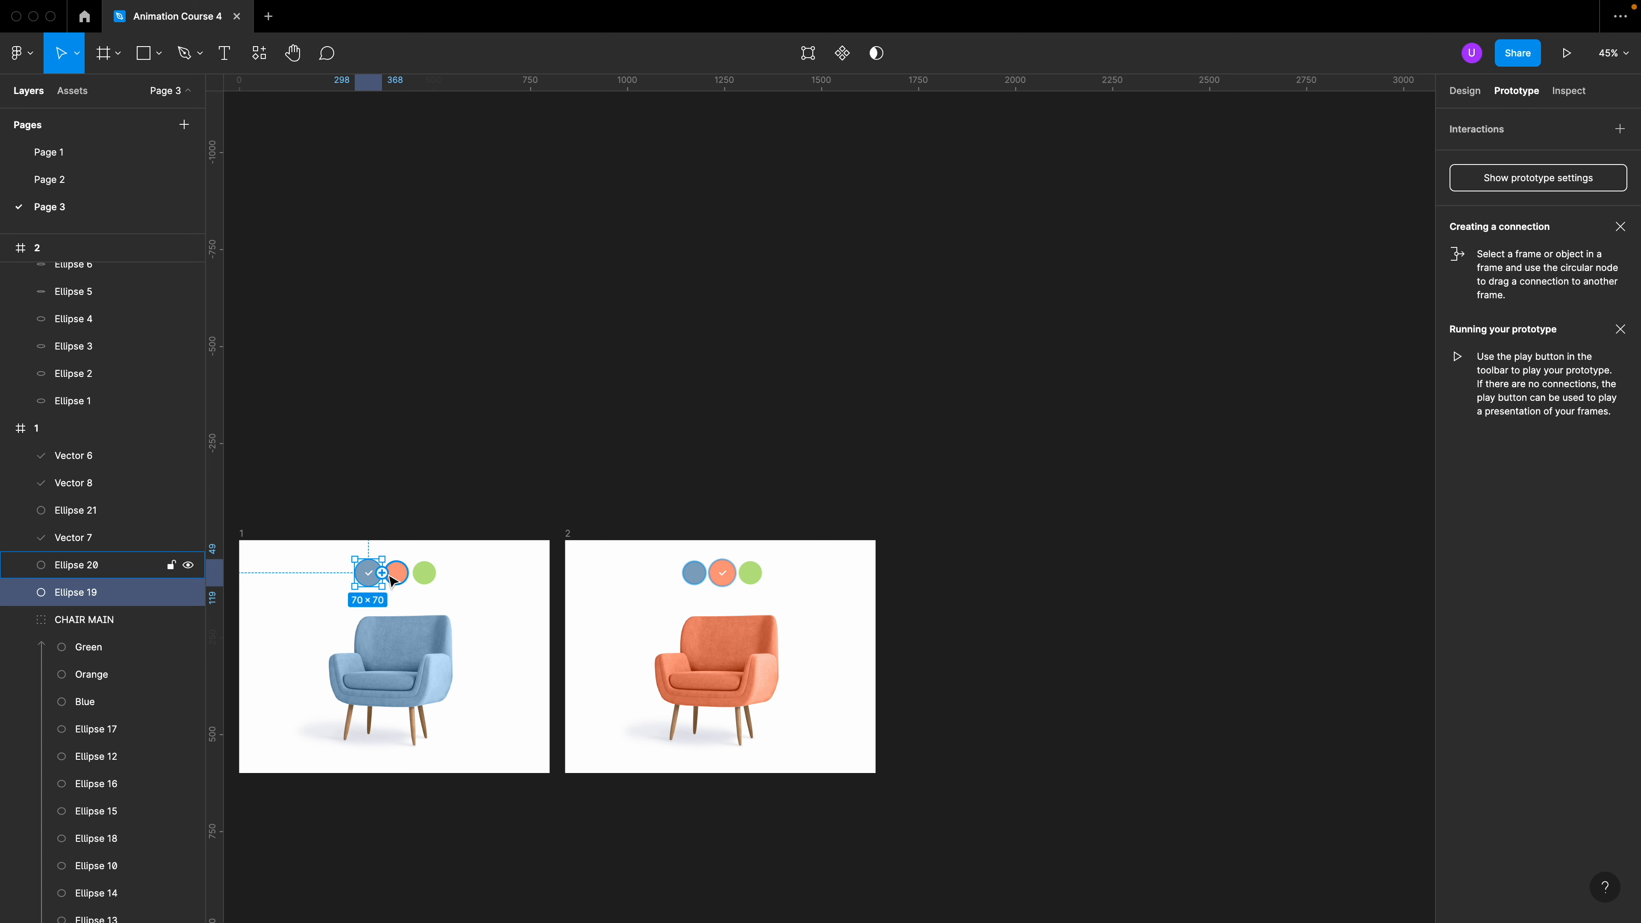
click(406, 586)
drag(408, 573, 582, 653)
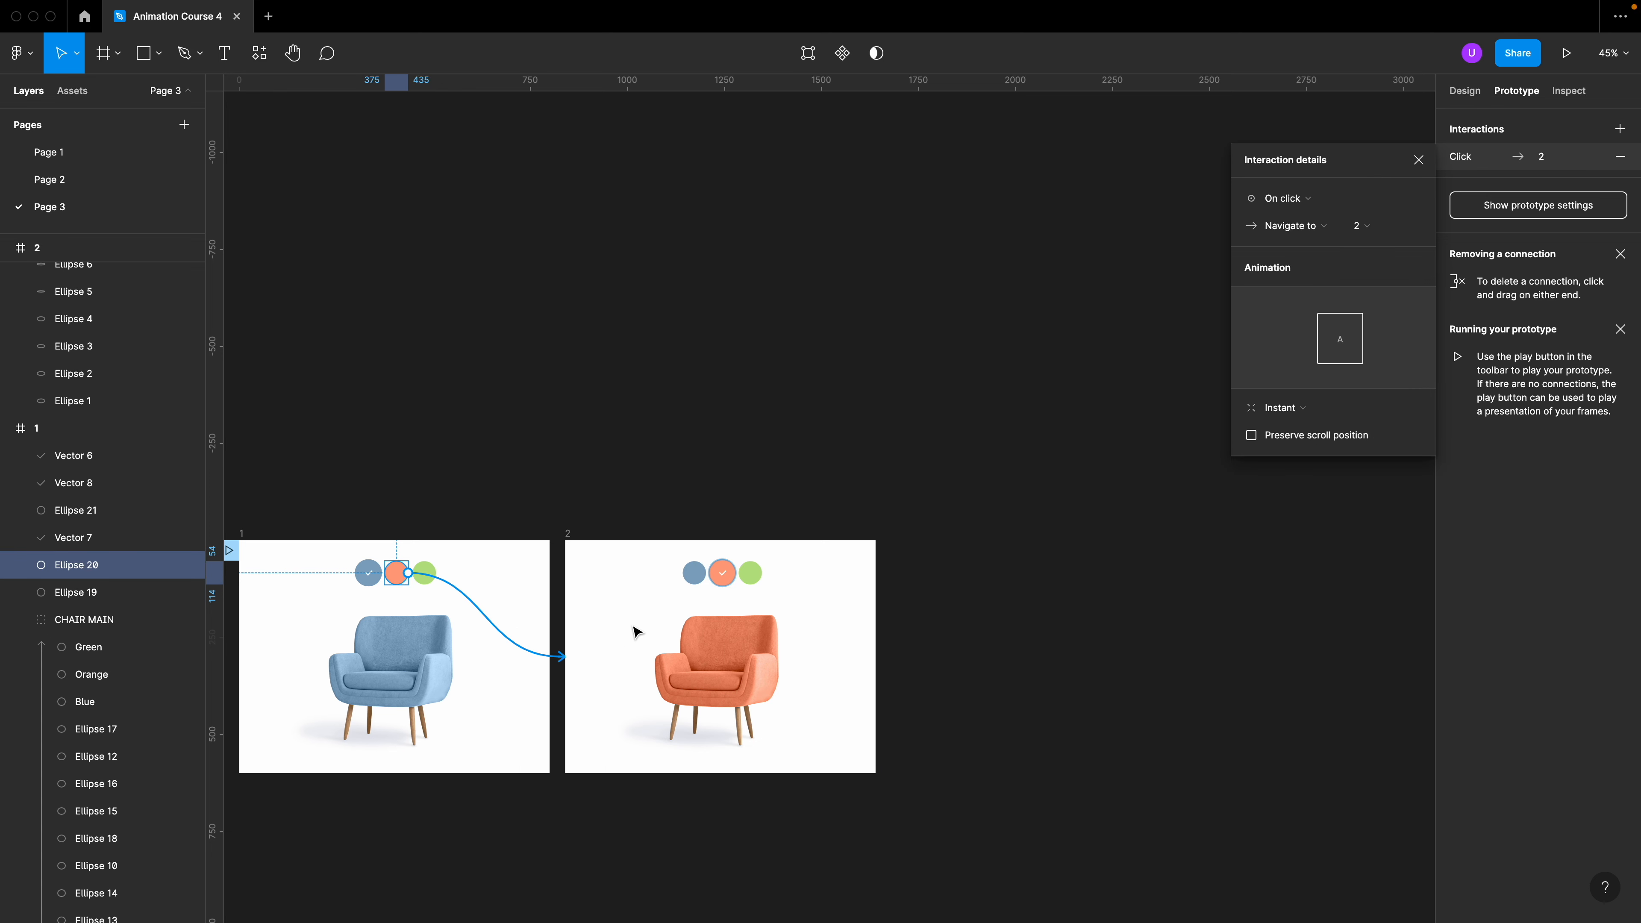
click(1305, 414)
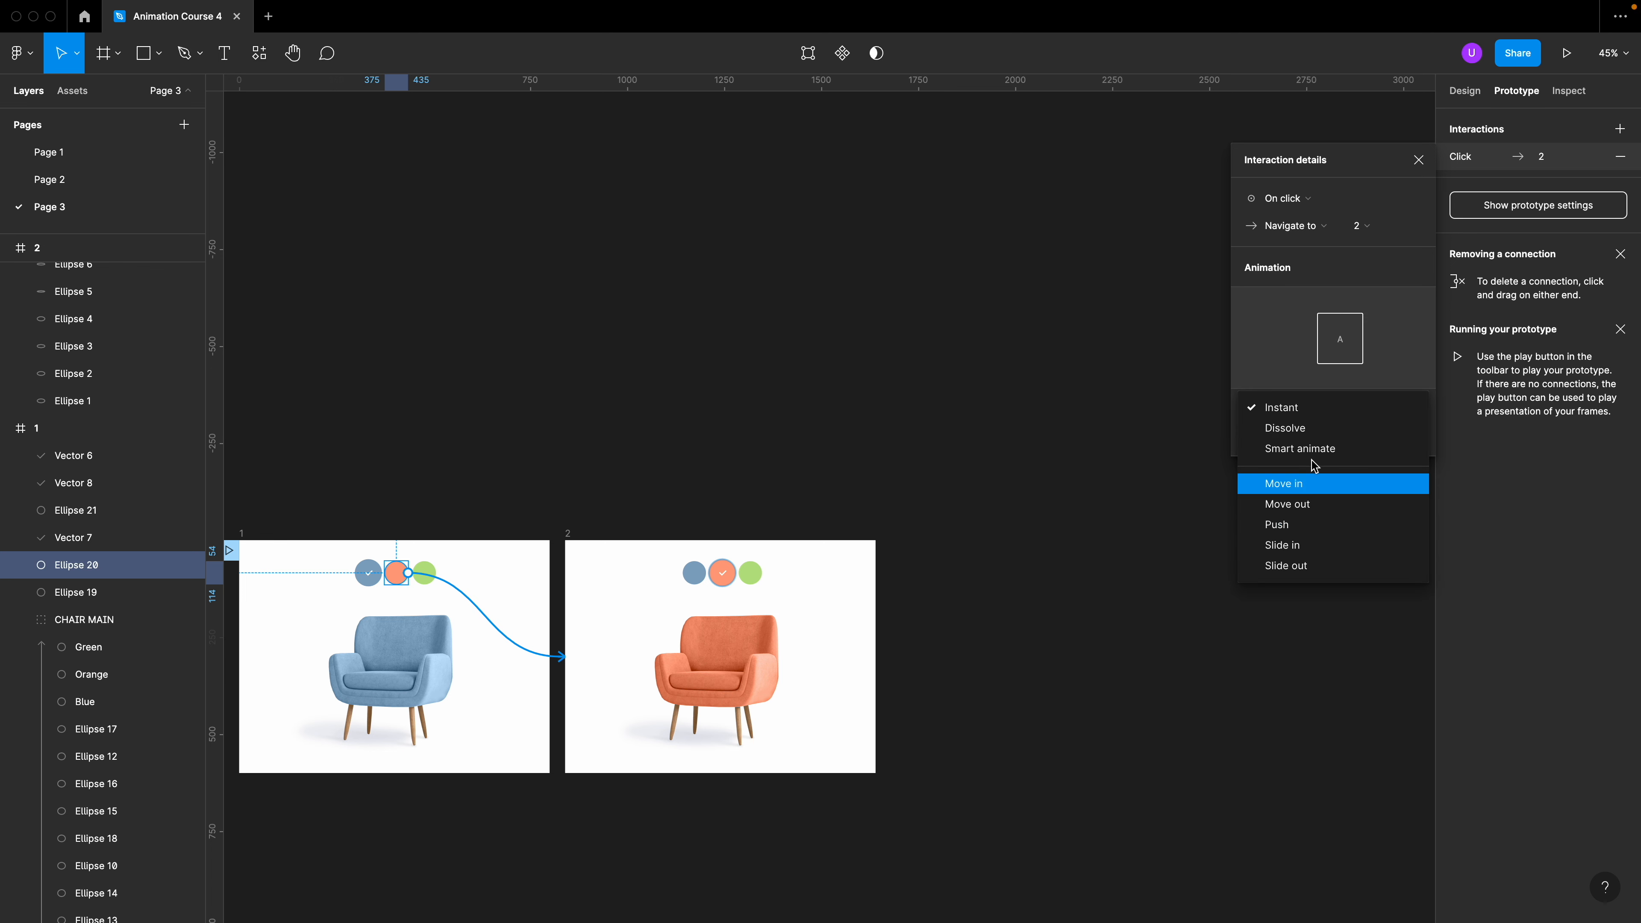
click(1316, 446)
drag(1369, 438, 1358, 438)
key(Return)
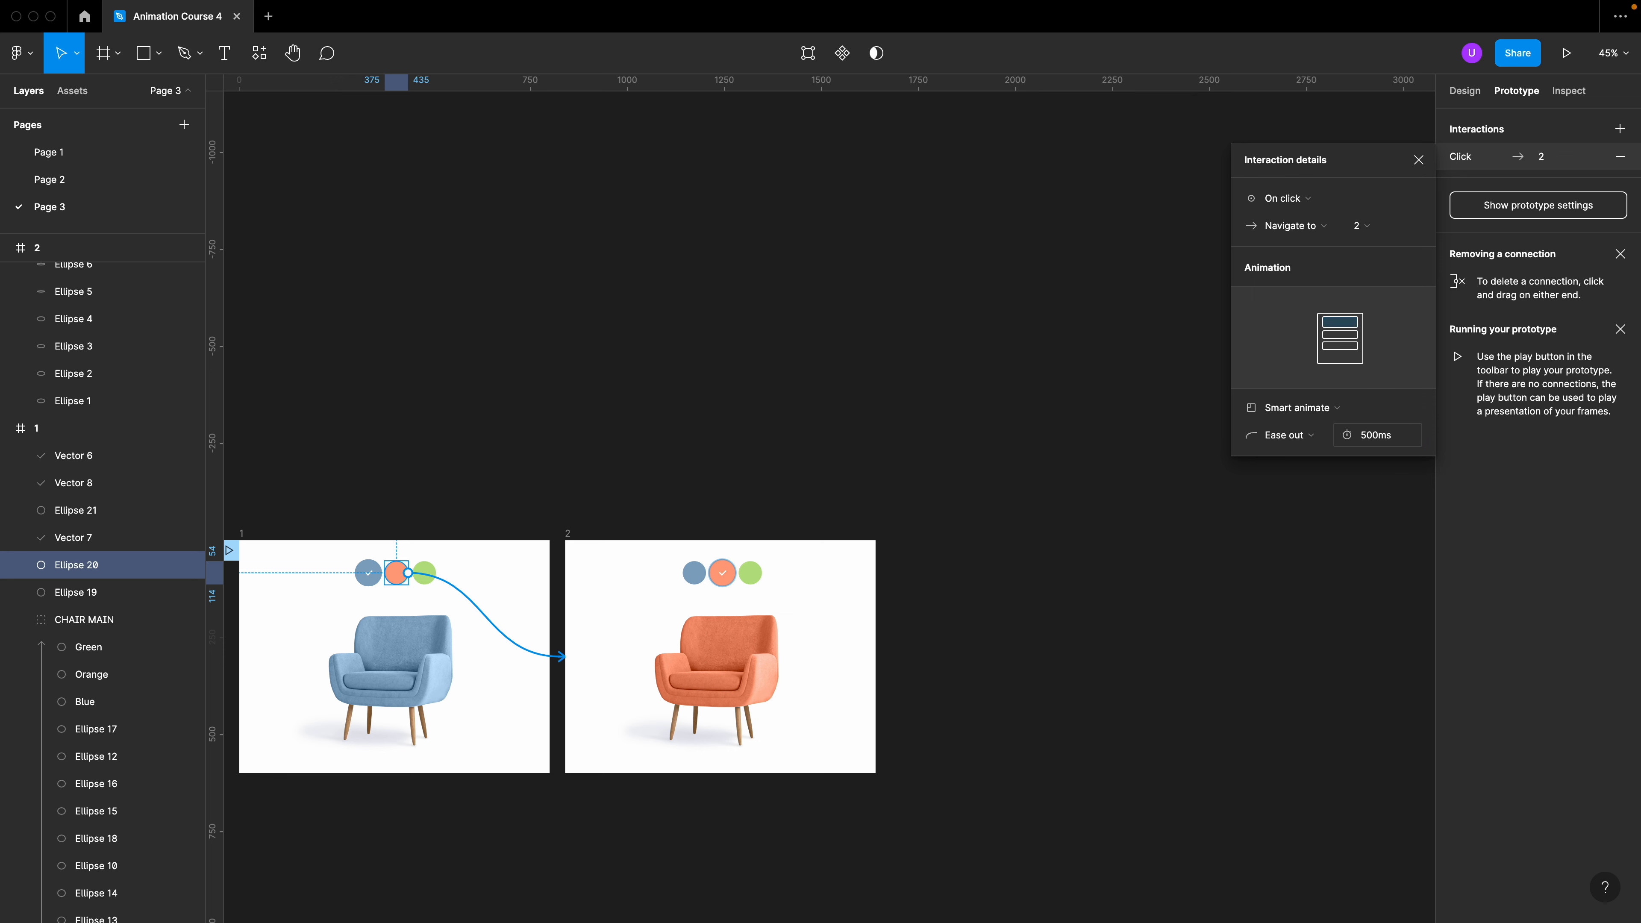
Link frame 2's blue circle back to frame 1 with an on-click prototype connection
click(698, 575)
click(697, 582)
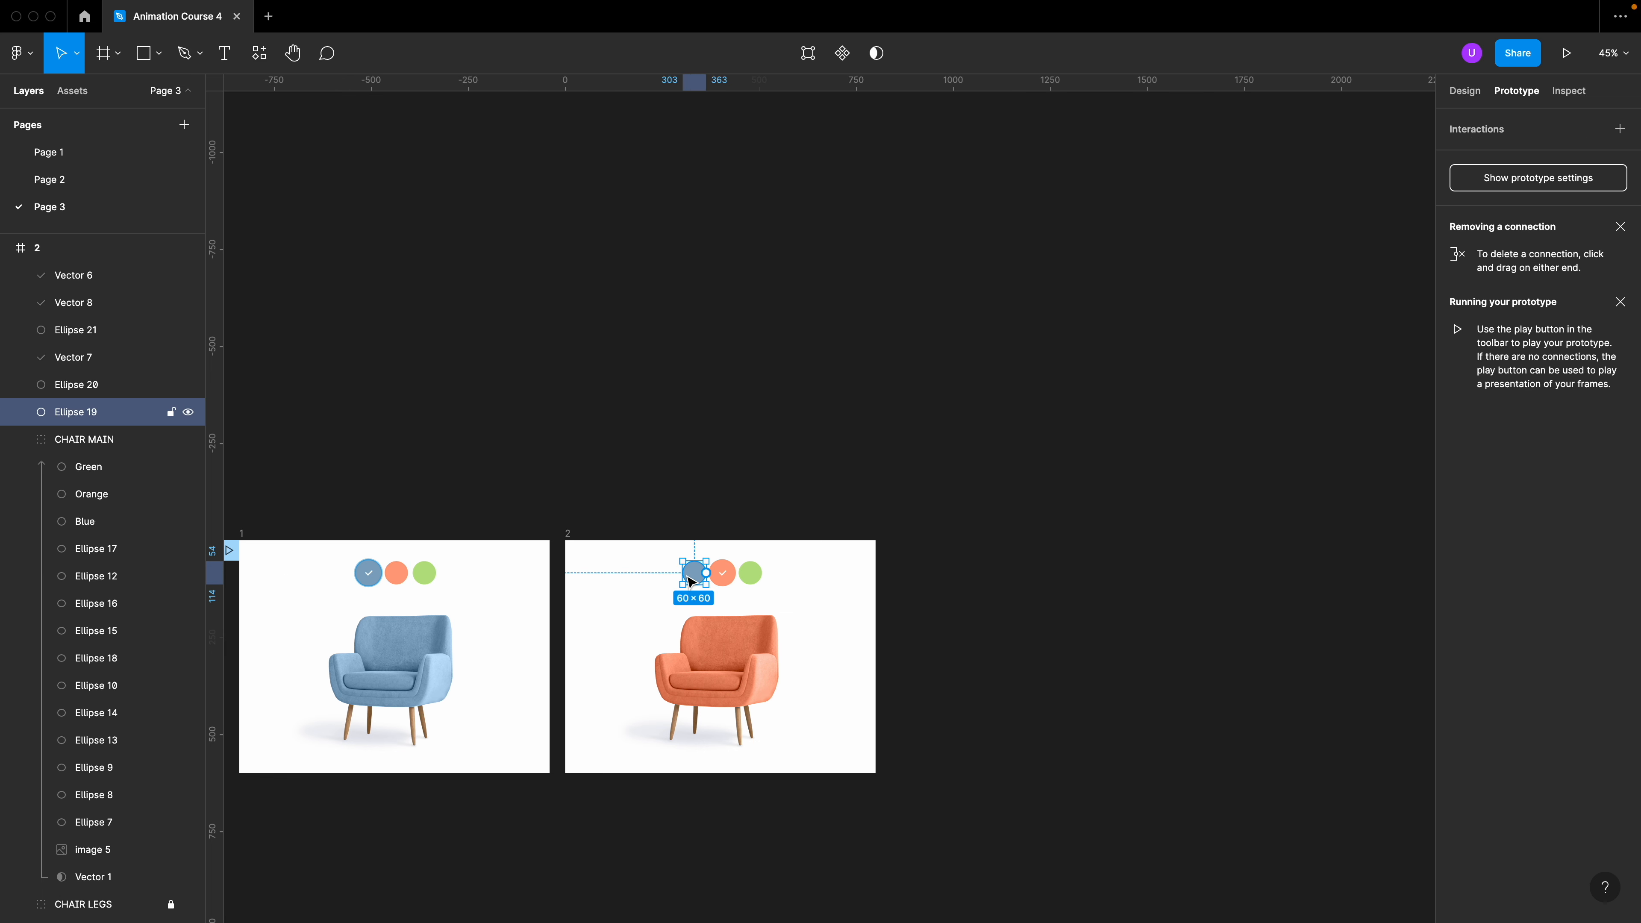
drag(706, 573, 523, 650)
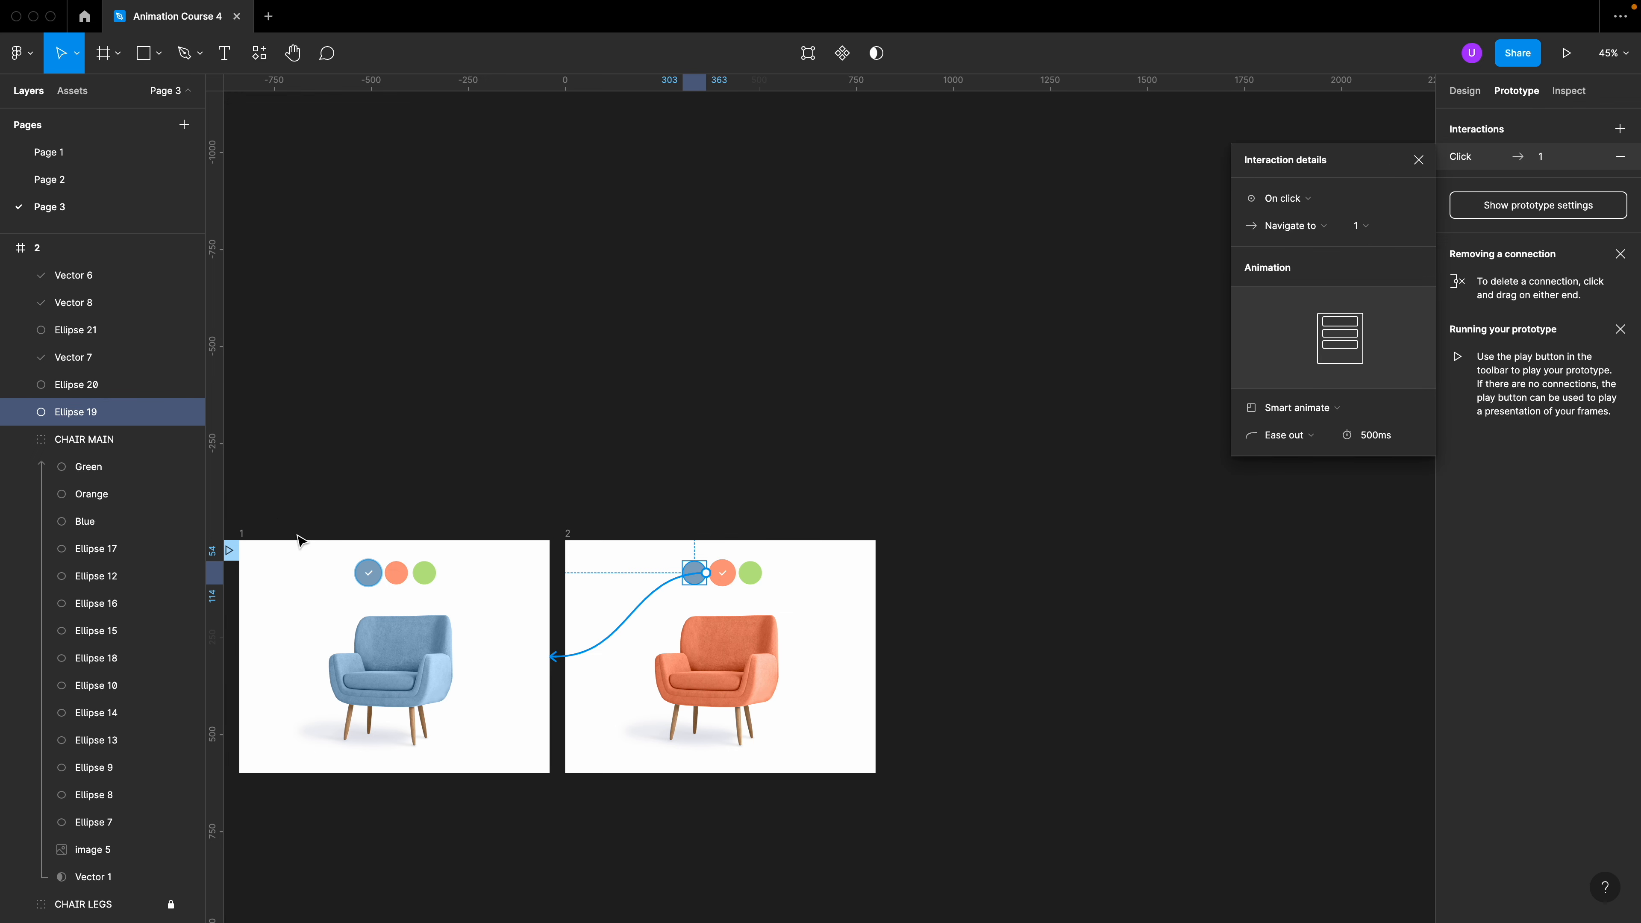
Preview the prototype from frame 1, switching the chair to orange and back to blue
click(241, 532)
click(1567, 53)
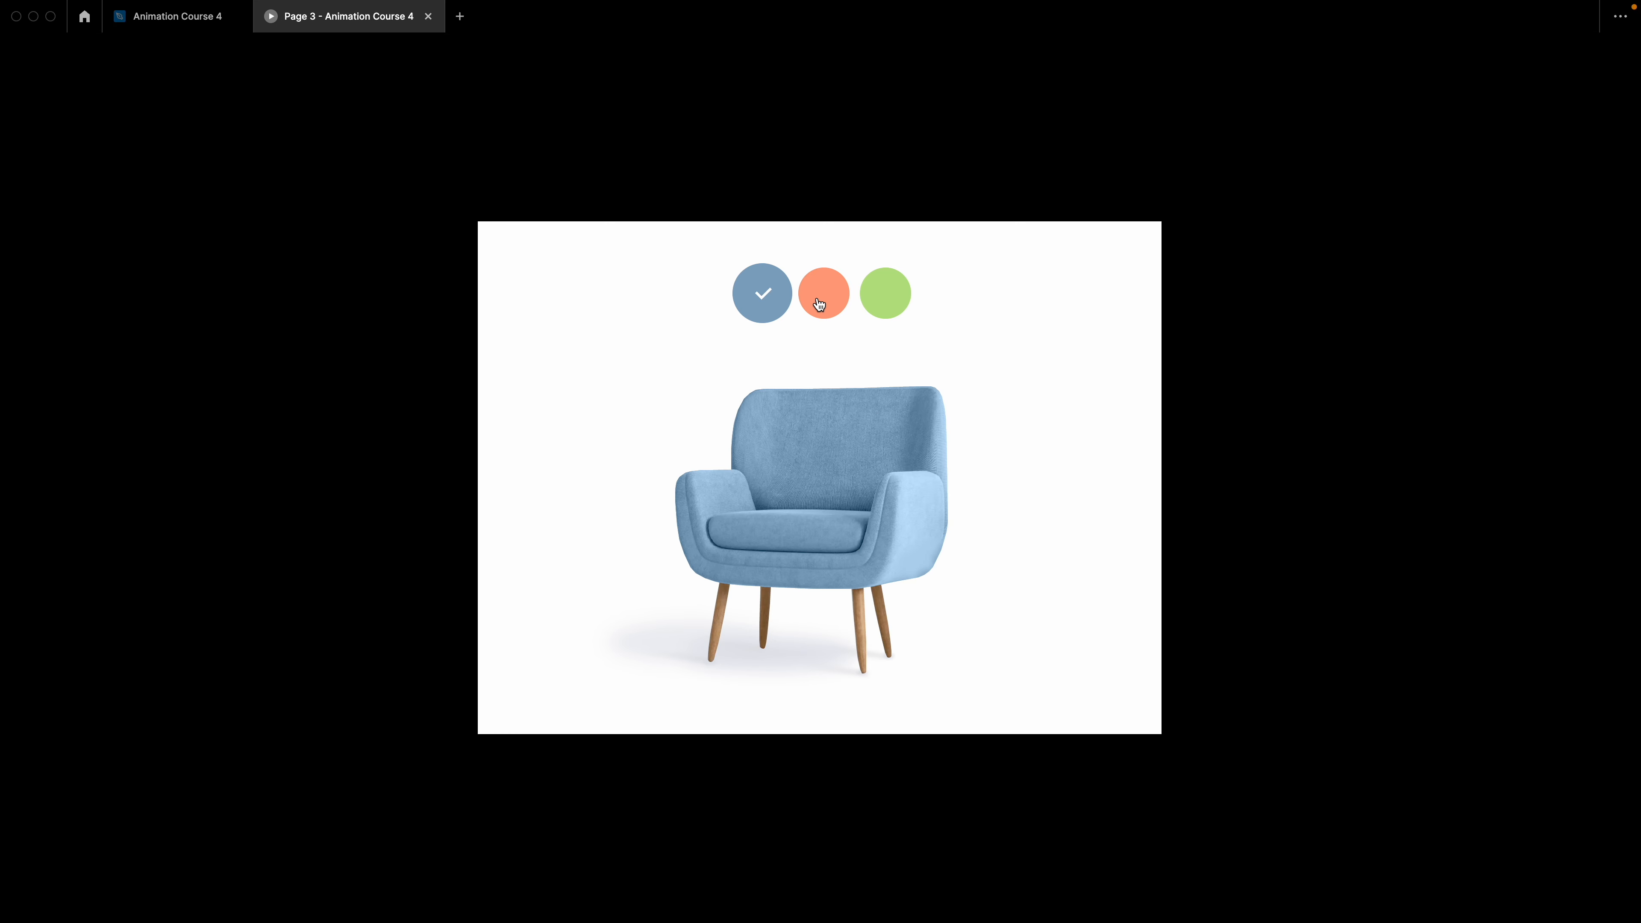
click(820, 294)
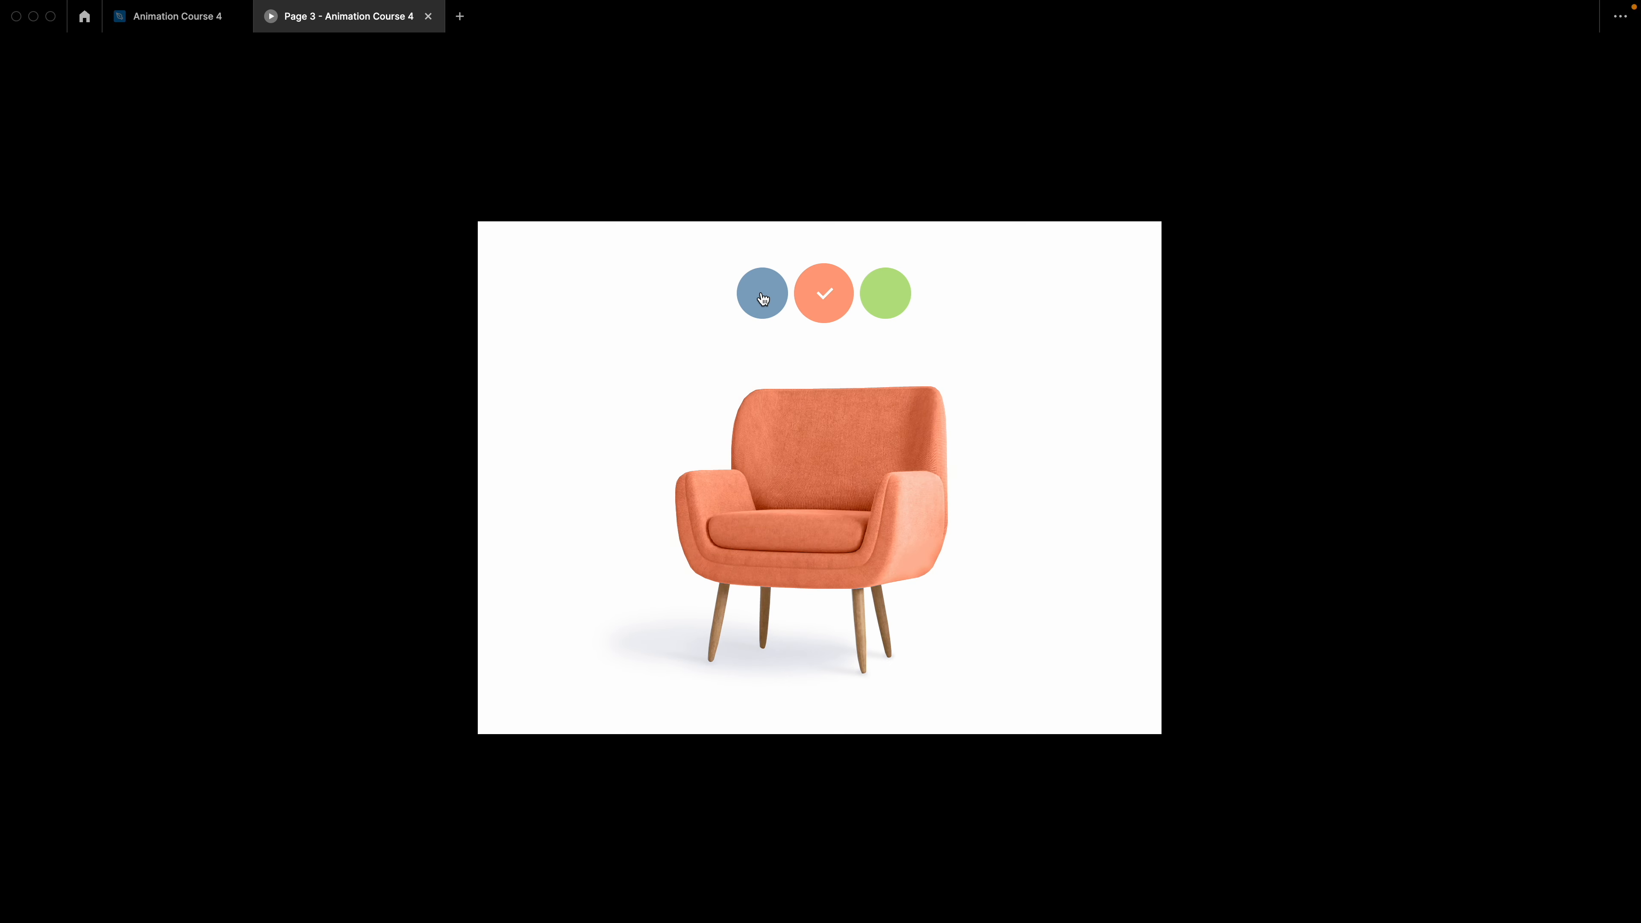
click(761, 293)
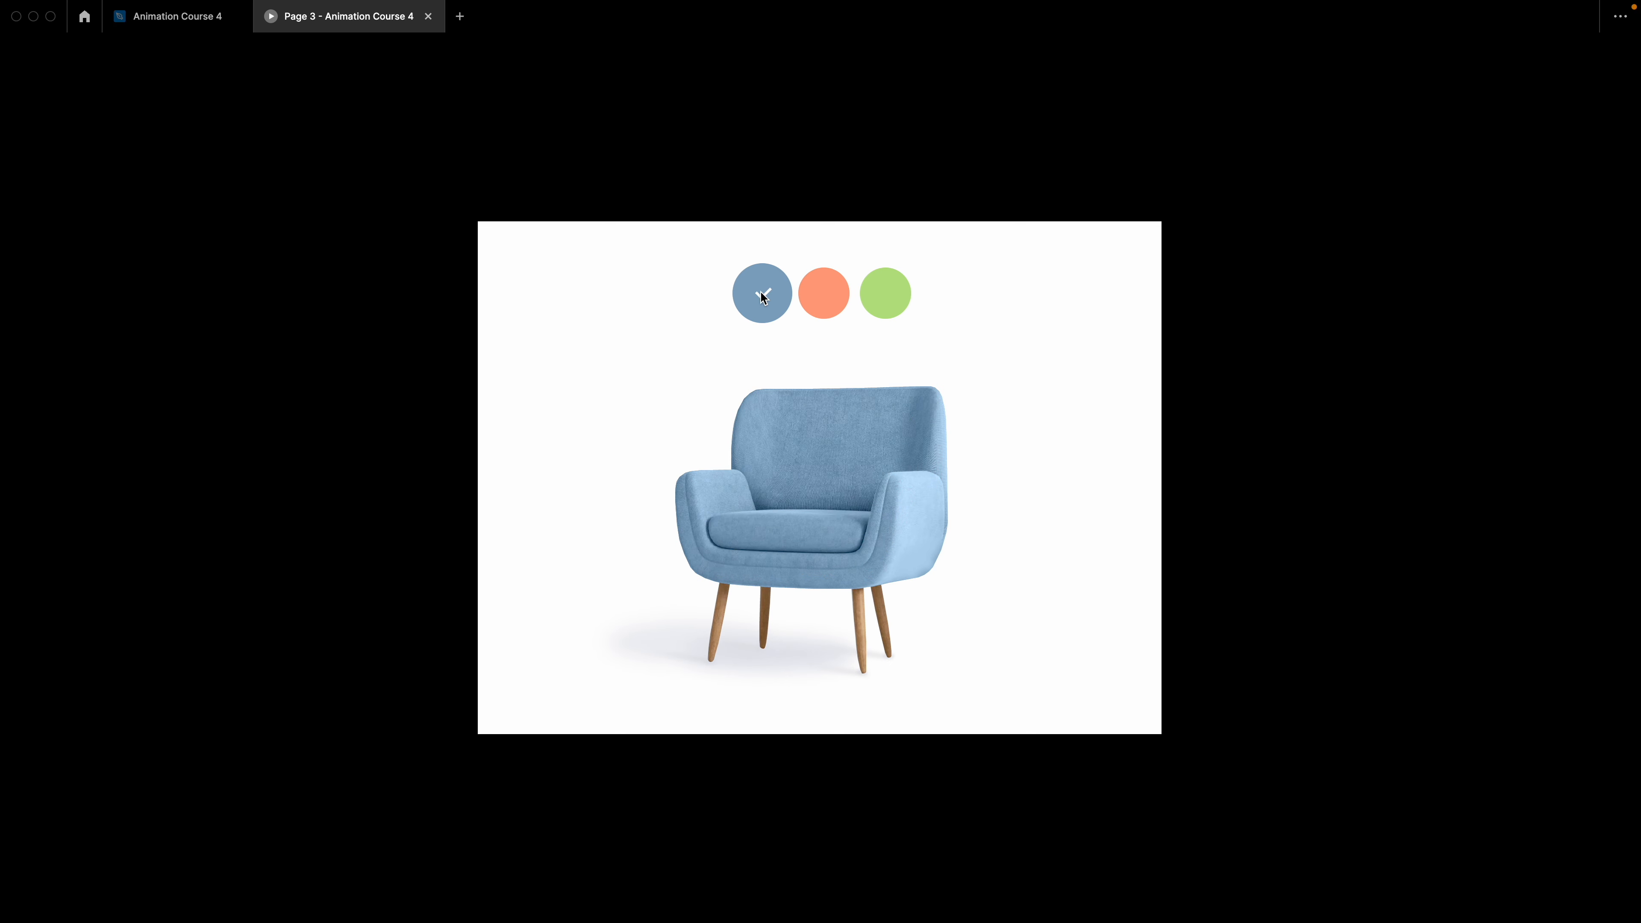